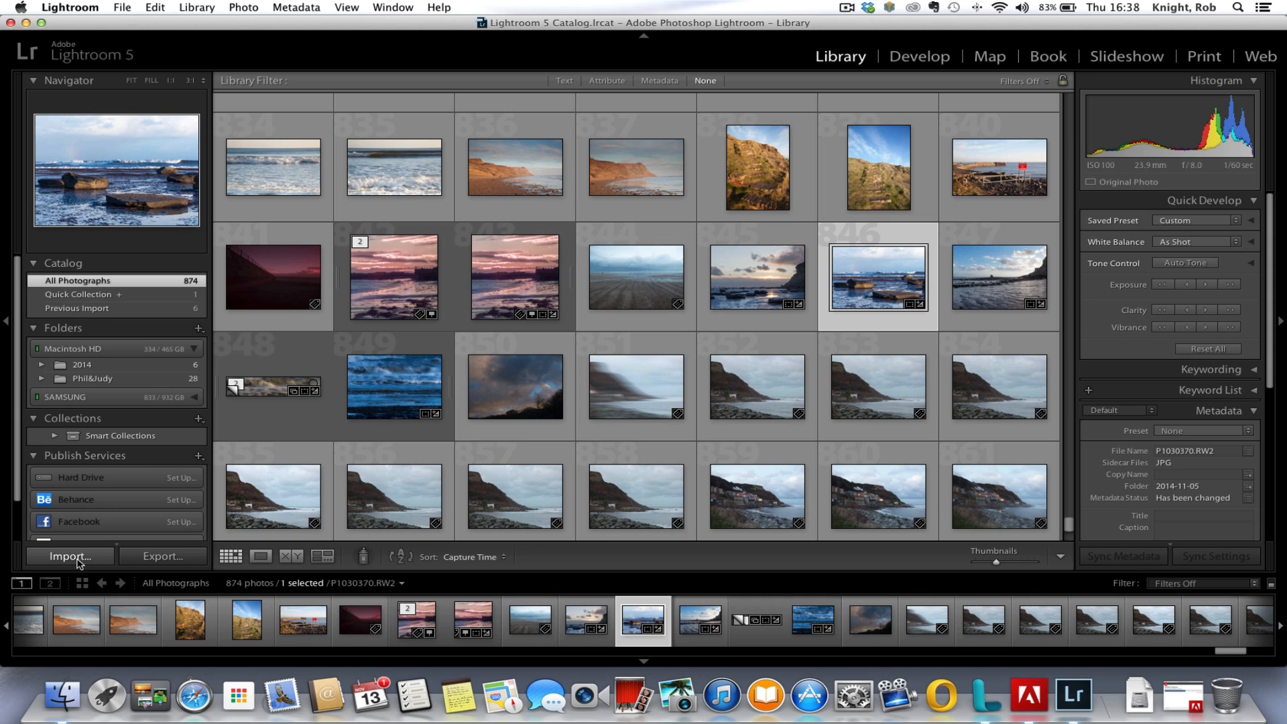
# Step: Preview the photos of the Demo 1 folder as an import source and close the import without adding any
pyautogui.click(78, 561)
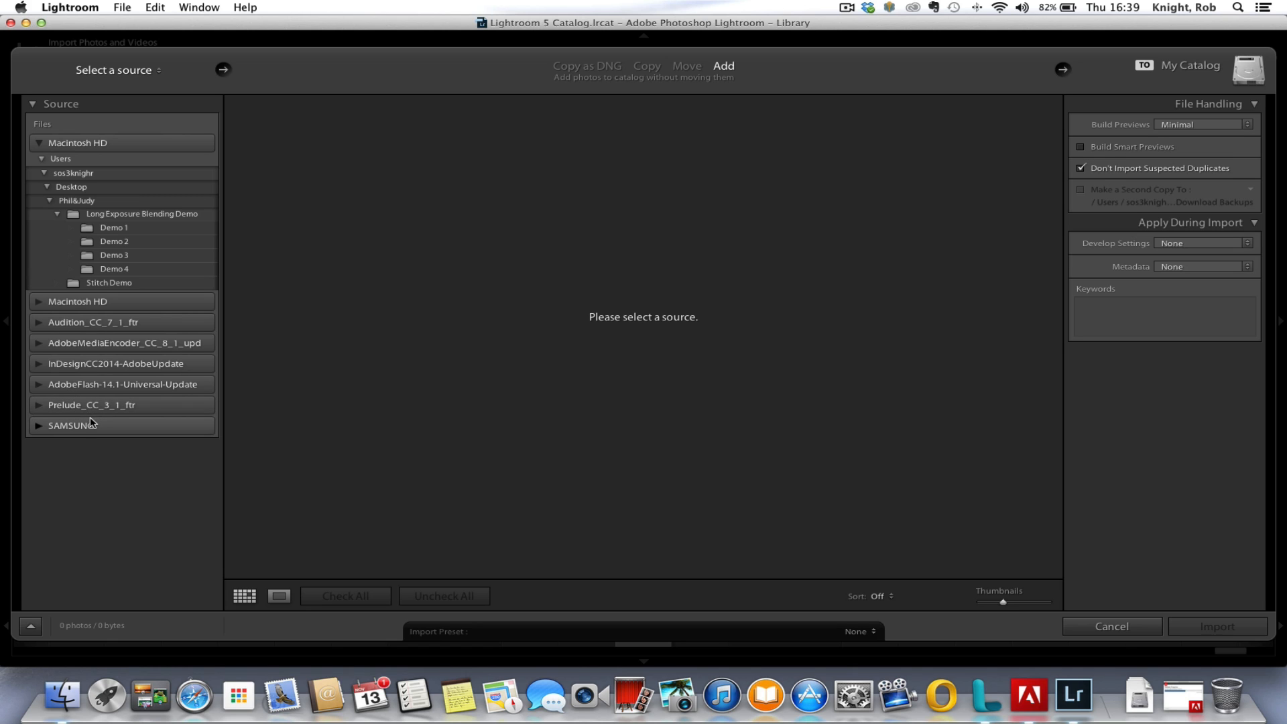
pyautogui.click(88, 230)
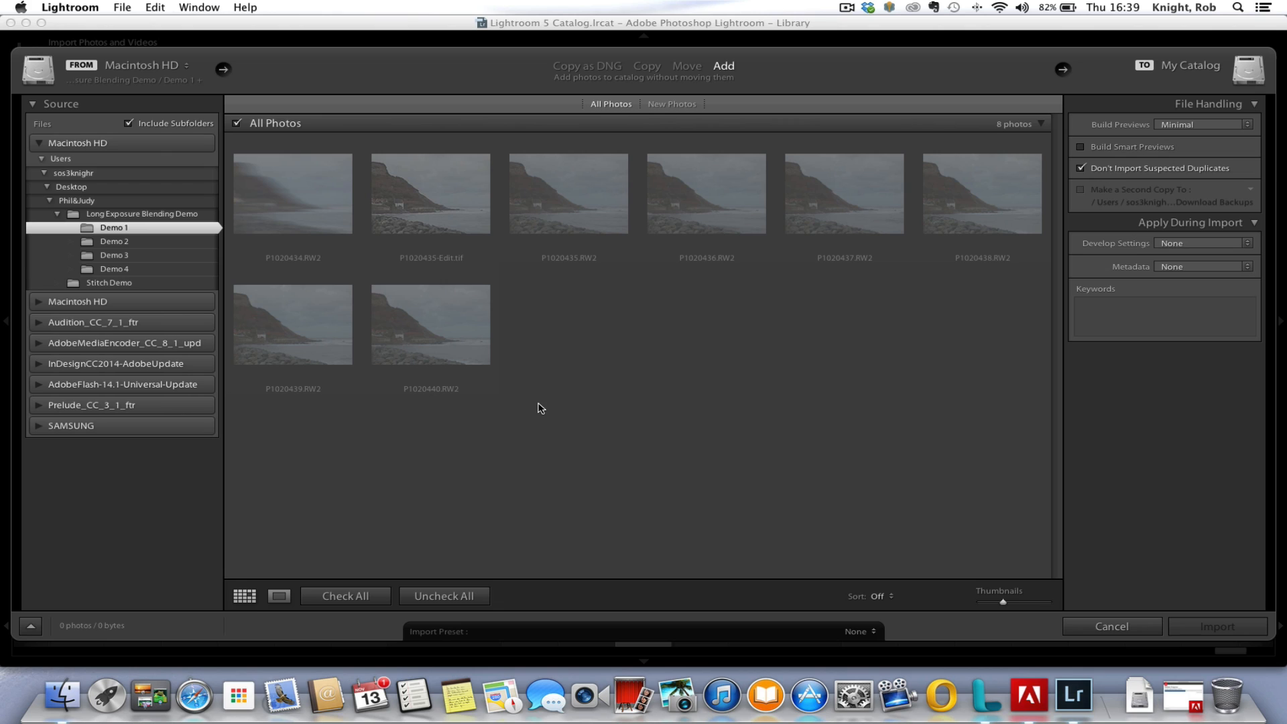
pyautogui.click(1108, 313)
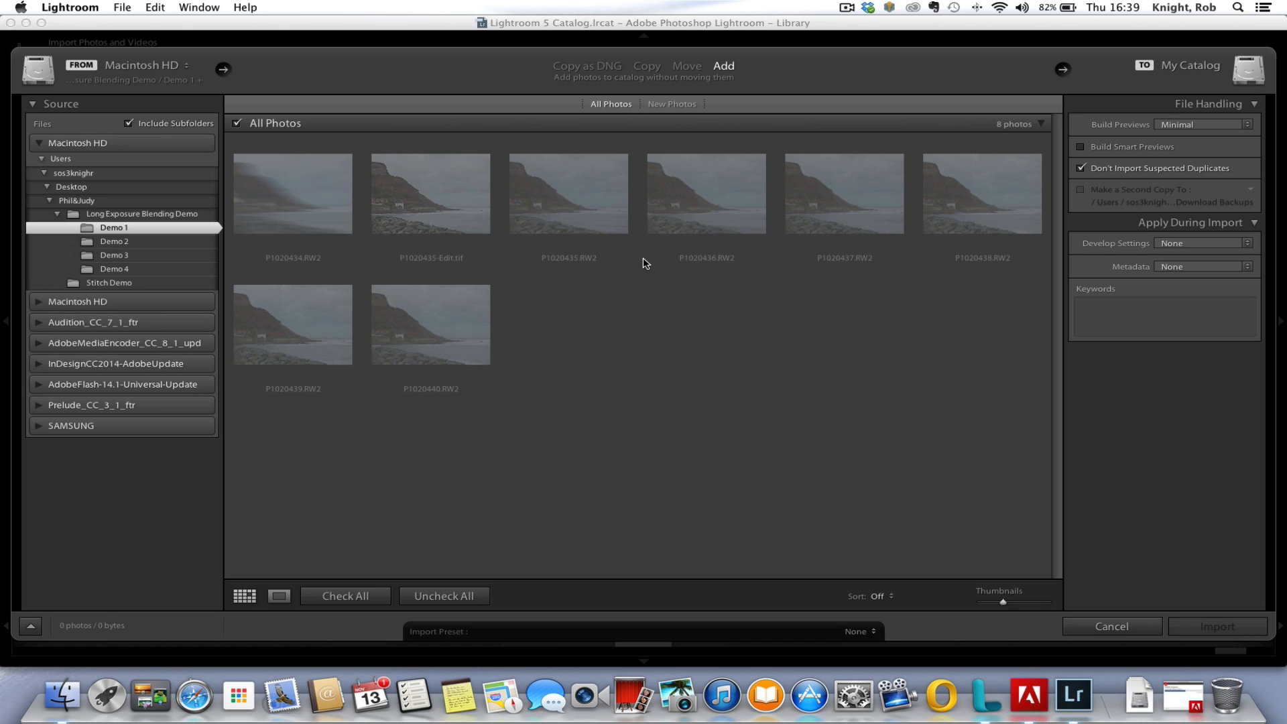
pyautogui.moveTo(645, 262)
pyautogui.click(1113, 627)
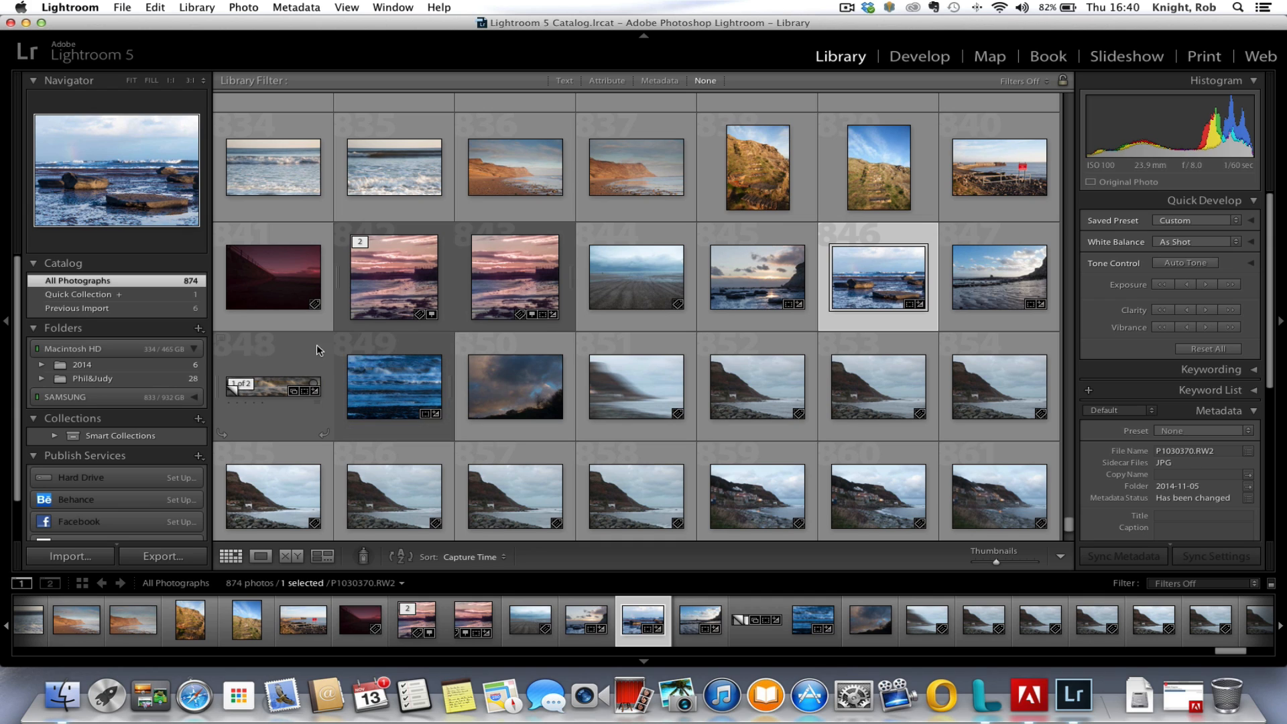
# Step: Compare the Previous Import set with All Photographs and select the first photo of the previous import
pyautogui.click(101, 309)
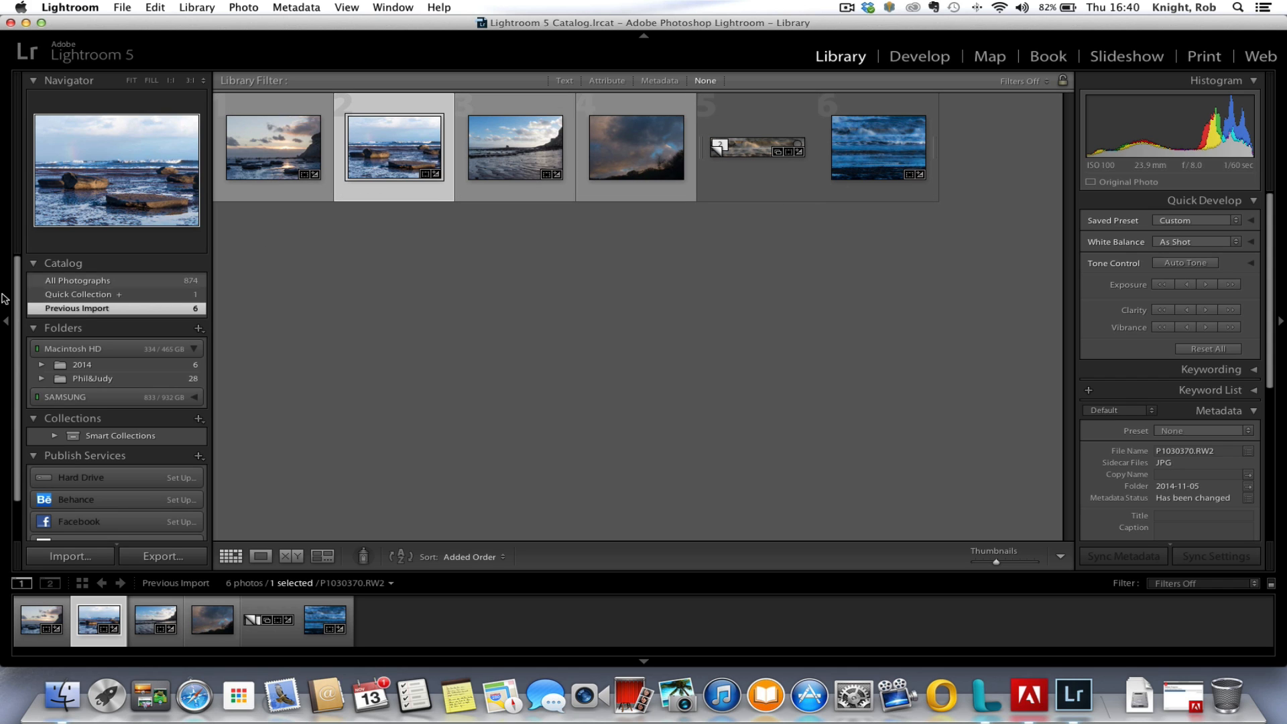
pyautogui.click(111, 281)
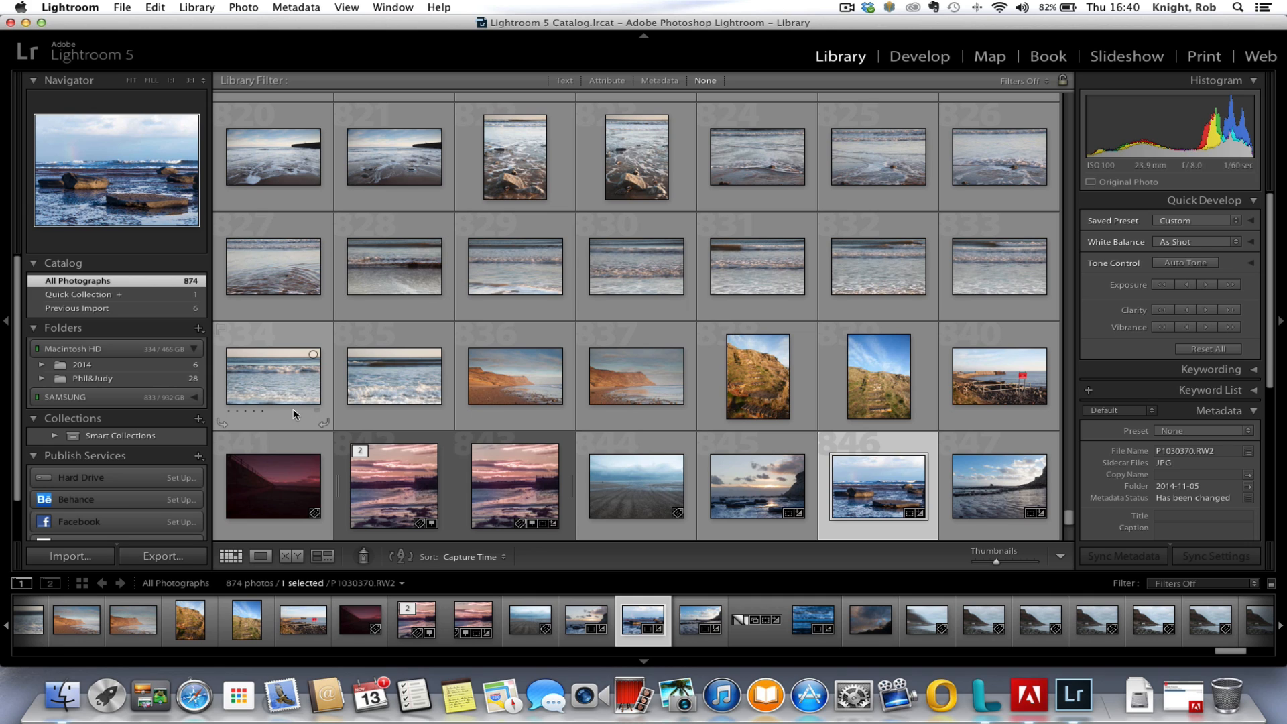
pyautogui.click(77, 308)
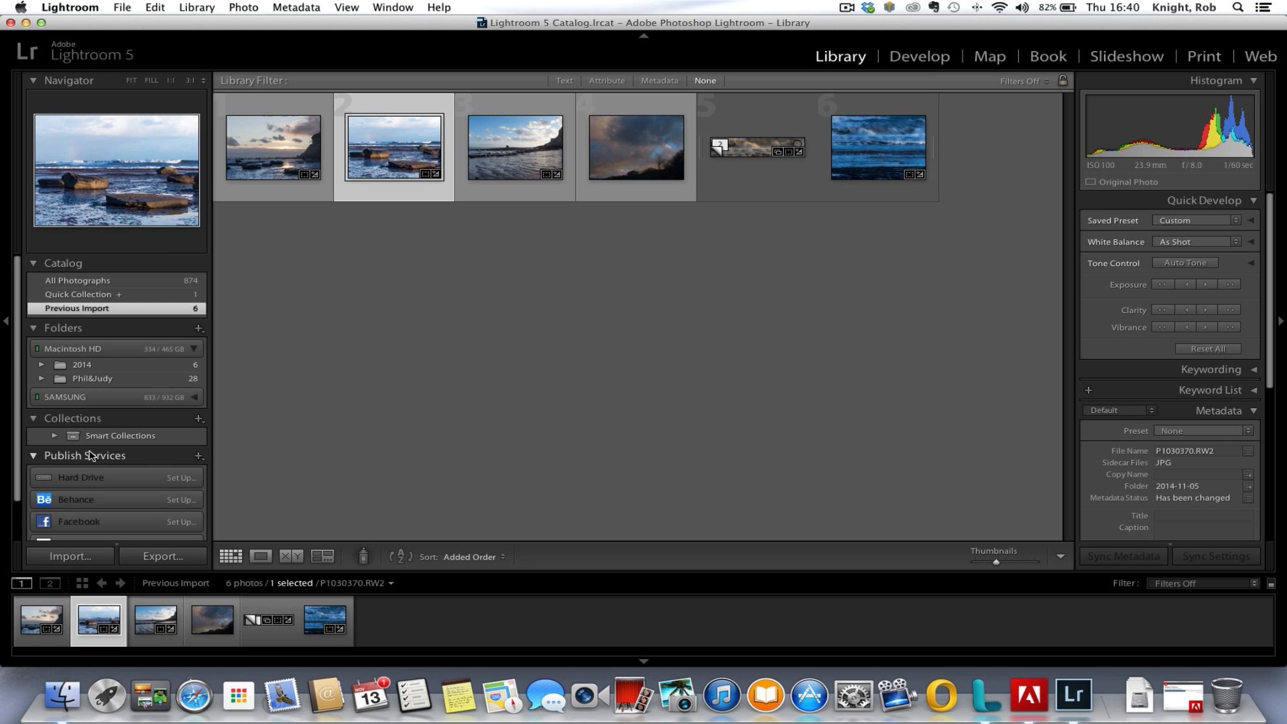
pyautogui.click(34, 420)
pyautogui.click(33, 423)
pyautogui.click(262, 164)
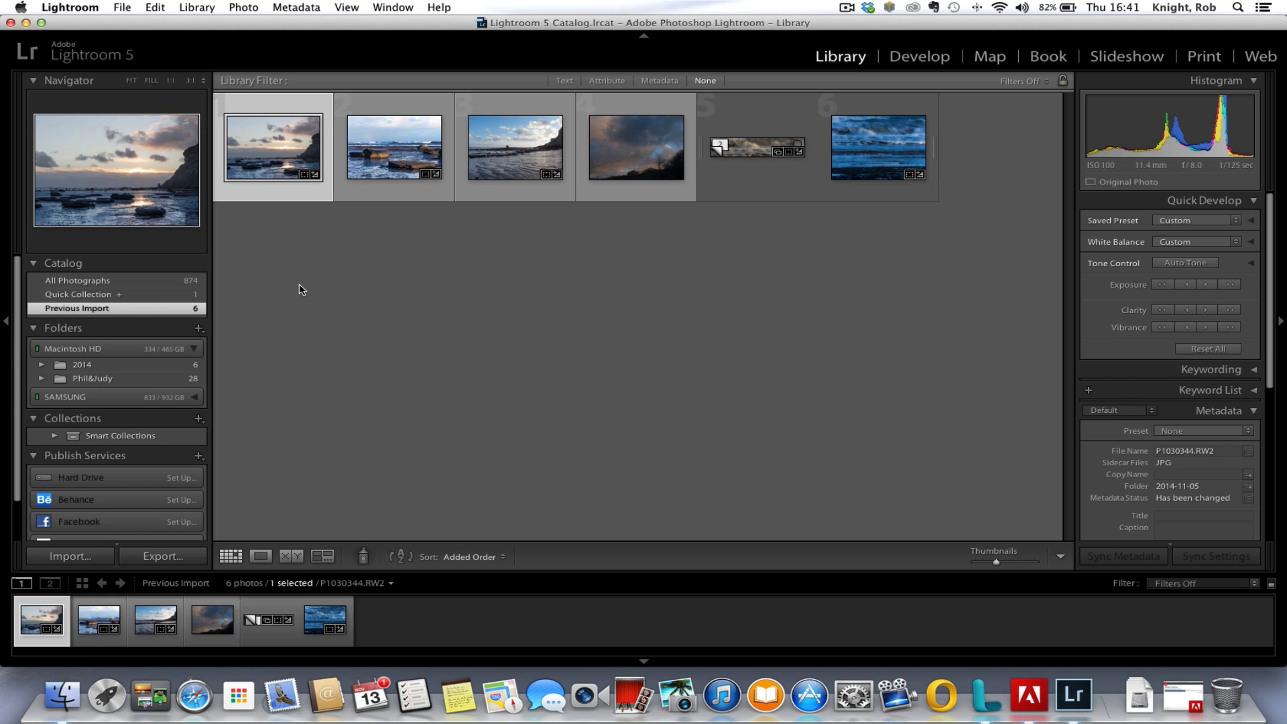
# Step: Show all catalog photographs and open the beach photo P1010469.RW2 in the large single-image view
pyautogui.click(67, 282)
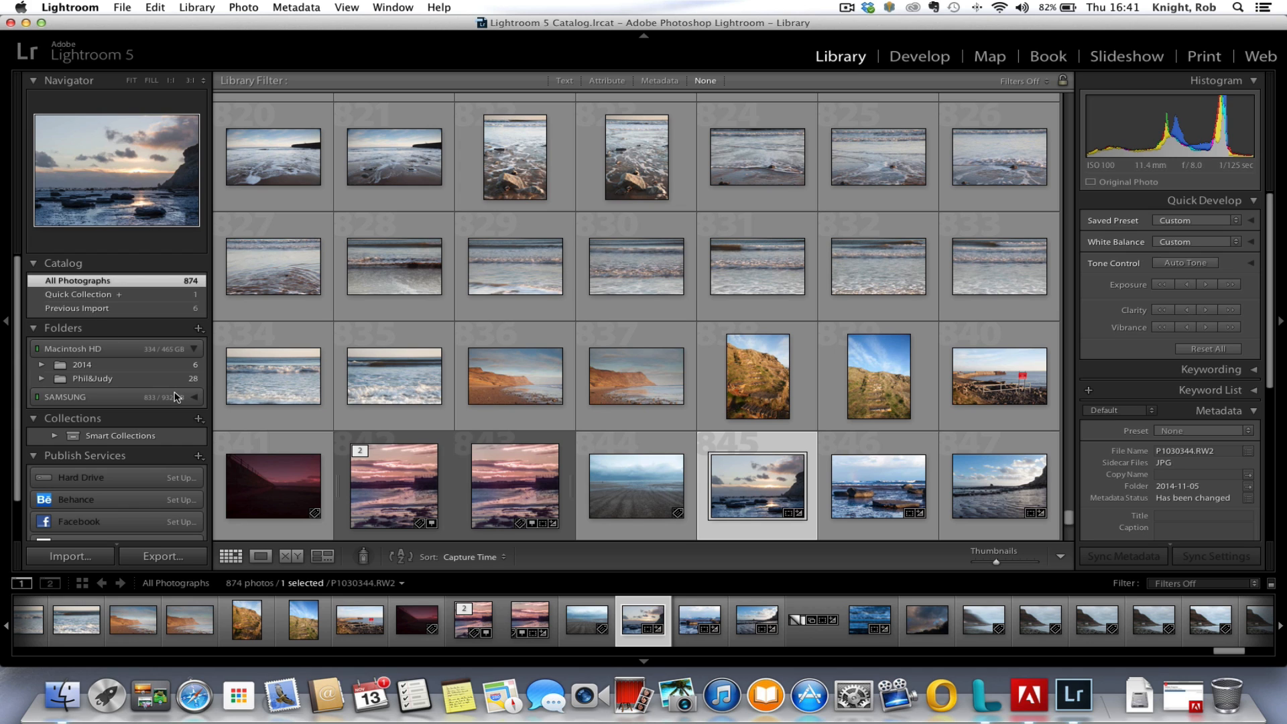
pyautogui.scroll(-2, 446, 424)
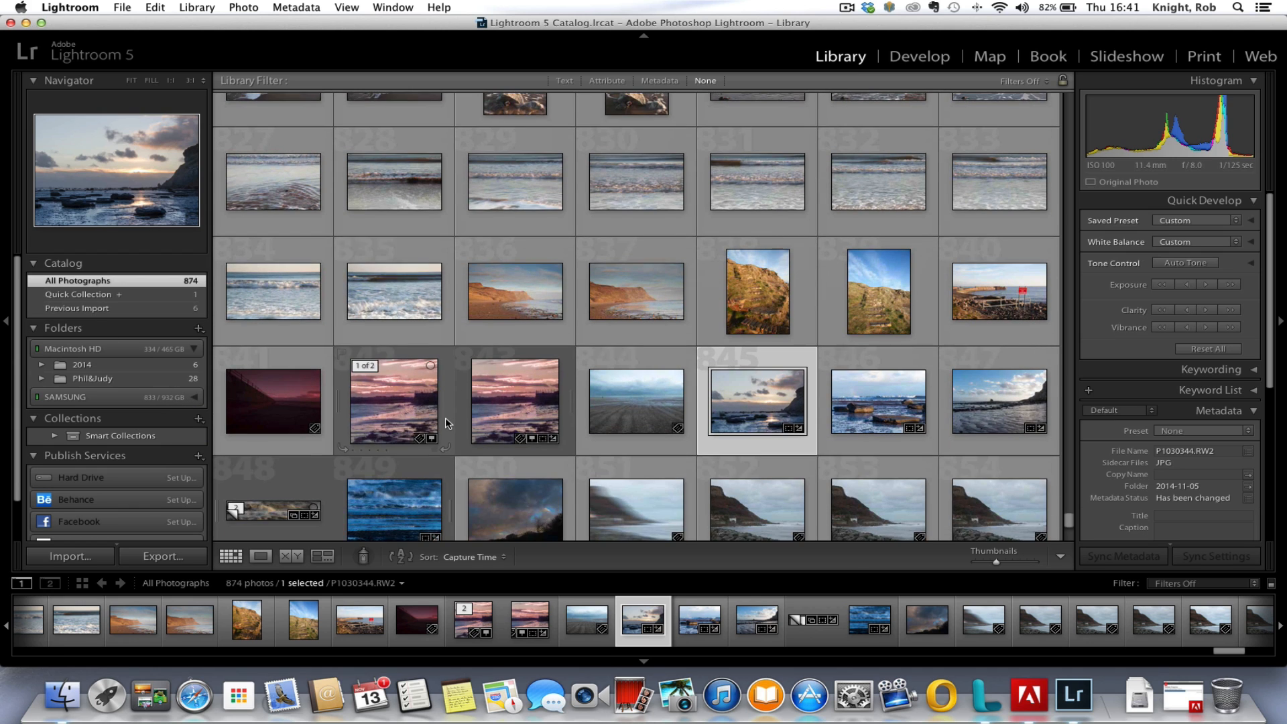
pyautogui.scroll(-3, 446, 419)
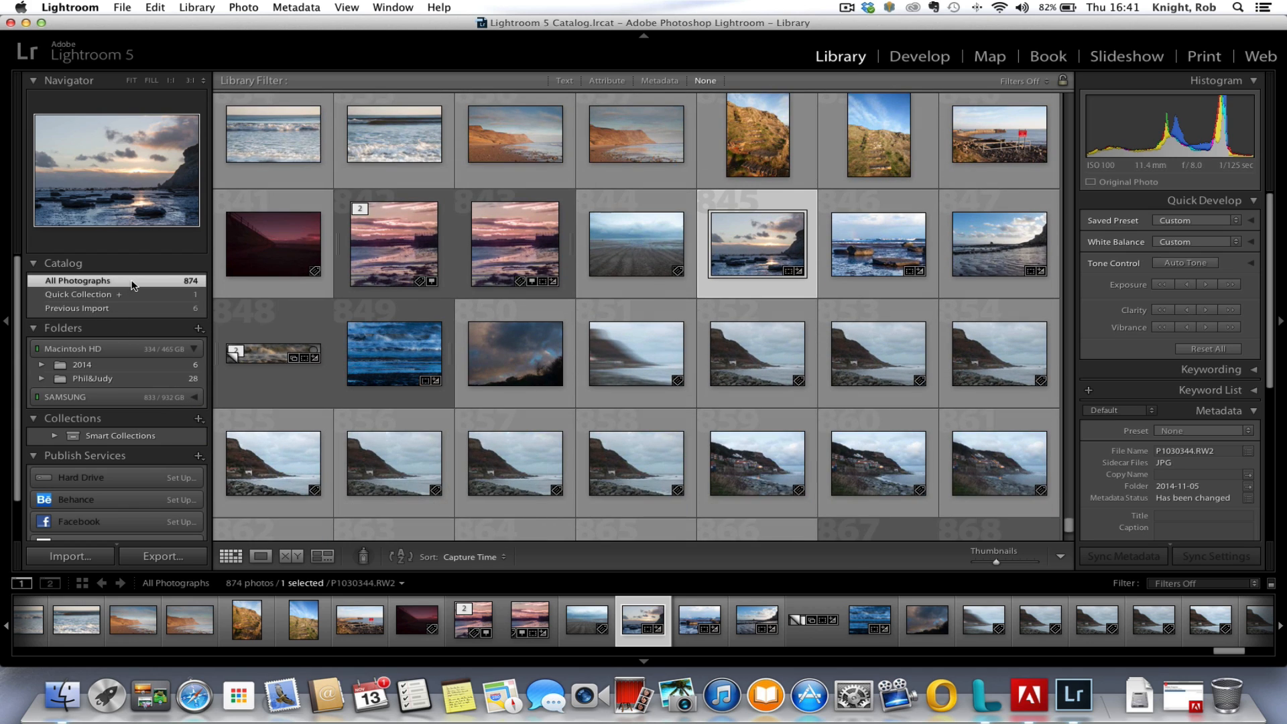
pyautogui.scroll(10, 595, 268)
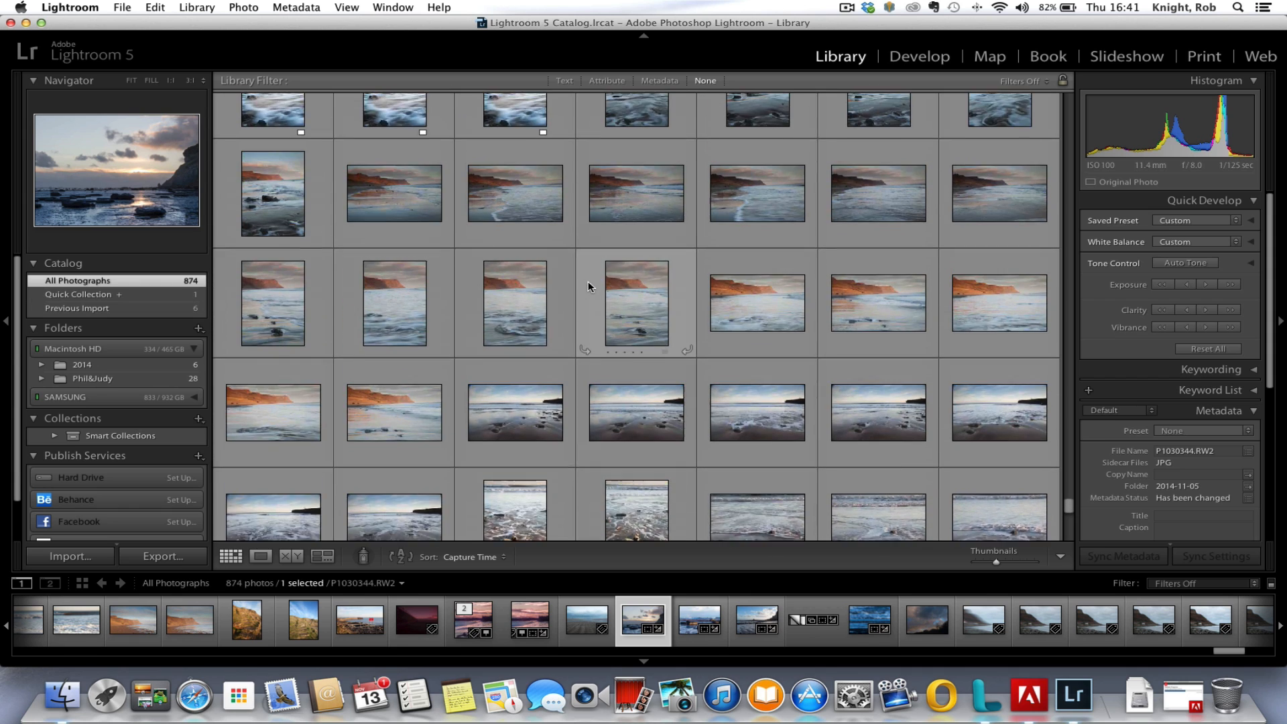
pyautogui.scroll(-10, 588, 280)
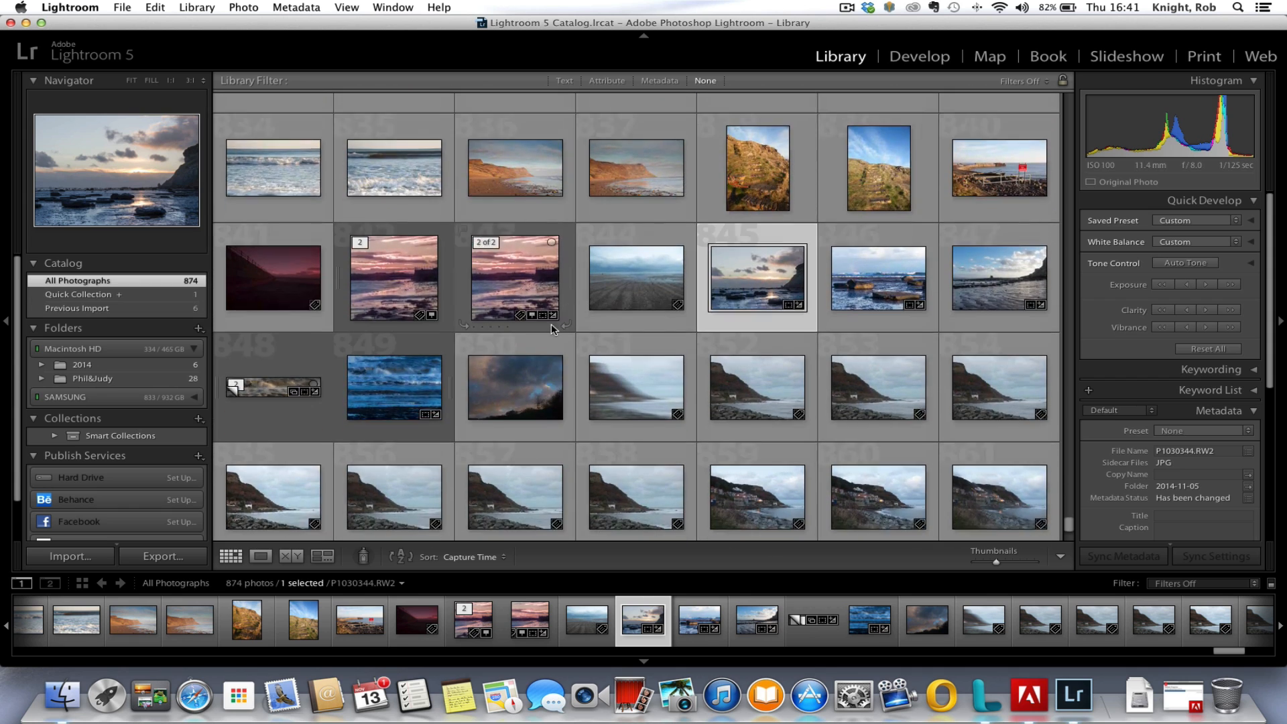
pyautogui.scroll(-2, 551, 328)
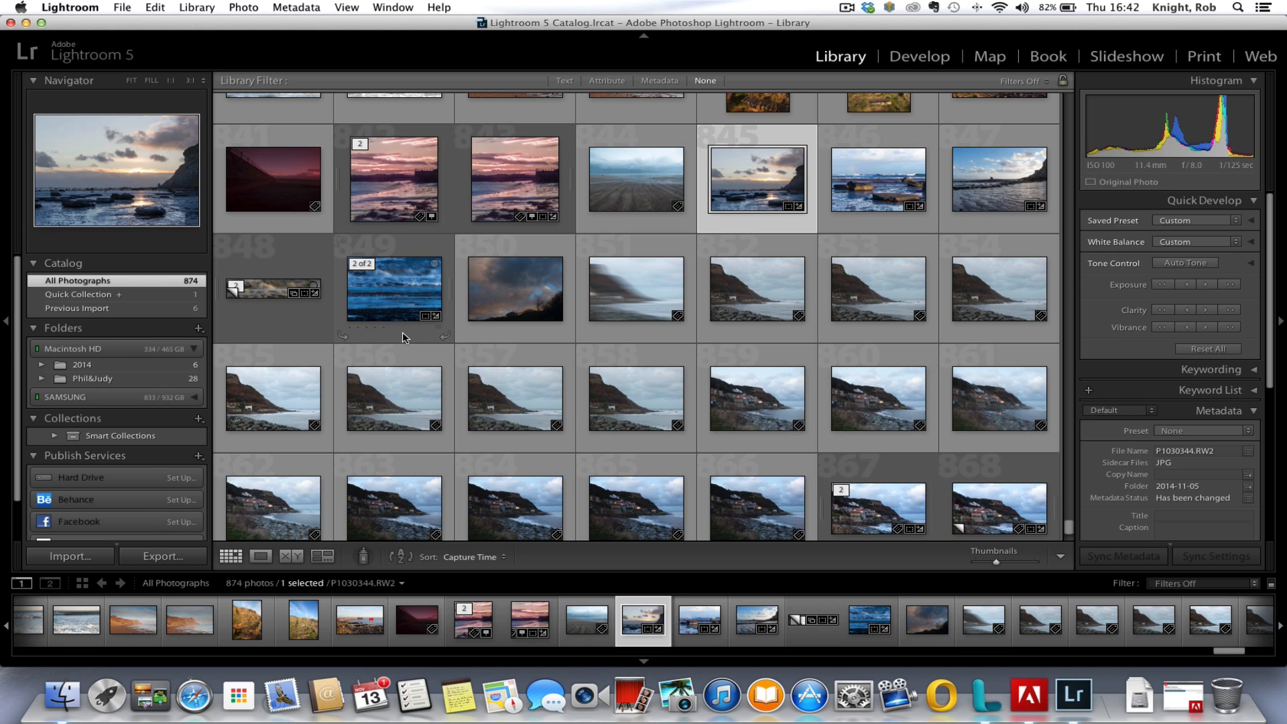
pyautogui.scroll(-5, 402, 332)
pyautogui.scroll(5, 404, 336)
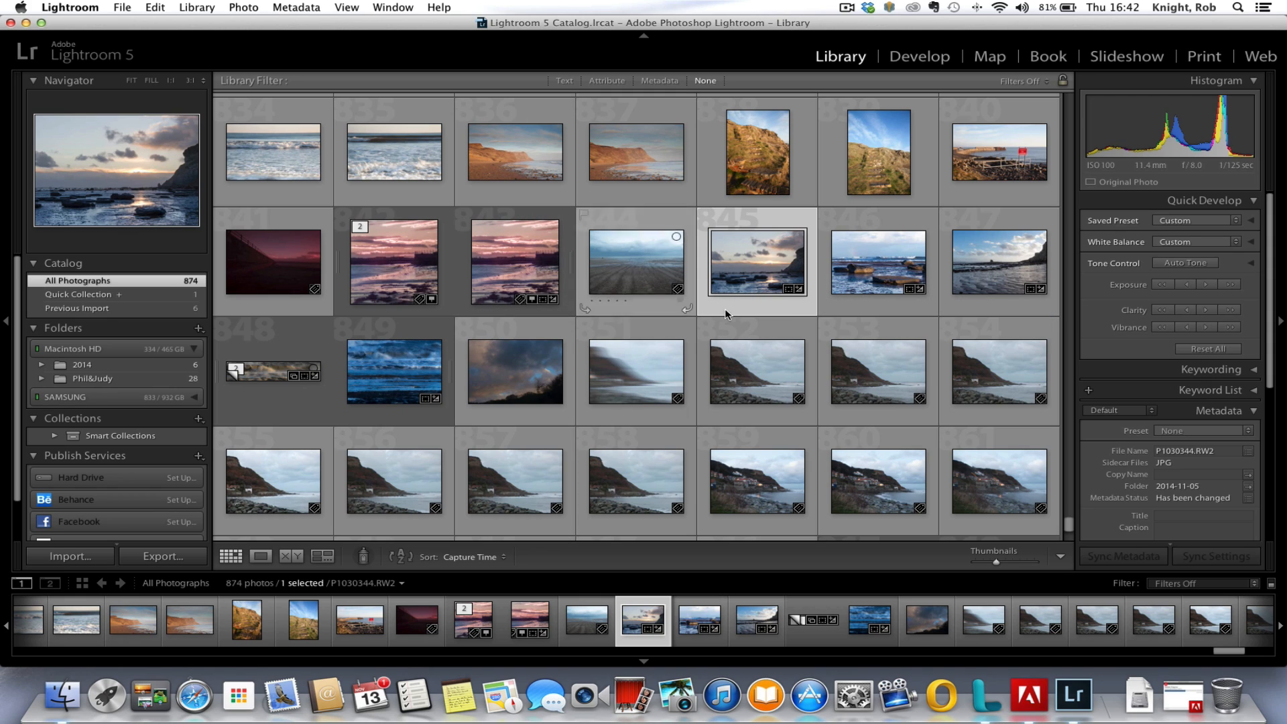
pyautogui.click(658, 287)
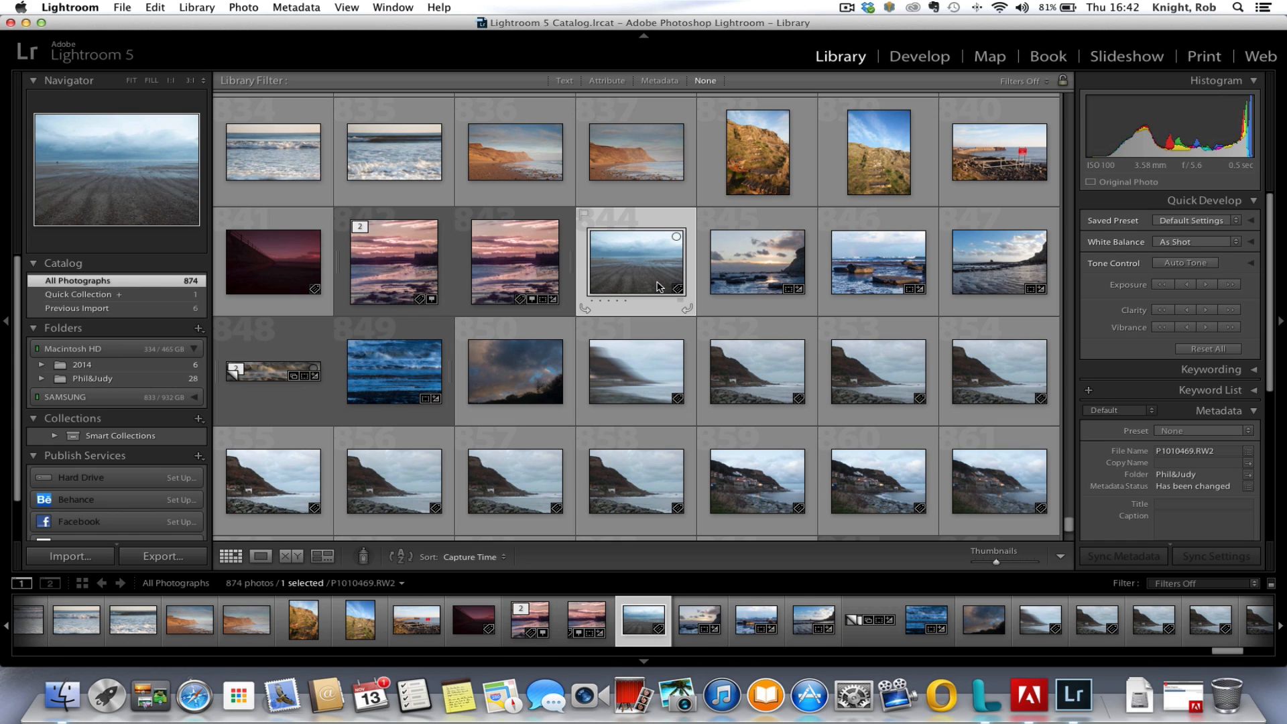
pyautogui.doubleClick(657, 287)
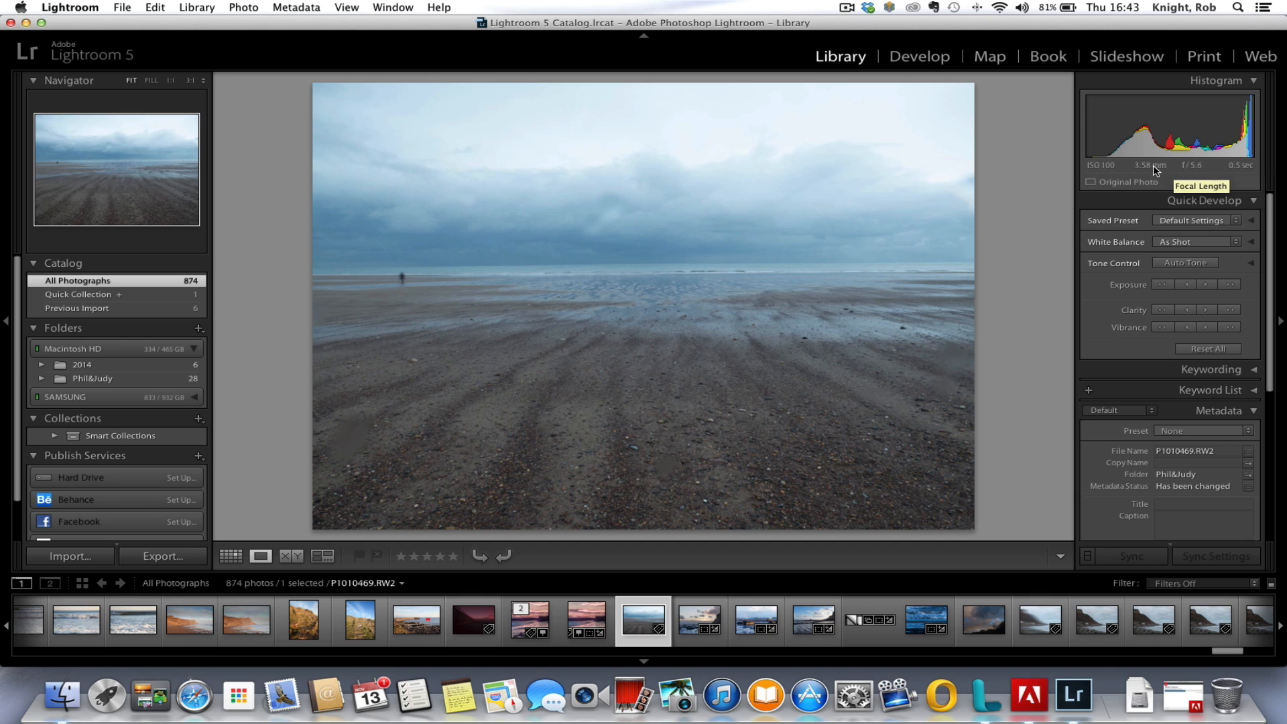
# Step: Examine the saved preset and white balance choices in Quick Develop without changing either setting
pyautogui.click(1235, 223)
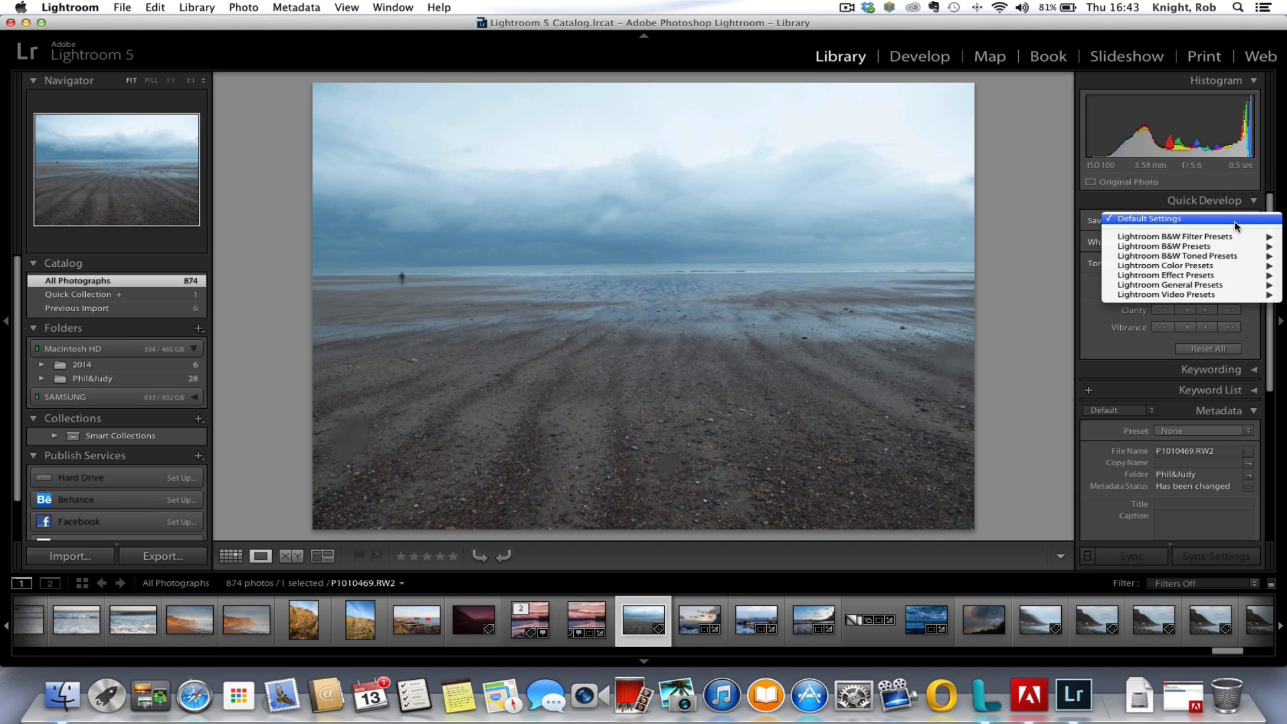
pyautogui.click(1236, 221)
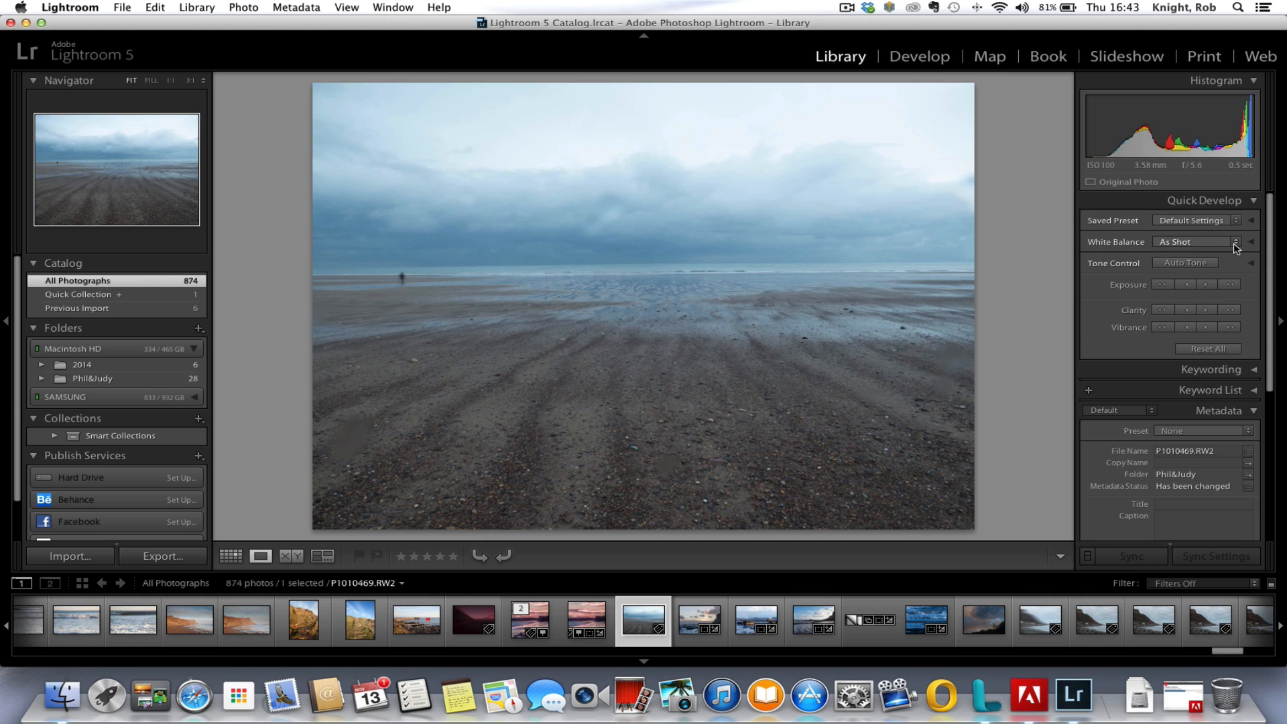
pyautogui.click(1237, 243)
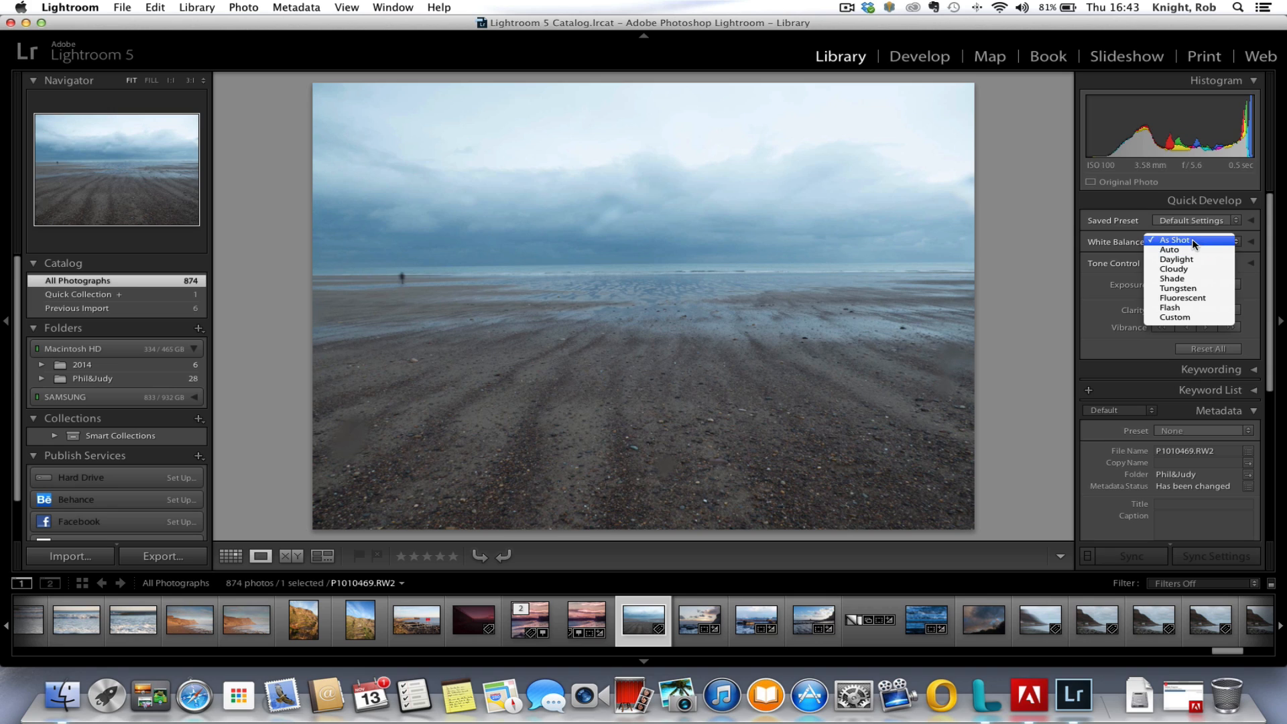
pyautogui.click(1242, 252)
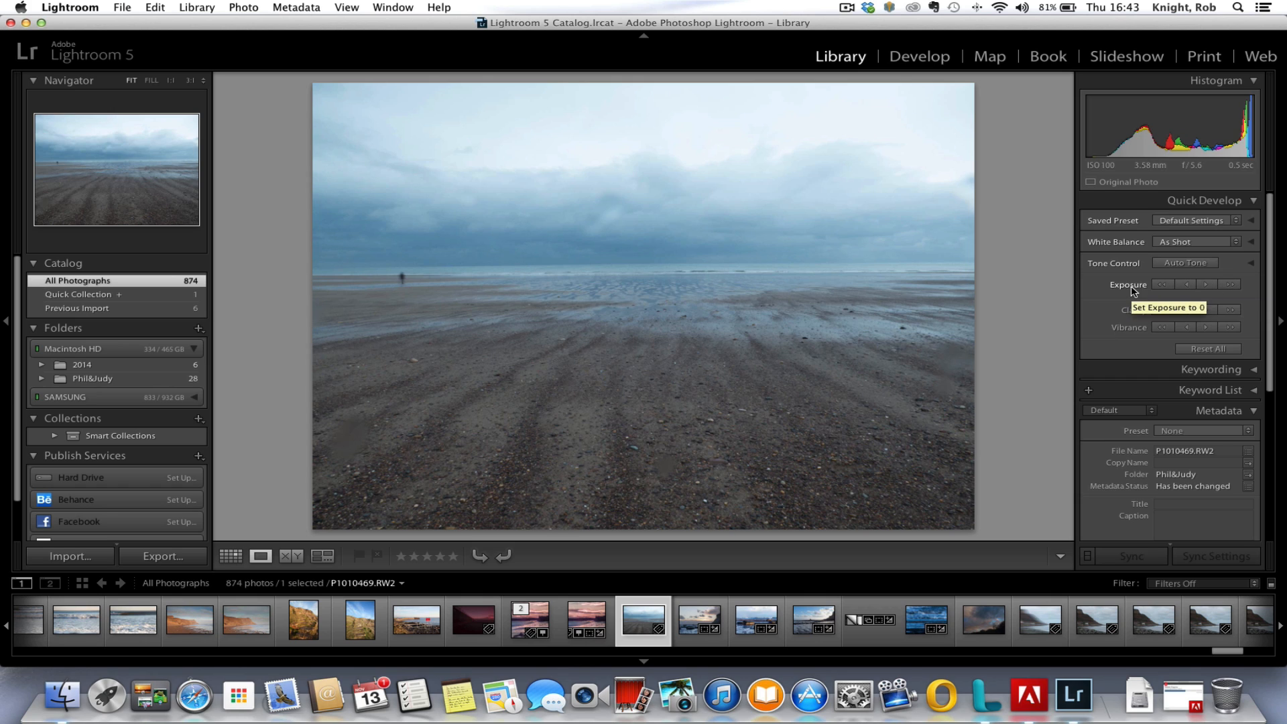
# Step: Expand the Keywording section and review the beach photo's keyword tags, suggestions and keyword set
pyautogui.scroll(-2, 1110, 352)
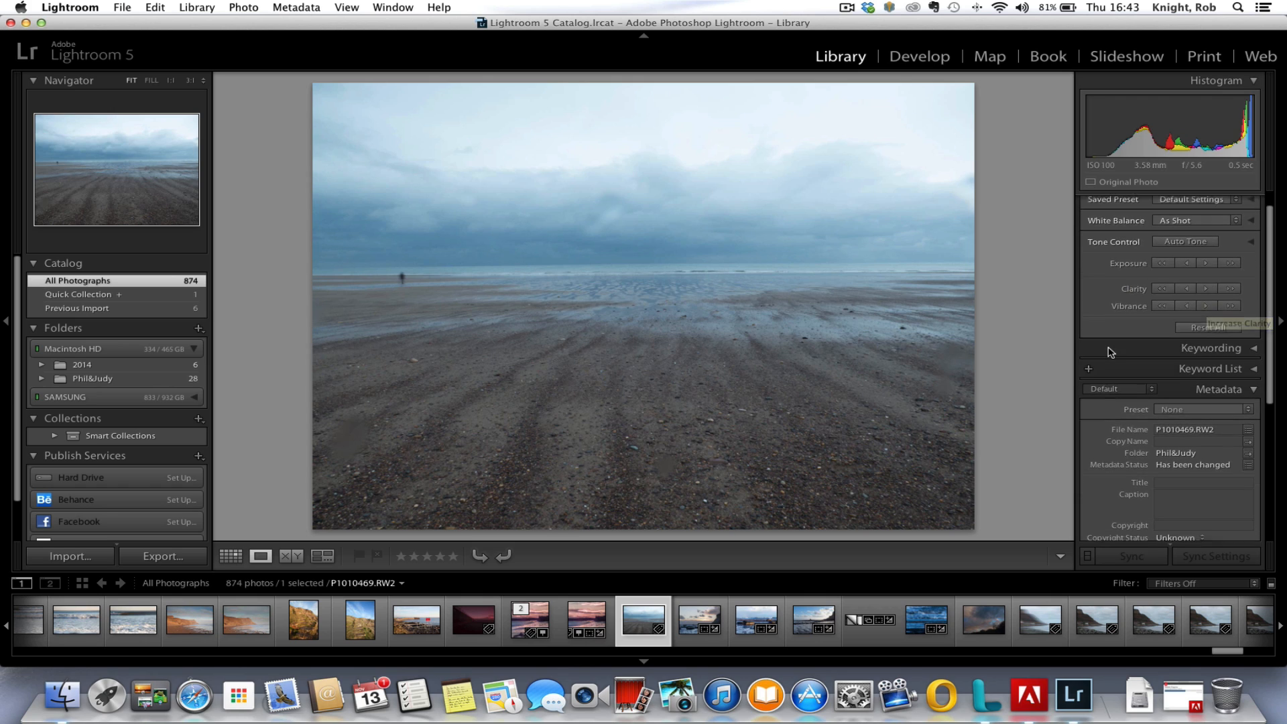
pyautogui.click(1109, 350)
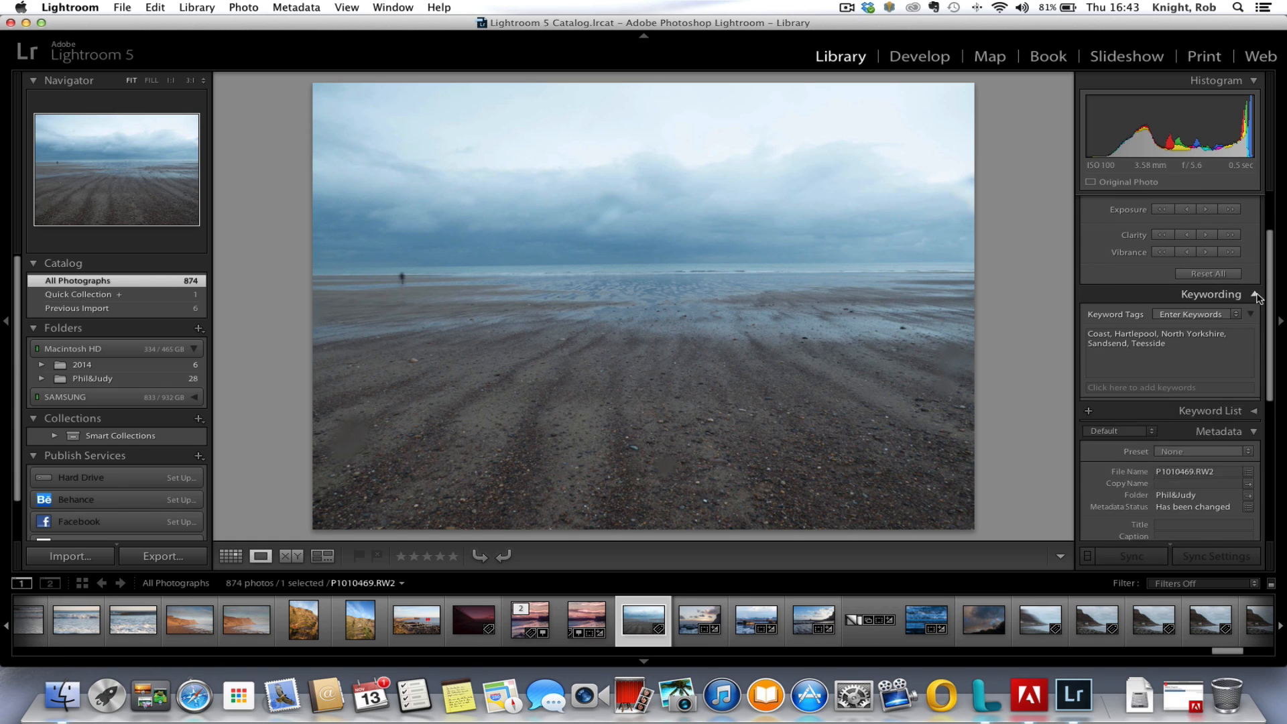
pyautogui.scroll(-5, 1156, 357)
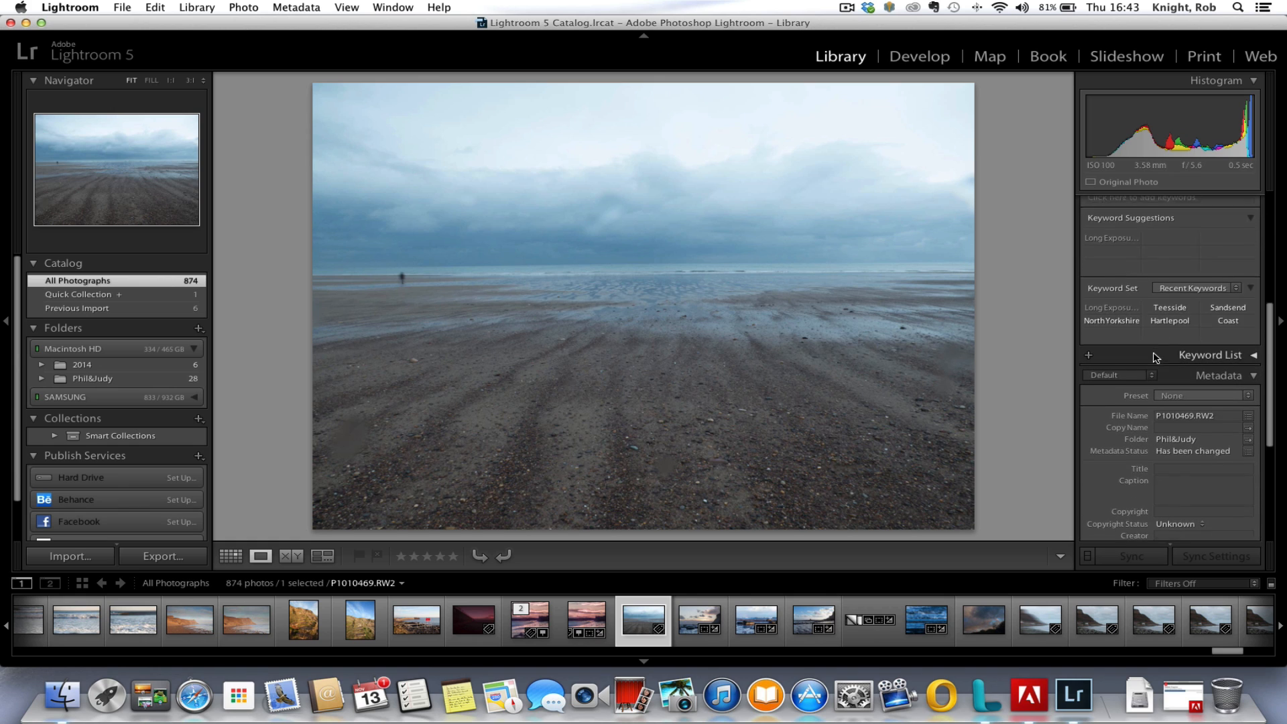
pyautogui.scroll(-1, 1156, 358)
pyautogui.scroll(3, 1159, 314)
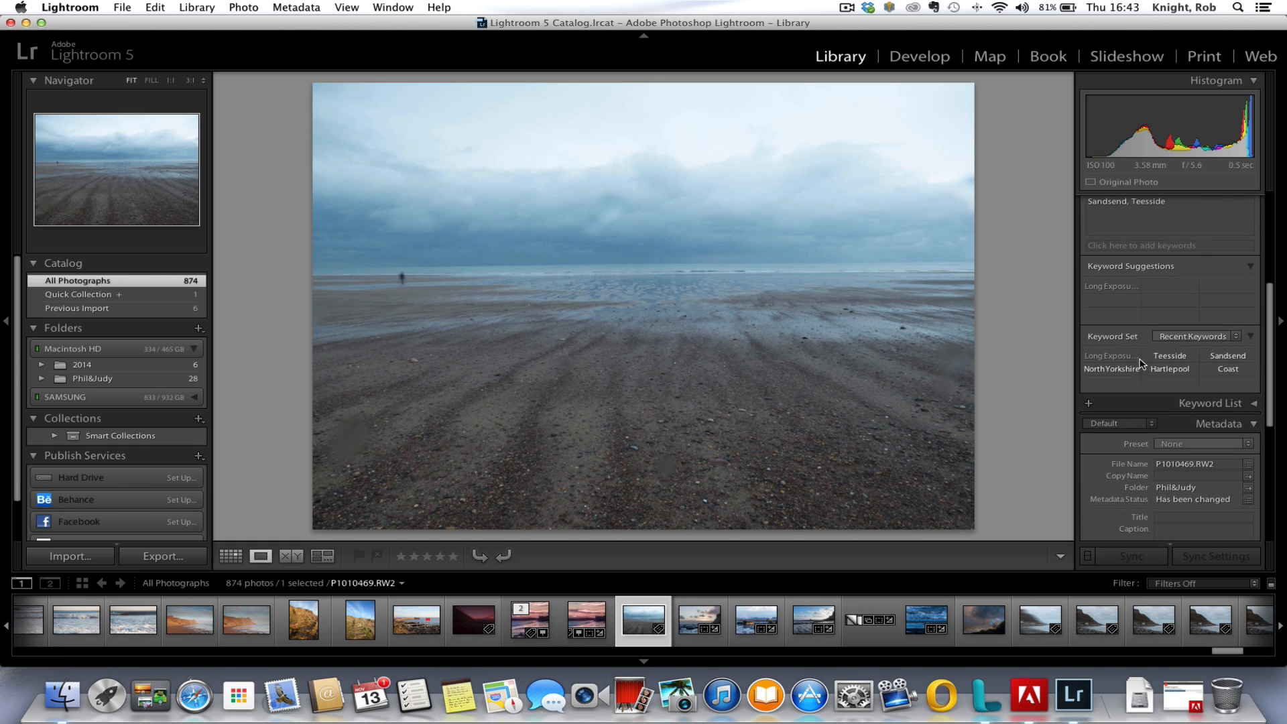
# Step: Examine the beach photo's metadata, from file name, copyright and rating down to camera details and GPS
pyautogui.scroll(-6, 1173, 348)
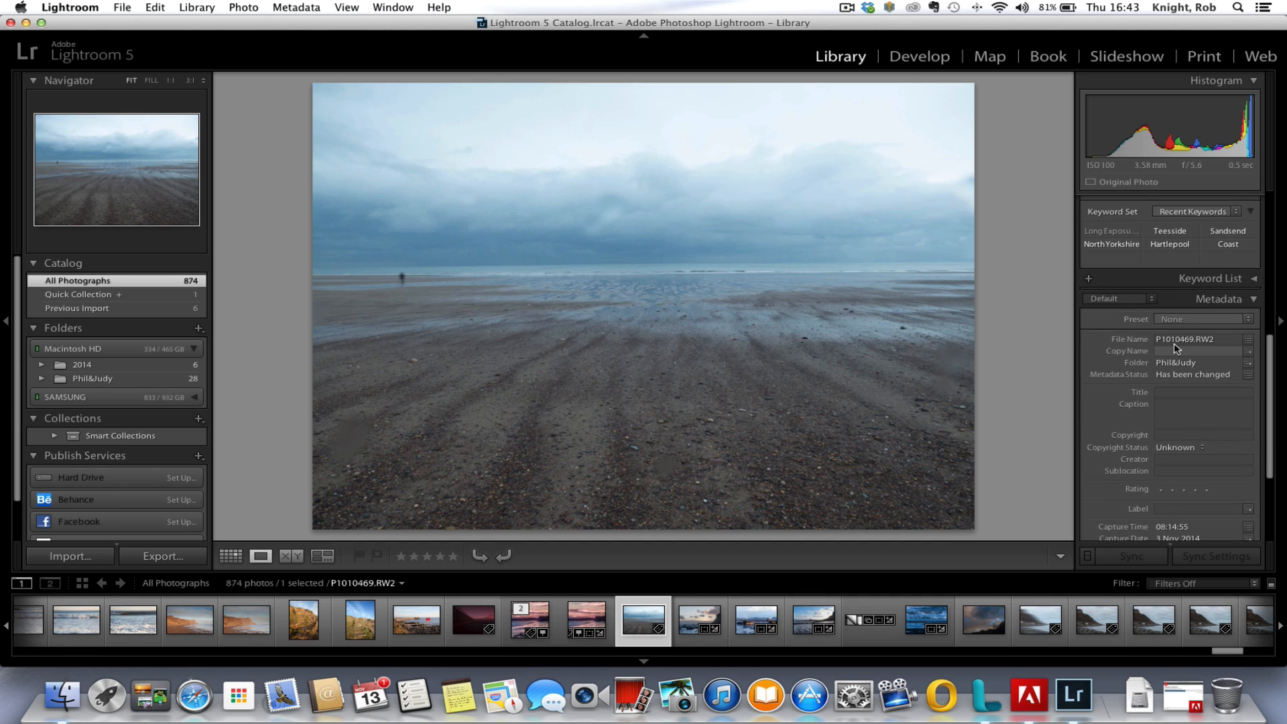
pyautogui.scroll(-2, 1192, 362)
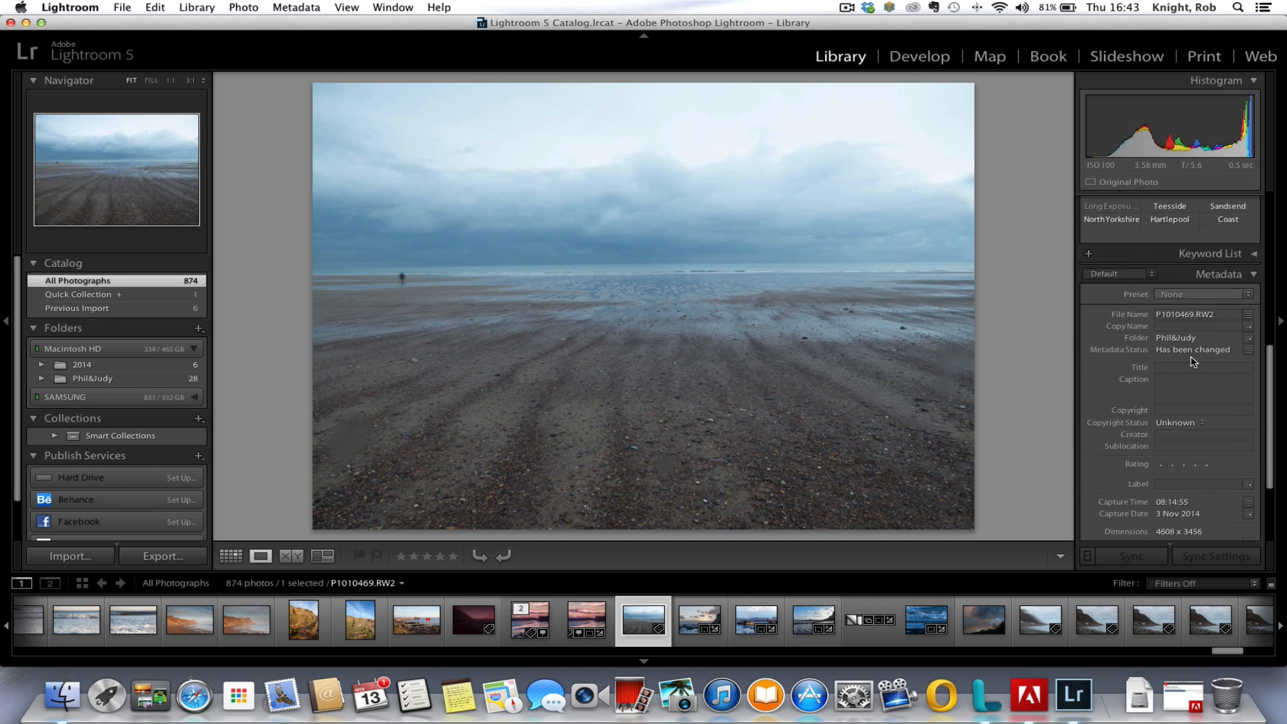
pyautogui.scroll(-3, 1191, 355)
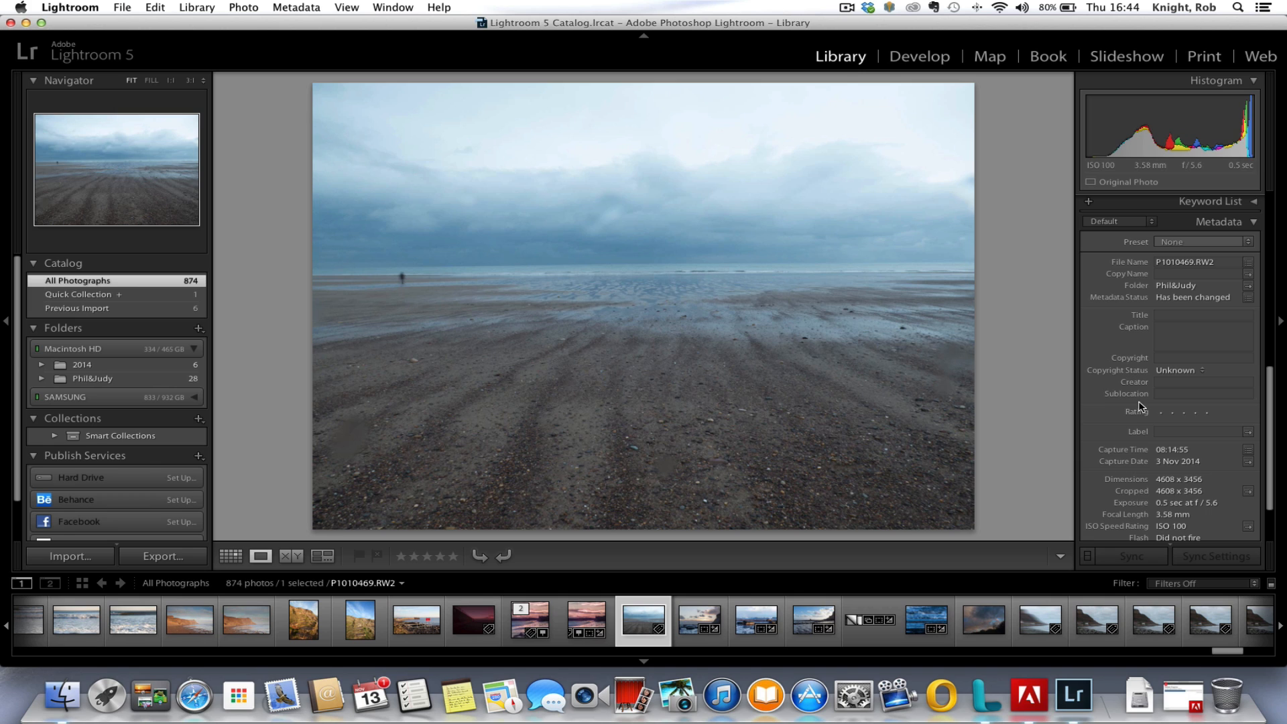
pyautogui.scroll(-2, 1123, 407)
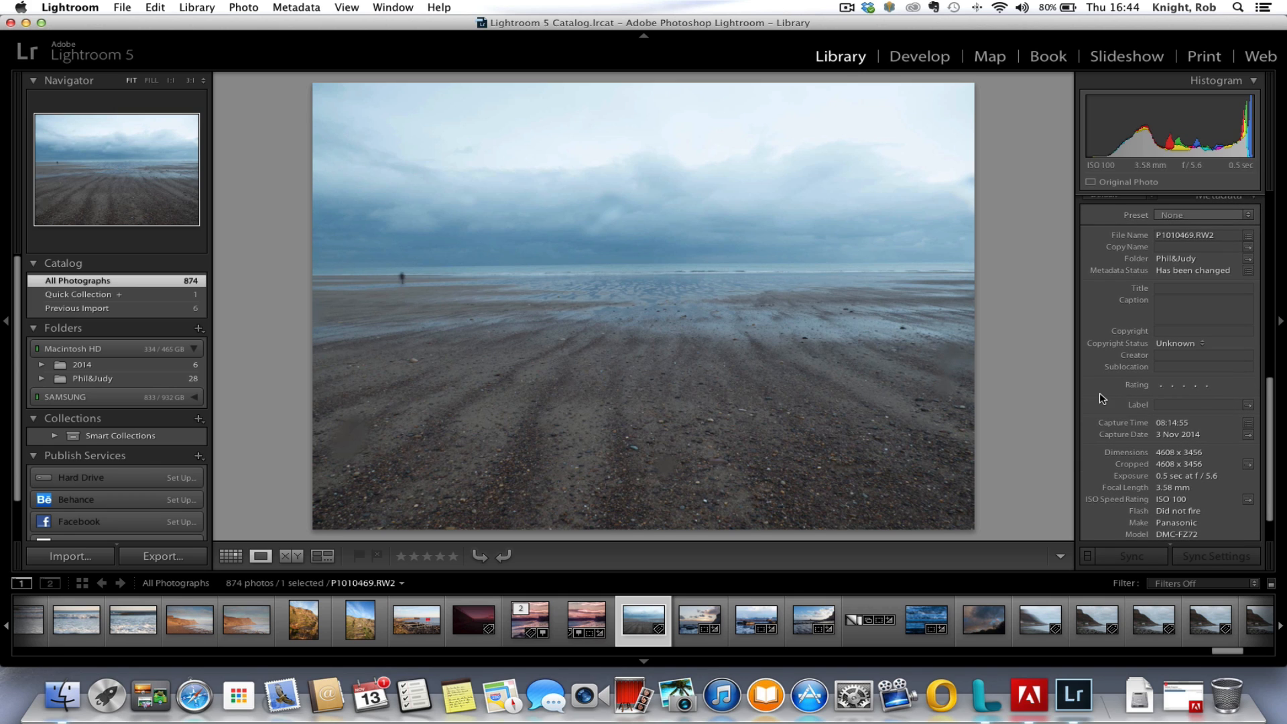
pyautogui.scroll(-2, 1102, 399)
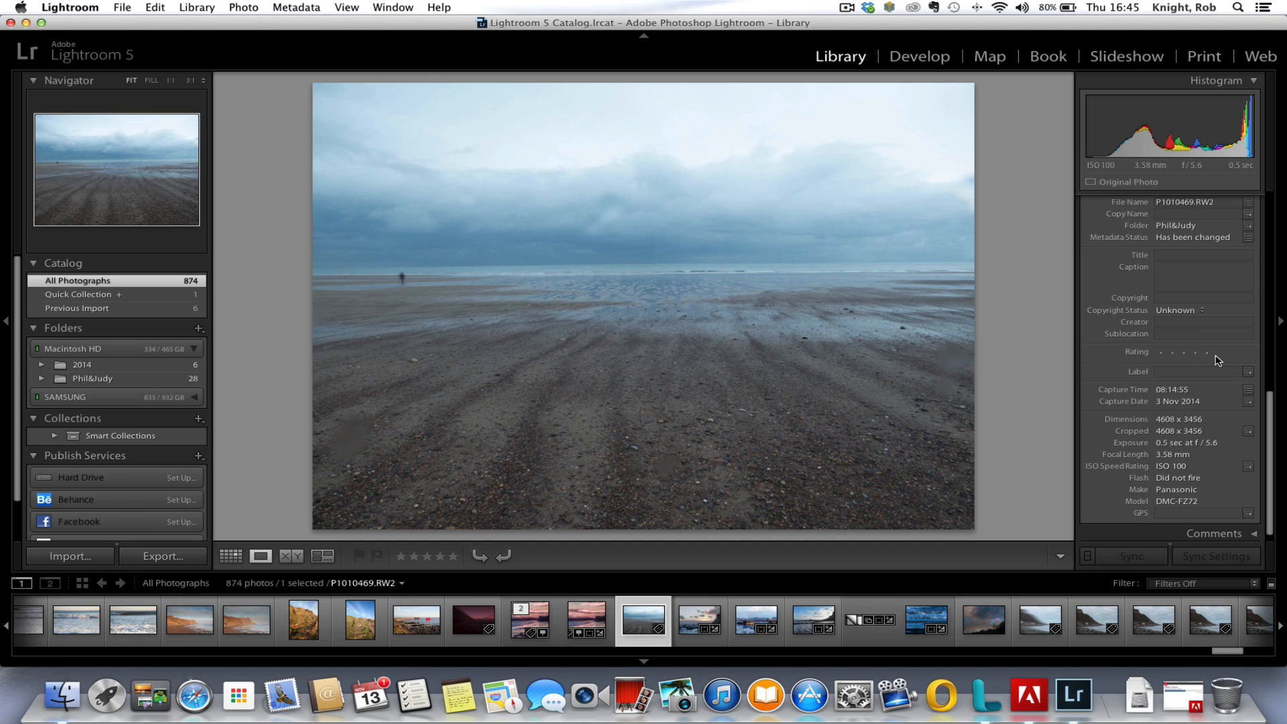
pyautogui.scroll(-1, 1178, 397)
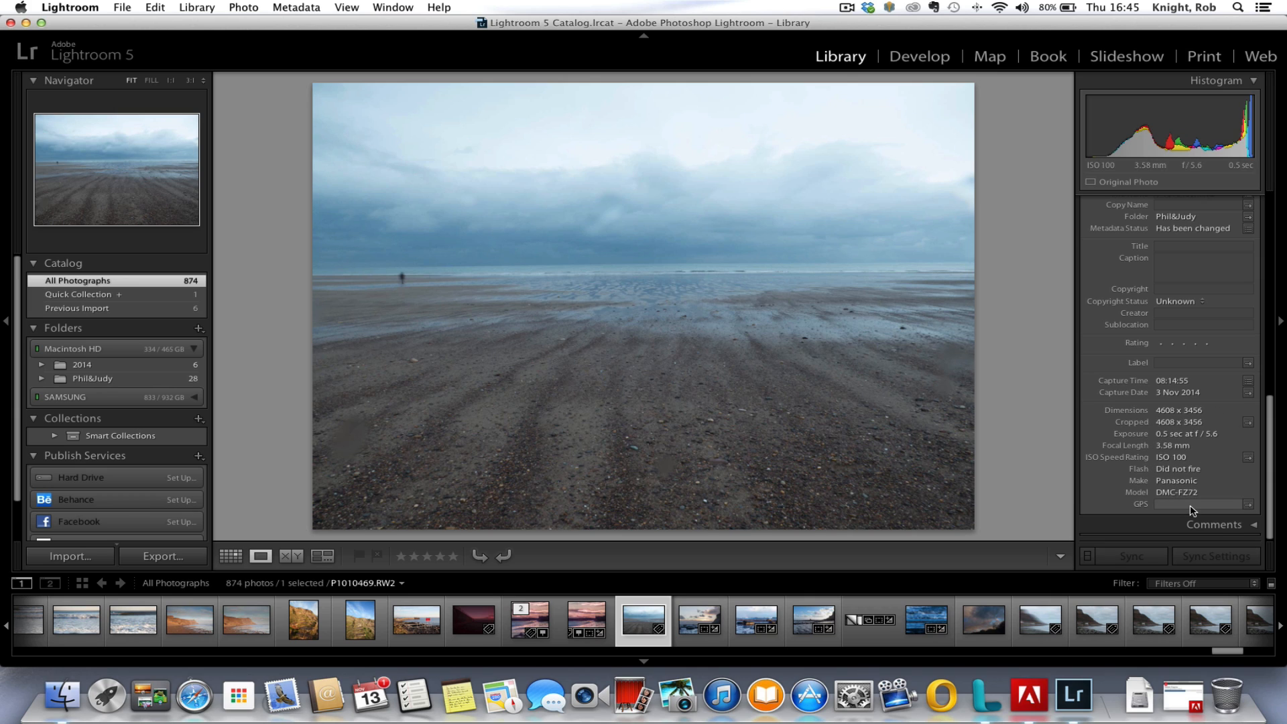
pyautogui.scroll(10, 1132, 355)
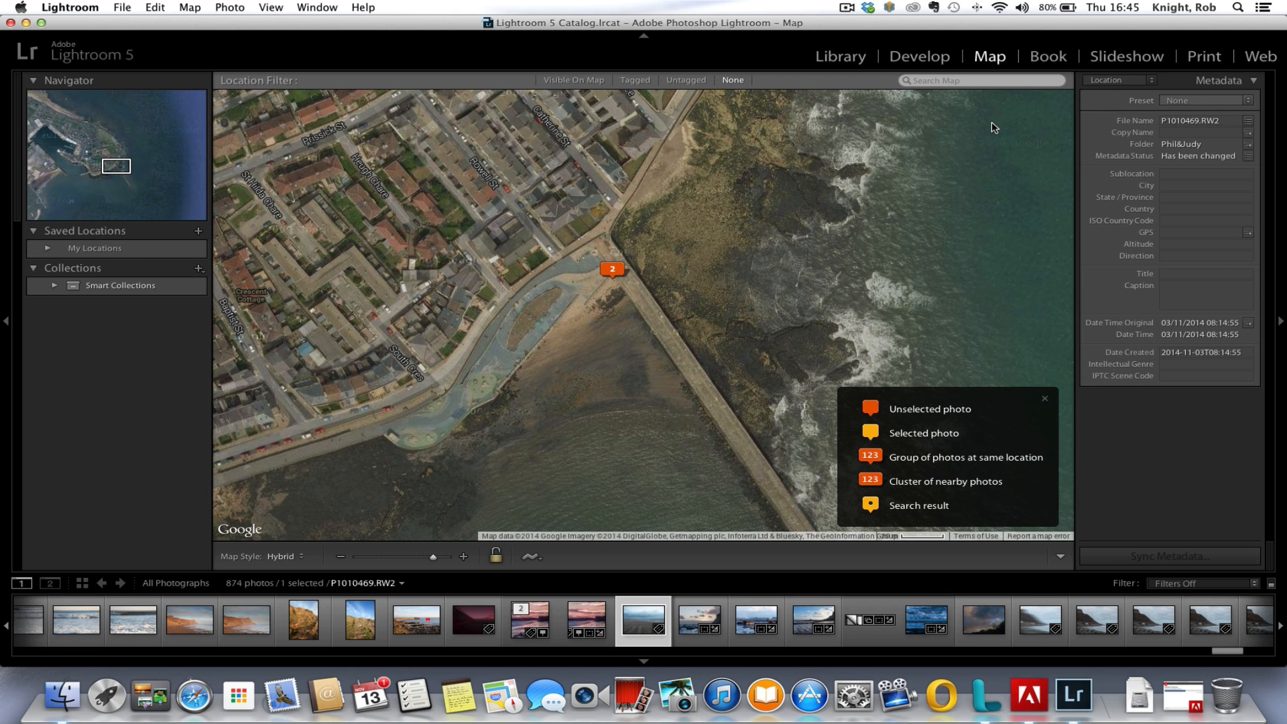
# Step: Search the map for sandsend and examine the coastline around the result
pyautogui.click(938, 81)
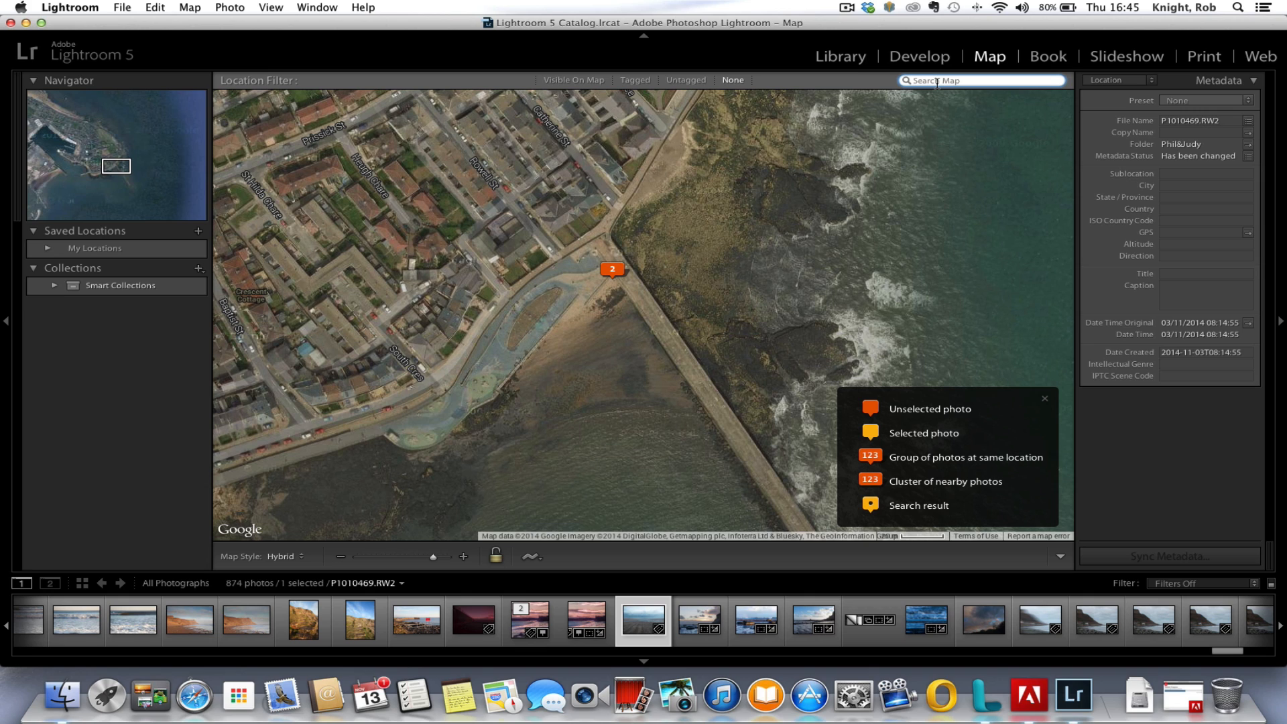
pyautogui.write('sandsend')
pyautogui.press('Return')
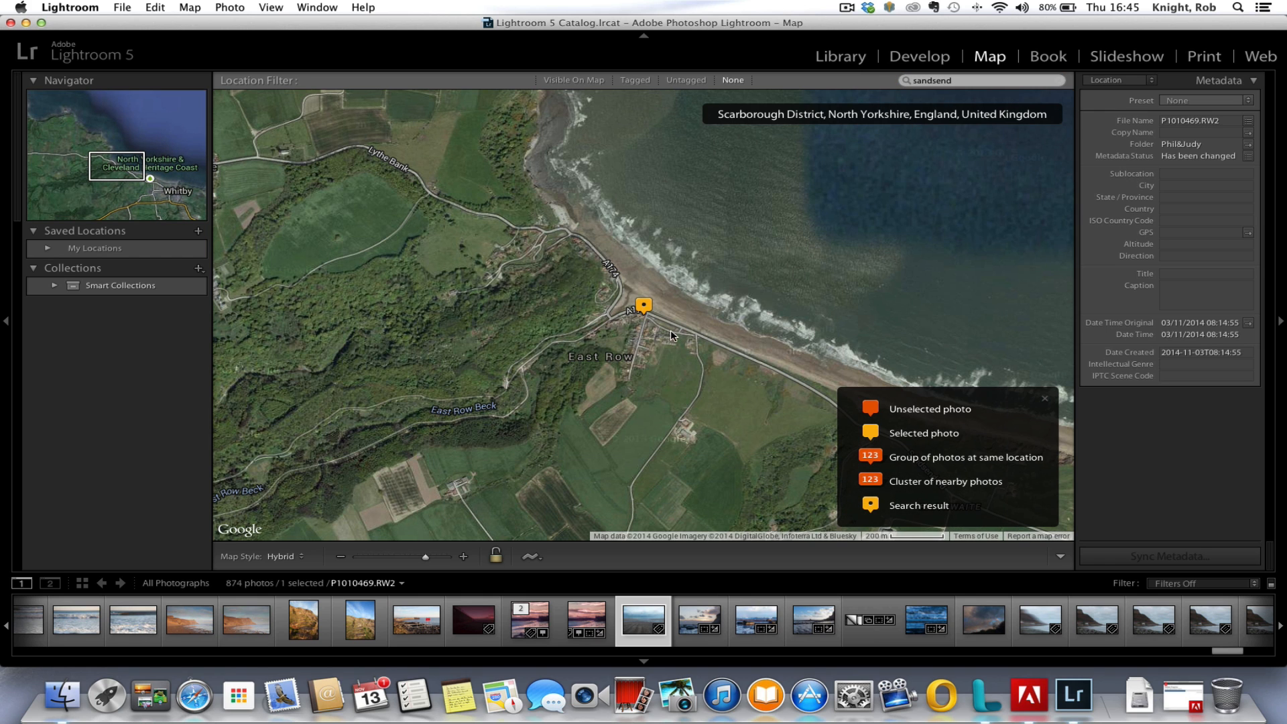
pyautogui.moveTo(677, 328); pyautogui.dragTo(609, 346)
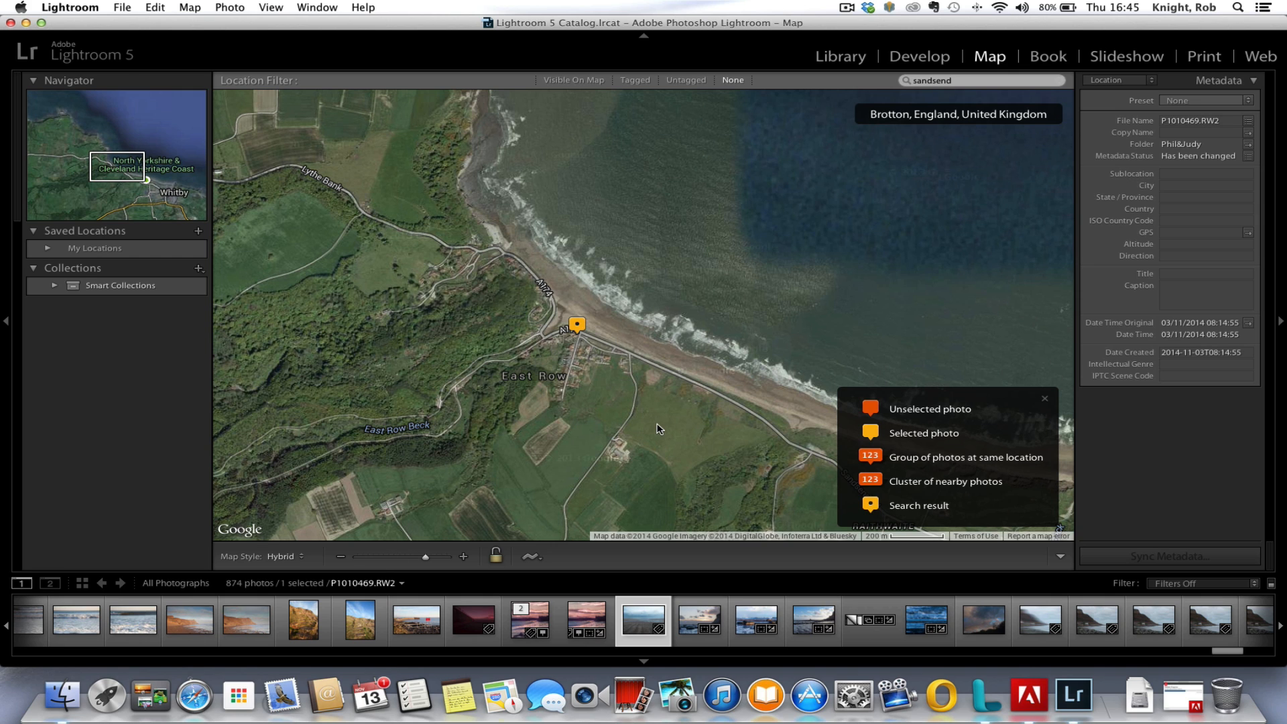
# Step: Add GPS coordinates to the selected beach photo at the water's edge of Sandsend beach, off the A174 seafront houses
pyautogui.moveTo(658, 429); pyautogui.dragTo(549, 431)
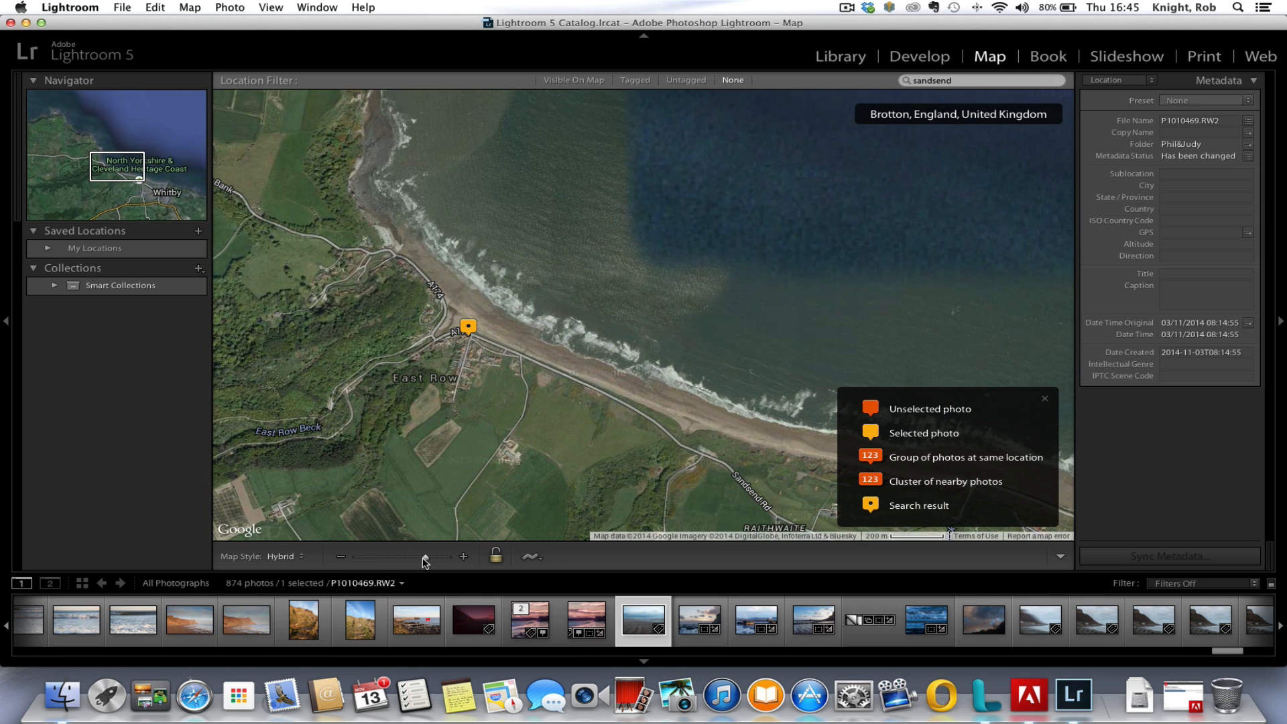
pyautogui.moveTo(426, 561); pyautogui.dragTo(447, 561)
pyautogui.click(341, 557)
pyautogui.click(341, 557)
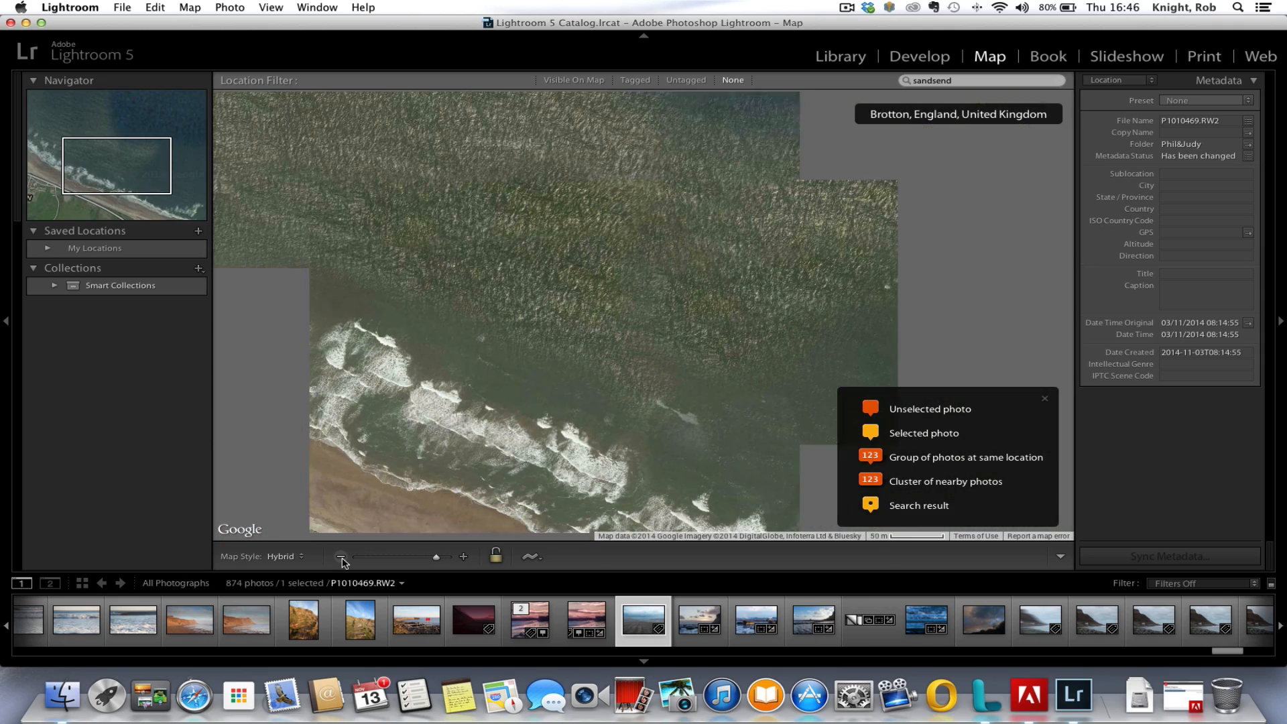
pyautogui.moveTo(429, 479)
pyautogui.mouseDown()
pyautogui.moveTo(382, 283)
pyautogui.moveTo(597, 368)
pyautogui.mouseUp()
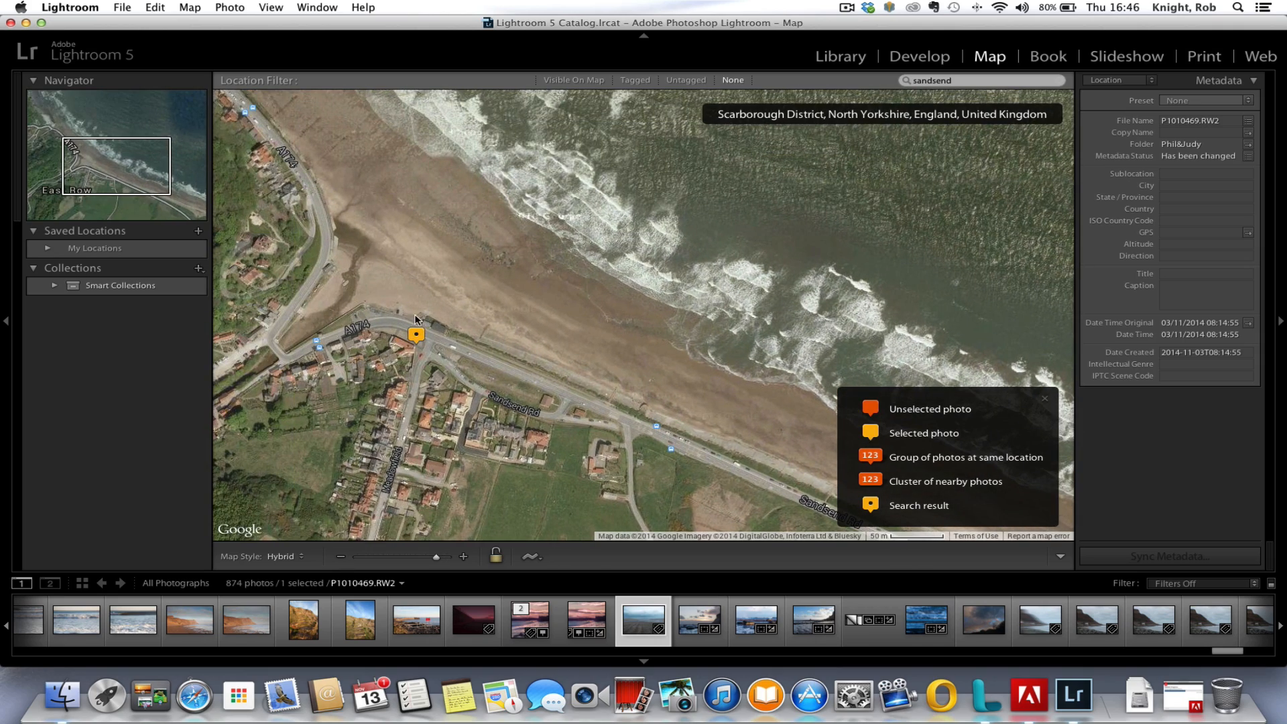
pyautogui.moveTo(392, 202); pyautogui.dragTo(631, 349)
pyautogui.moveTo(513, 197); pyautogui.dragTo(617, 293)
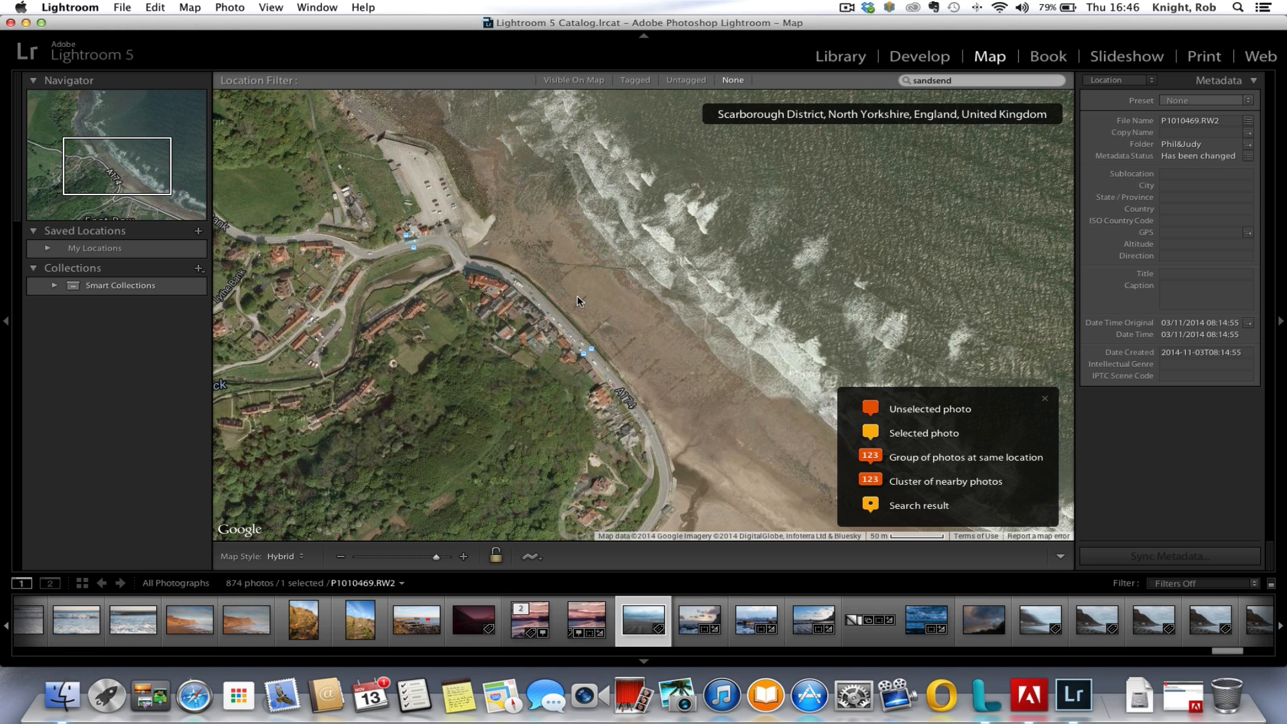
pyautogui.moveTo(577, 296); pyautogui.dragTo(480, 178)
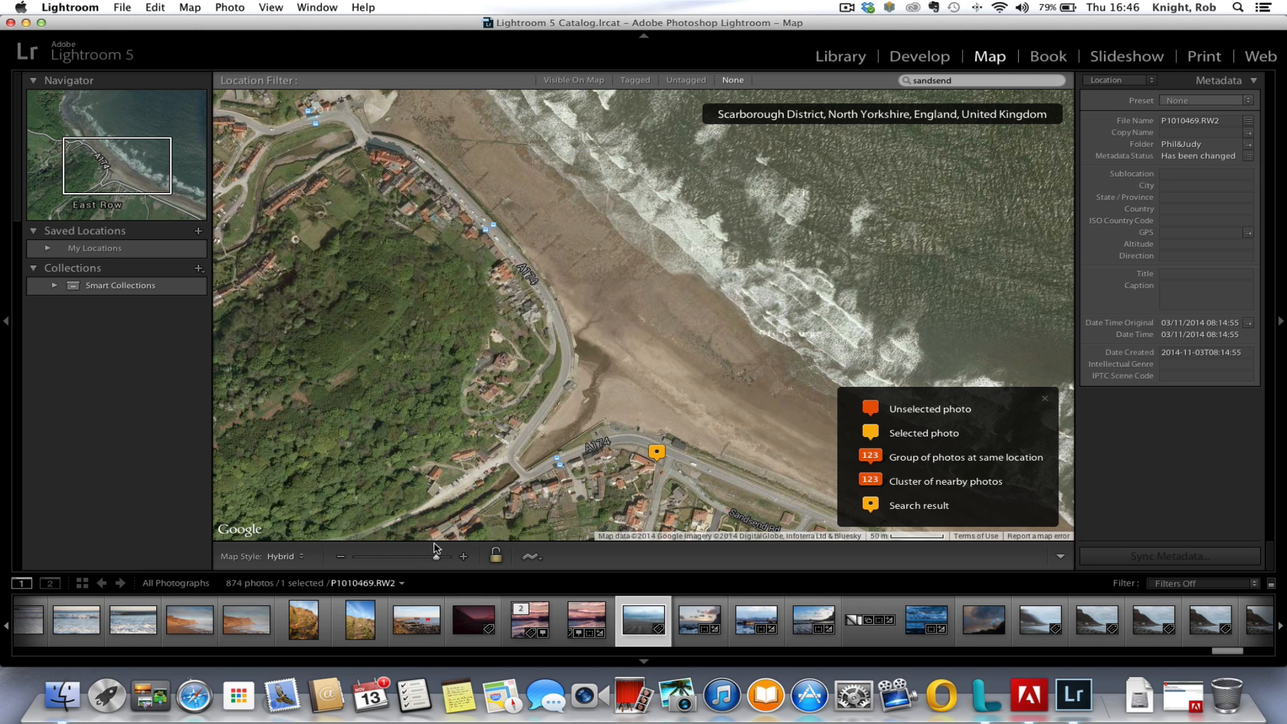
pyautogui.click(464, 557)
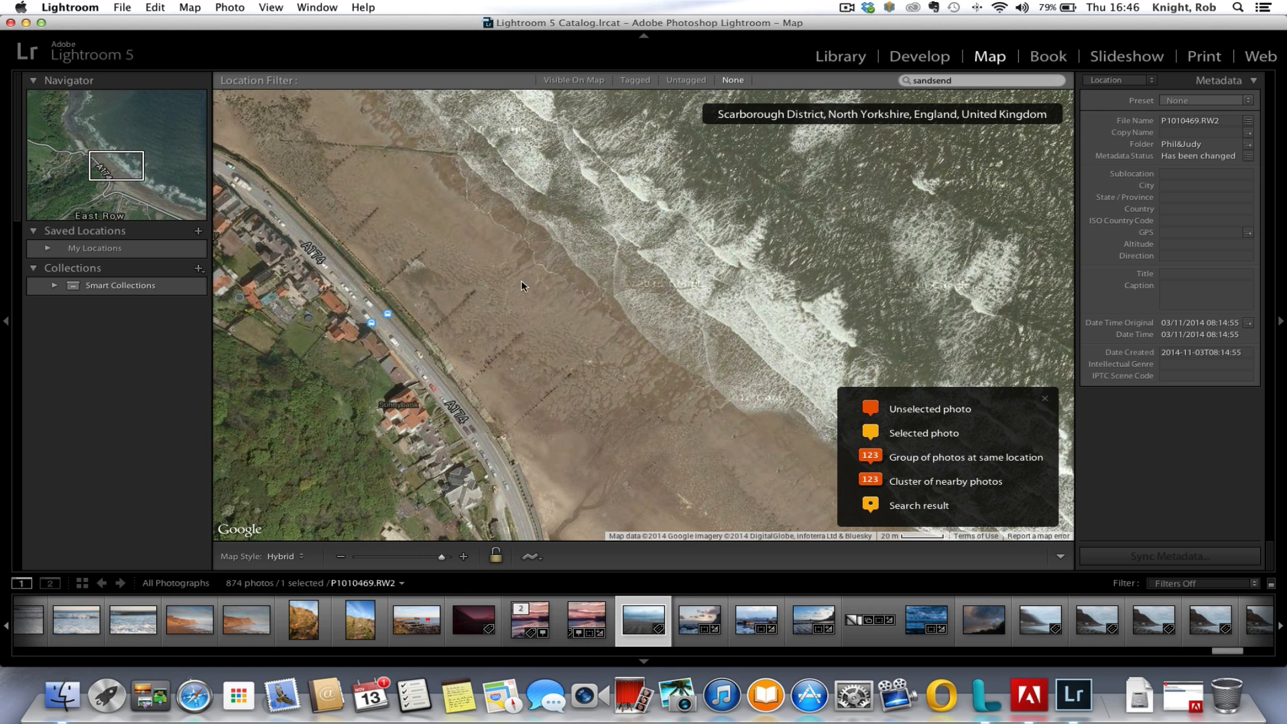
pyautogui.rightClick(557, 272)
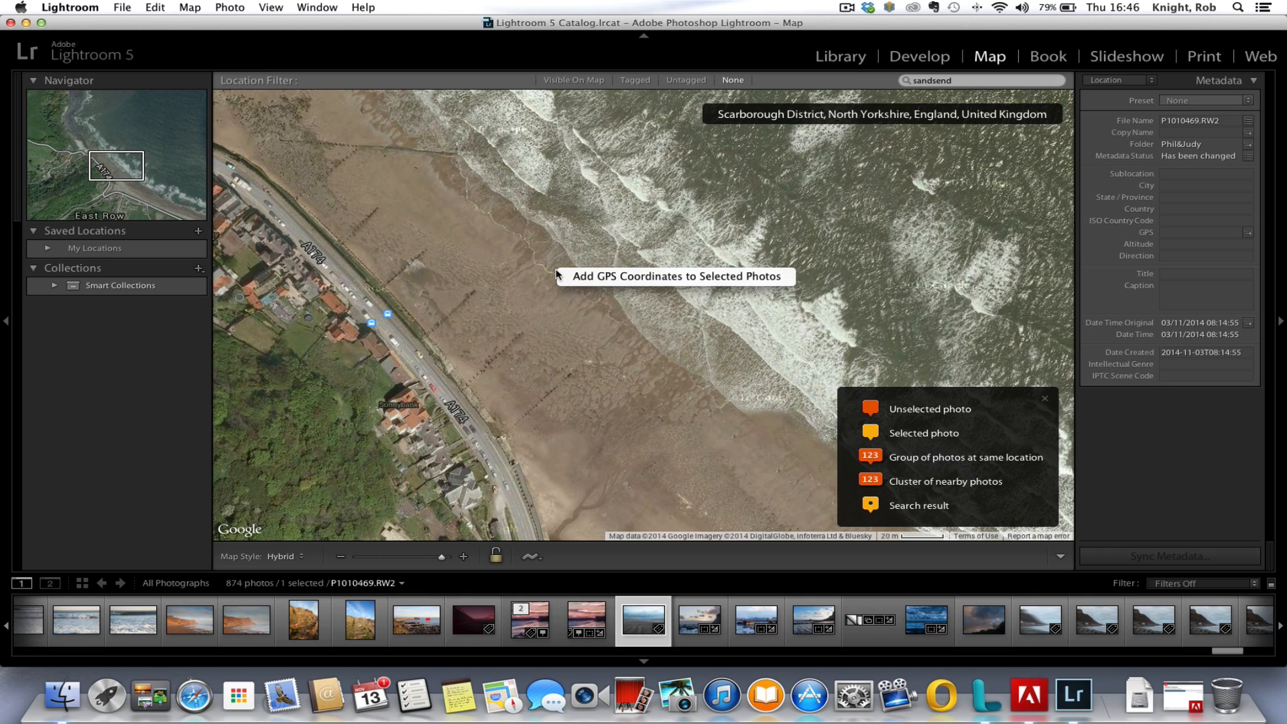
pyautogui.click(594, 276)
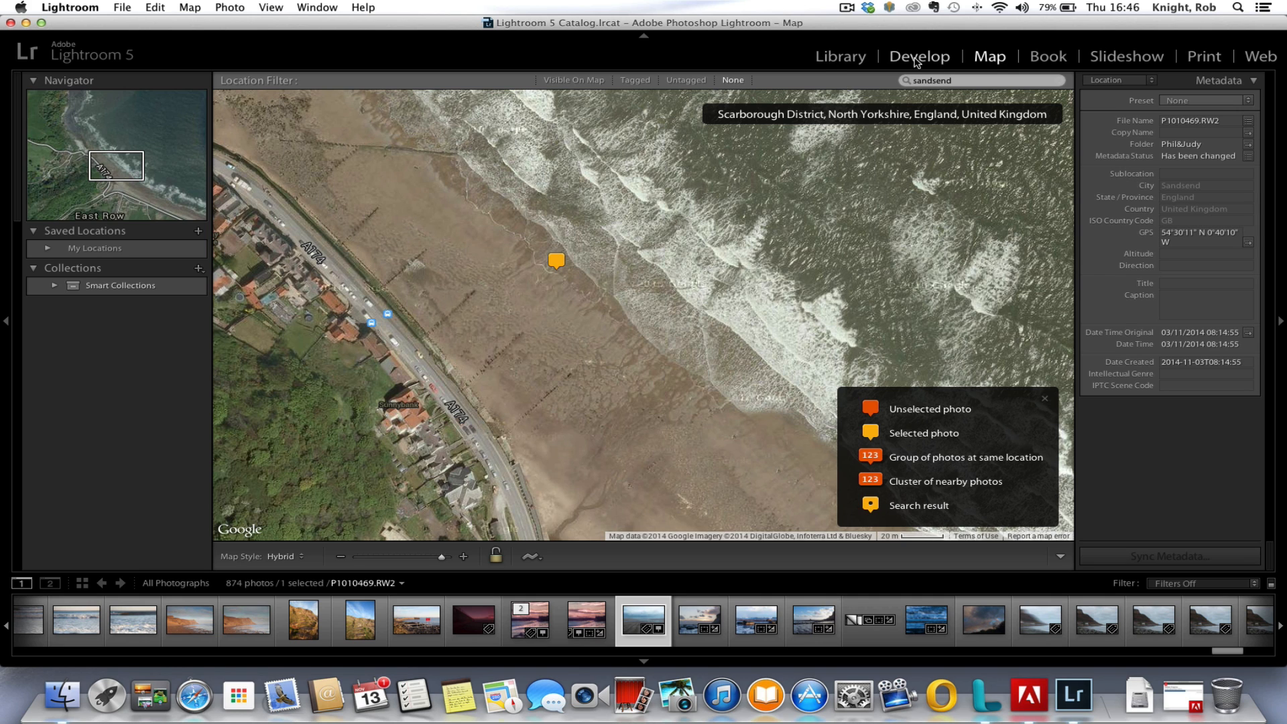
# Step: Return to the Library module and check the beach photo's metadata for its GPS coordinates
pyautogui.click(831, 59)
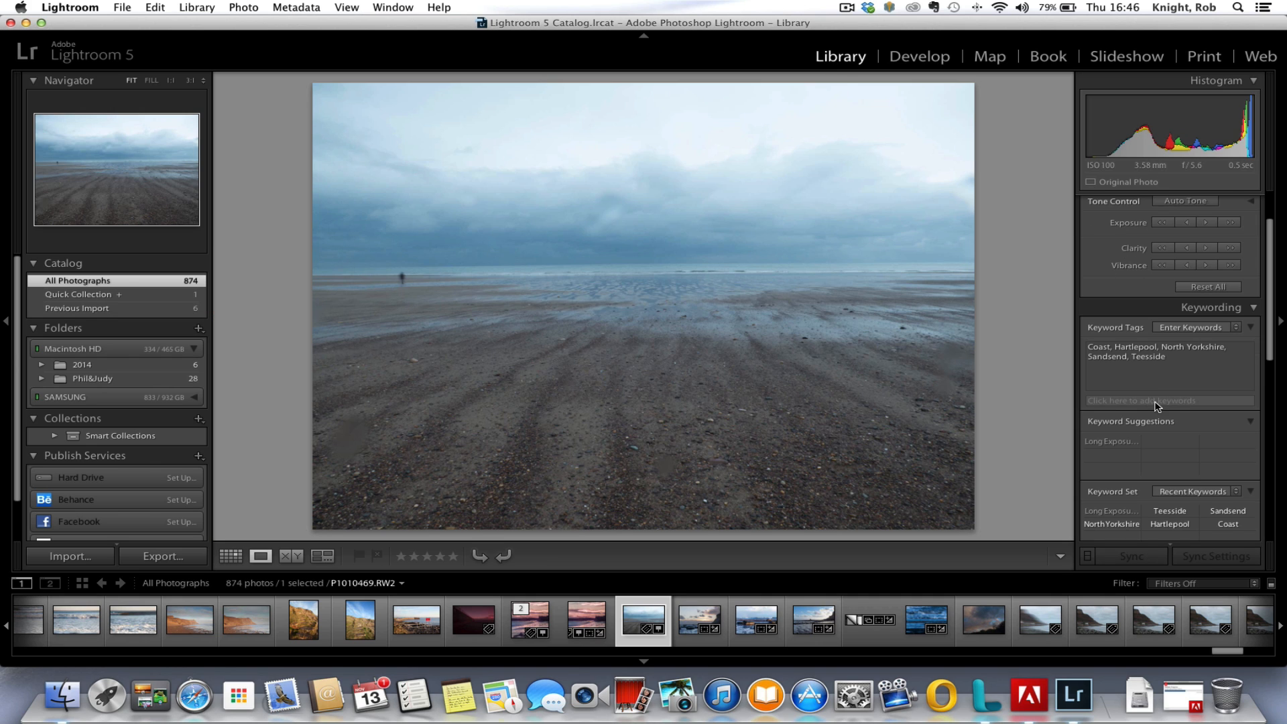
pyautogui.scroll(-5, 1156, 402)
pyautogui.scroll(-5, 1153, 404)
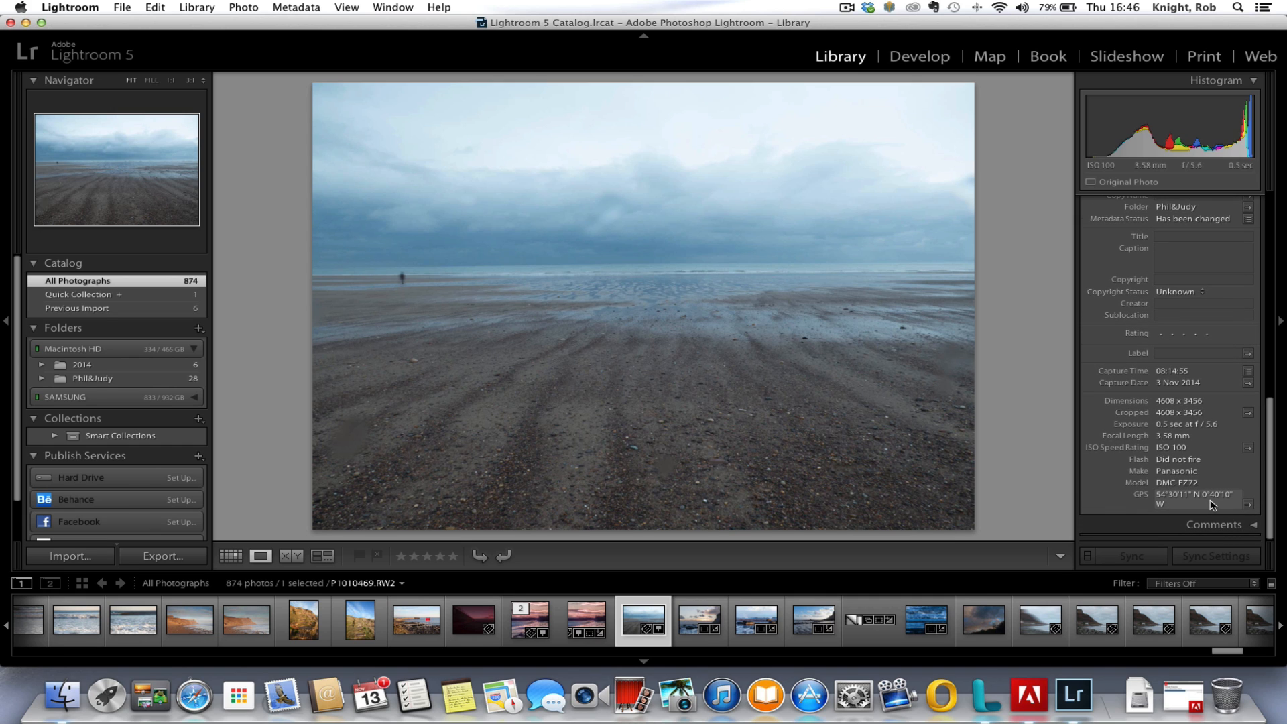
pyautogui.scroll(8, 1178, 345)
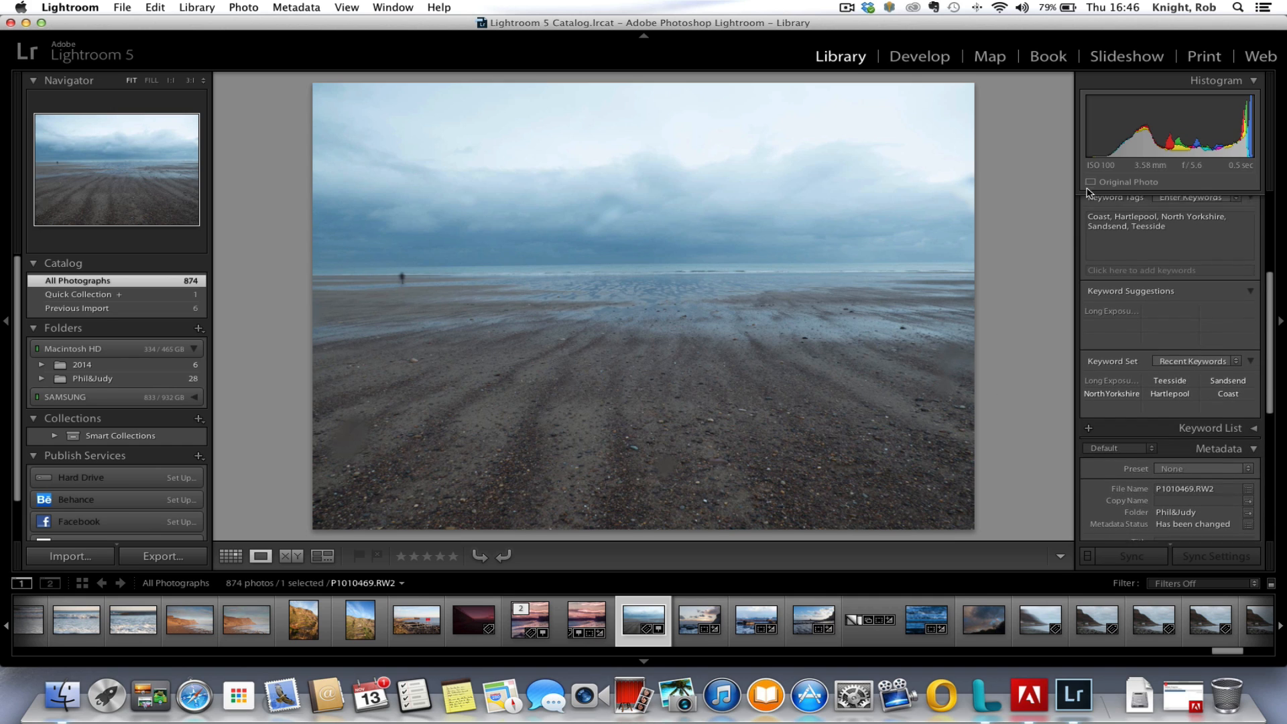
pyautogui.scroll(5, 1161, 307)
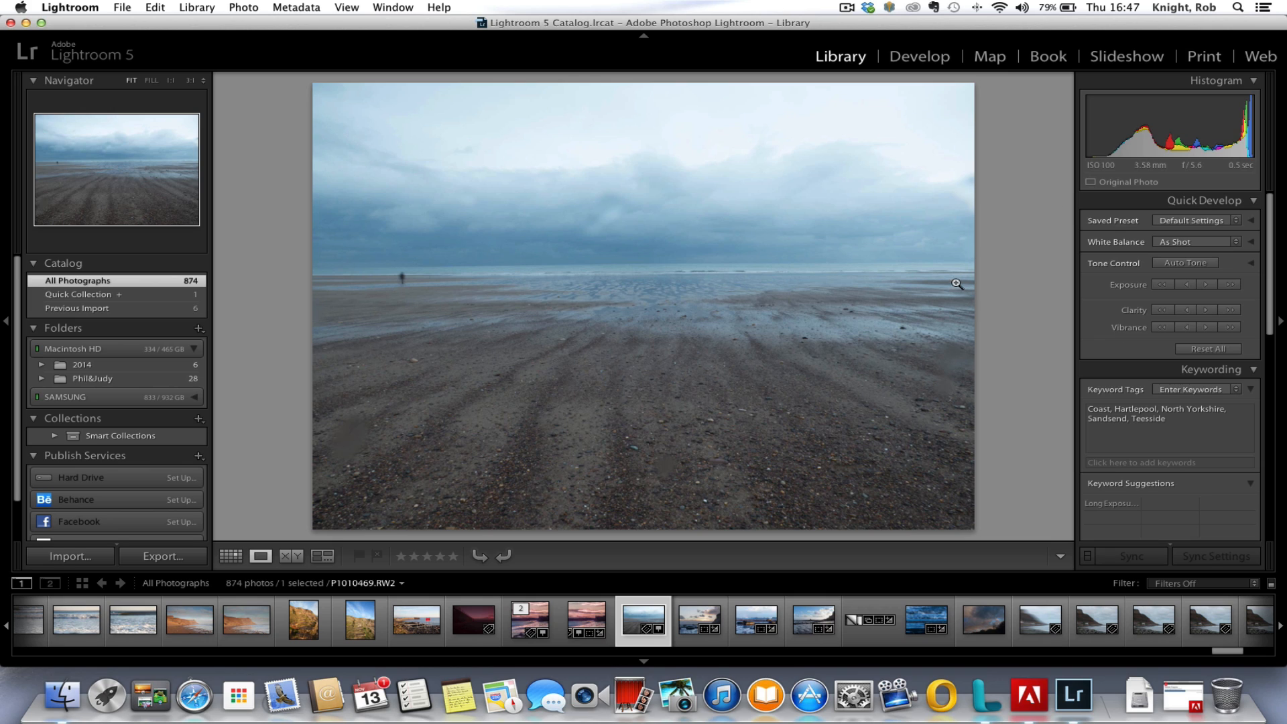
# Step: Try Auto Tone on the beach photo in Quick Develop and undo it
pyautogui.click(1175, 267)
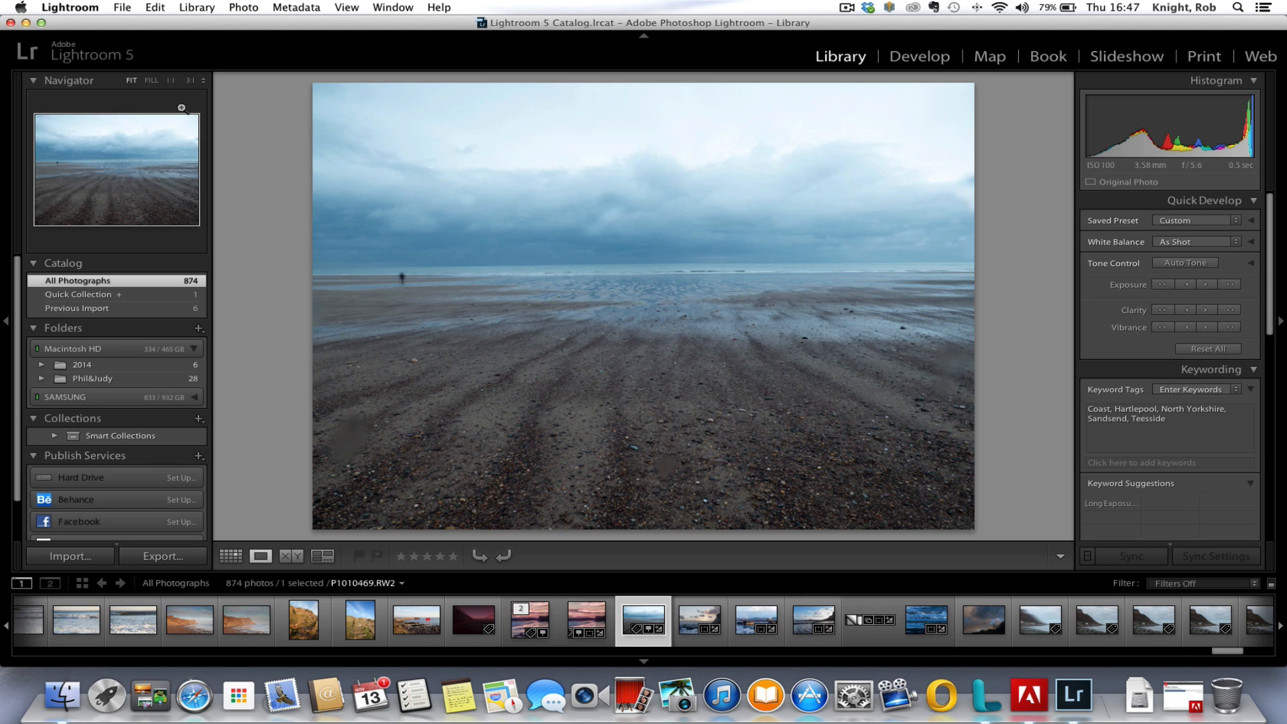
pyautogui.click(156, 8)
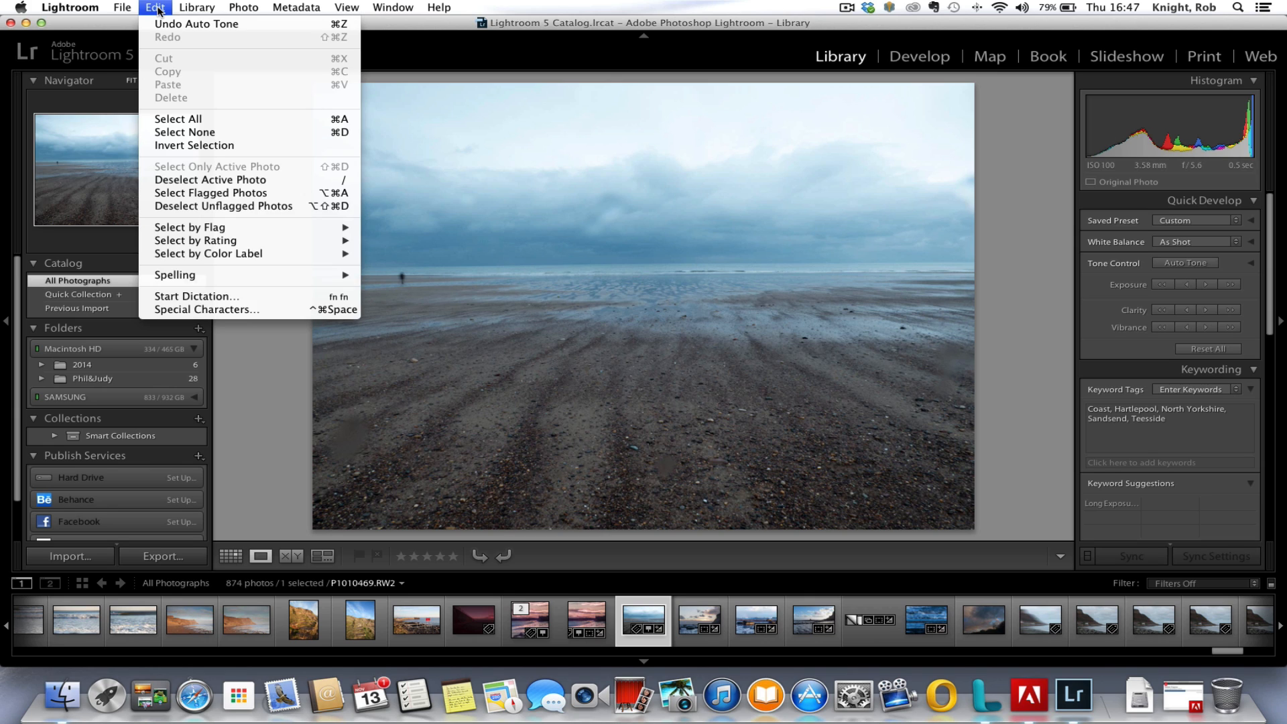
pyautogui.click(208, 25)
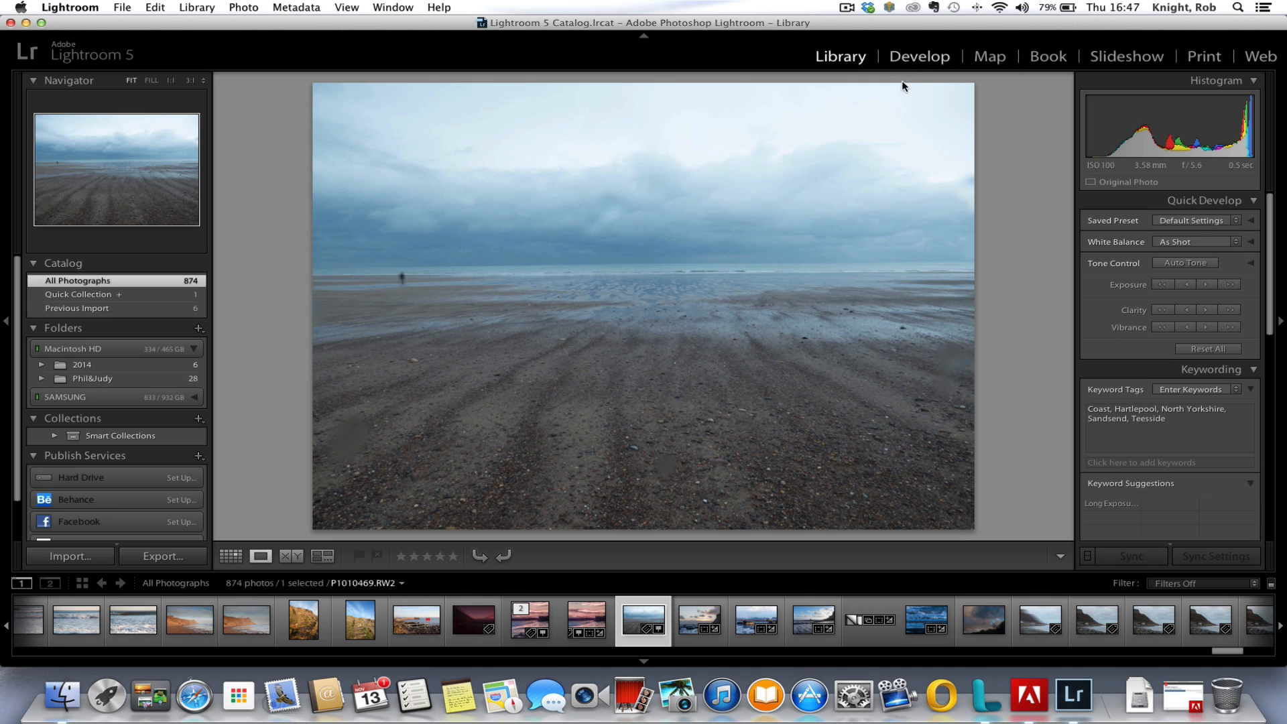
# Step: Create a virtual copy of the beach photo
pyautogui.rightClick(660, 358)
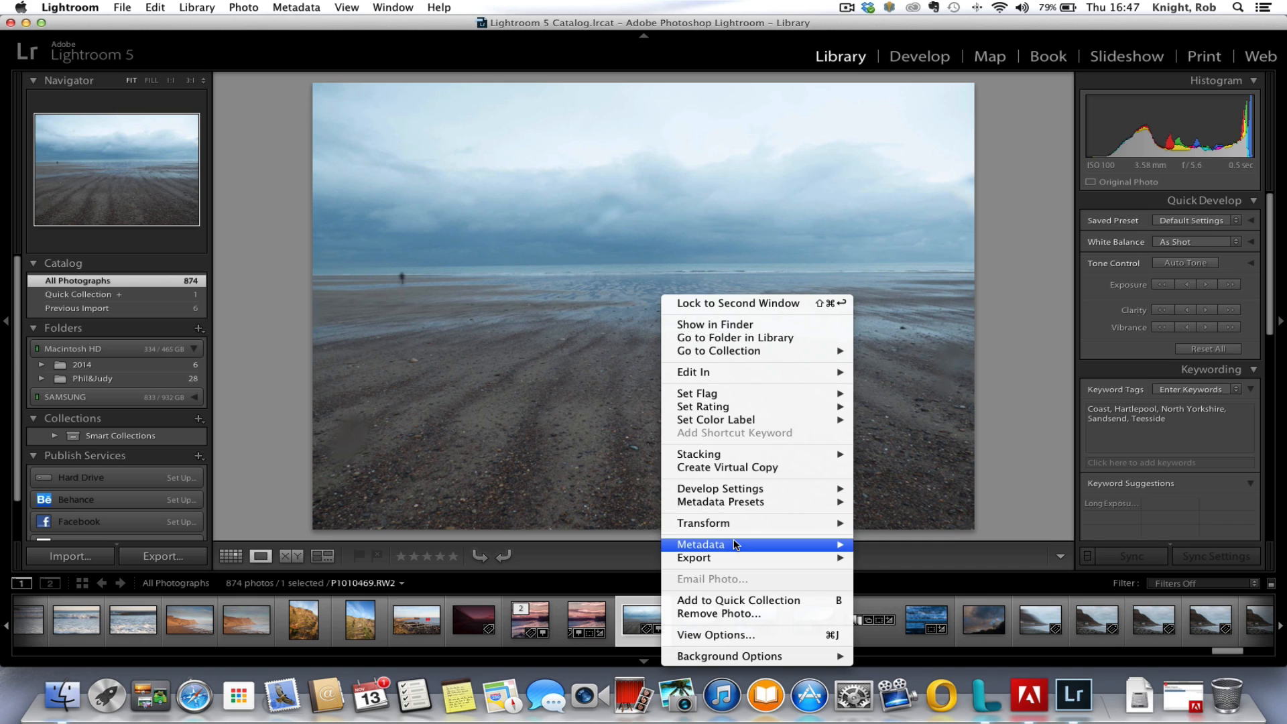
pyautogui.moveTo(735, 544)
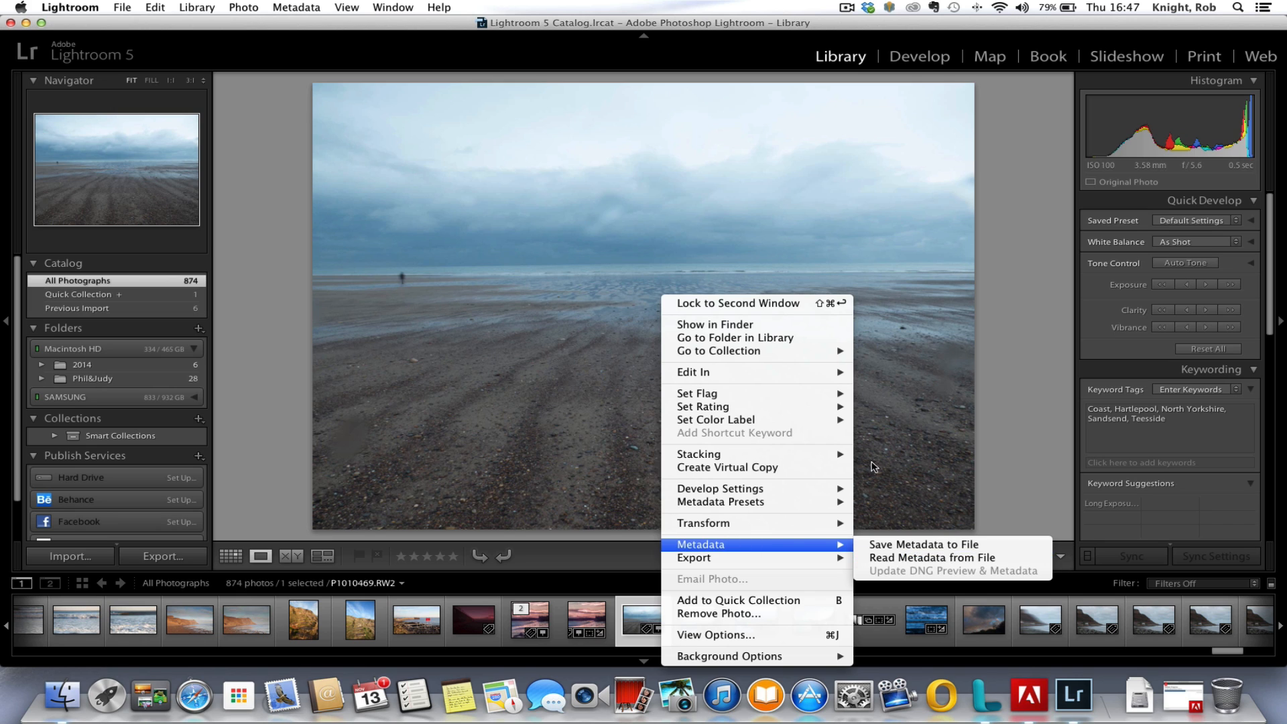
pyautogui.click(760, 470)
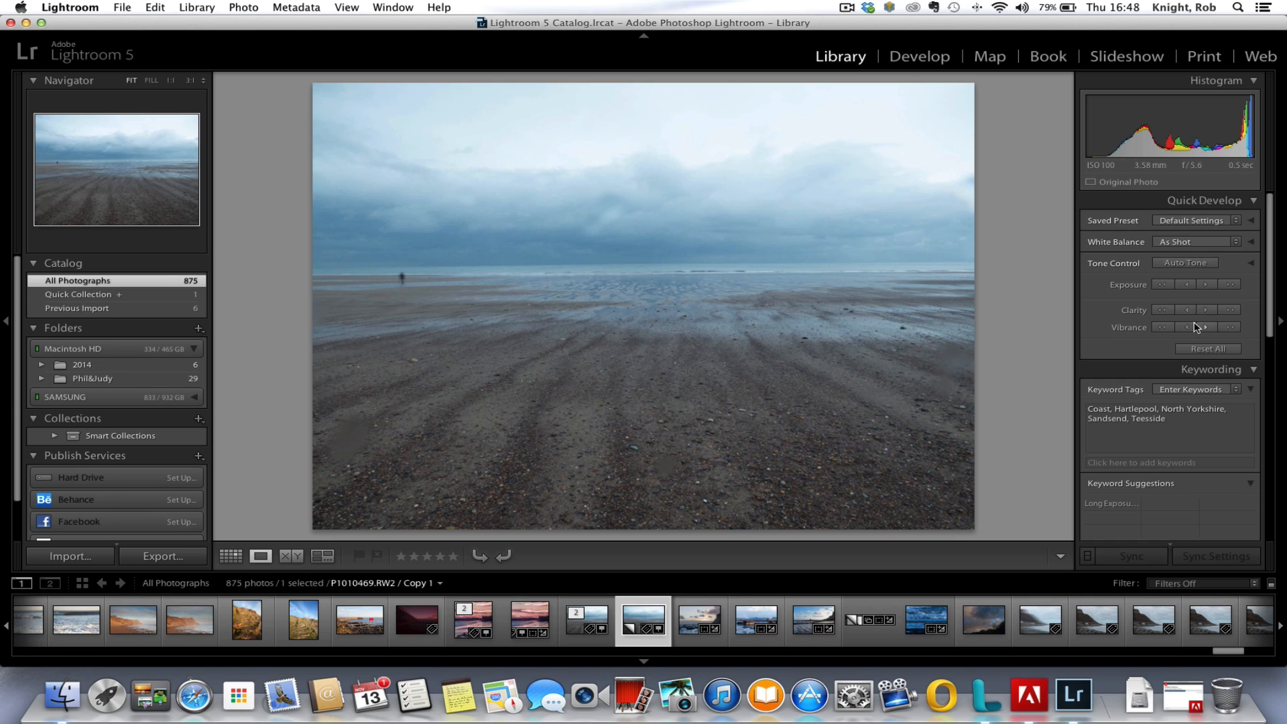
# Step: Try raising the virtual copy's exposure in 1/3-stop increments in Quick Develop, and lower it back to 0
pyautogui.click(1210, 285)
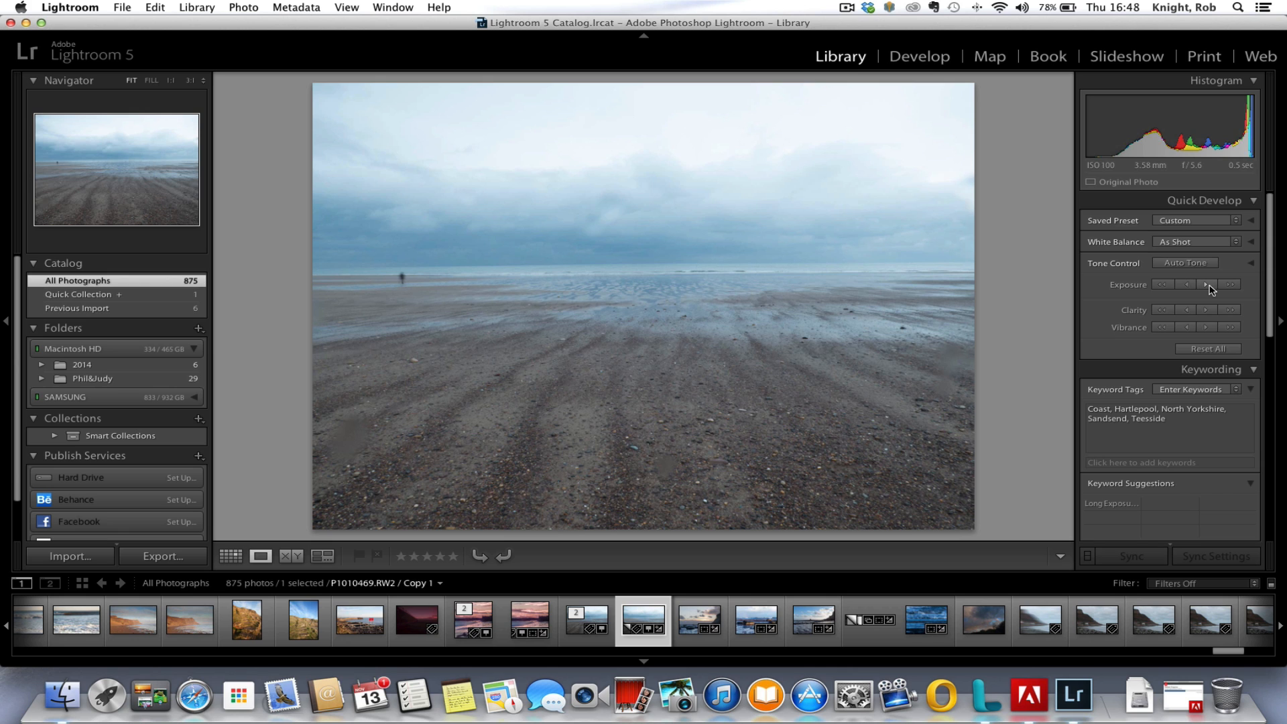
pyautogui.click(1209, 285)
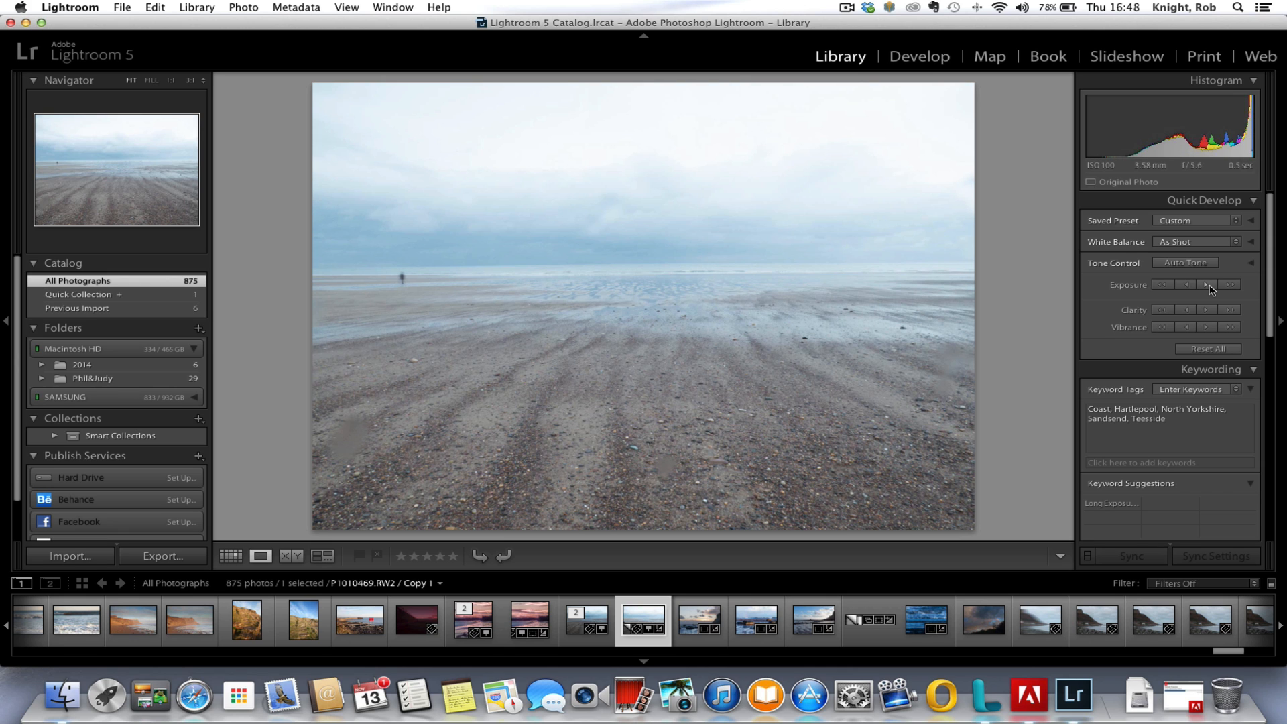
pyautogui.click(1186, 287)
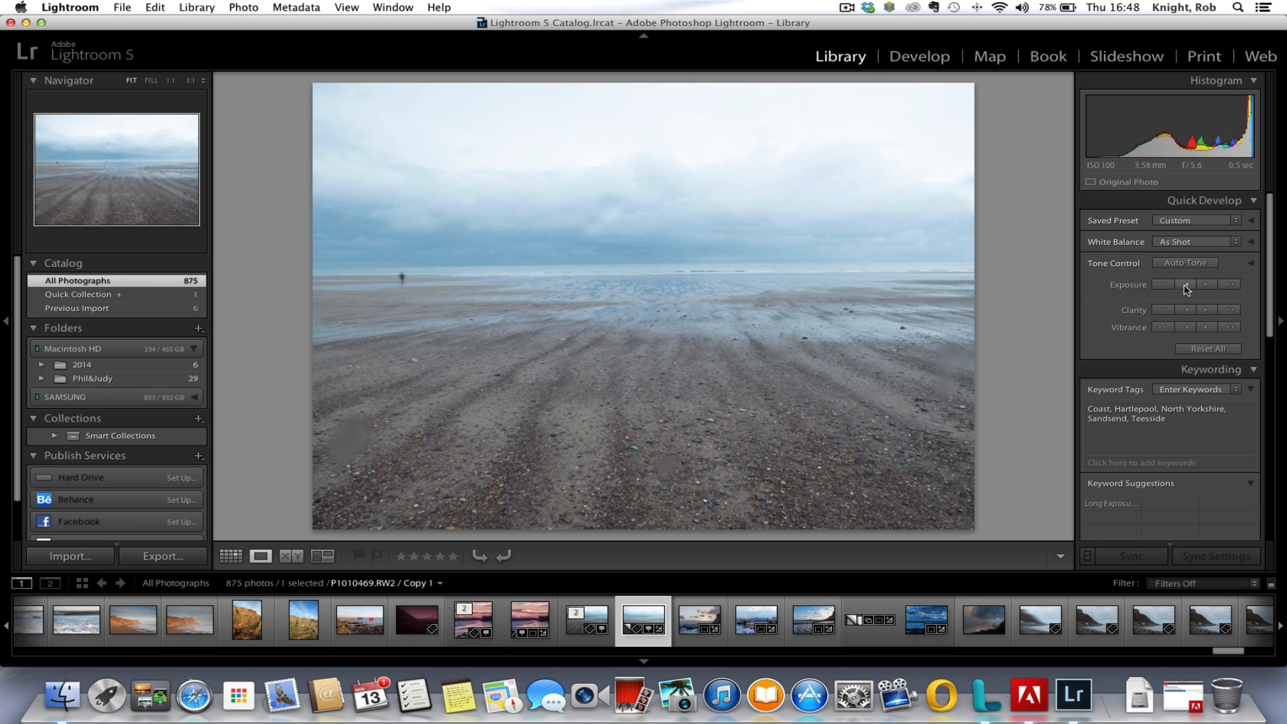
pyautogui.click(1186, 287)
pyautogui.click(1186, 287)
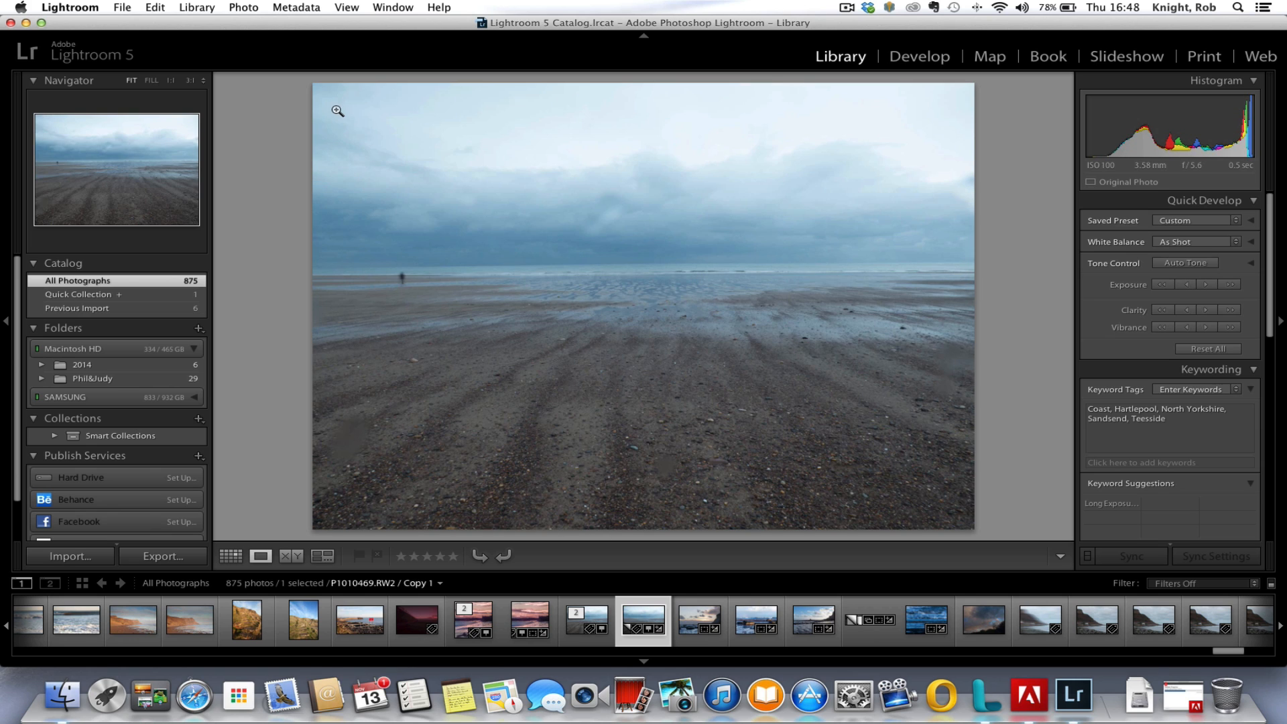
pyautogui.click(154, 8)
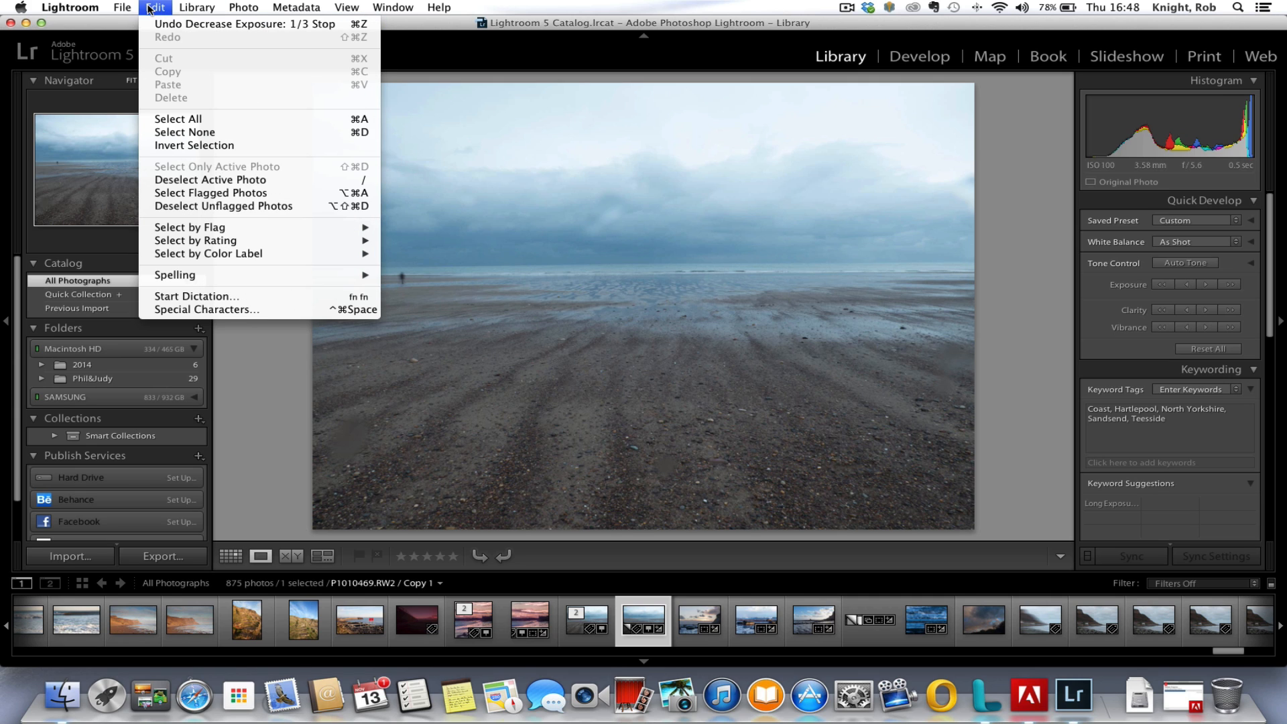
pyautogui.click(728, 287)
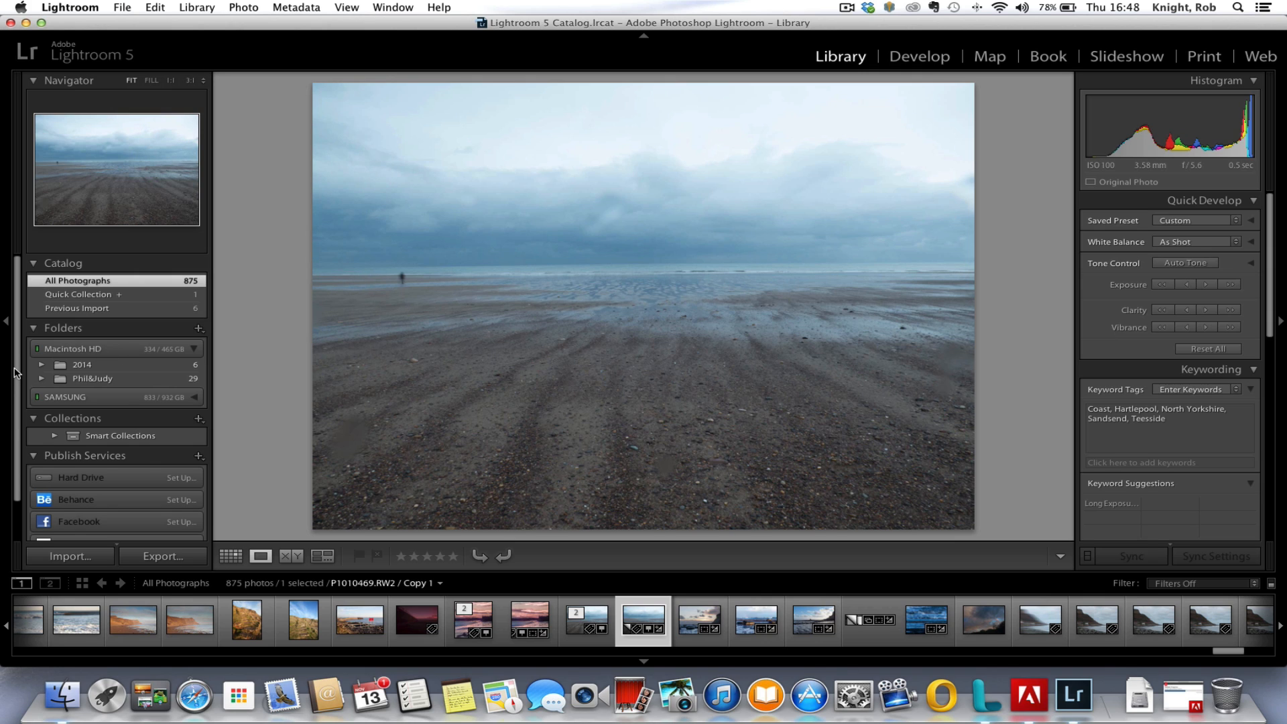
# Step: Review the virtual copy's exposure history in the Develop module and reset all its settings
pyautogui.scroll(-3, 16, 373)
pyautogui.scroll(3, 12, 456)
pyautogui.click(926, 64)
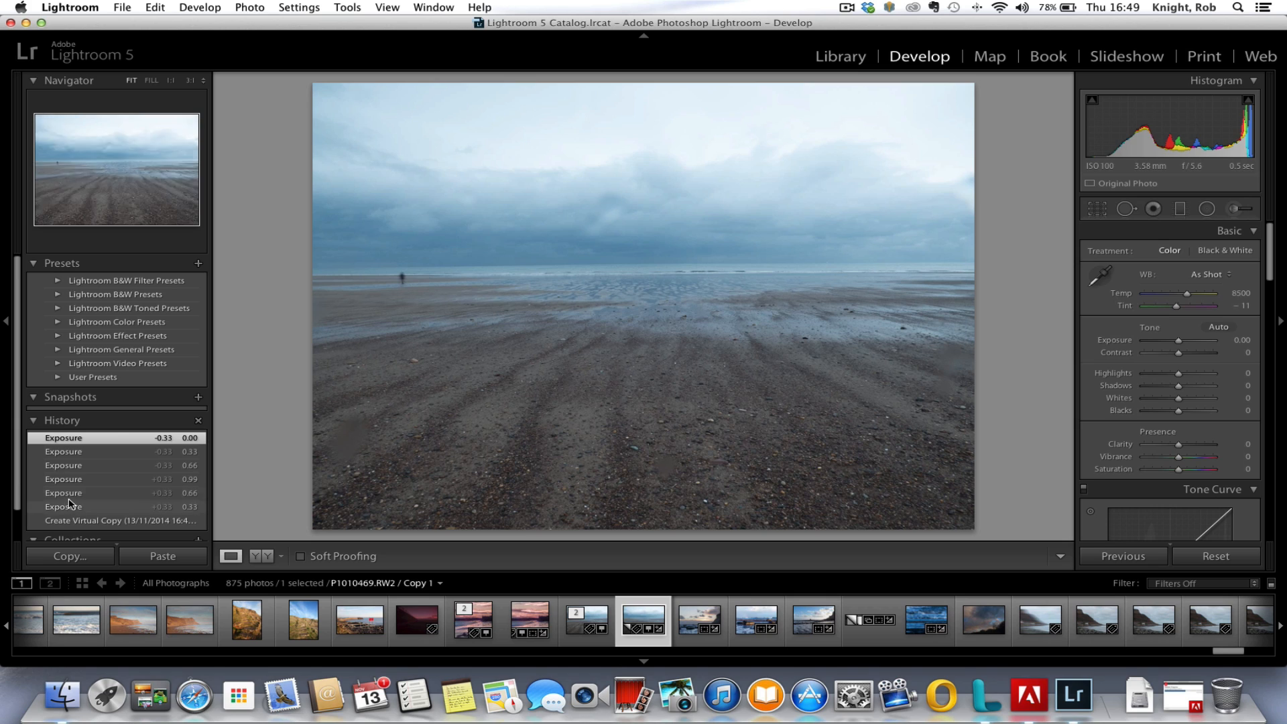
pyautogui.click(1215, 557)
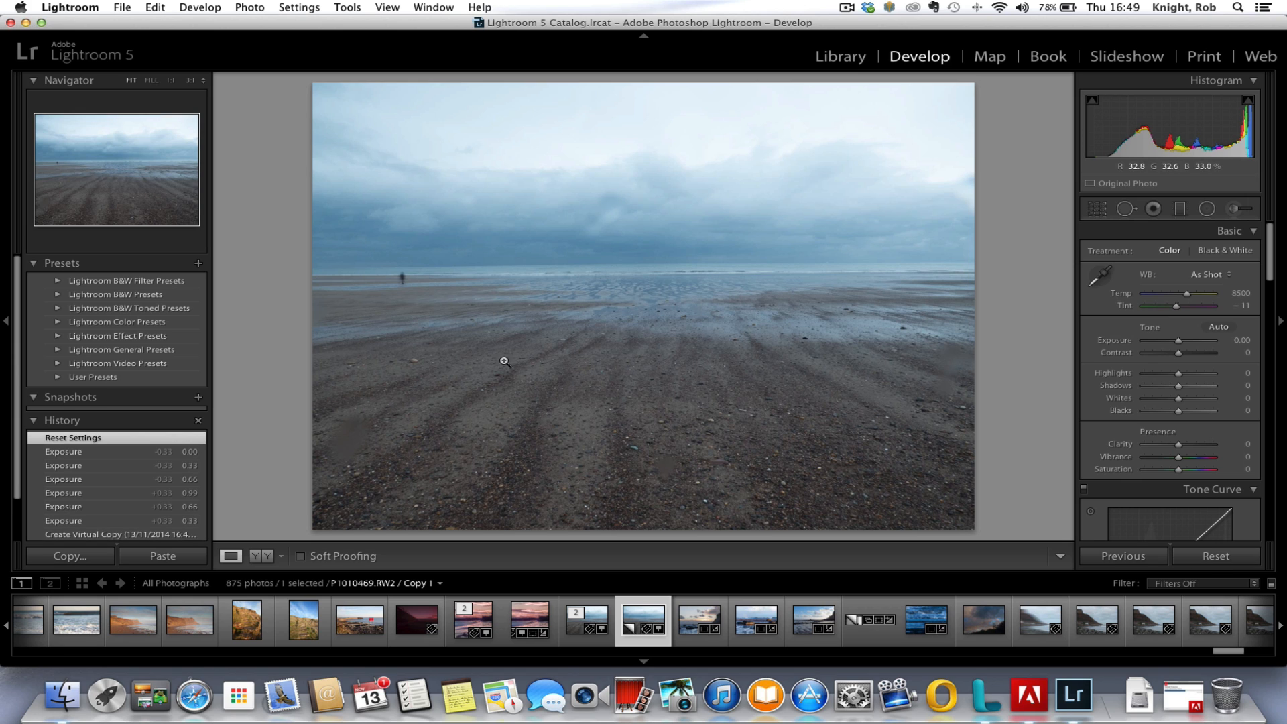
# Step: Return to the Library module and examine the virtual copy's metadata down to its camera details and GPS
pyautogui.click(858, 59)
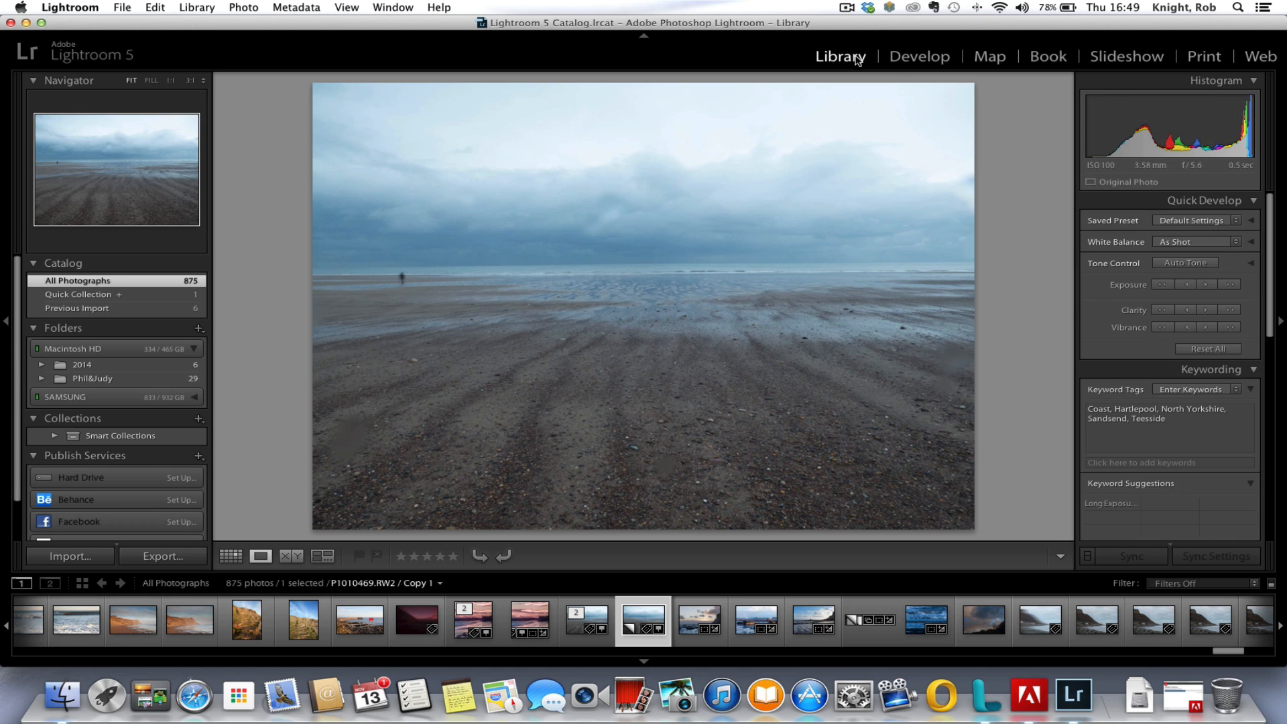
pyautogui.scroll(-5, 1185, 458)
pyautogui.scroll(-8, 1185, 458)
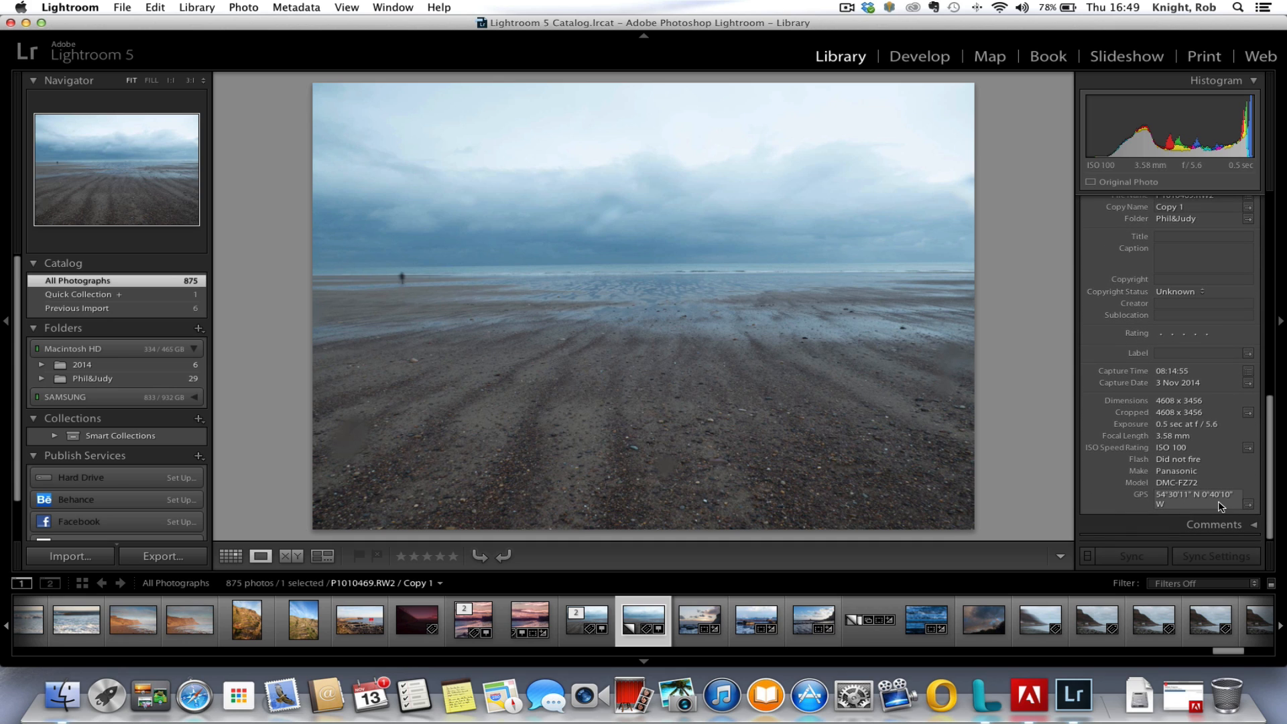
# Step: In Develop's Lens Corrections, turn on Remove Chromatic Aberration and Enable Profile Corrections for the virtual copy, and show its lens profile settings
pyautogui.click(916, 56)
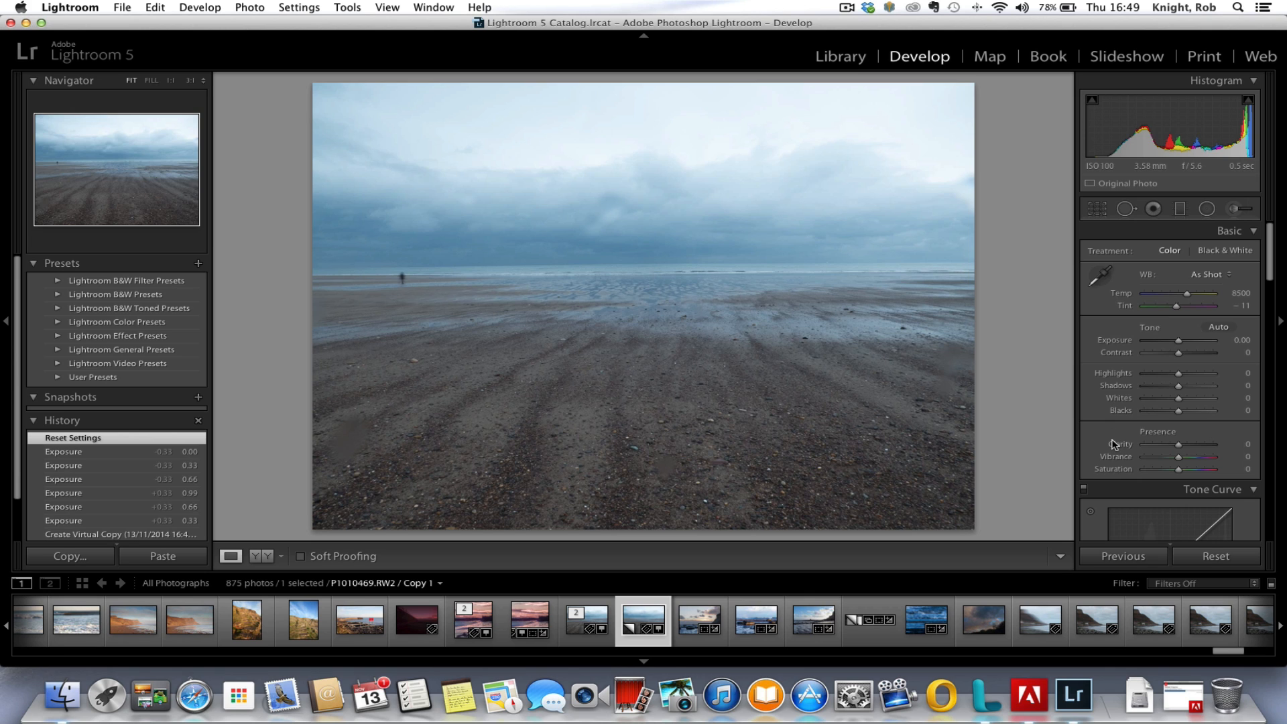
pyautogui.scroll(-10, 1114, 443)
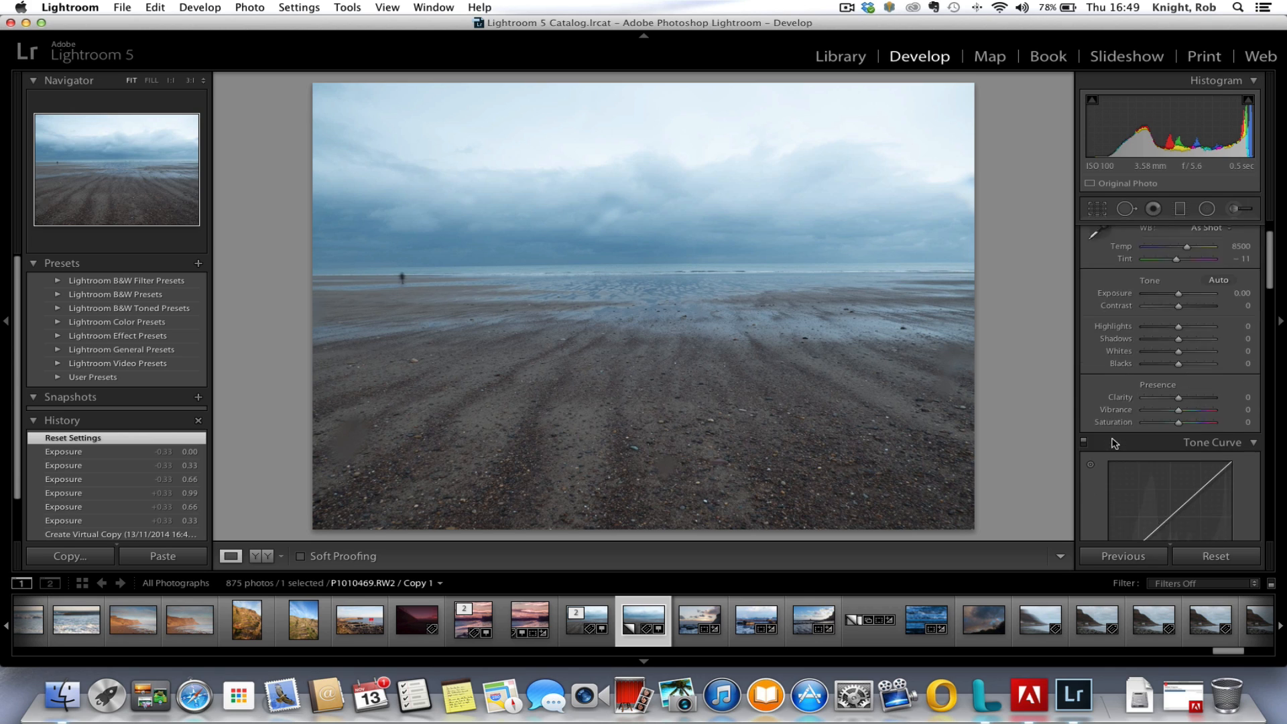
pyautogui.scroll(-8, 1115, 443)
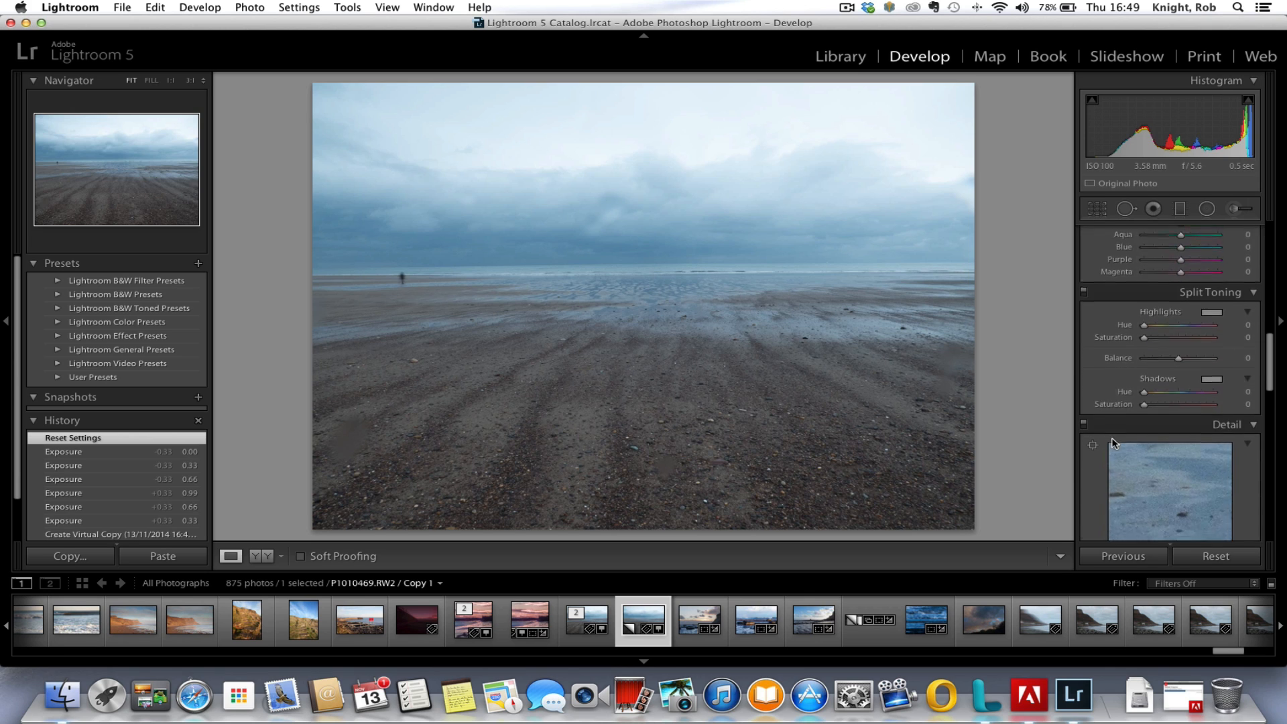
pyautogui.scroll(-3, 1113, 445)
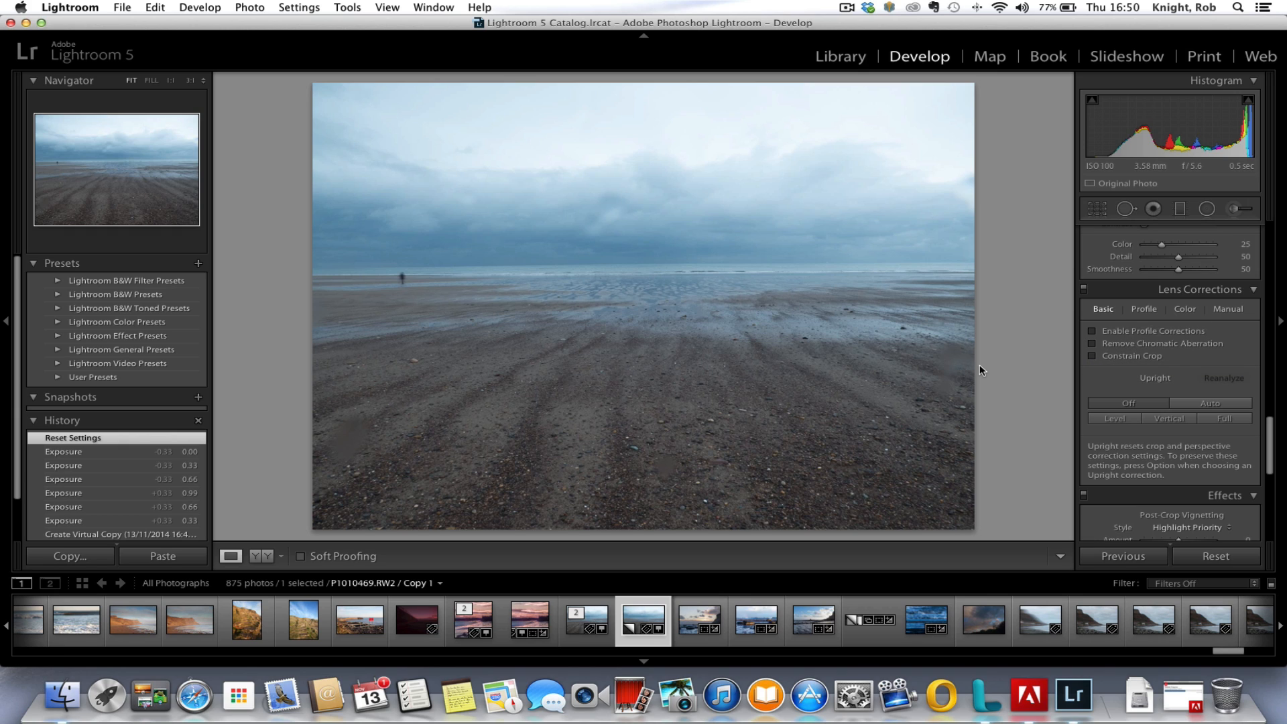
pyautogui.click(1093, 343)
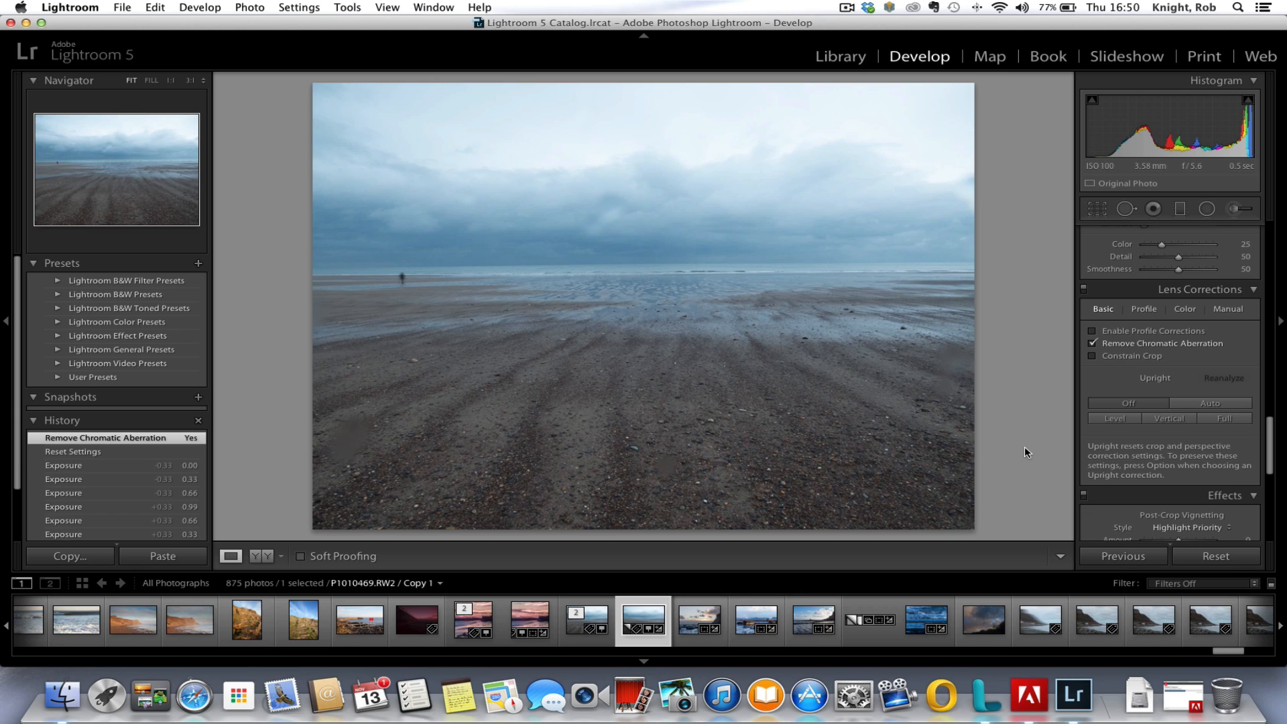
pyautogui.click(1094, 331)
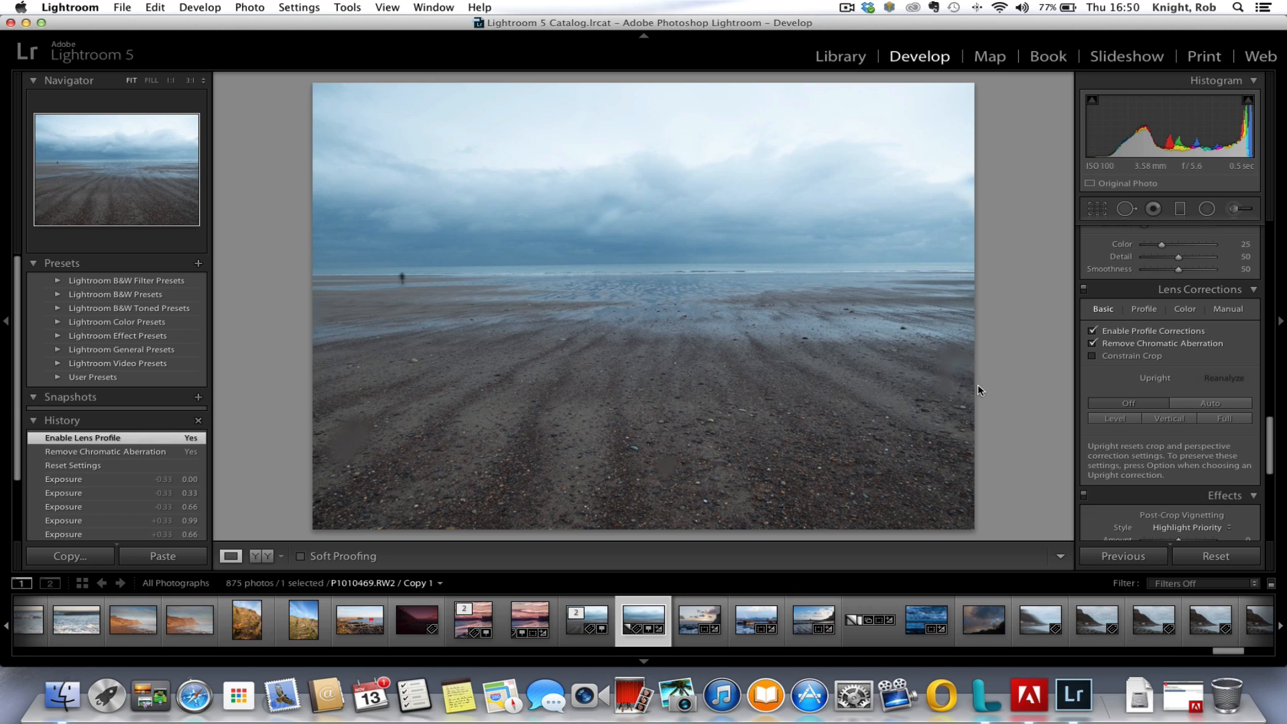
pyautogui.click(1145, 309)
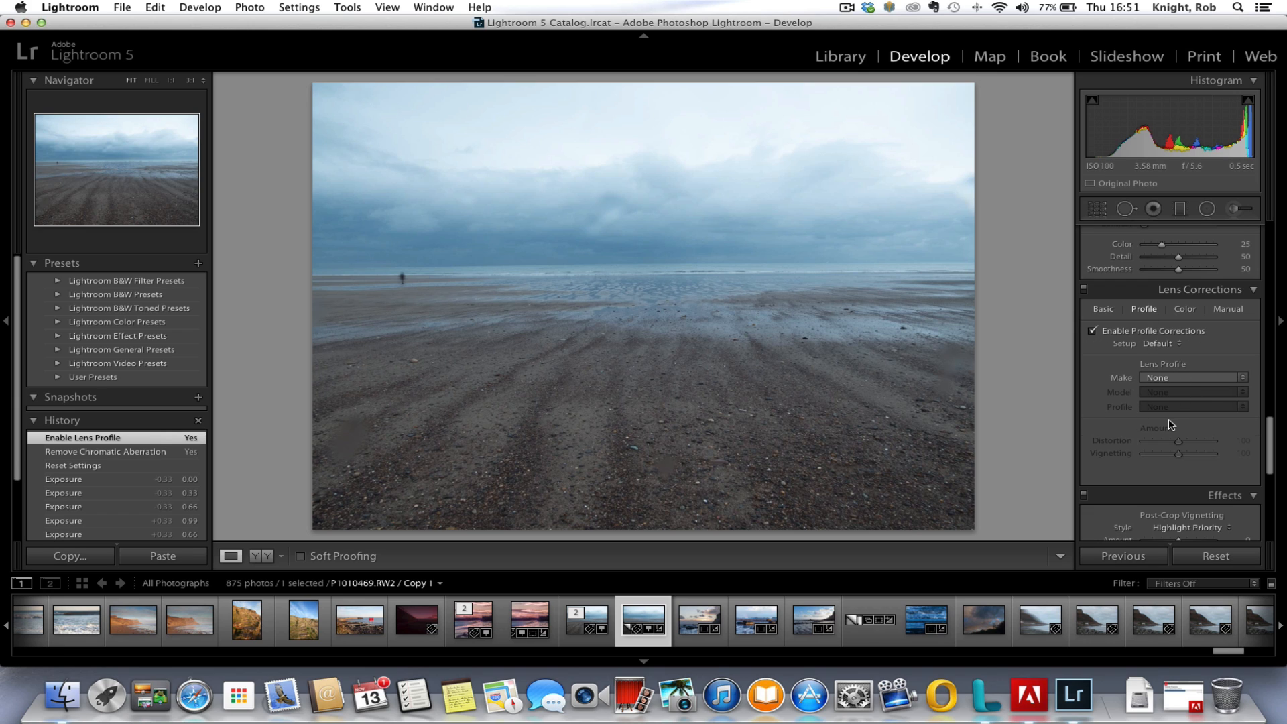
# Step: Browse the lens makes available for profile correction, keep None, and return to the basic lens correction options
pyautogui.click(1244, 379)
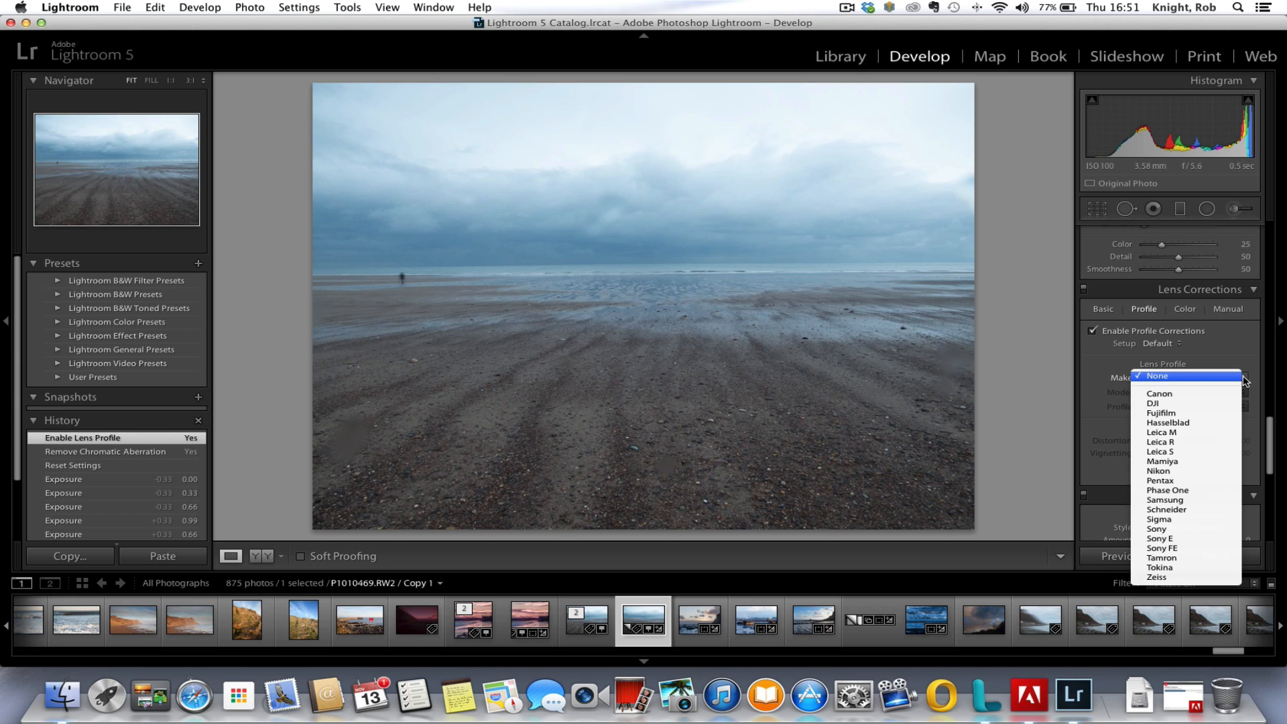
pyautogui.click(1240, 376)
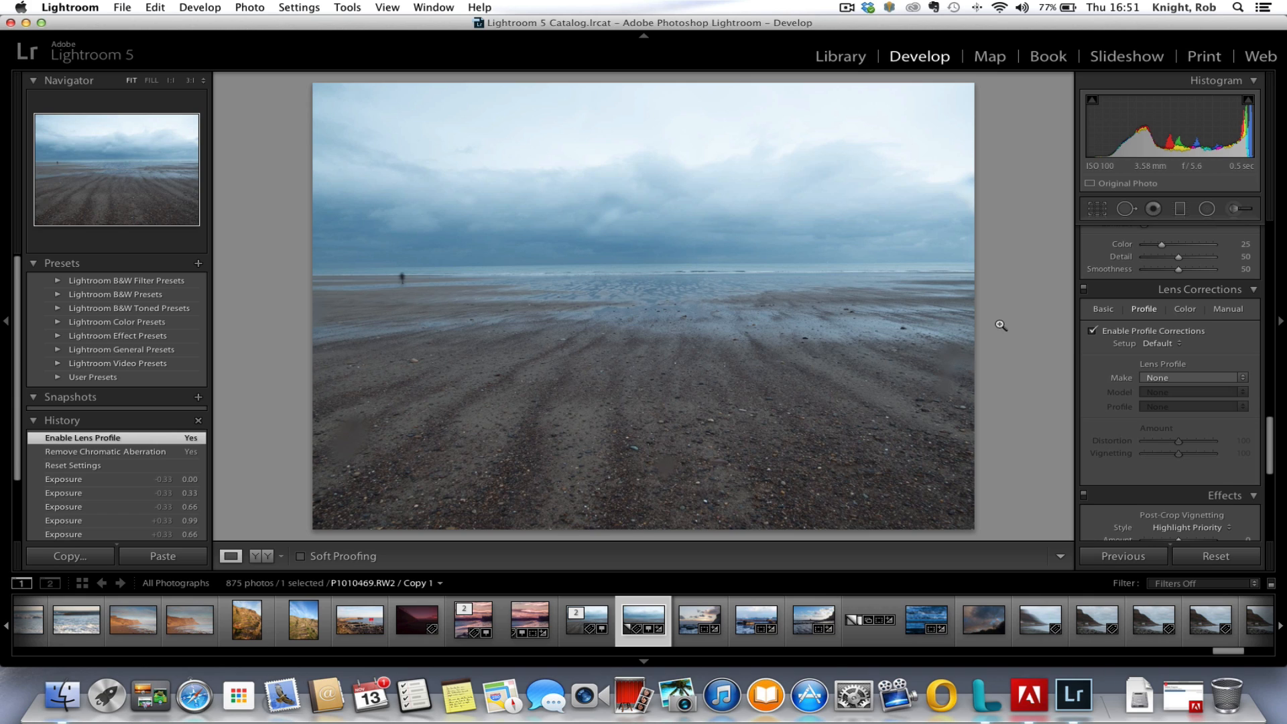
pyautogui.scroll(1, 1100, 369)
pyautogui.scroll(1, 1100, 369)
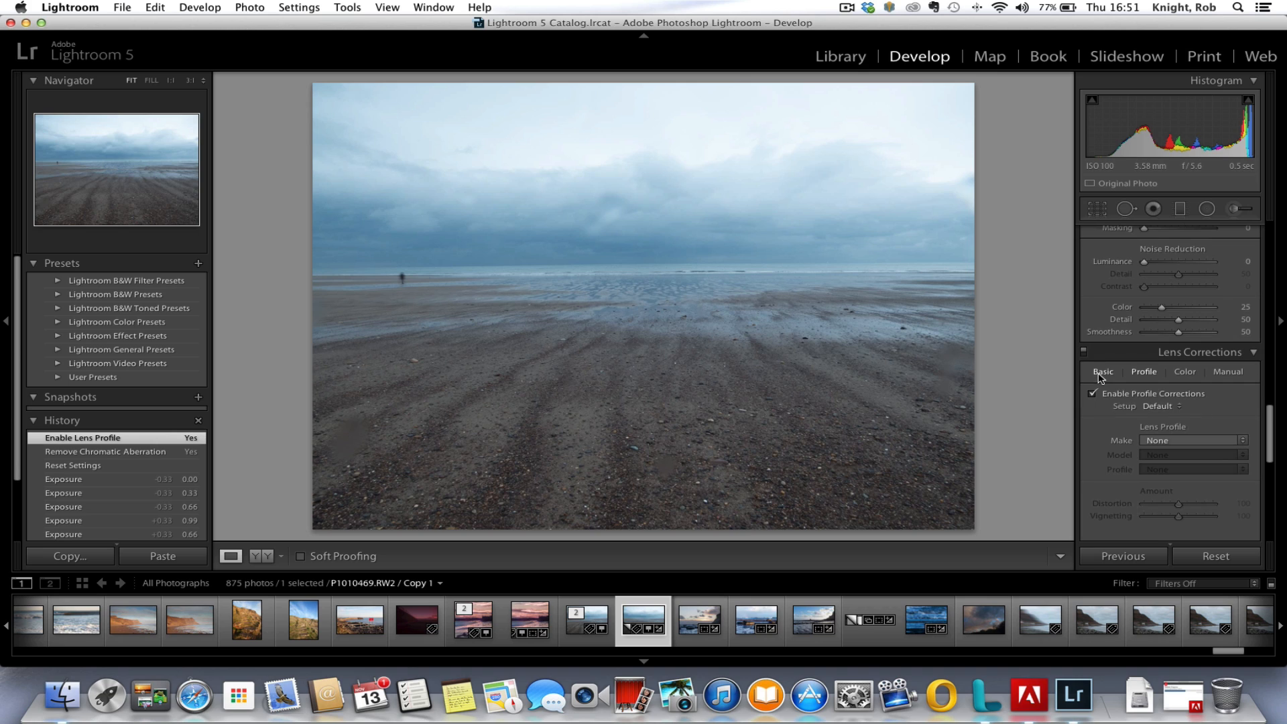
pyautogui.click(1102, 372)
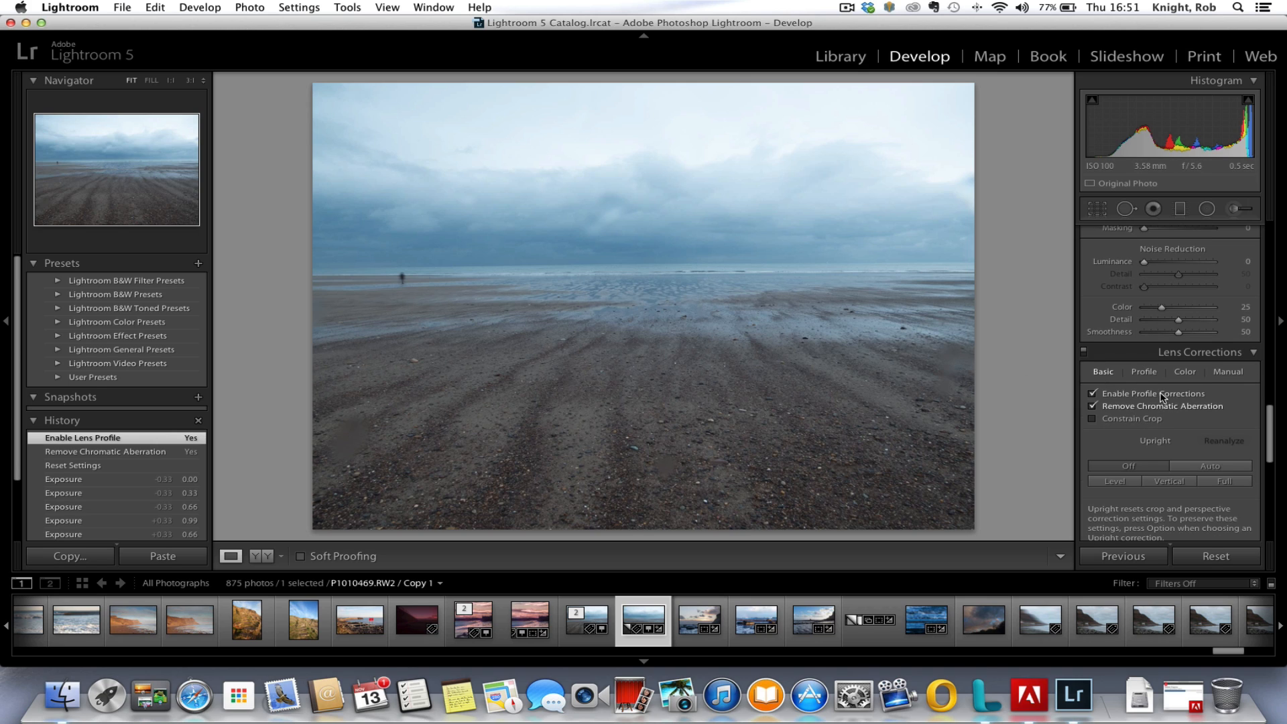
# Step: Set the virtual copy's Whites to +8 in the Basic adjustments, using the clipping preview
pyautogui.scroll(10, 1224, 400)
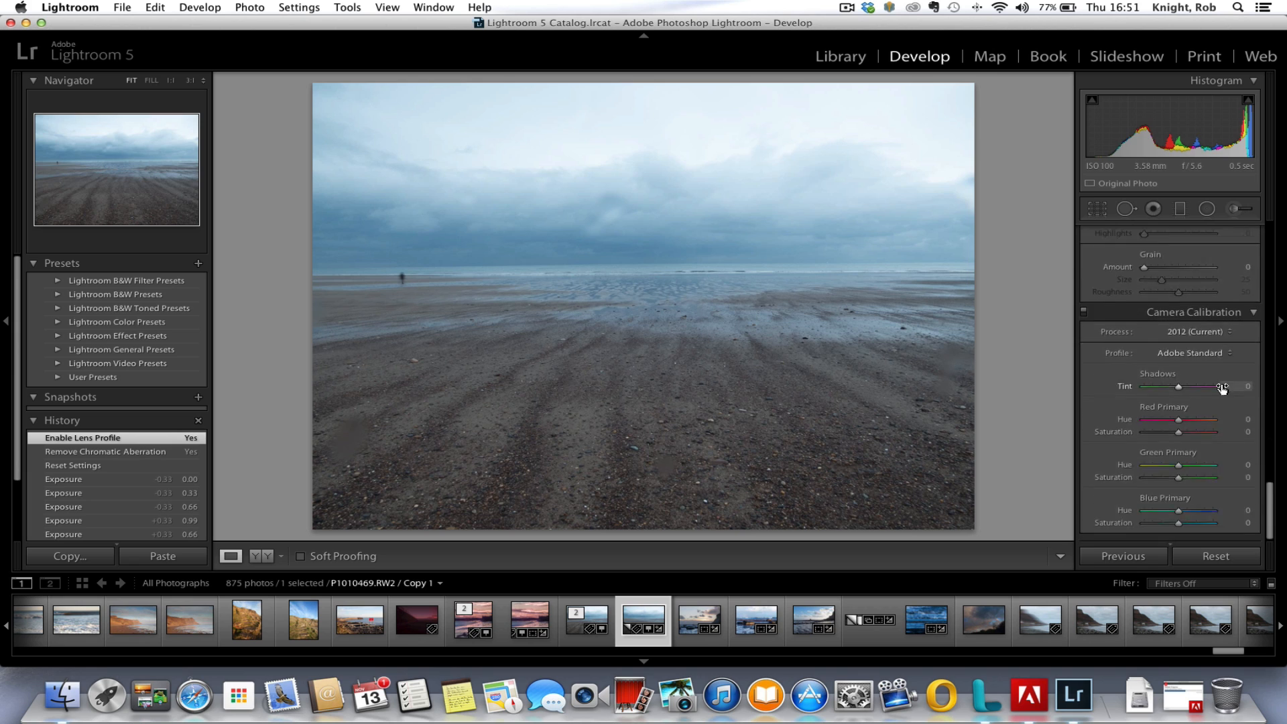
pyautogui.scroll(4, 1222, 387)
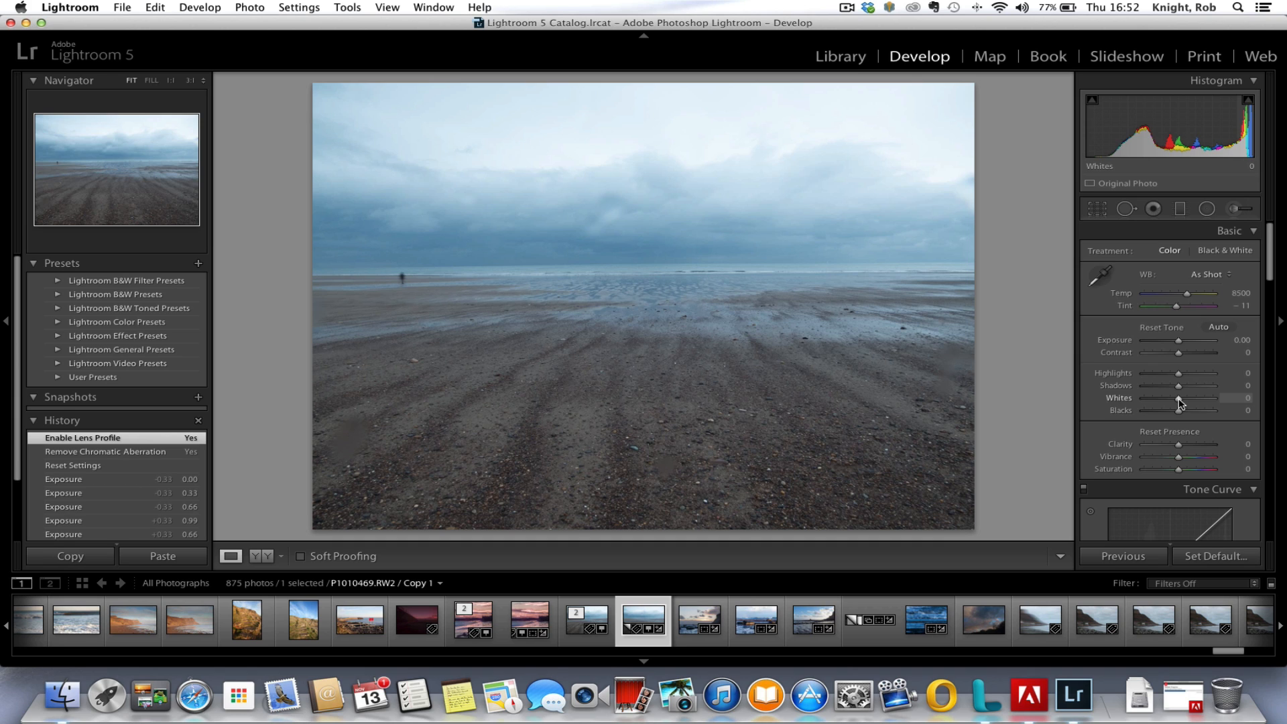
pyautogui.moveTo(1181, 403); pyautogui.dragTo(1181, 403)
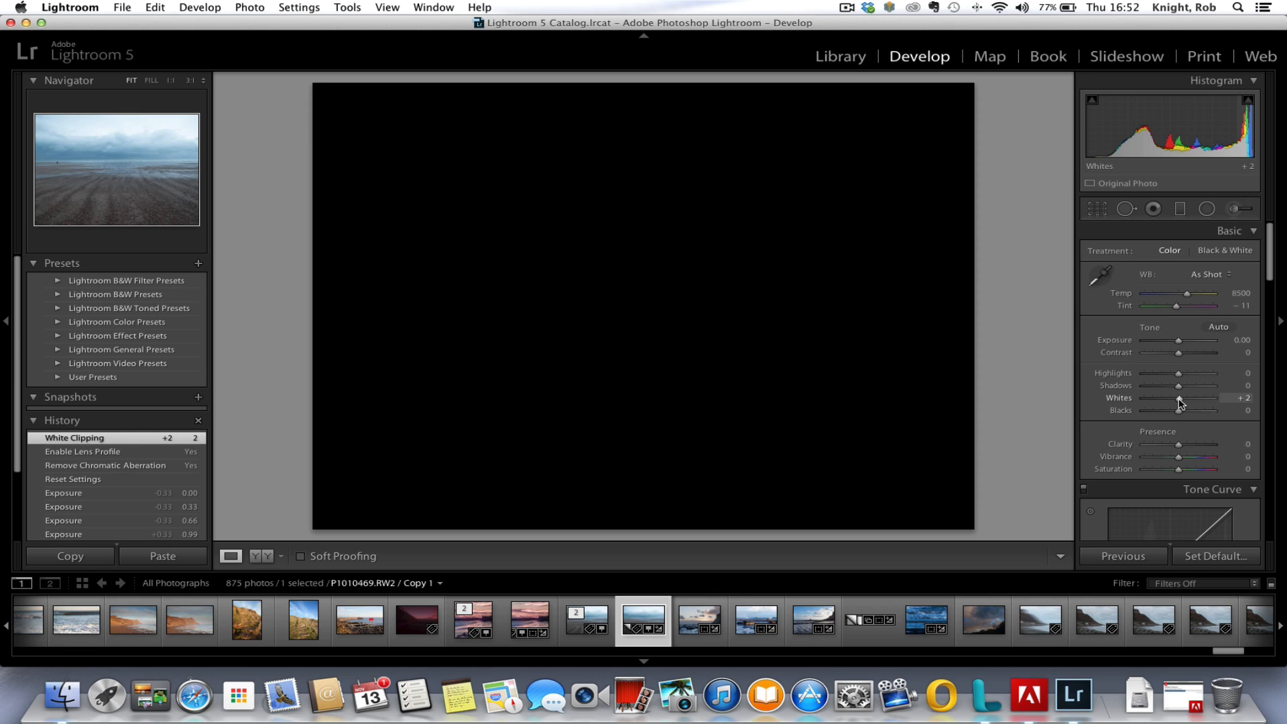
pyautogui.moveTo(1181, 403)
pyautogui.mouseDown()
pyautogui.moveTo(1123, 401)
pyautogui.moveTo(1197, 403)
pyautogui.moveTo(1183, 403)
pyautogui.mouseUp()
pyautogui.moveTo(1184, 403); pyautogui.dragTo(1182, 402)
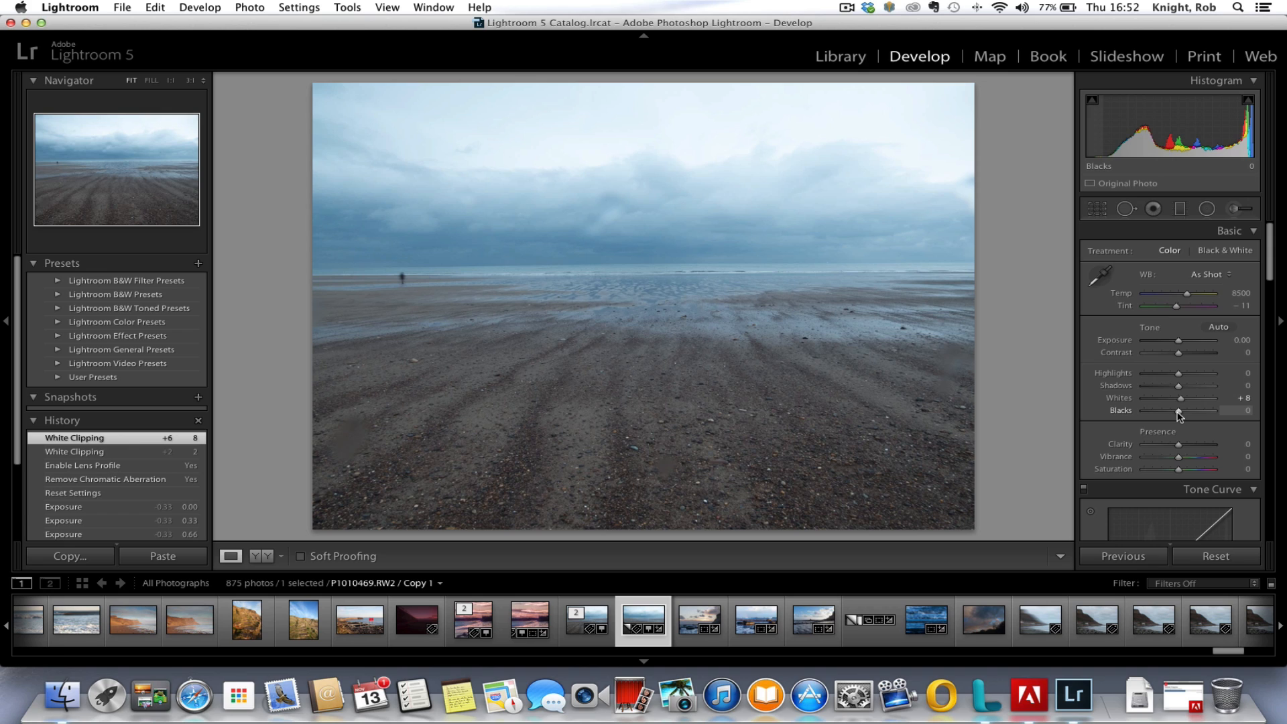
# Step: Lower Blacks to -50 with the clipping preview so the darkest foreground areas reach black
pyautogui.press('alt')
pyautogui.moveTo(1180, 416); pyautogui.dragTo(1180, 416)
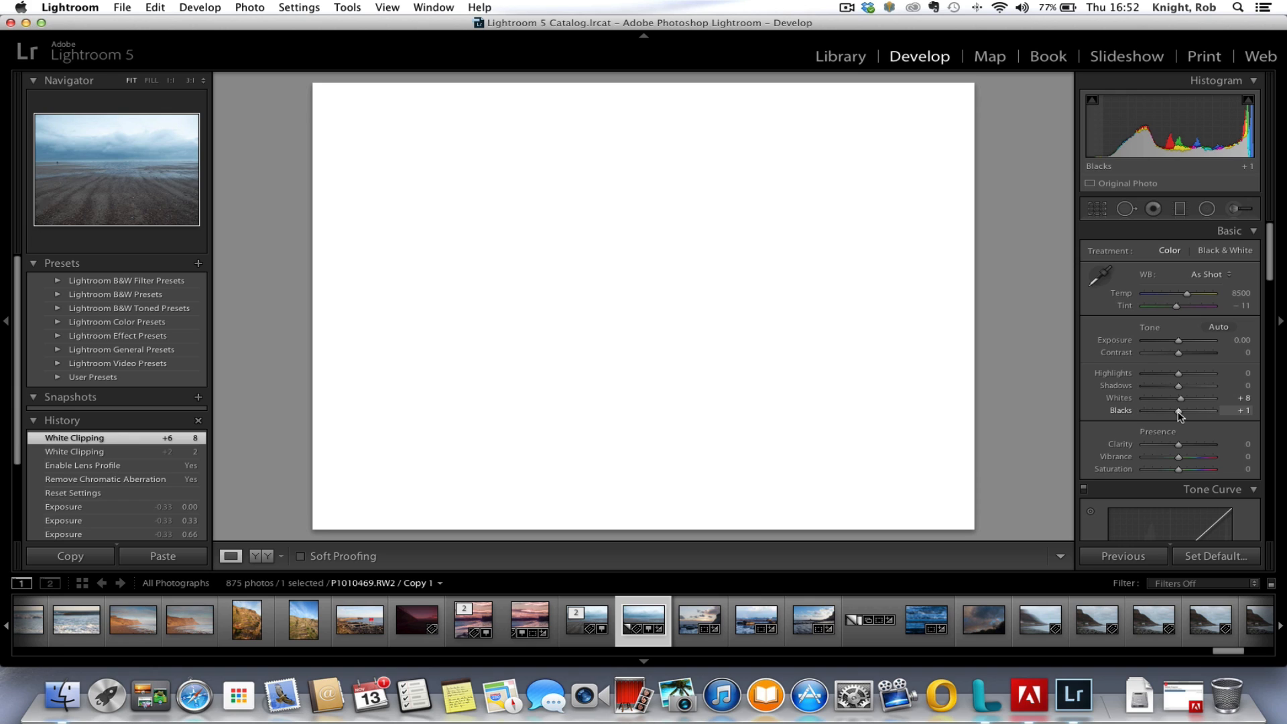
pyautogui.moveTo(1180, 416); pyautogui.dragTo(1165, 416)
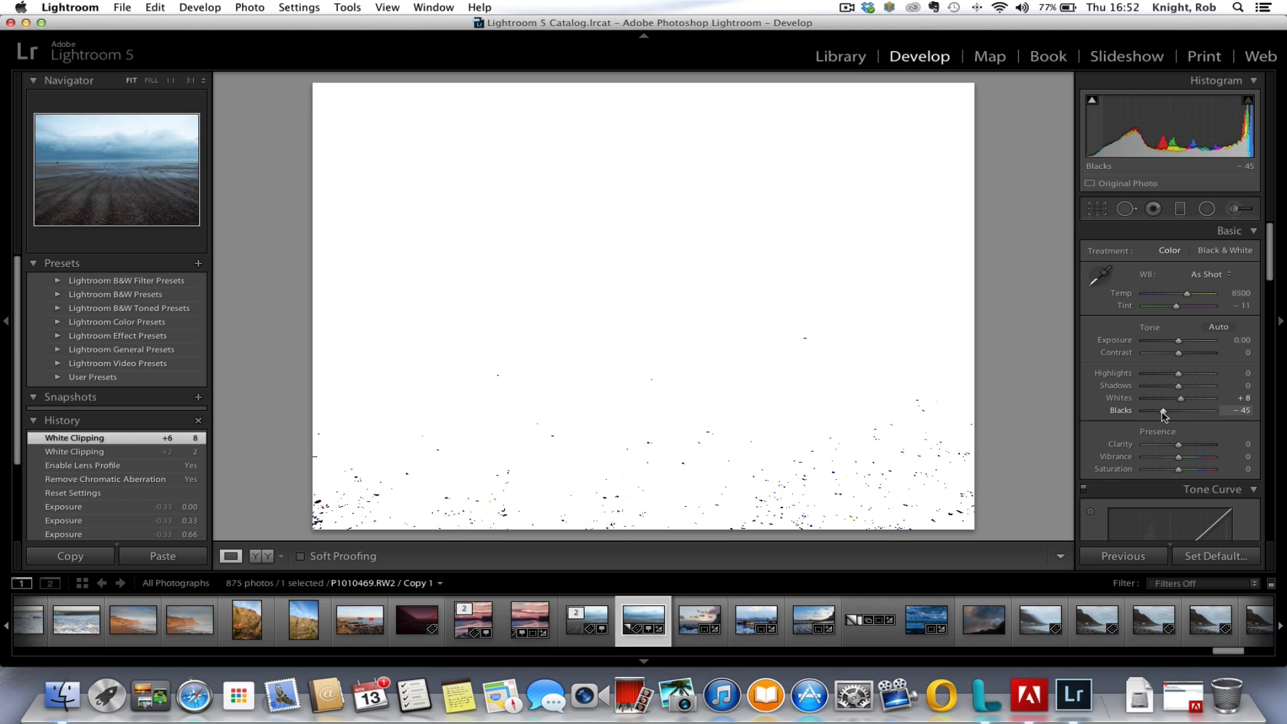
pyautogui.moveTo(1165, 415); pyautogui.dragTo(1162, 414)
pyautogui.moveTo(1163, 415); pyautogui.dragTo(1163, 415)
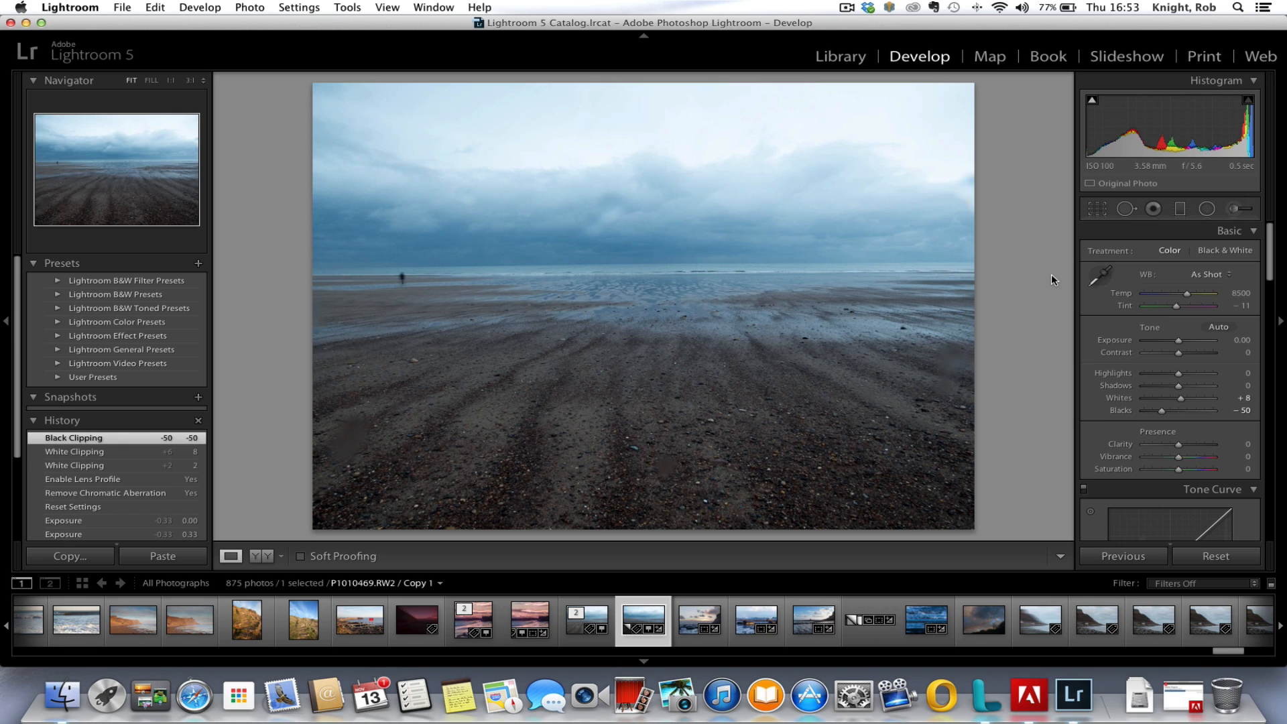
# Step: Try setting the white balance by sampling the cloudy sky as the neutral target, and undo it
pyautogui.click(1103, 282)
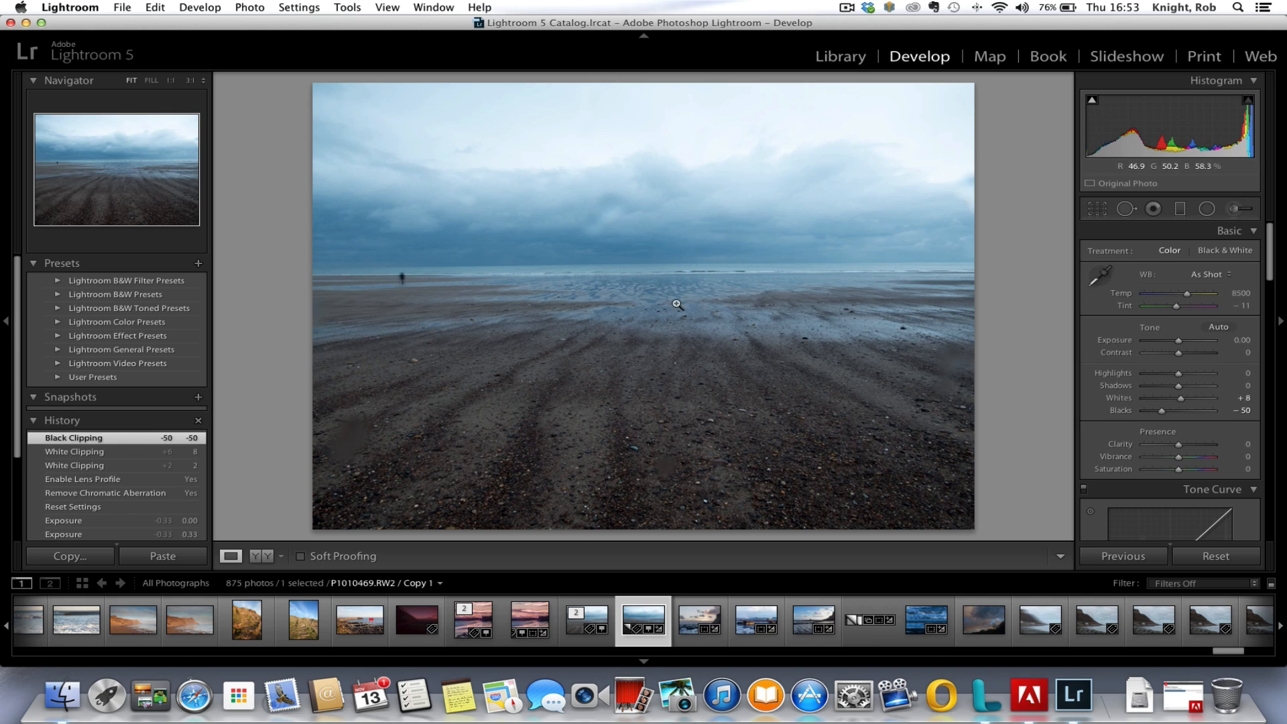
pyautogui.click(1102, 282)
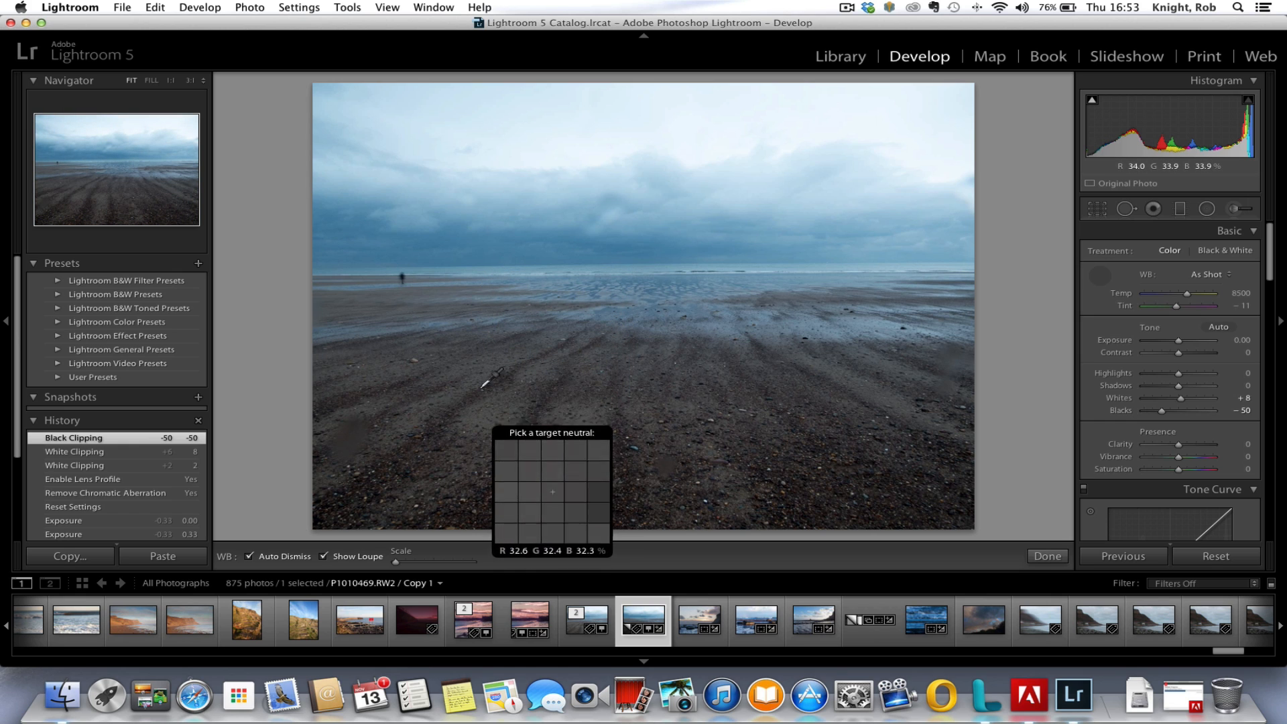
pyautogui.click(708, 175)
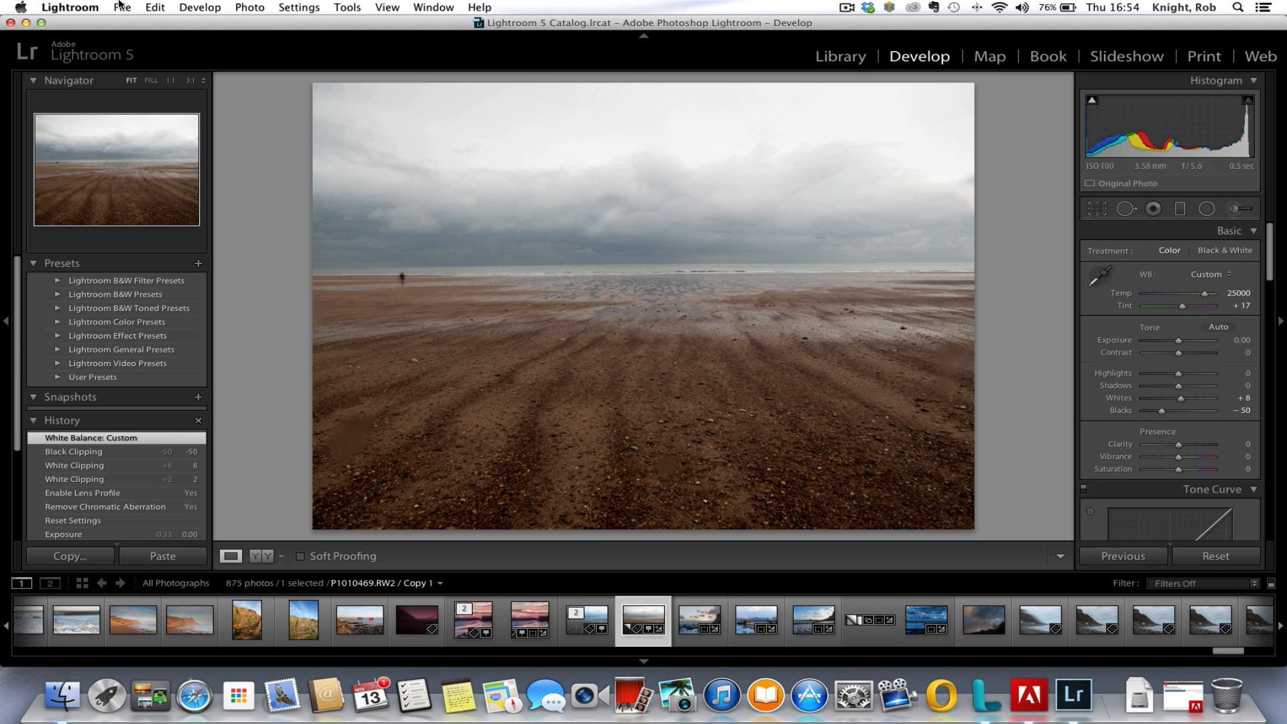
pyautogui.click(155, 7)
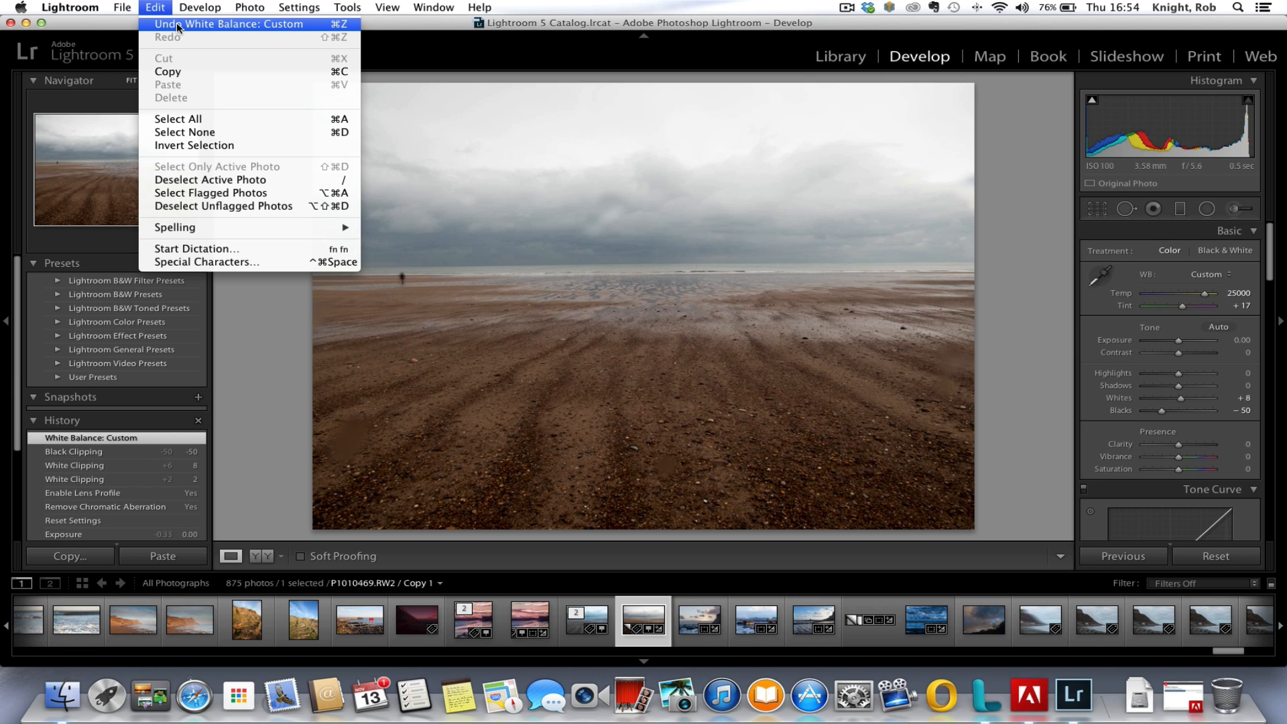
pyautogui.click(176, 22)
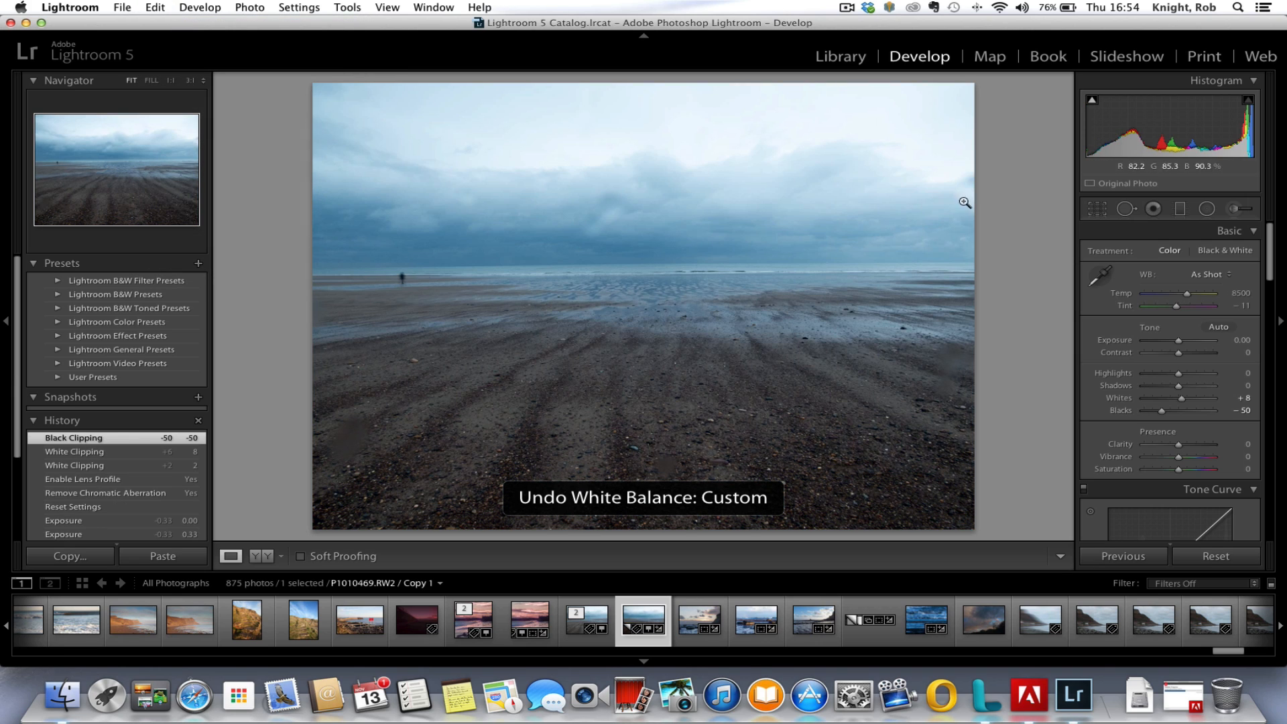
# Step: Sample a pebble in the foreground as the white balance neutral, and adjust Temp to 9687 and Tint to +7
pyautogui.click(1100, 276)
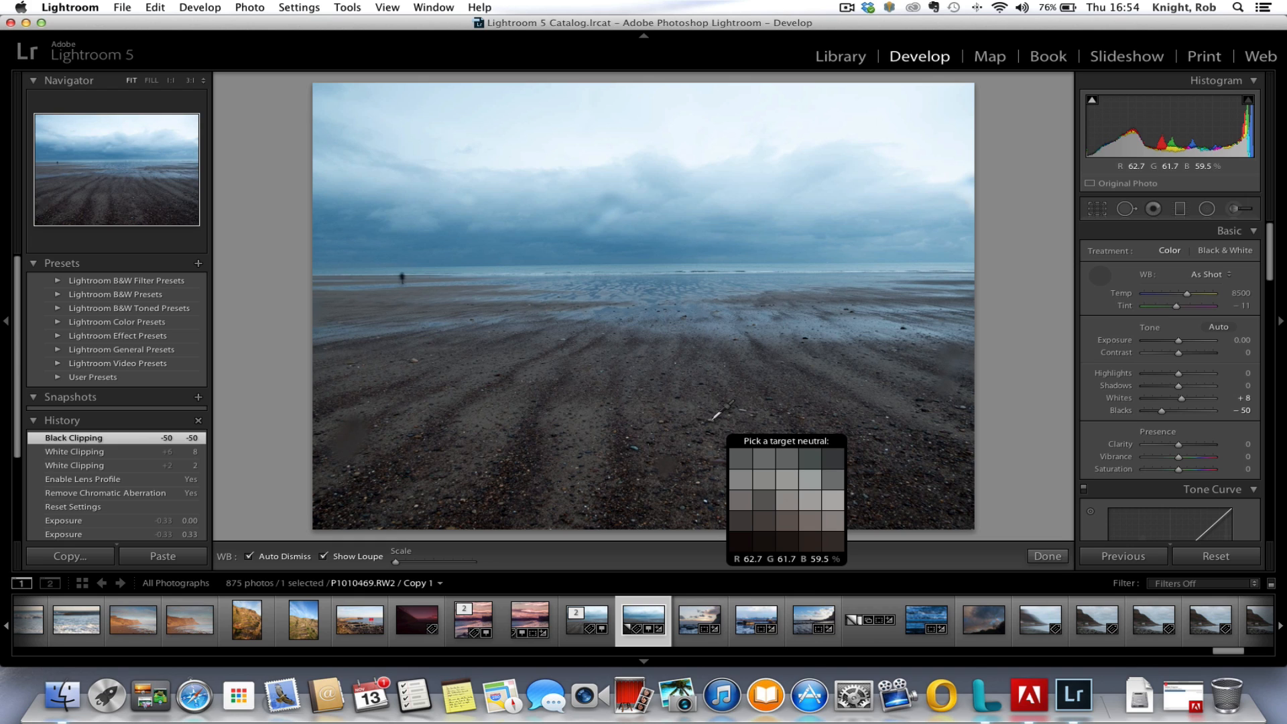
pyautogui.click(713, 419)
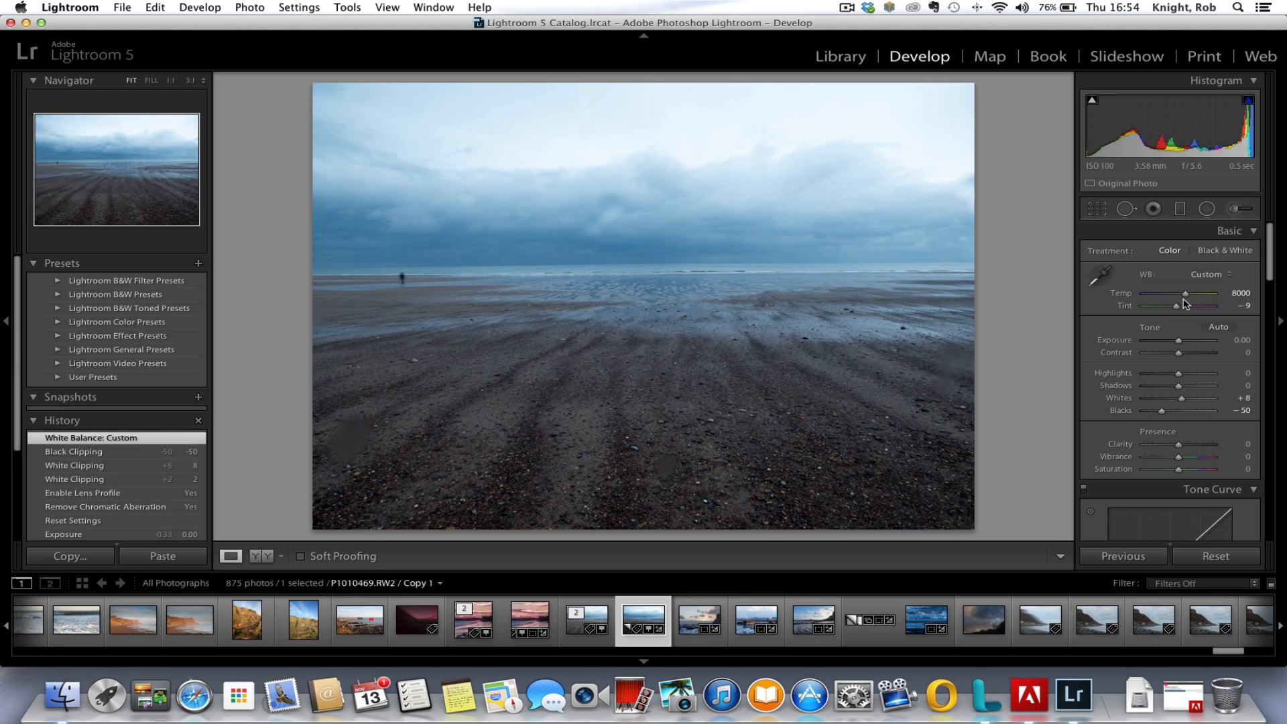
pyautogui.moveTo(1186, 293)
pyautogui.mouseDown()
pyautogui.moveTo(1194, 299)
pyautogui.moveTo(1181, 313)
pyautogui.mouseUp()
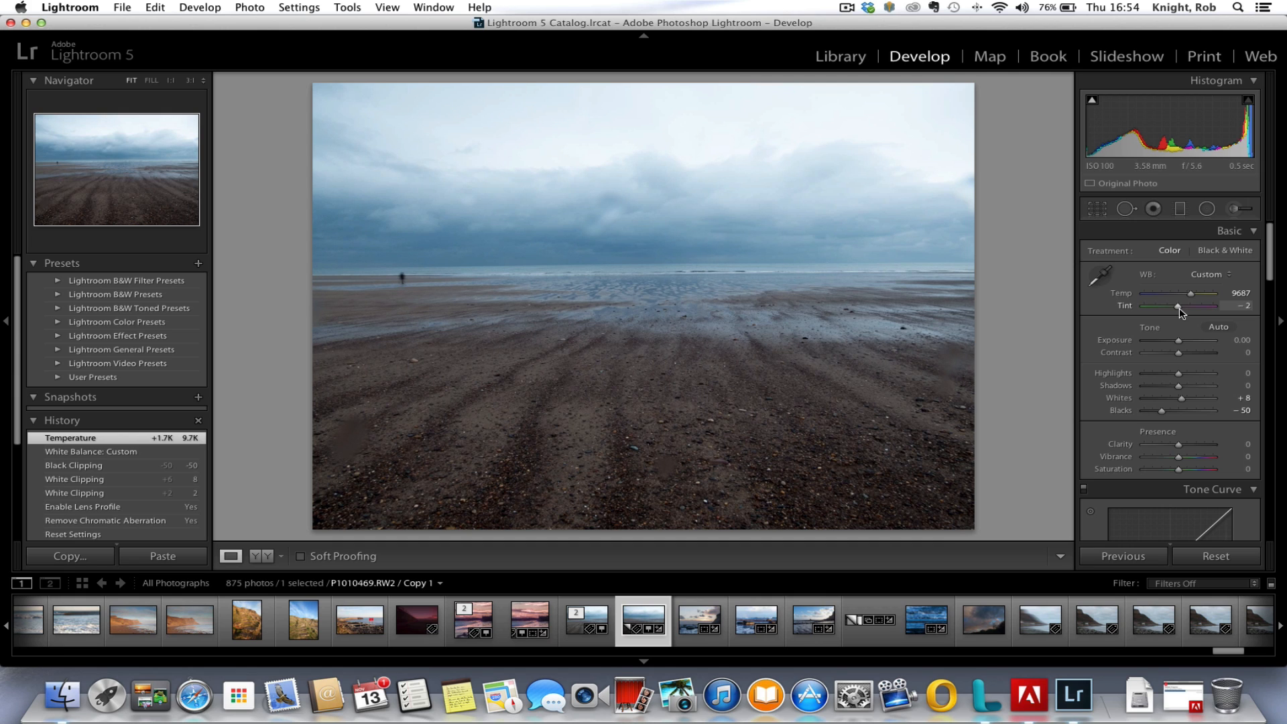
pyautogui.moveTo(1180, 308); pyautogui.dragTo(1184, 314)
pyautogui.moveTo(1184, 314); pyautogui.dragTo(1184, 315)
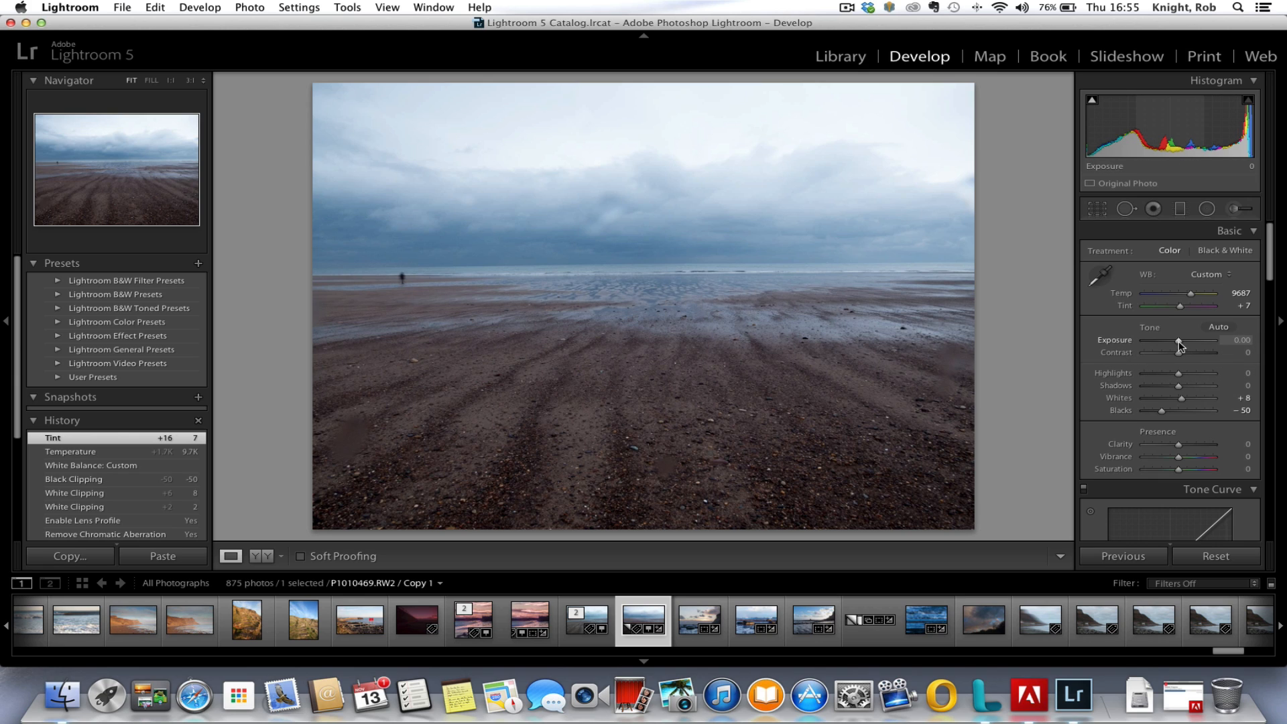
# Step: Raise Exposure to +0.35 and, using the clipping preview, Highlights to +18
pyautogui.moveTo(1180, 346); pyautogui.dragTo(1181, 345)
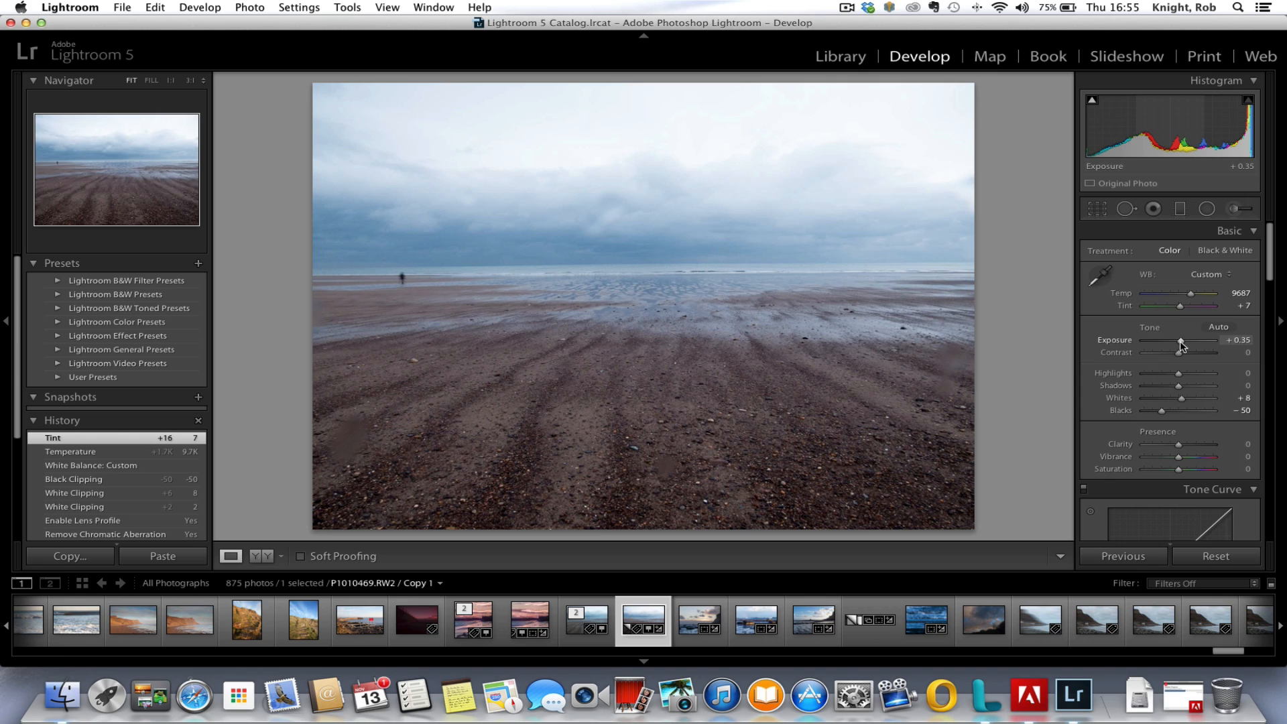
pyautogui.moveTo(1182, 345); pyautogui.dragTo(1181, 346)
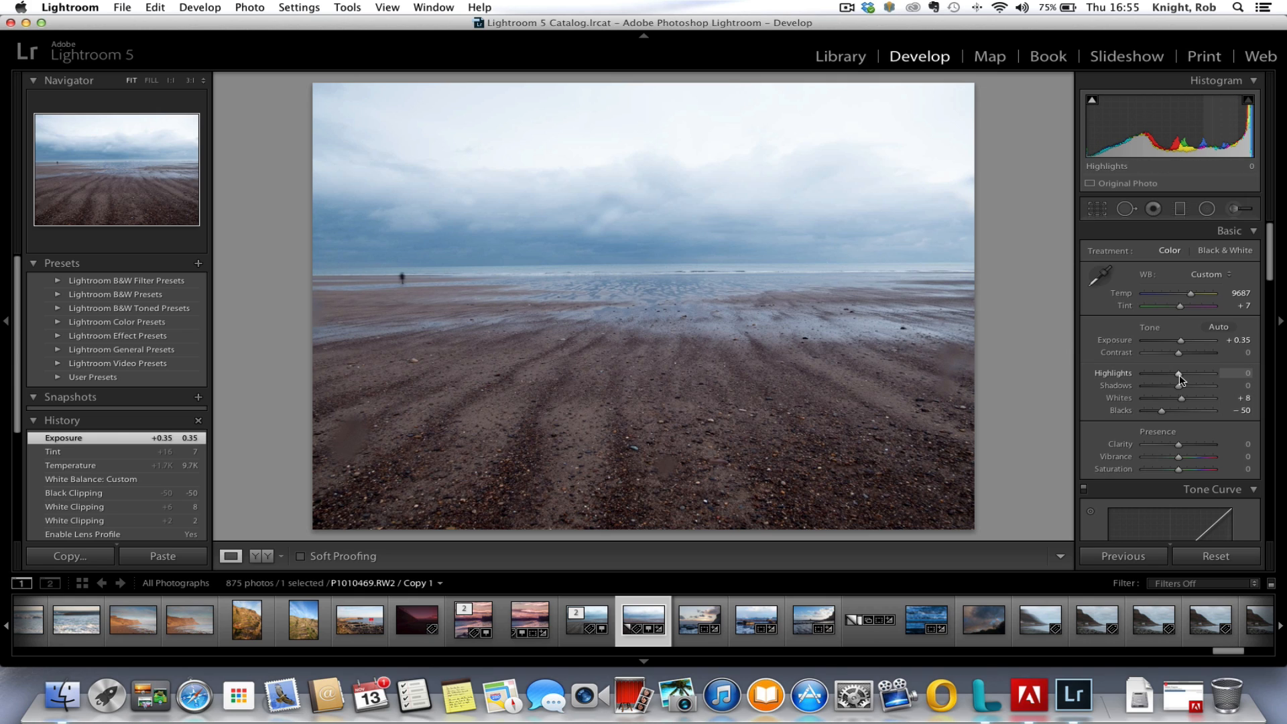
pyautogui.press('alt')
pyautogui.moveTo(1180, 380); pyautogui.dragTo(1182, 379)
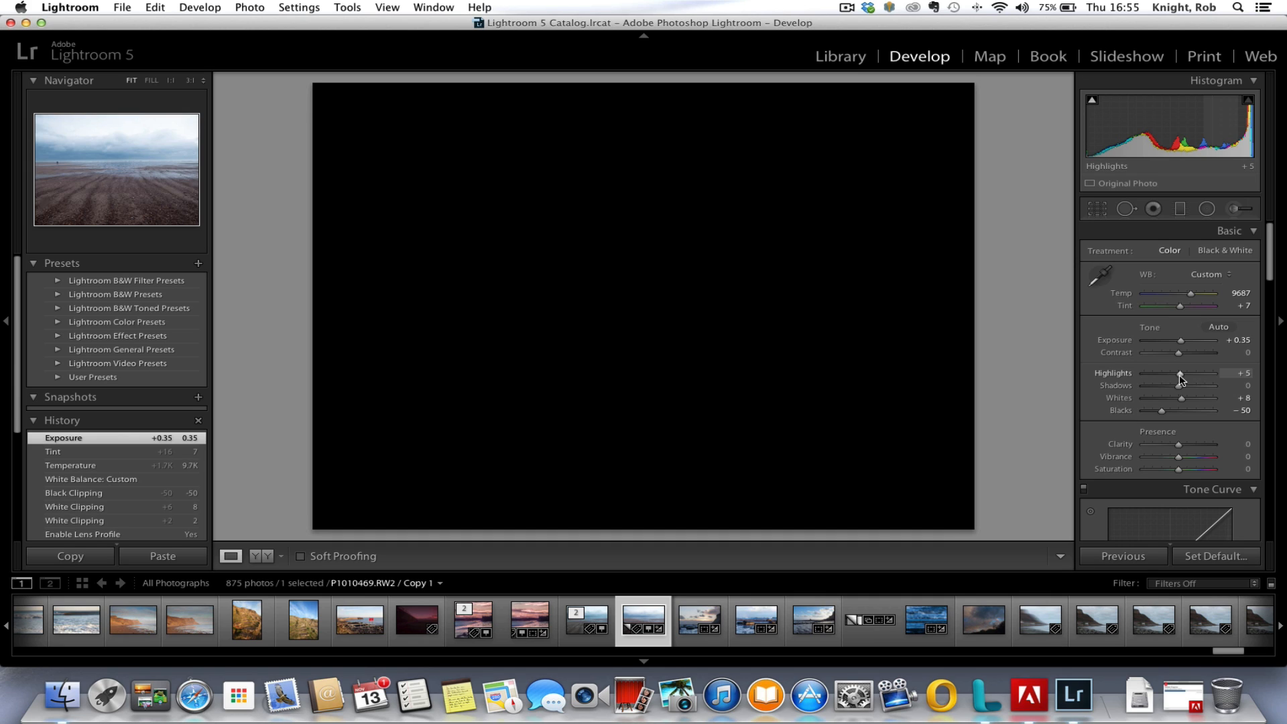
pyautogui.moveTo(1180, 380)
pyautogui.mouseDown()
pyautogui.moveTo(1148, 381)
pyautogui.moveTo(1244, 384)
pyautogui.moveTo(1188, 382)
pyautogui.mouseUp()
pyautogui.moveTo(1187, 382); pyautogui.dragTo(1187, 382)
pyautogui.moveTo(1187, 383); pyautogui.dragTo(1188, 382)
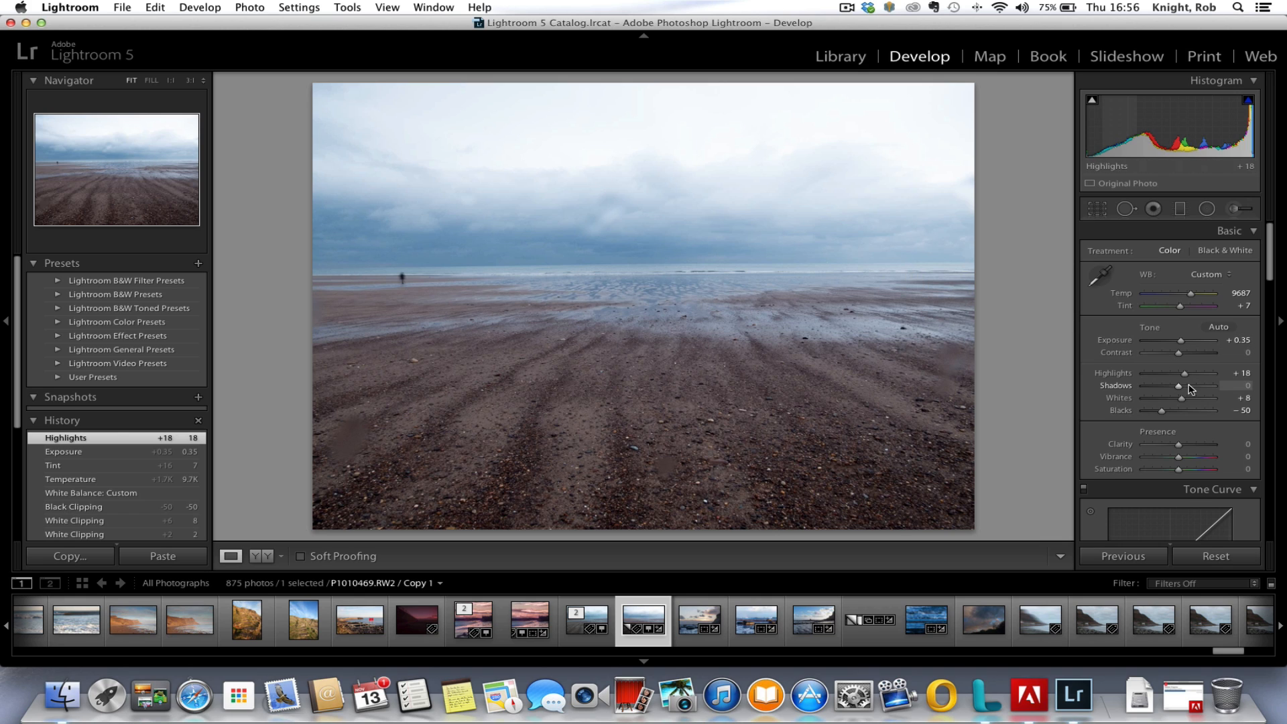
# Step: Try Shadows values up to +29, reset the slider, and set Shadows to +20 with the clipping preview
pyautogui.moveTo(1181, 392)
pyautogui.mouseDown()
pyautogui.moveTo(1162, 393)
pyautogui.moveTo(1217, 396)
pyautogui.moveTo(1191, 395)
pyautogui.mouseUp()
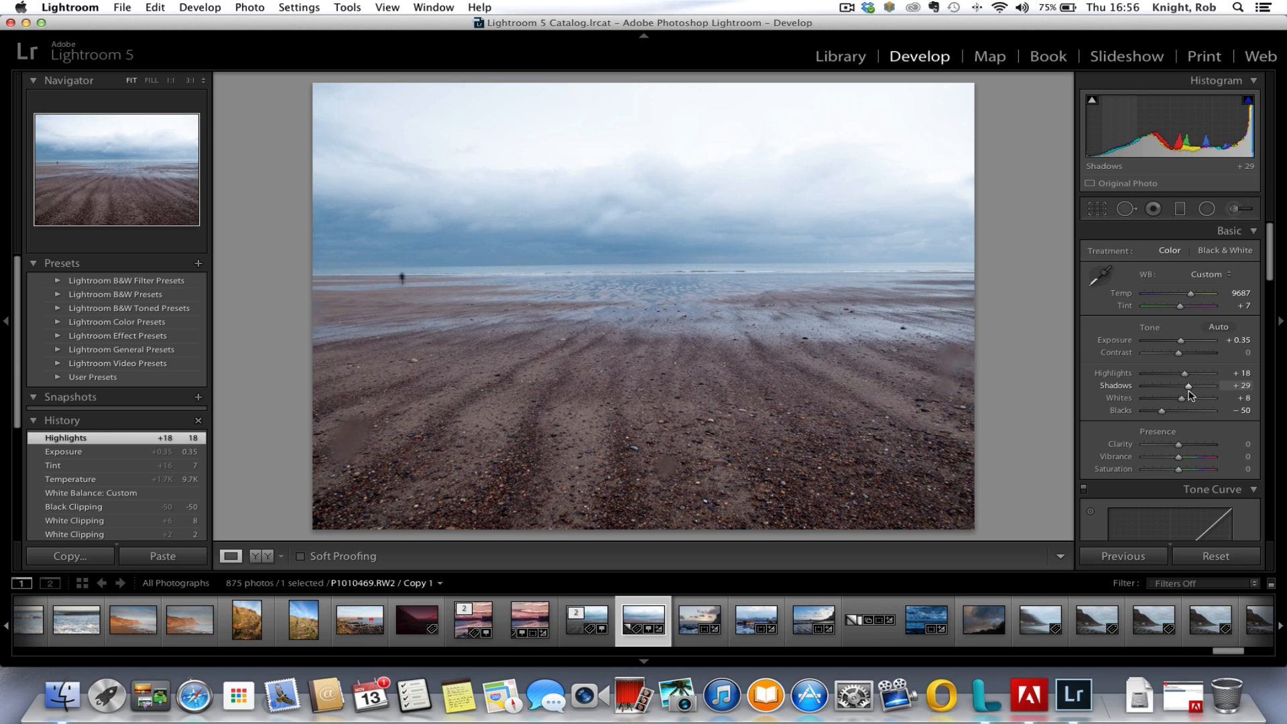
pyautogui.moveTo(1190, 395); pyautogui.dragTo(1188, 394)
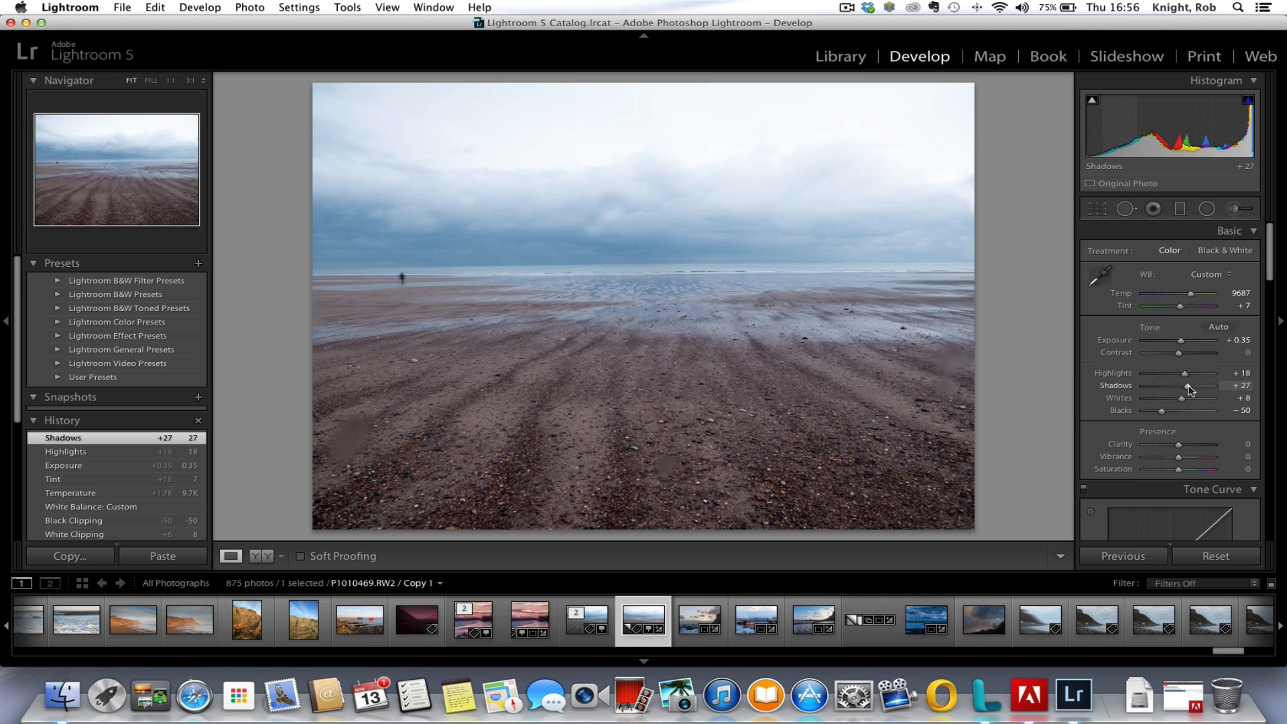
pyautogui.doubleClick(1189, 387)
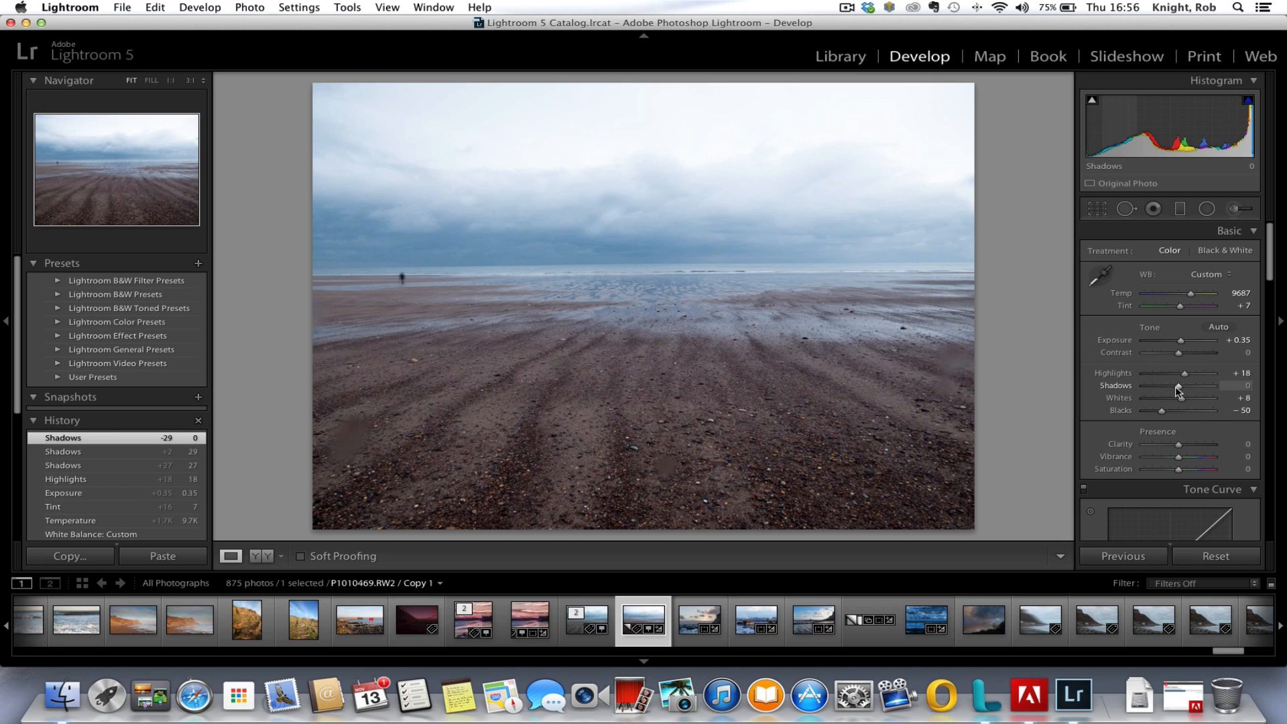
pyautogui.press('alt')
pyautogui.moveTo(1179, 390)
pyautogui.mouseDown()
pyautogui.moveTo(1125, 392)
pyautogui.moveTo(1253, 394)
pyautogui.moveTo(1121, 392)
pyautogui.moveTo(1186, 395)
pyautogui.mouseUp()
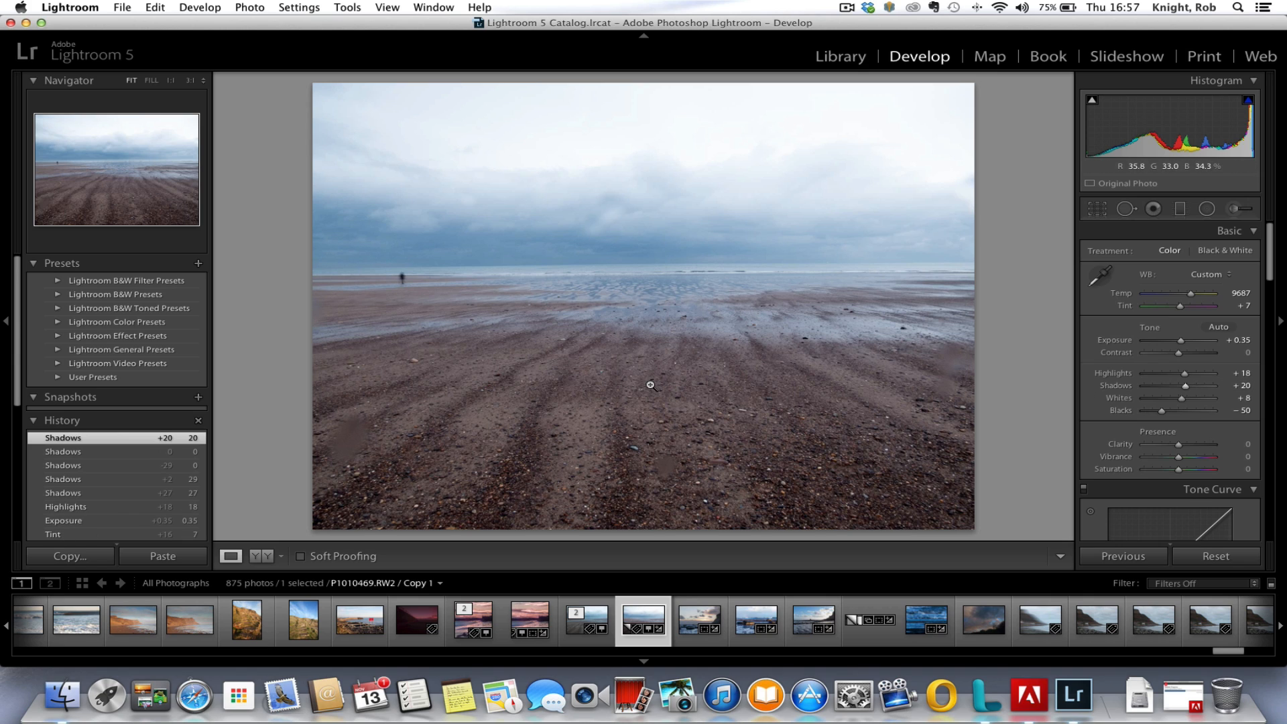
# Step: Rotate the photo by 0.25 degrees with the Crop & Straighten tool to level the horizon, and apply the crop
pyautogui.click(1097, 210)
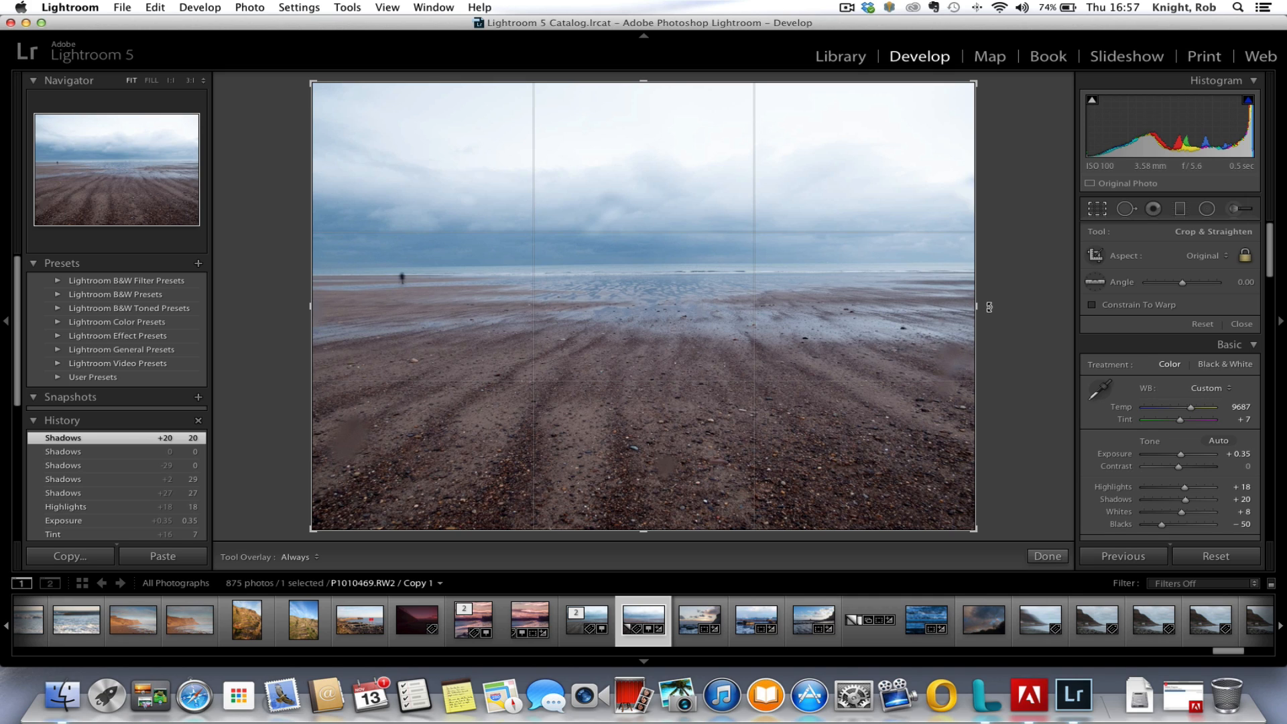
pyautogui.moveTo(989, 307); pyautogui.dragTo(990, 308)
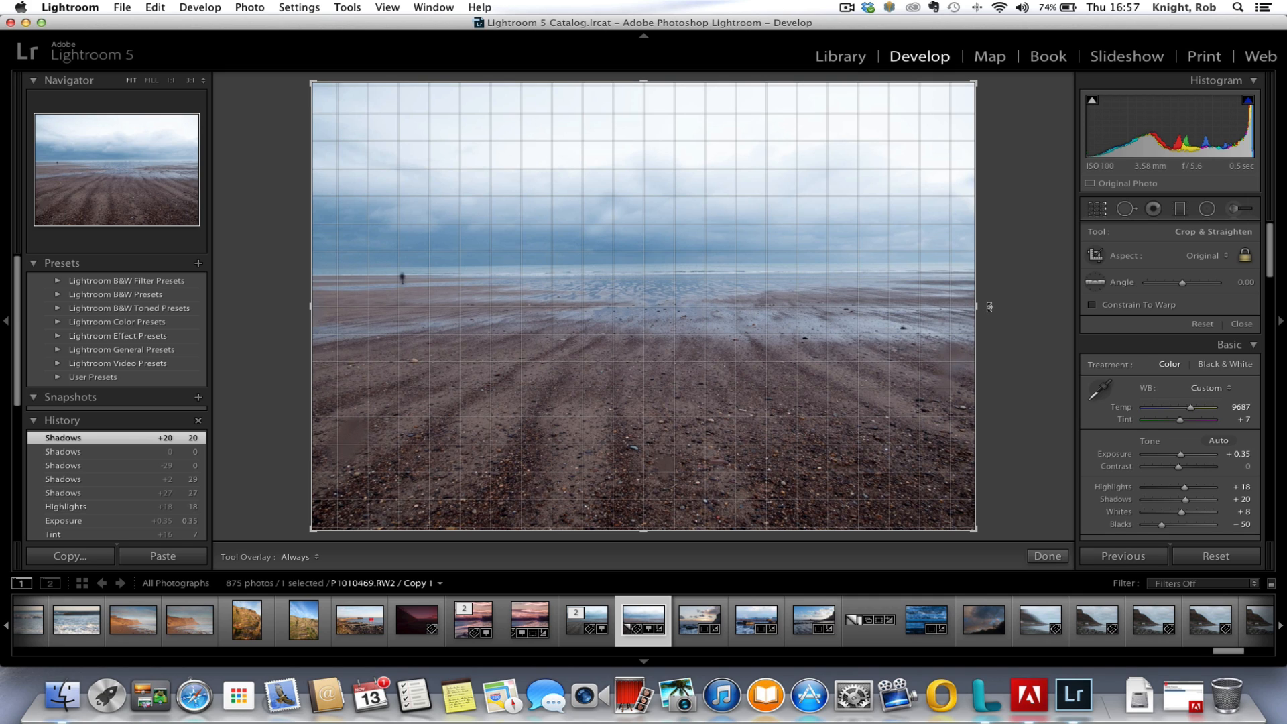
pyautogui.moveTo(990, 307); pyautogui.dragTo(989, 309)
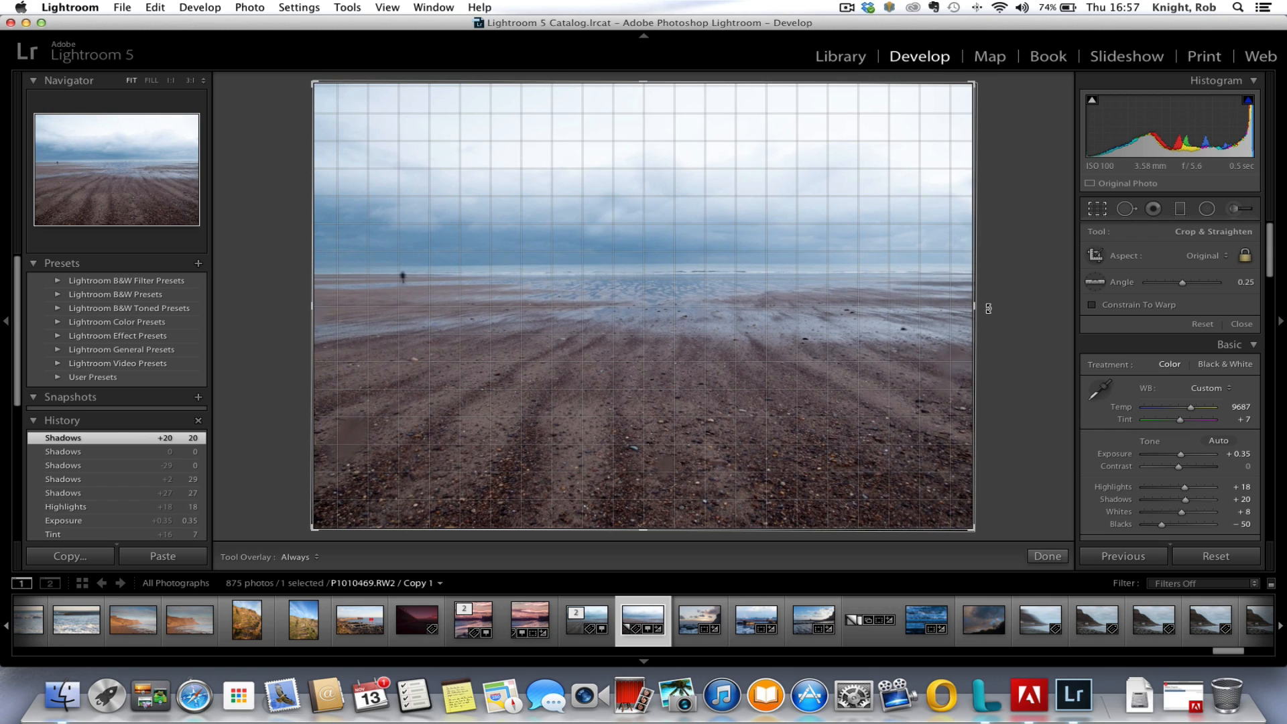
pyautogui.moveTo(988, 309); pyautogui.dragTo(989, 308)
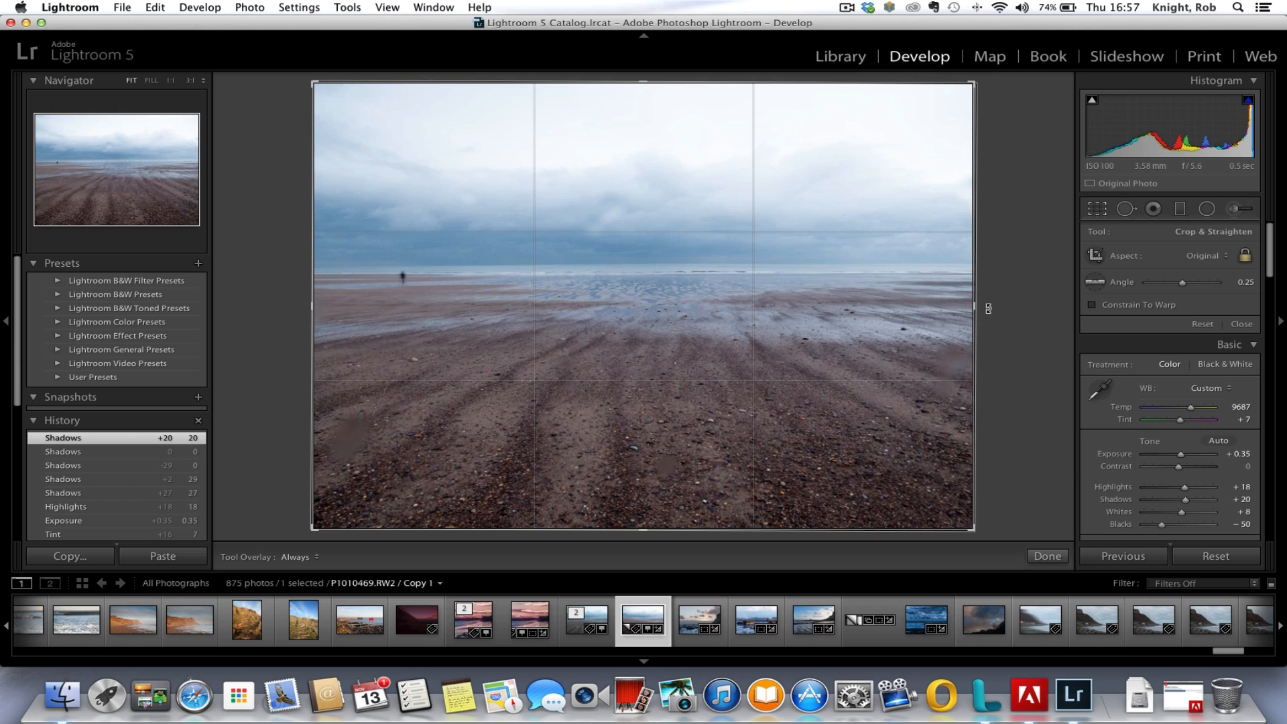
pyautogui.press('Return')
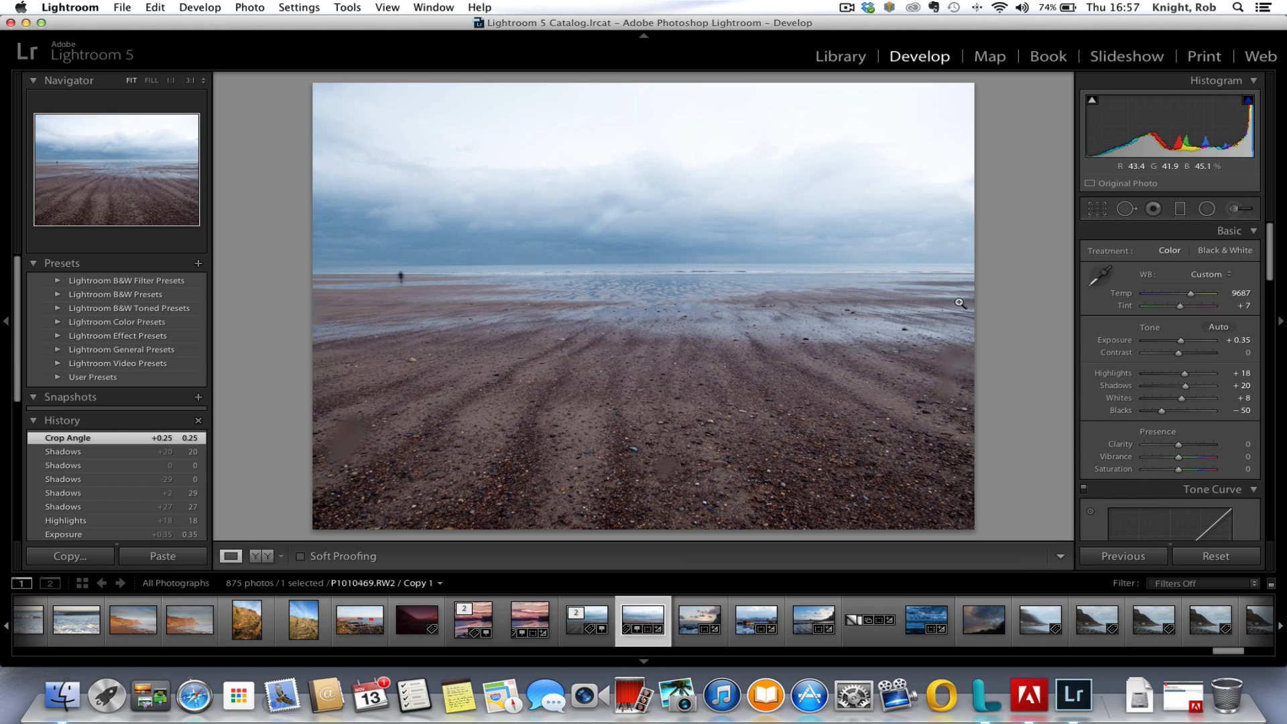
# Step: Straighten the photo to an angle of 0.39 by tracing the horizon across its full width with the Straighten tool, and apply the crop
pyautogui.click(1093, 214)
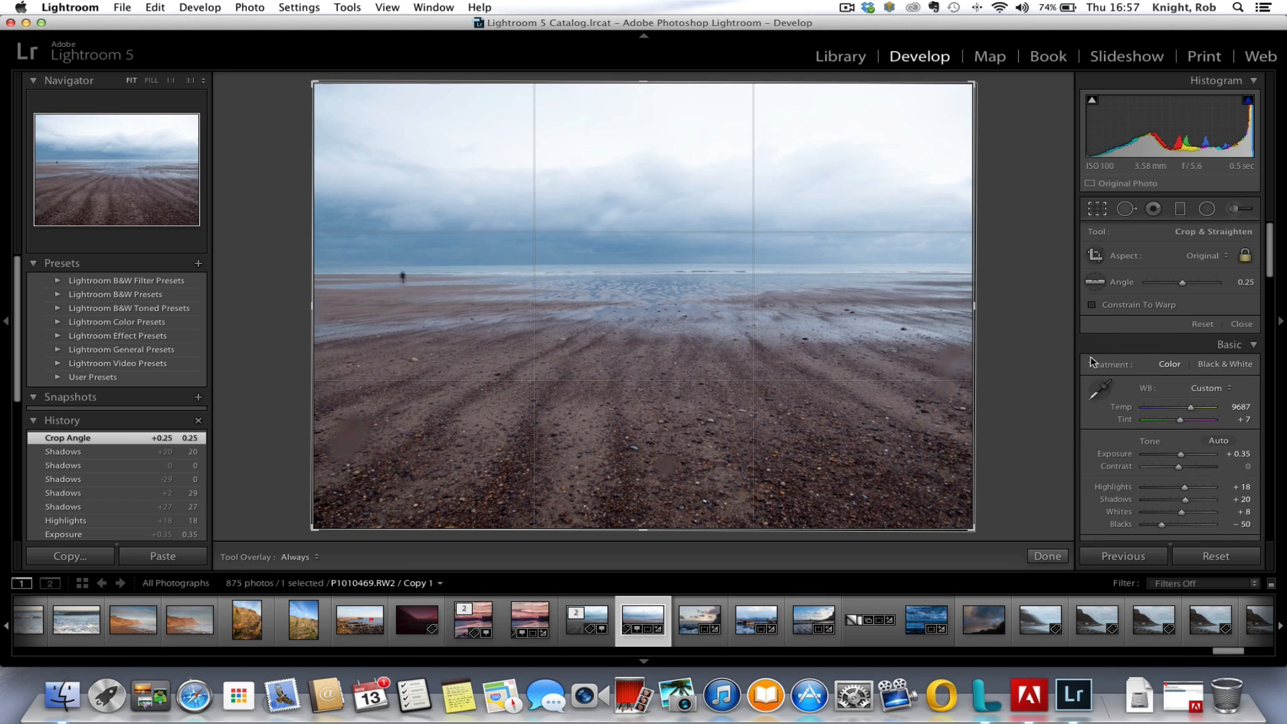
pyautogui.click(1095, 284)
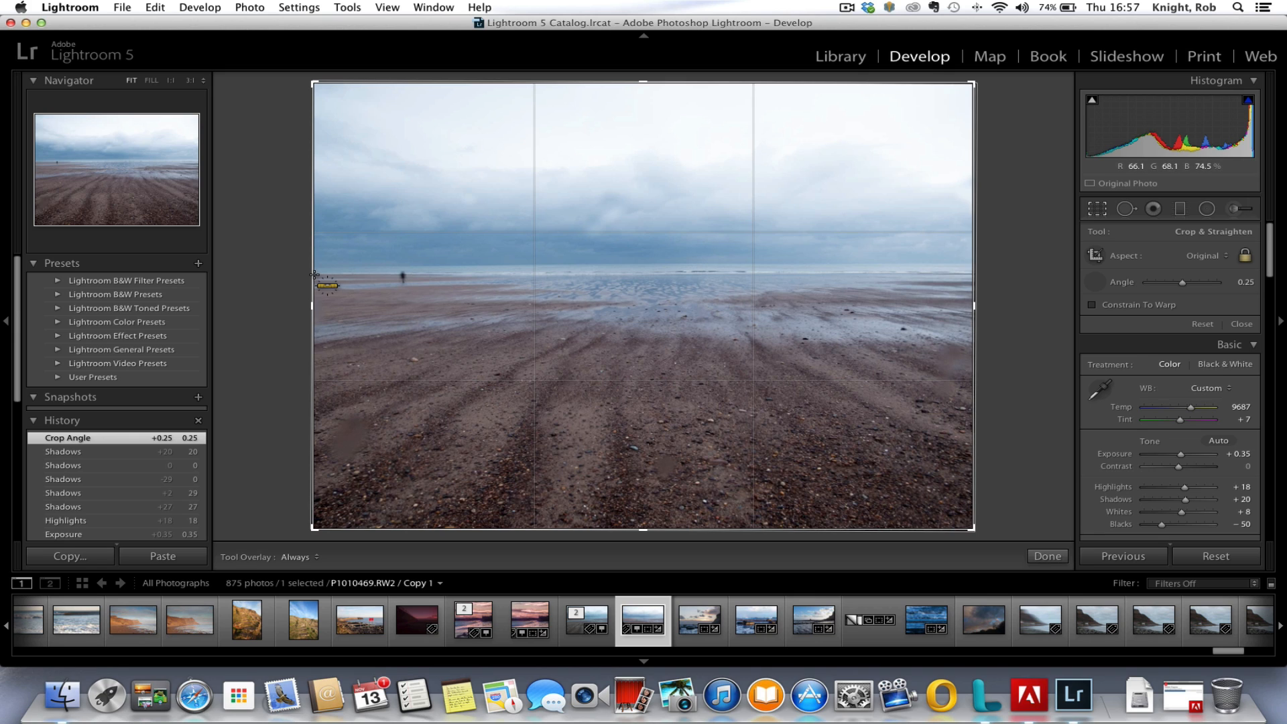
pyautogui.moveTo(313, 274); pyautogui.dragTo(975, 272)
pyautogui.moveTo(975, 271); pyautogui.dragTo(975, 272)
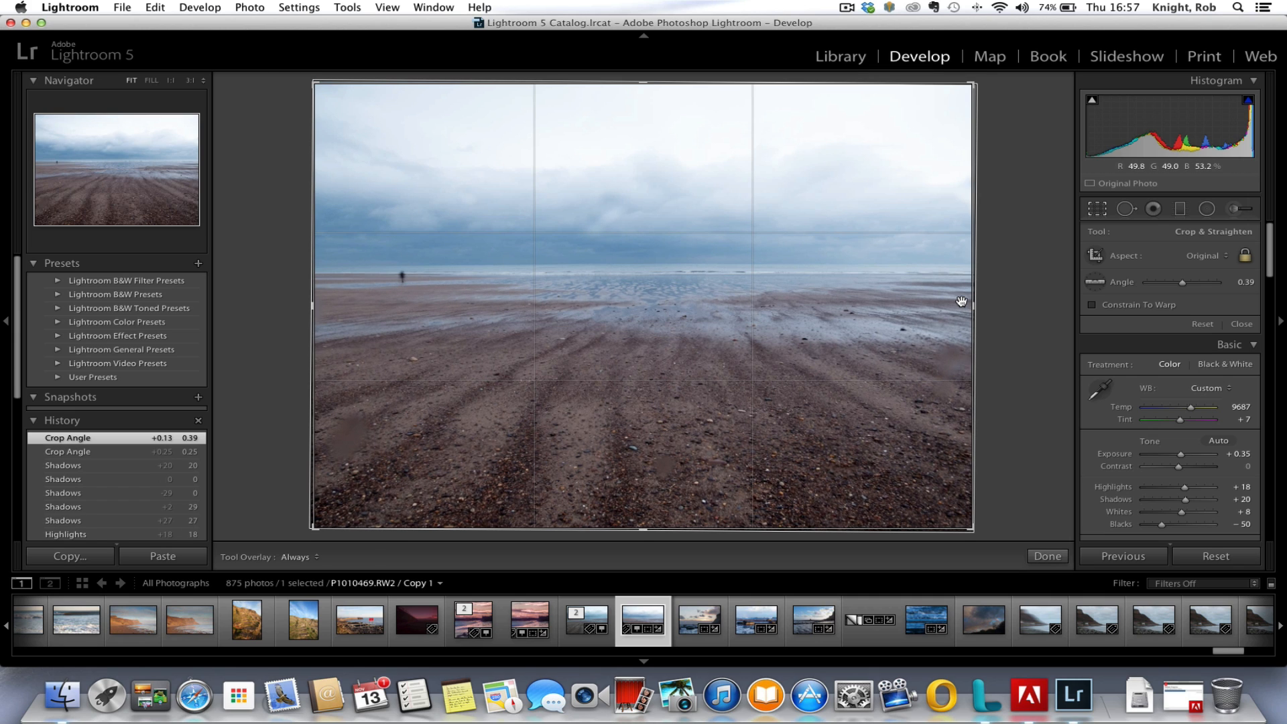
pyautogui.press('Return')
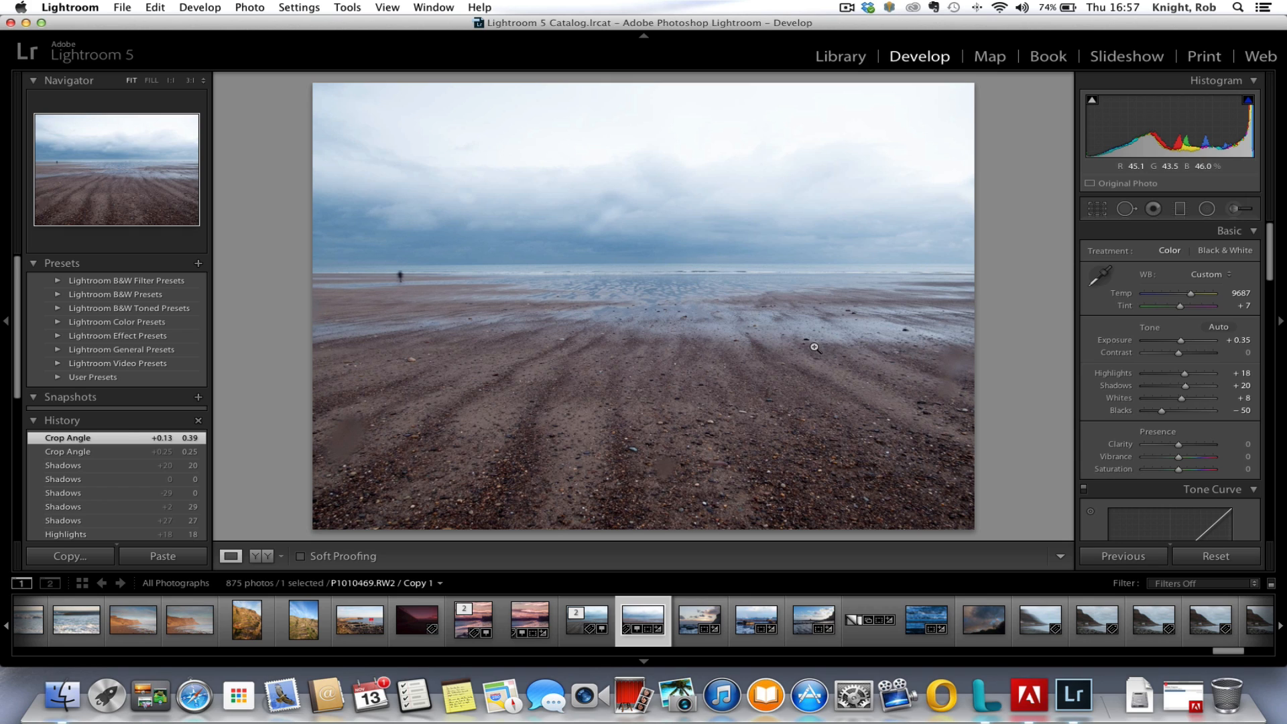
# Step: Reopen the crop, unlock its aspect ratio, and choose the 1 x 1 aspect preset
pyautogui.click(1098, 210)
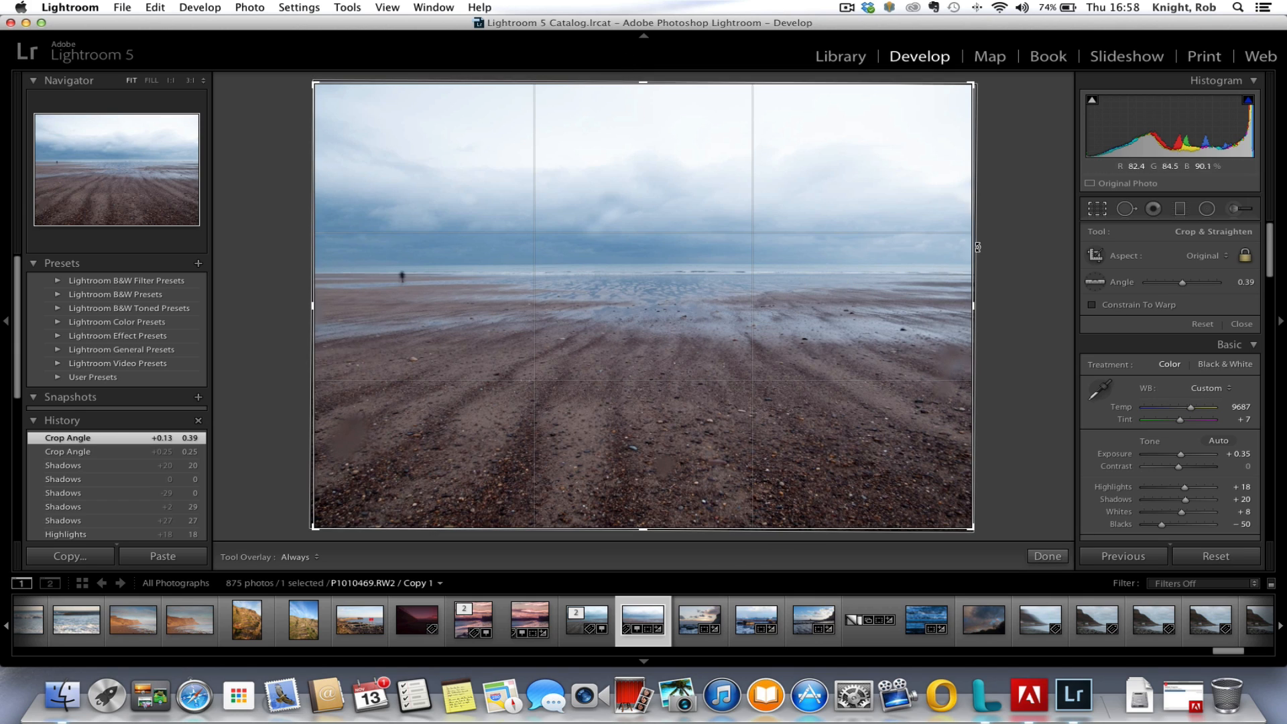
pyautogui.click(1245, 257)
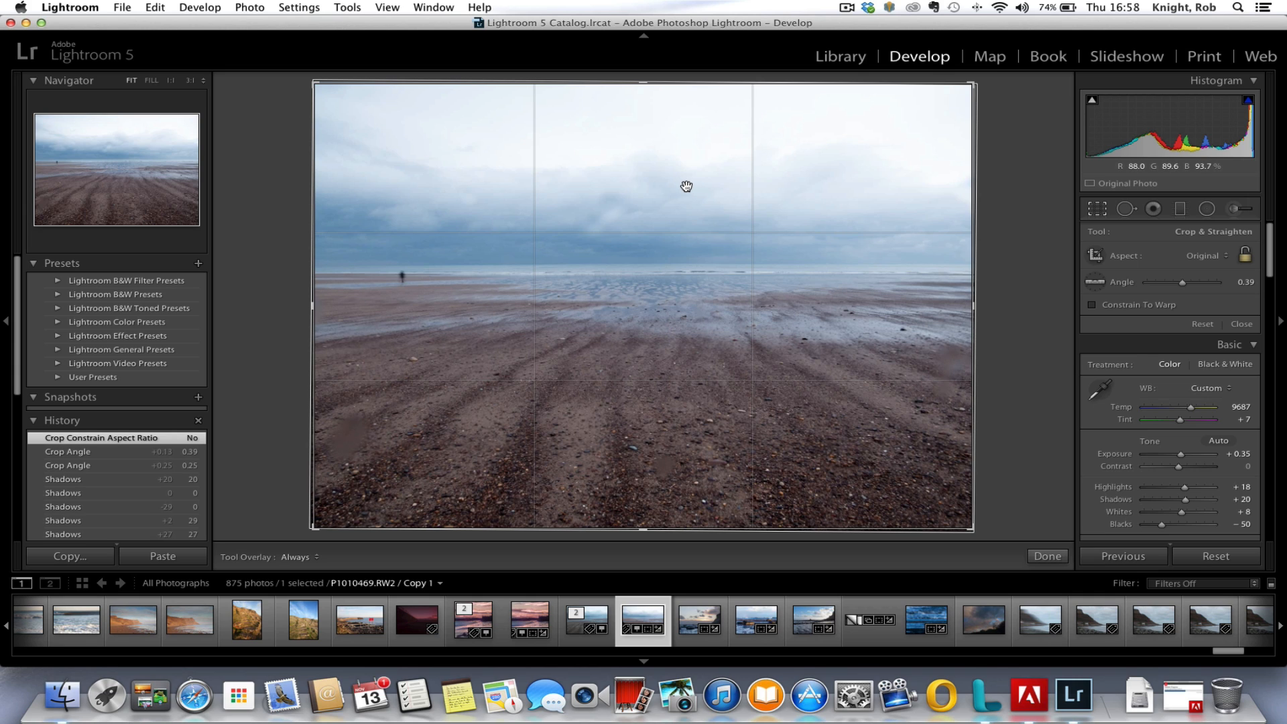
pyautogui.click(1227, 263)
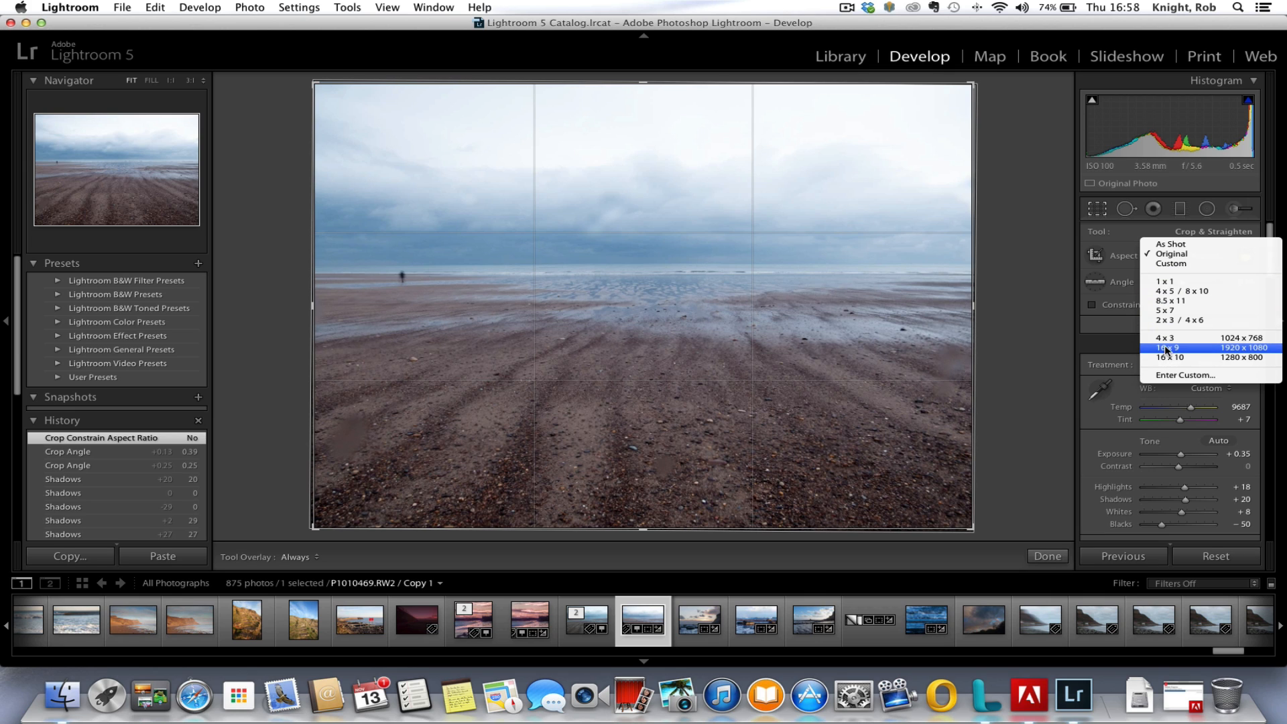
pyautogui.click(1171, 282)
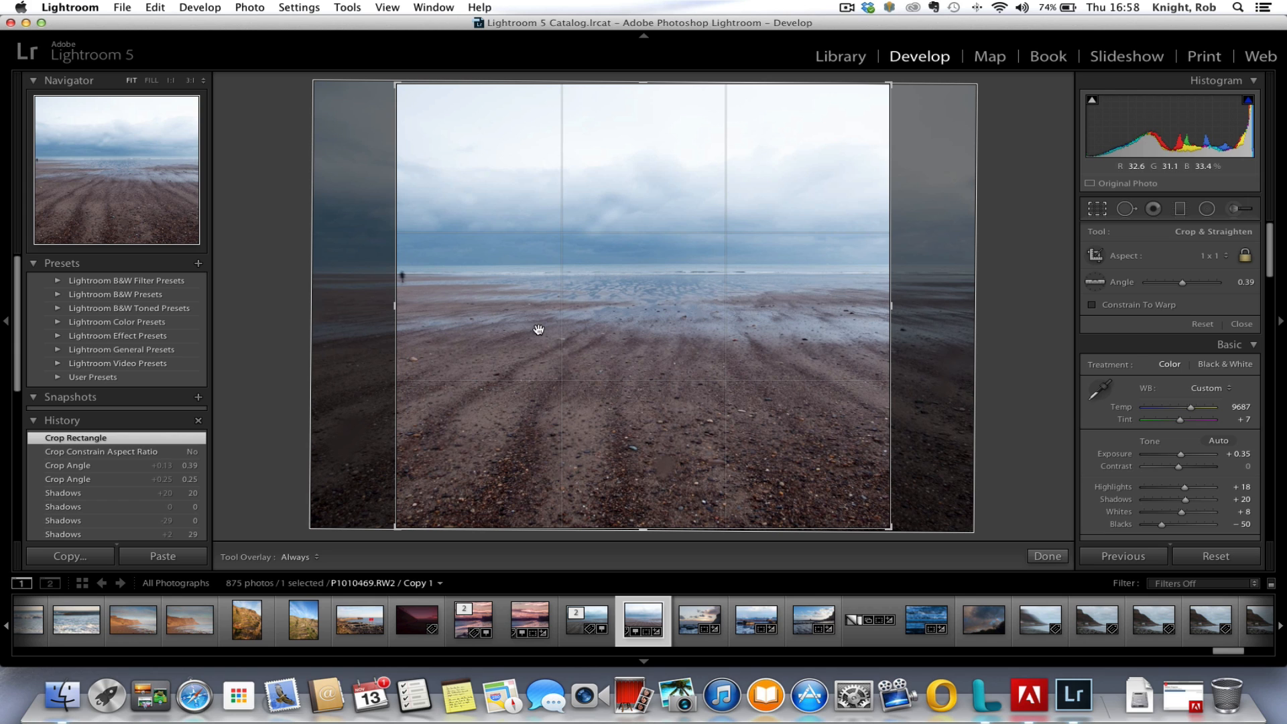
# Step: Reposition the photo within the square crop to keep its left end, with the distant figure inside the frame, and apply the crop
pyautogui.moveTo(538, 329); pyautogui.dragTo(628, 340)
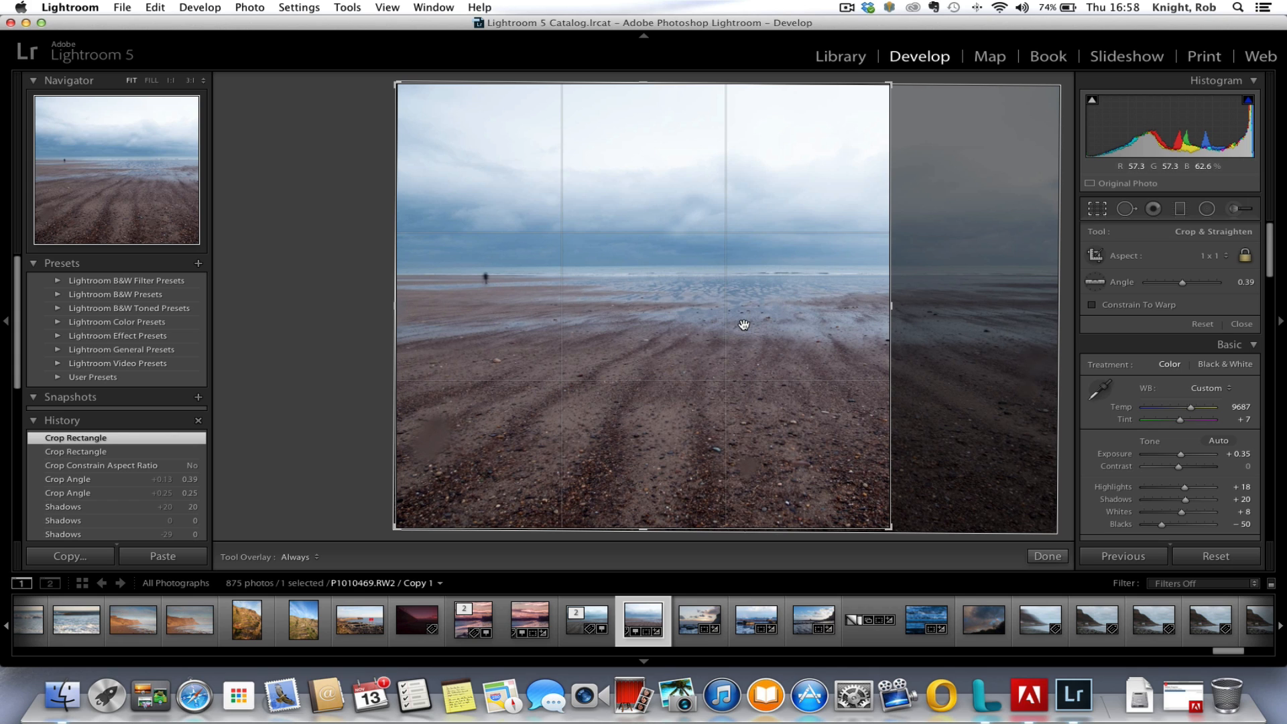
pyautogui.moveTo(780, 286); pyautogui.dragTo(735, 284)
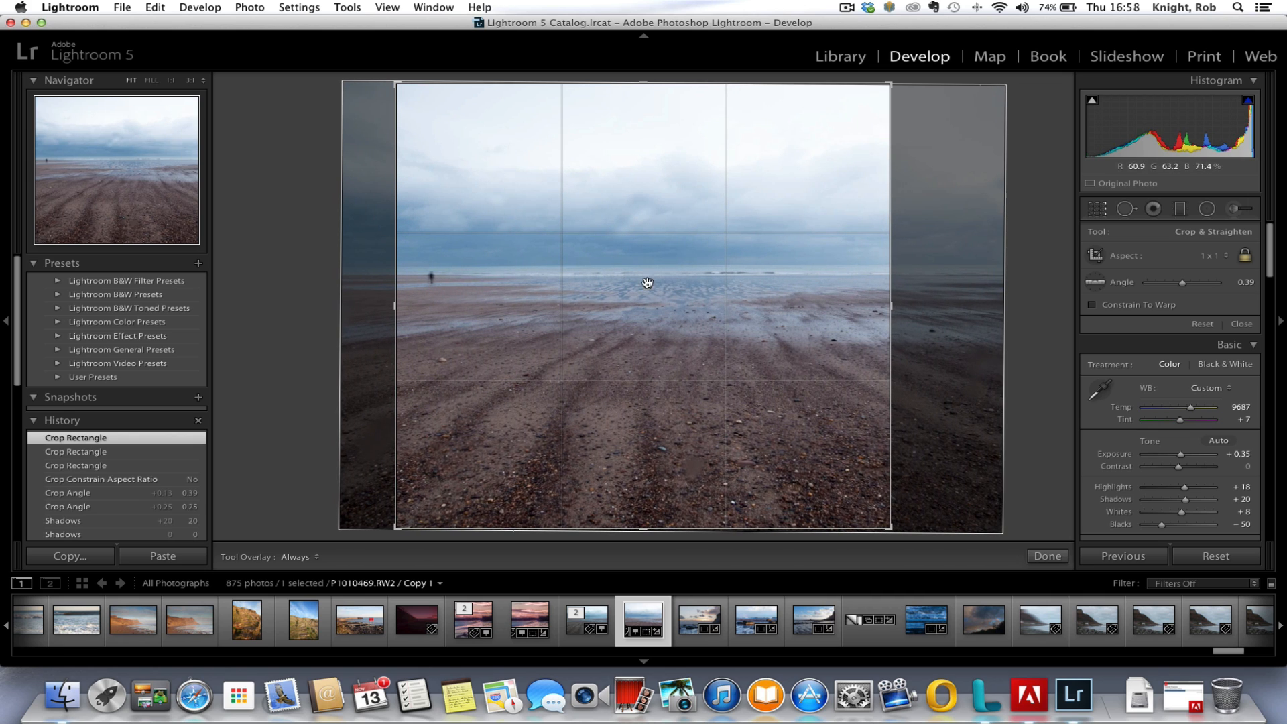
pyautogui.moveTo(537, 302); pyautogui.dragTo(617, 324)
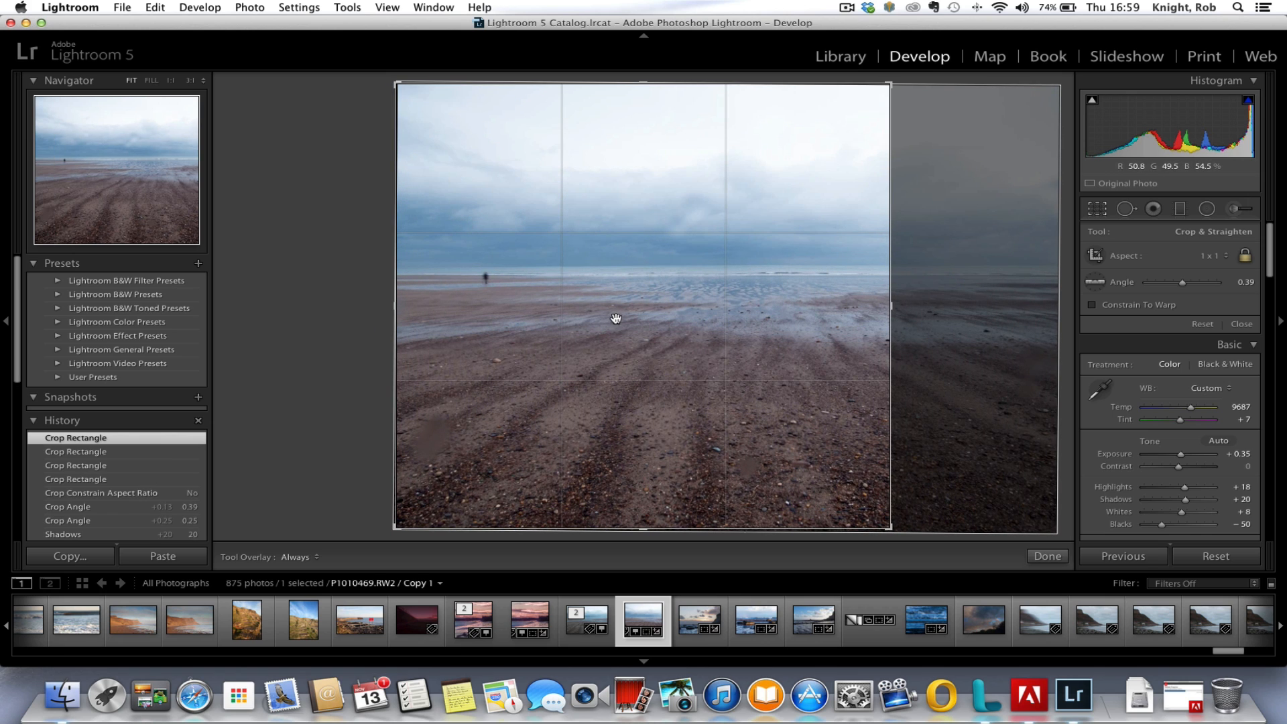
pyautogui.press('Return')
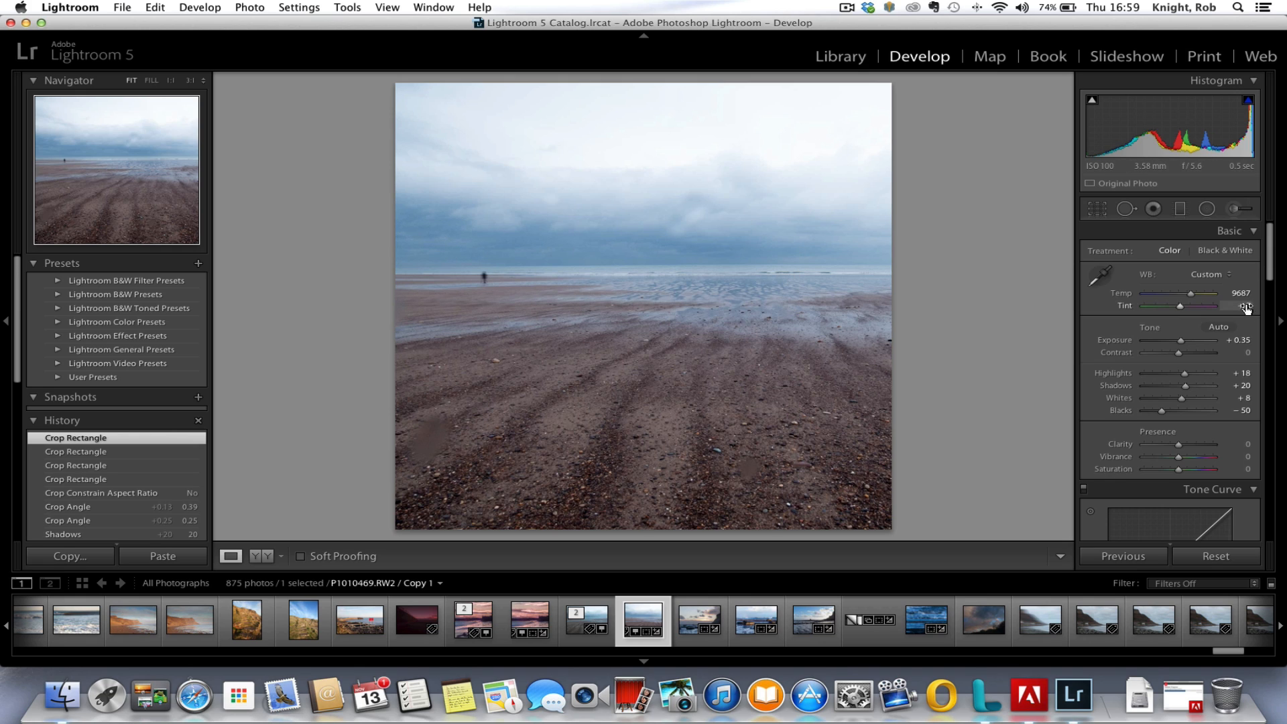
# Step: Try Clarity at its extremes of +100 and -100, and reset the slider to 0
pyautogui.scroll(-3, 1271, 265)
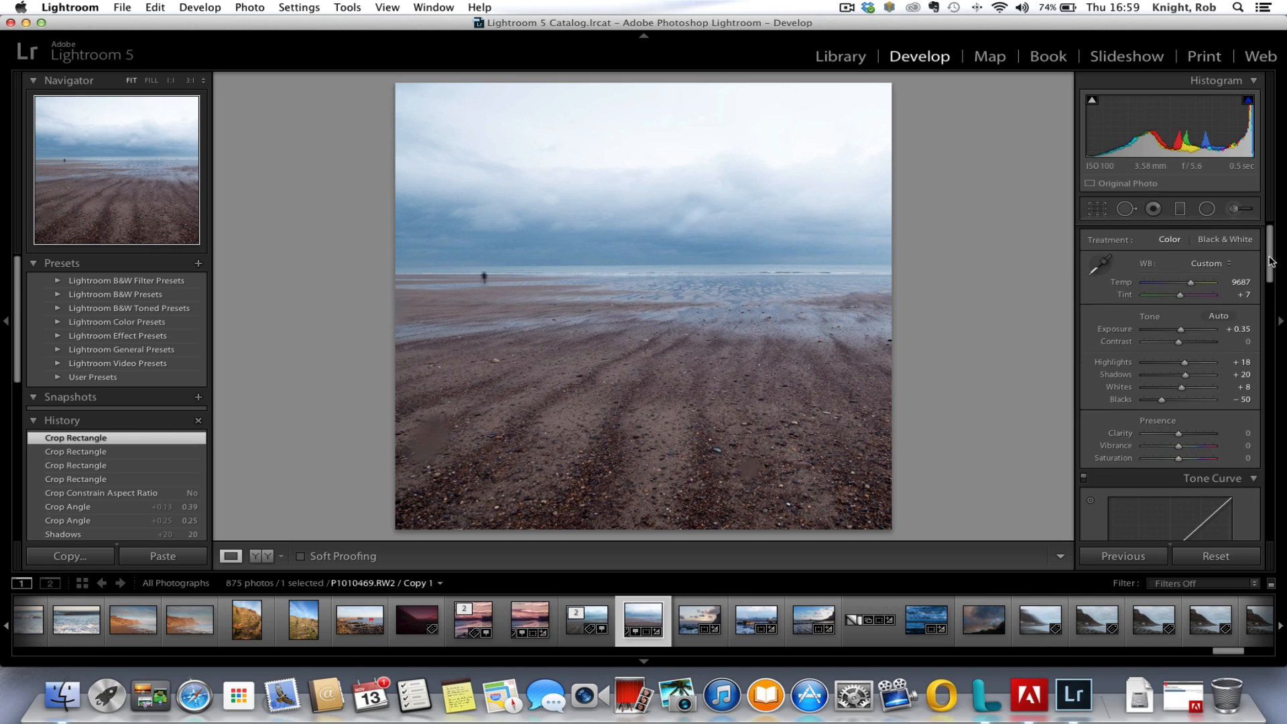
pyautogui.moveTo(1270, 271); pyautogui.dragTo(1269, 294)
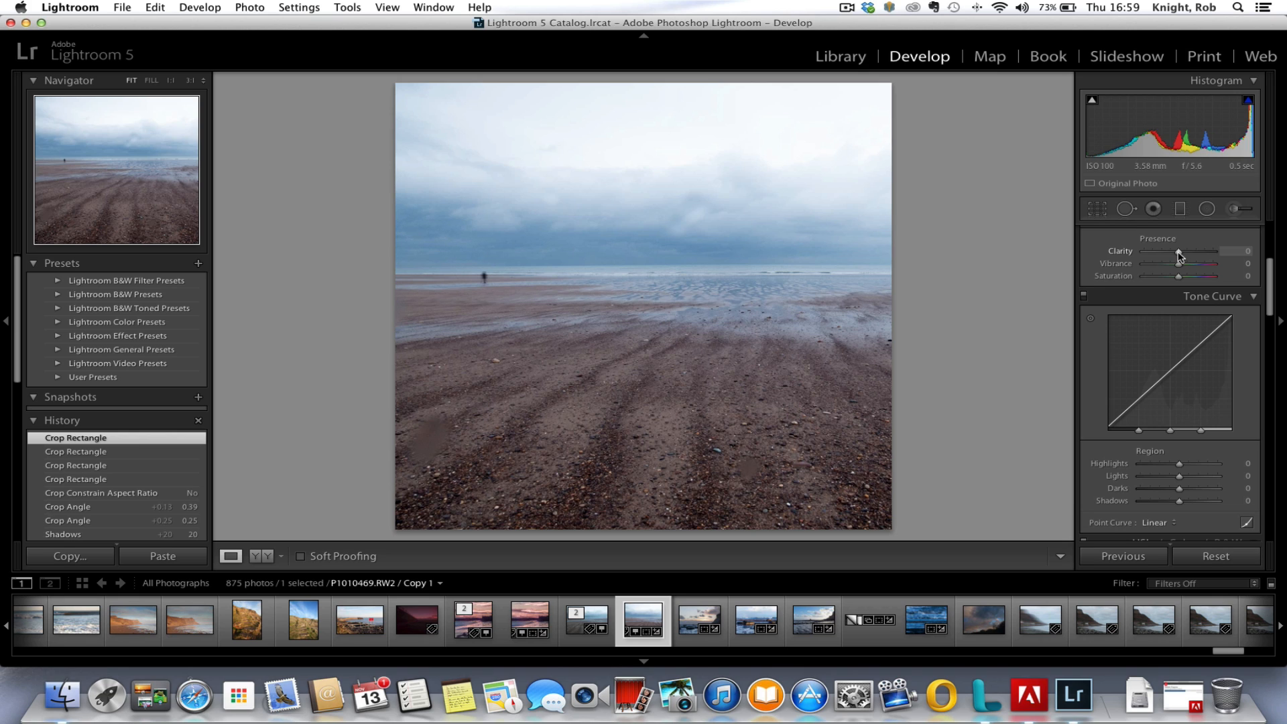
pyautogui.press('alt')
pyautogui.moveTo(1178, 255); pyautogui.dragTo(1219, 260)
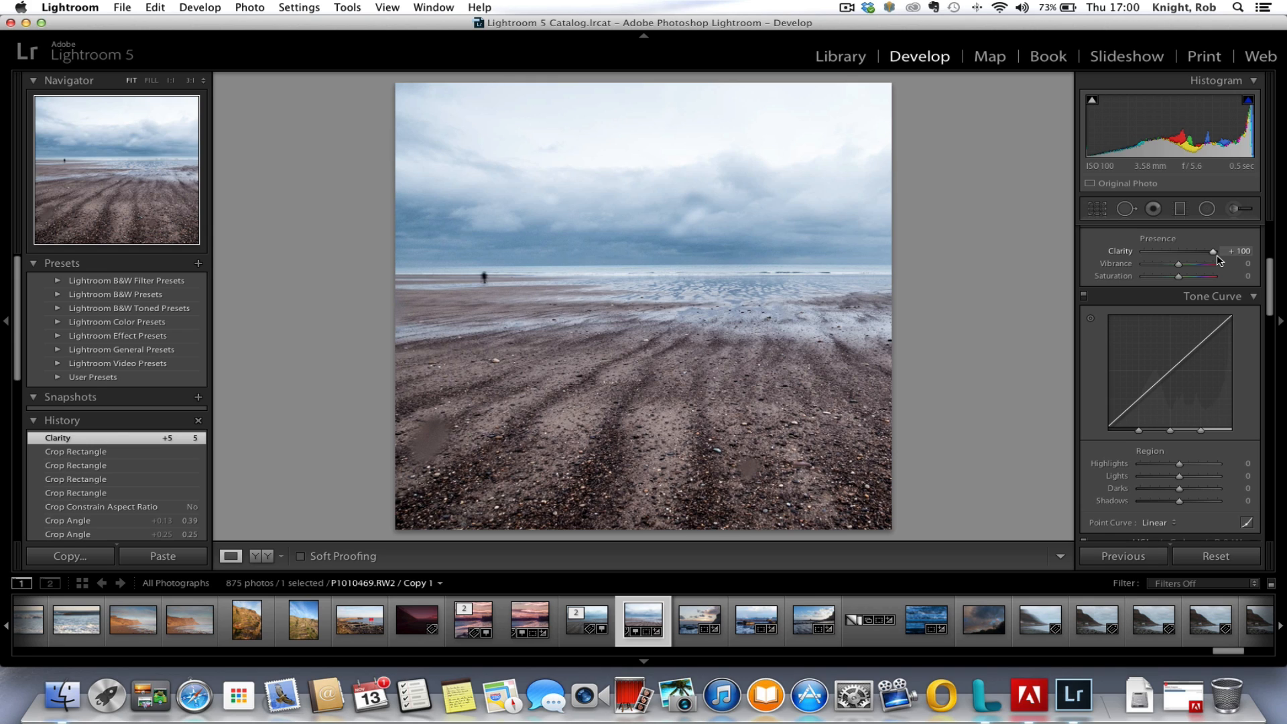
pyautogui.moveTo(1219, 260); pyautogui.dragTo(1117, 263)
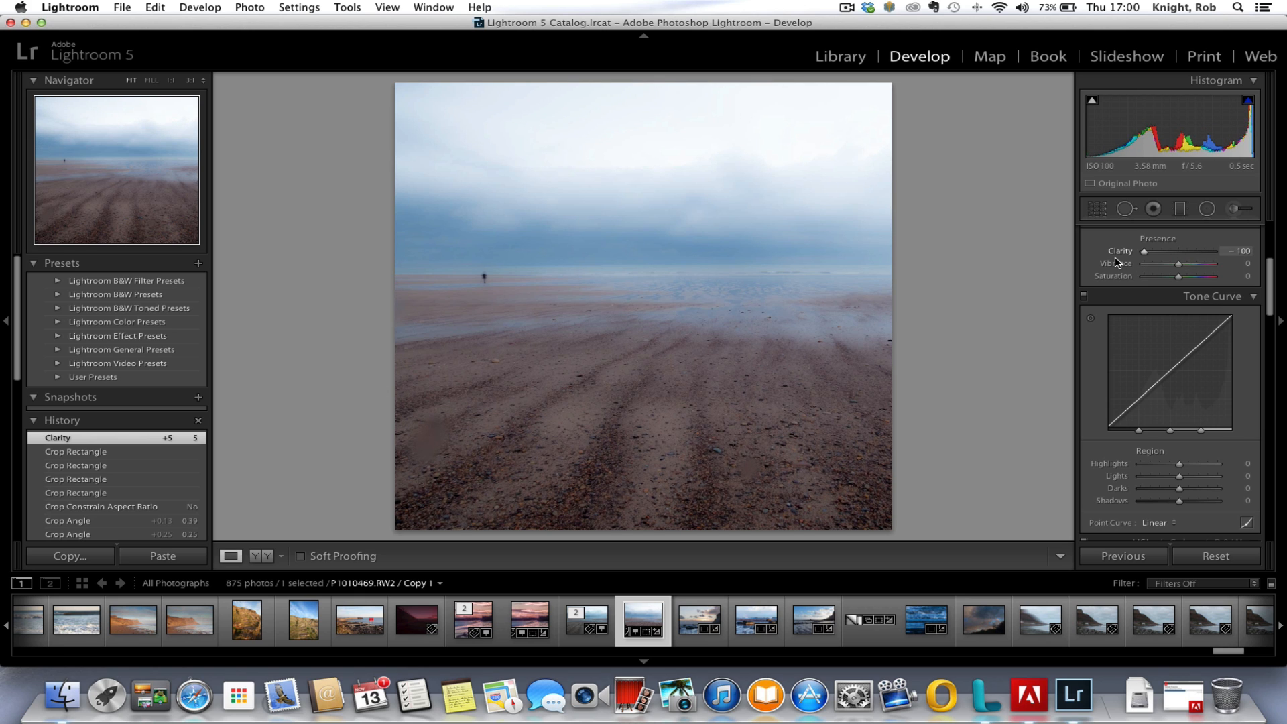
pyautogui.moveTo(1117, 262); pyautogui.dragTo(1178, 260)
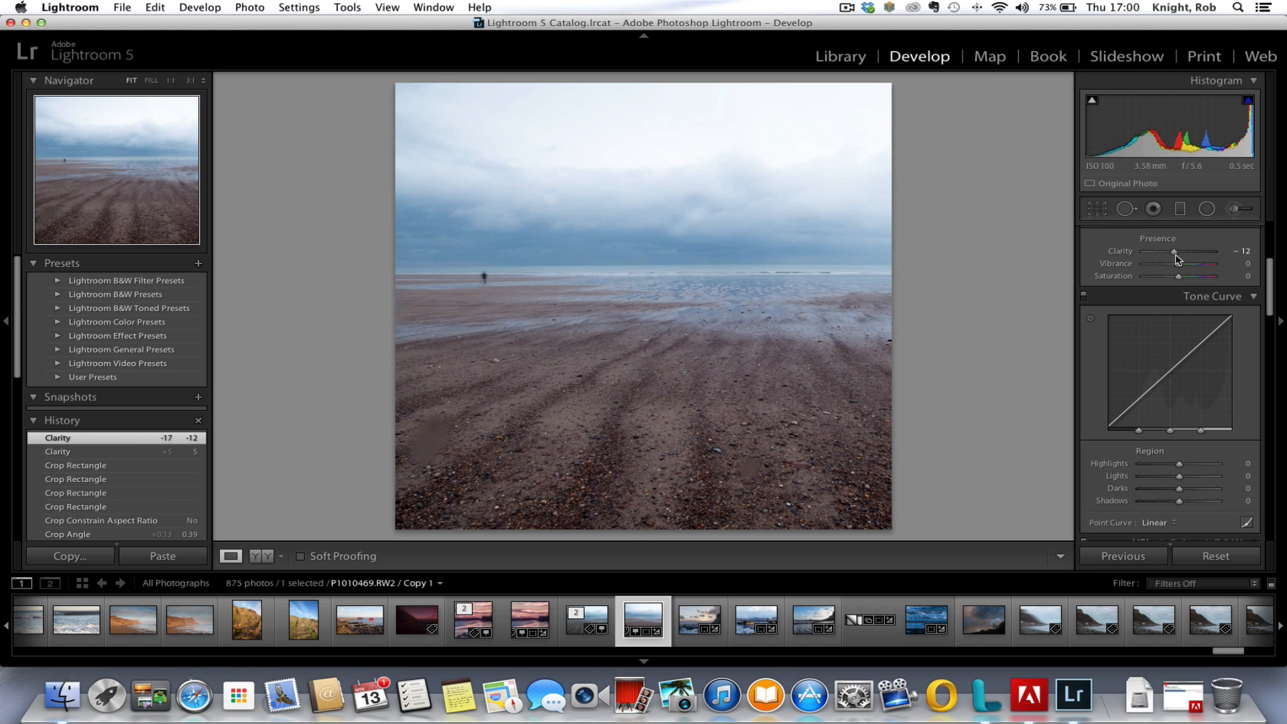
pyautogui.doubleClick(1177, 257)
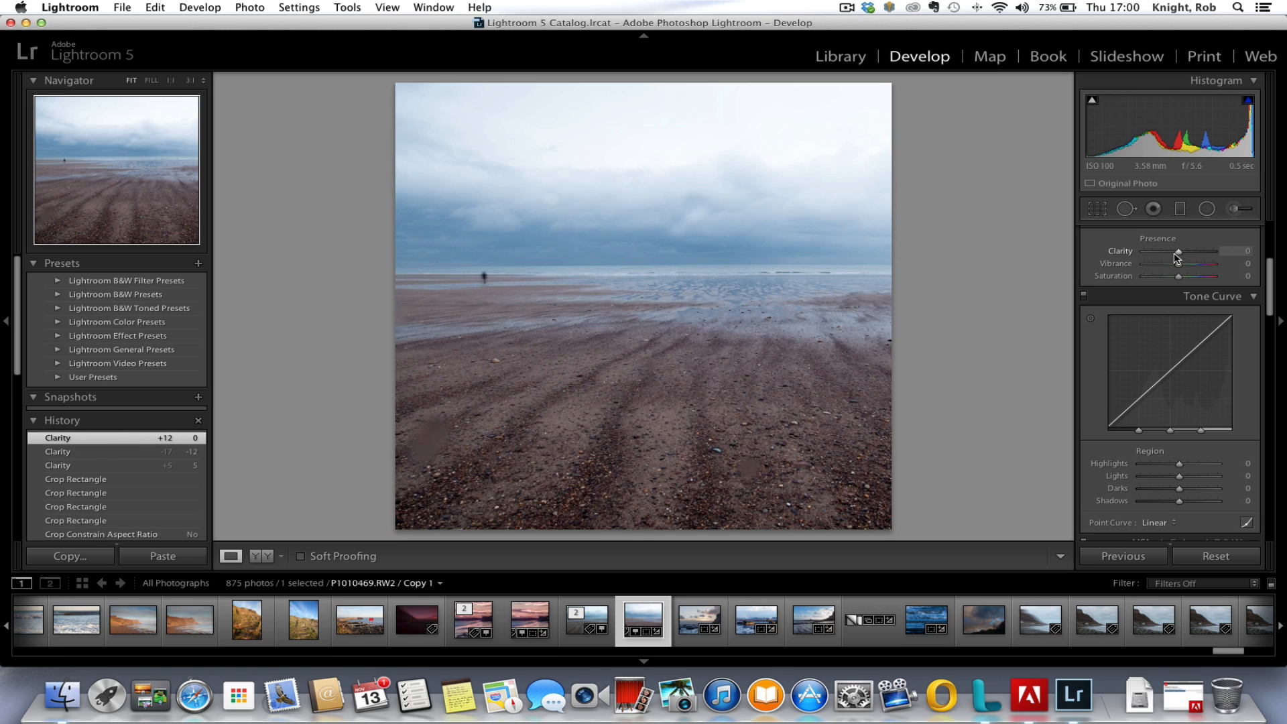
# Step: Set Clarity to +10 and Vibrance to -14
pyautogui.moveTo(1180, 254); pyautogui.dragTo(1181, 255)
pyautogui.moveTo(1181, 255); pyautogui.dragTo(1185, 257)
pyautogui.moveTo(1184, 255); pyautogui.dragTo(1184, 255)
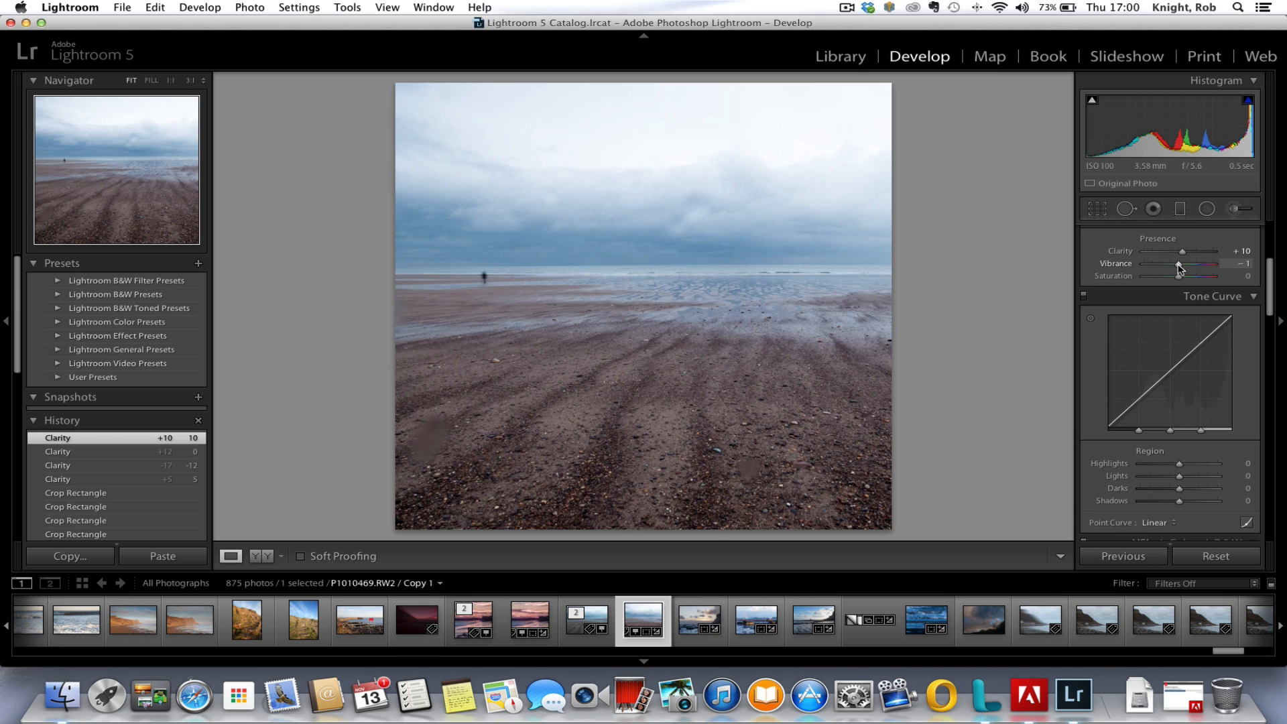
pyautogui.moveTo(1179, 265)
pyautogui.mouseDown()
pyautogui.moveTo(1159, 265)
pyautogui.moveTo(1195, 267)
pyautogui.moveTo(1174, 272)
pyautogui.mouseUp()
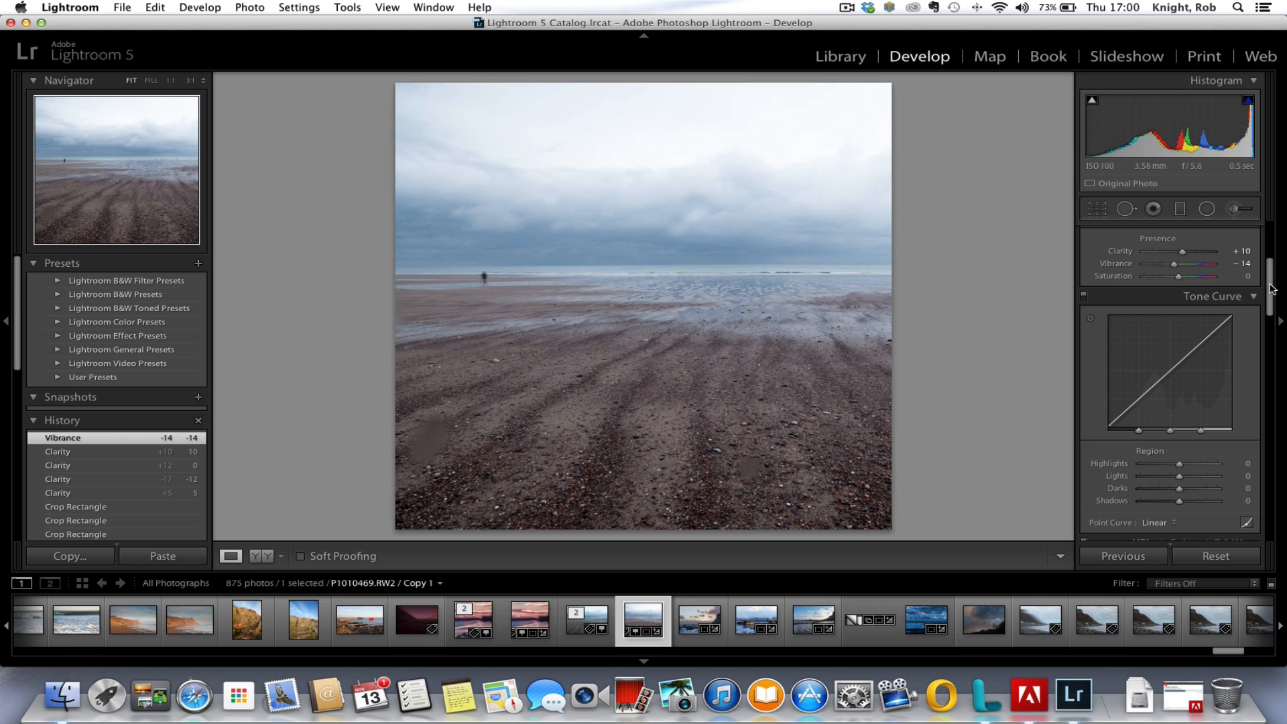
# Step: Try the B&W conversion of the beach photo and return to the HSL colour adjustments
pyautogui.scroll(-5, 1272, 289)
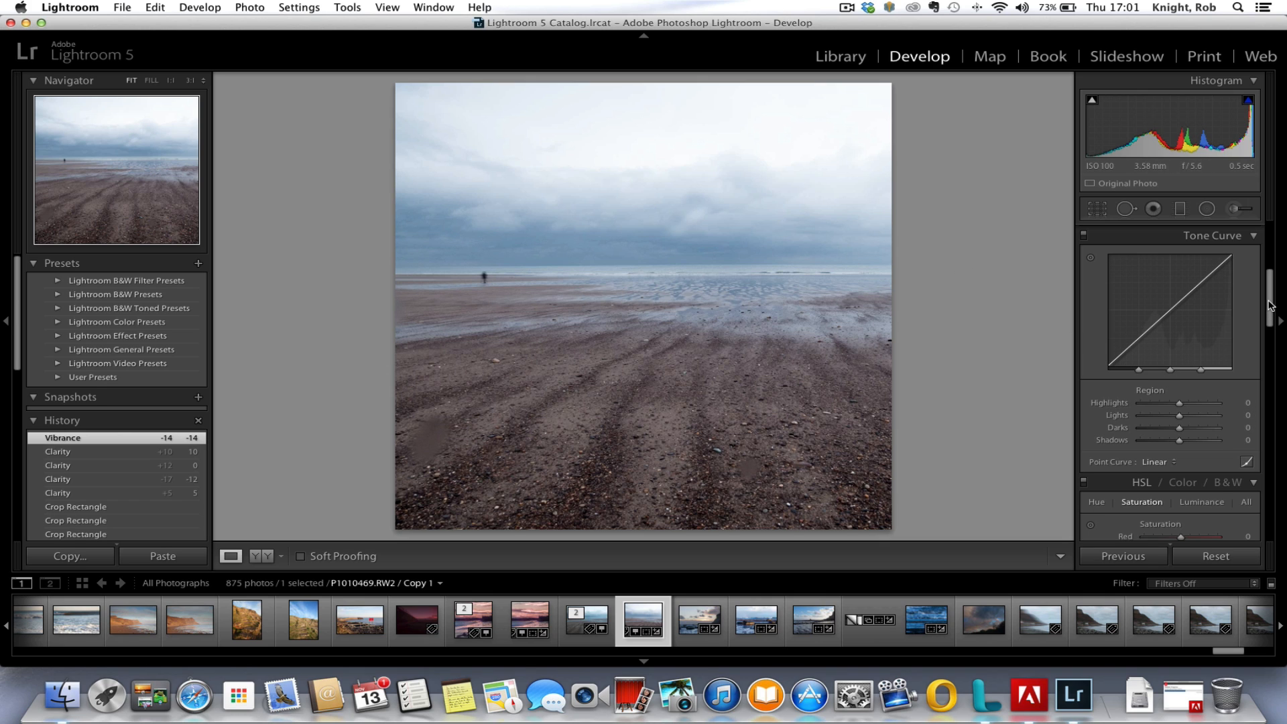
pyautogui.moveTo(1269, 305); pyautogui.dragTo(1269, 349)
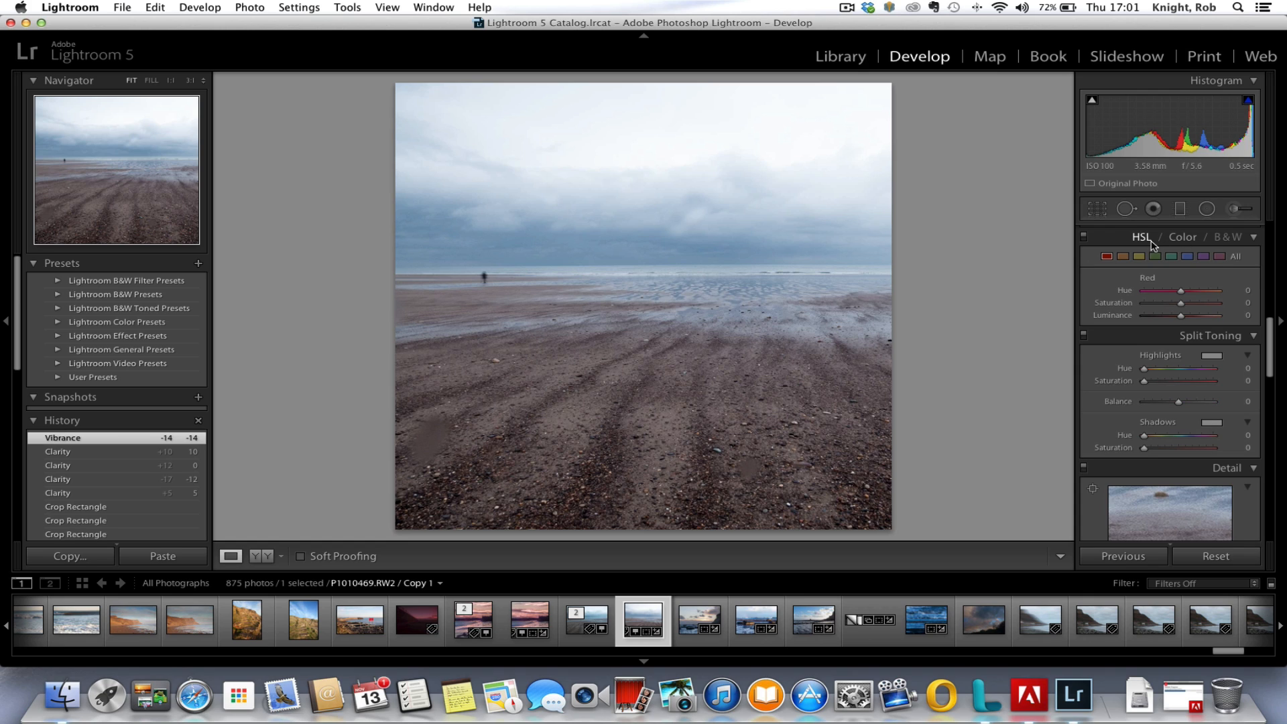
pyautogui.click(1221, 240)
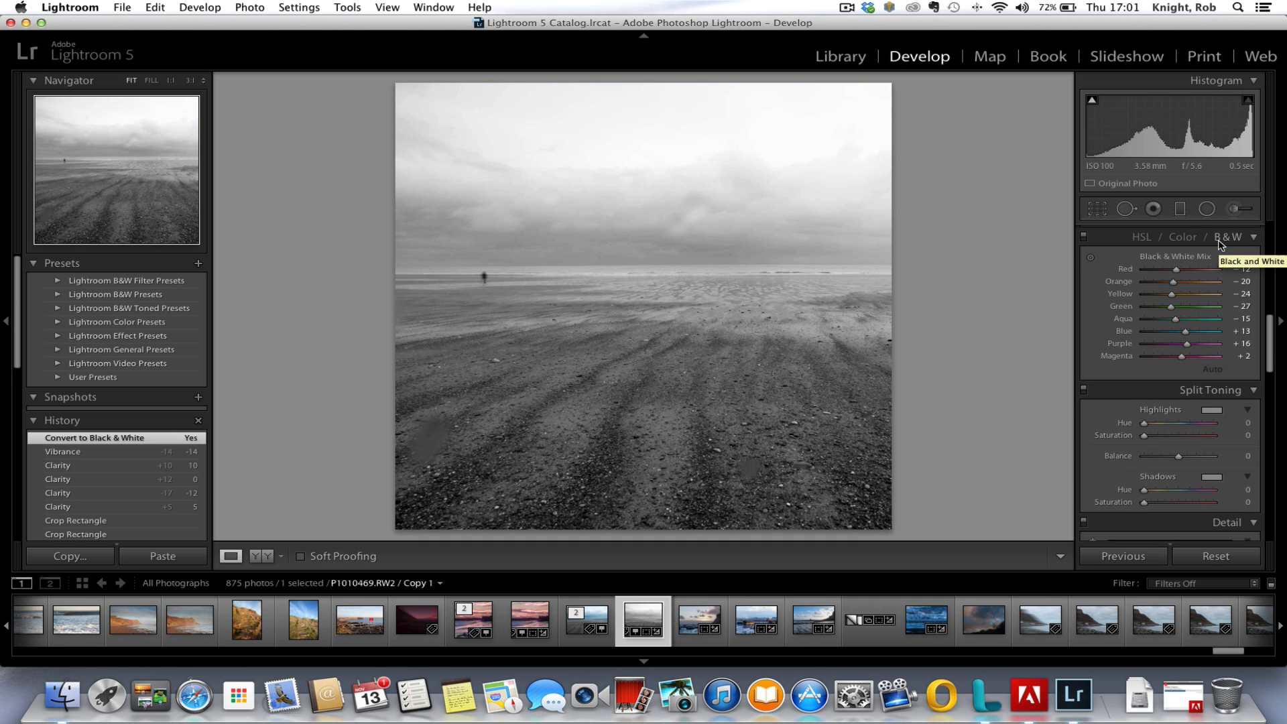
pyautogui.click(1141, 240)
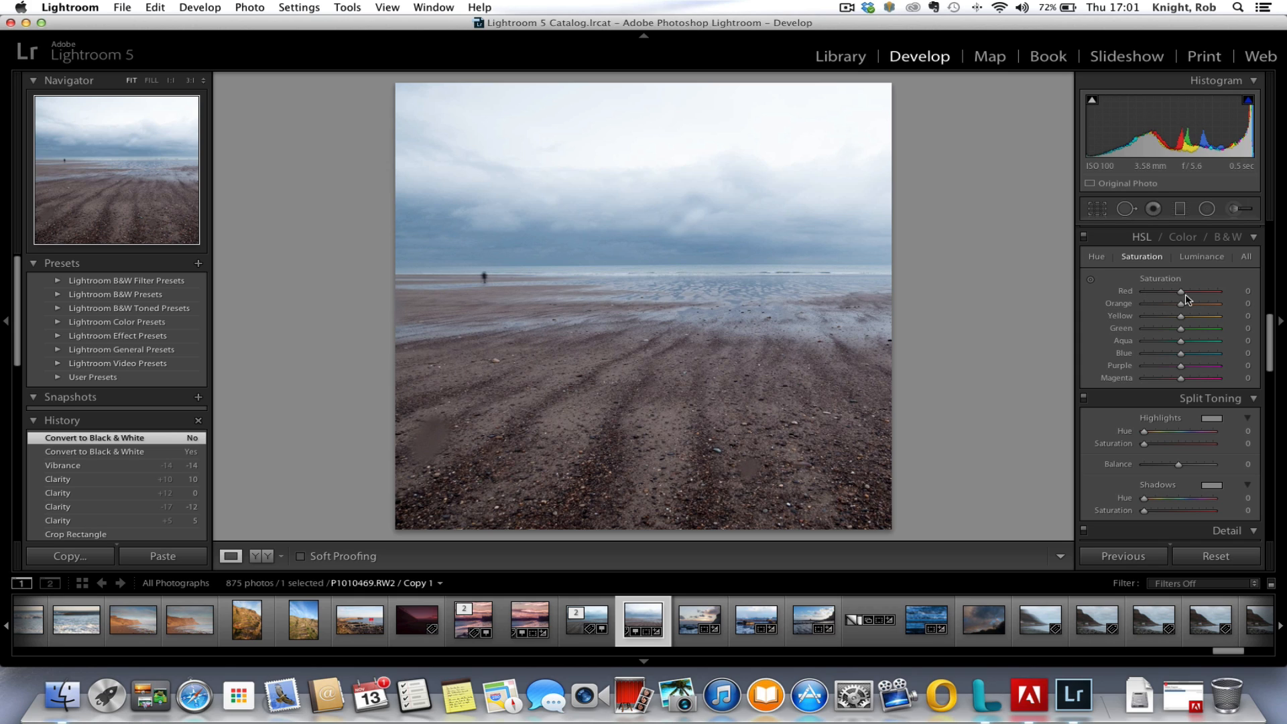
# Step: Reduce HSL Saturation with the targeted adjustment tool on the sea, sky and sand: Red -29, Orange -21, Aqua -1, Blue -10
pyautogui.click(1097, 257)
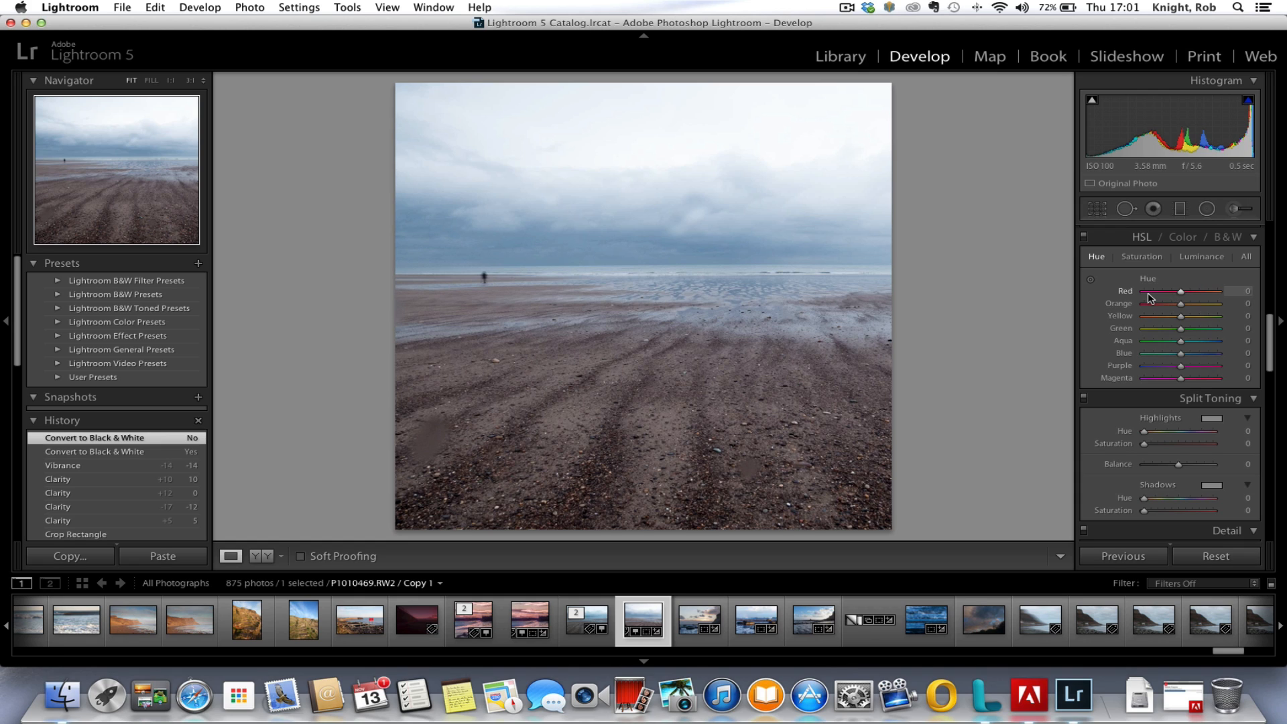
pyautogui.click(1201, 259)
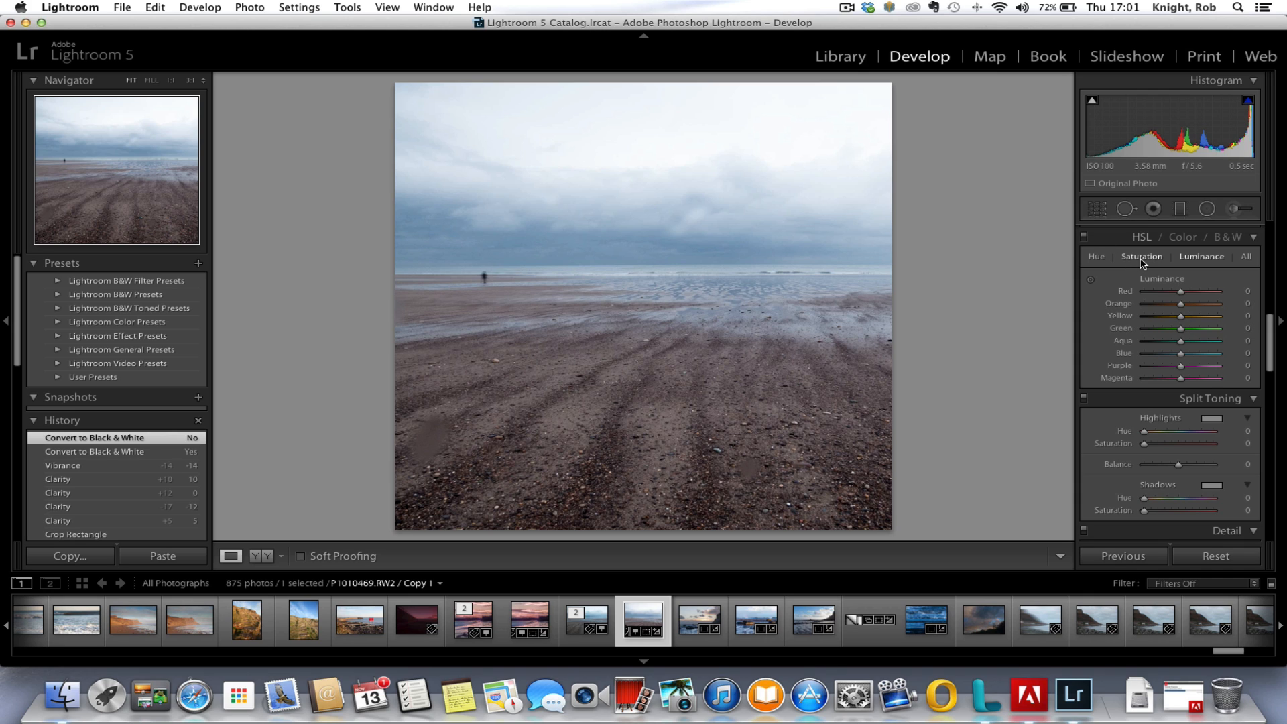
pyautogui.click(1143, 261)
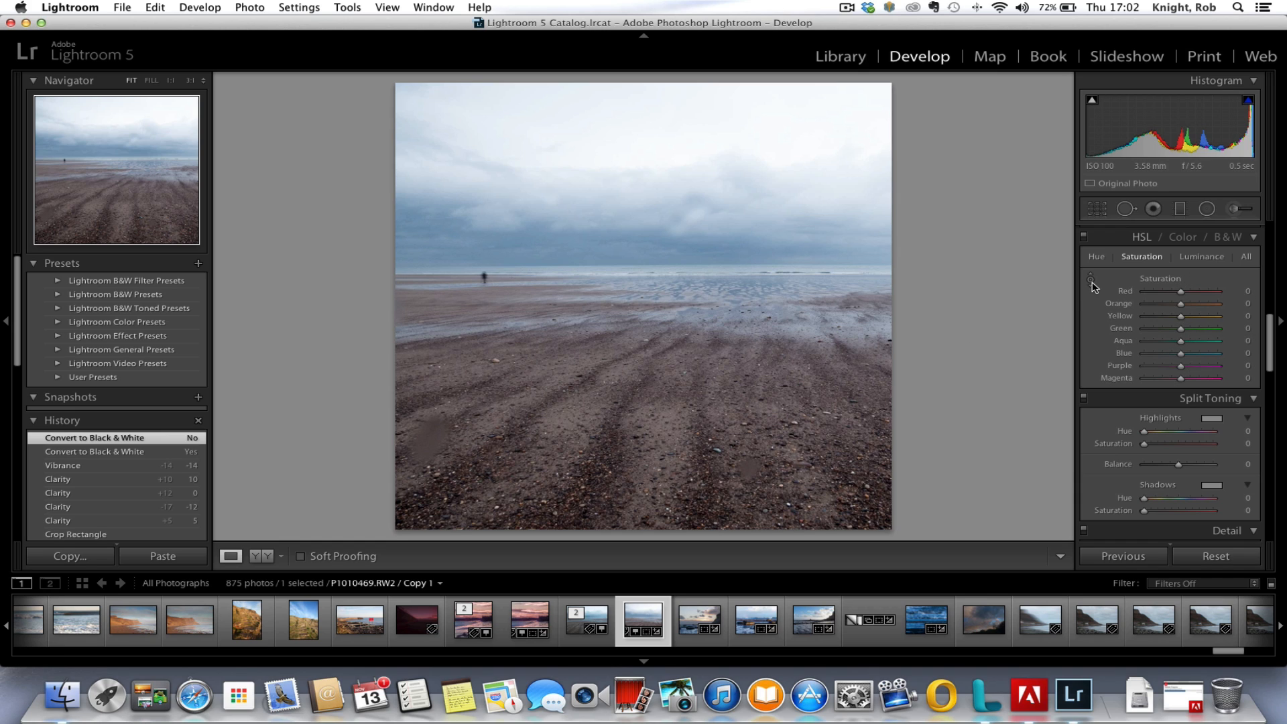
pyautogui.click(1092, 282)
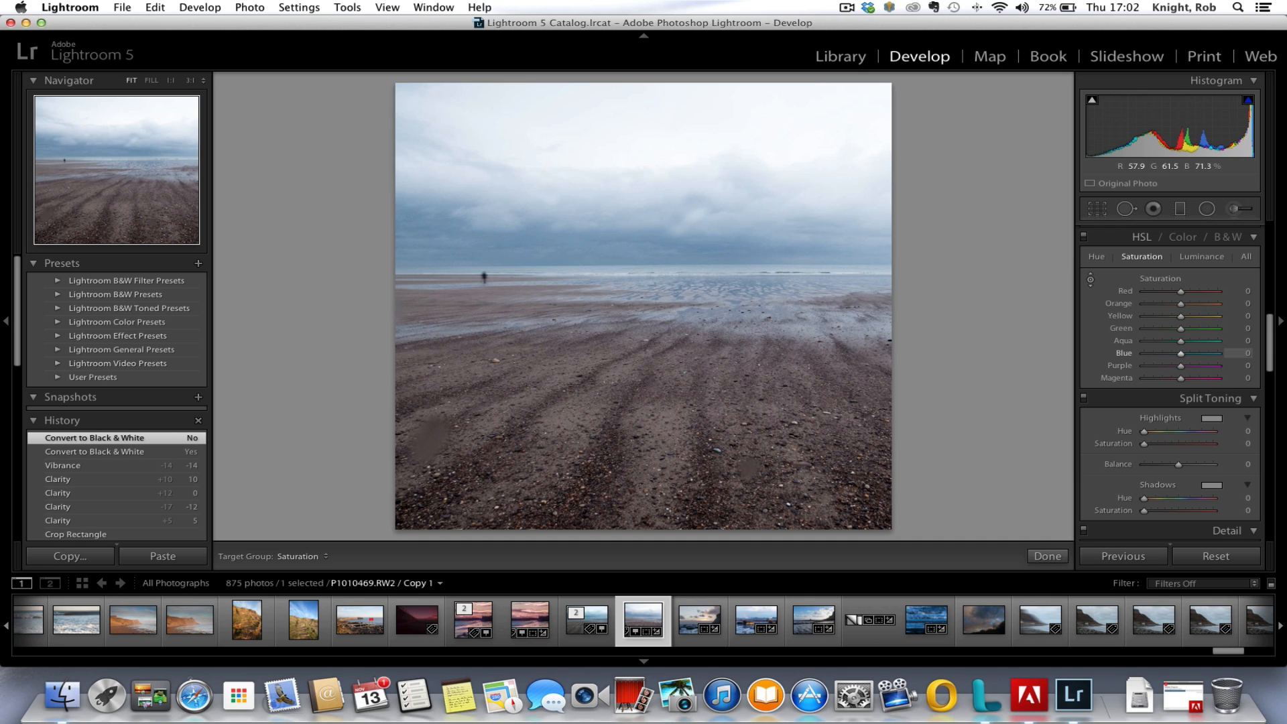
pyautogui.moveTo(724, 298)
pyautogui.mouseDown()
pyautogui.moveTo(724, 253)
pyautogui.moveTo(724, 298)
pyautogui.mouseUp()
pyautogui.moveTo(724, 305); pyautogui.dragTo(724, 305)
pyautogui.moveTo(565, 242); pyautogui.dragTo(566, 241)
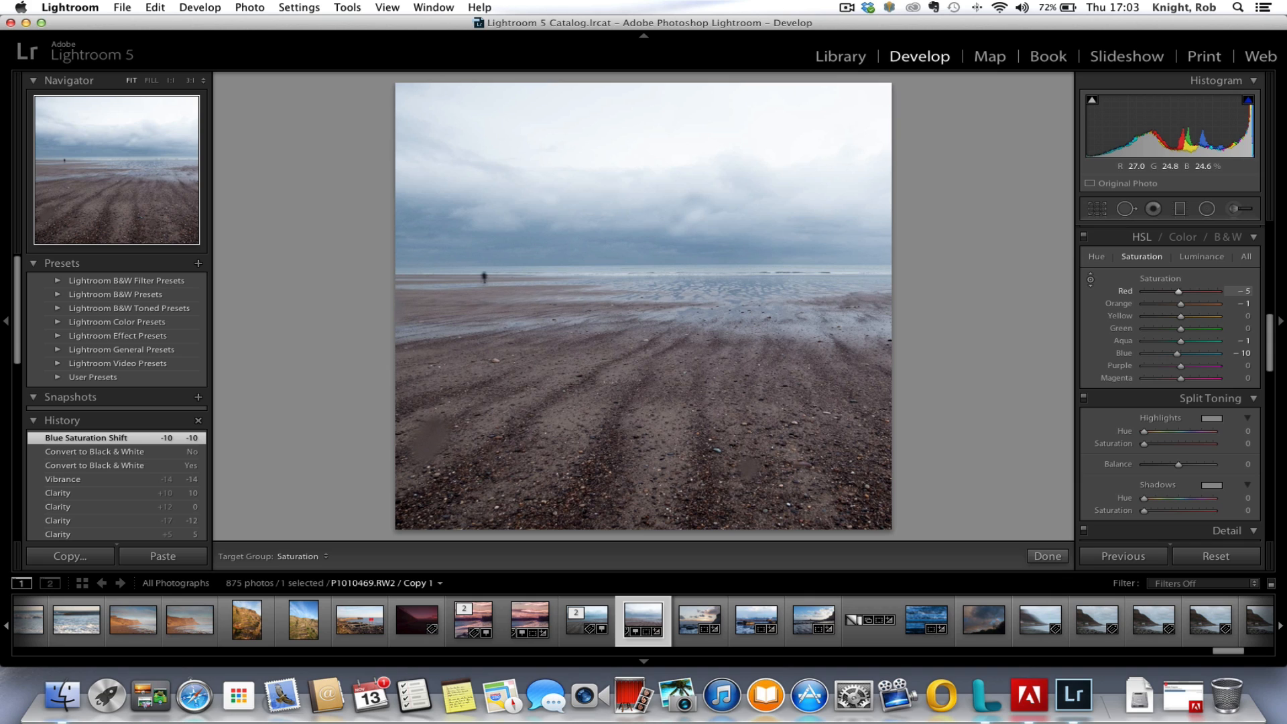
pyautogui.moveTo(617, 429); pyautogui.dragTo(559, 408)
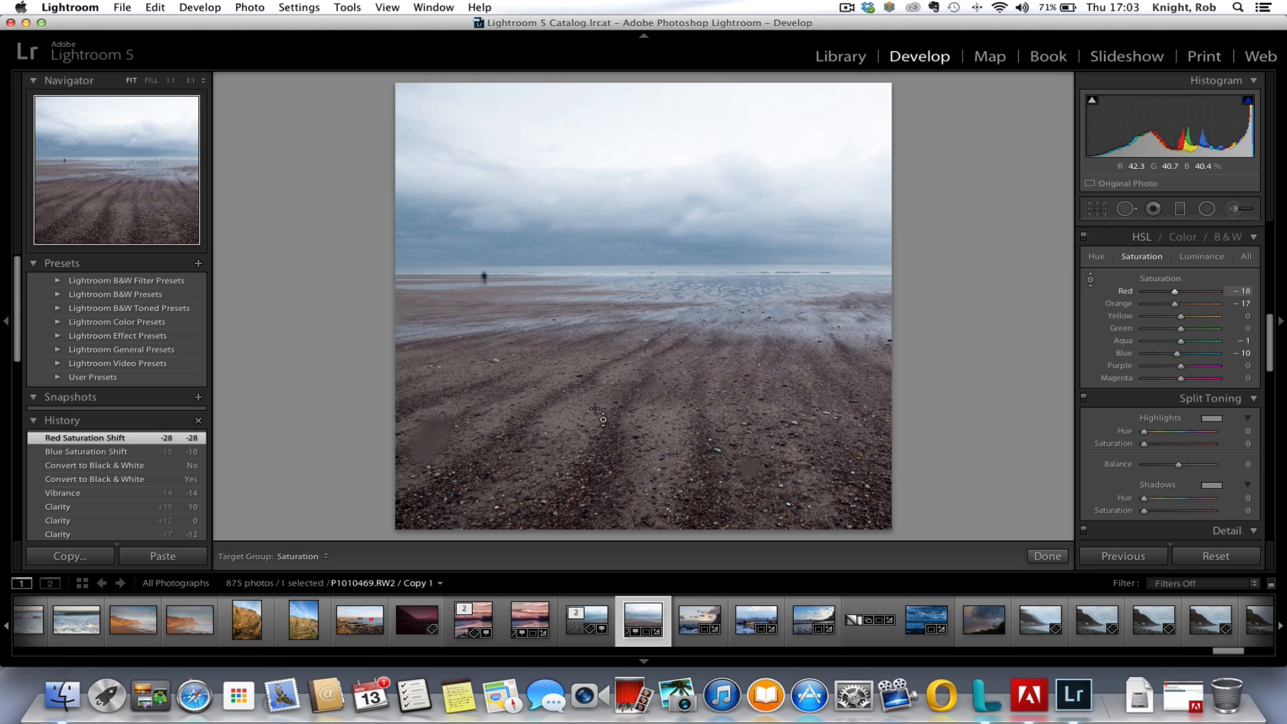
pyautogui.moveTo(595, 408); pyautogui.dragTo(595, 410)
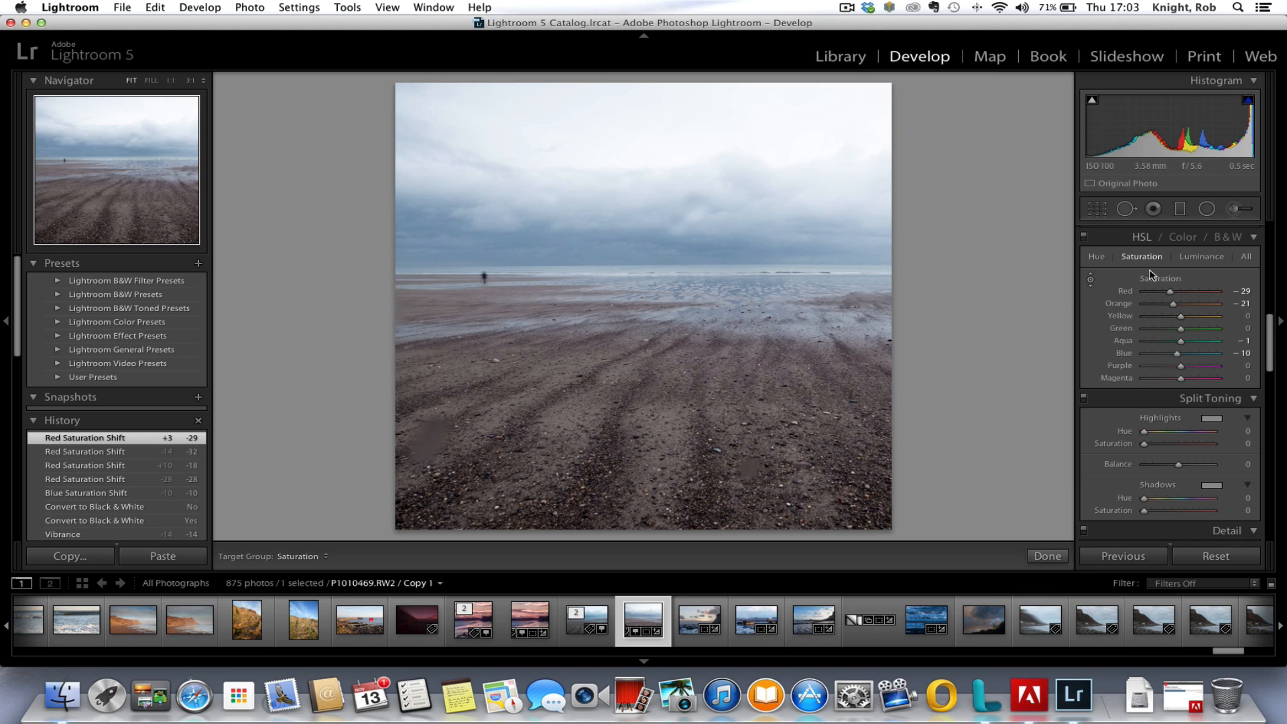
# Step: Set the sharpening Radius to 0.5 and point the detail preview at the foreground pebbles
pyautogui.click(1193, 263)
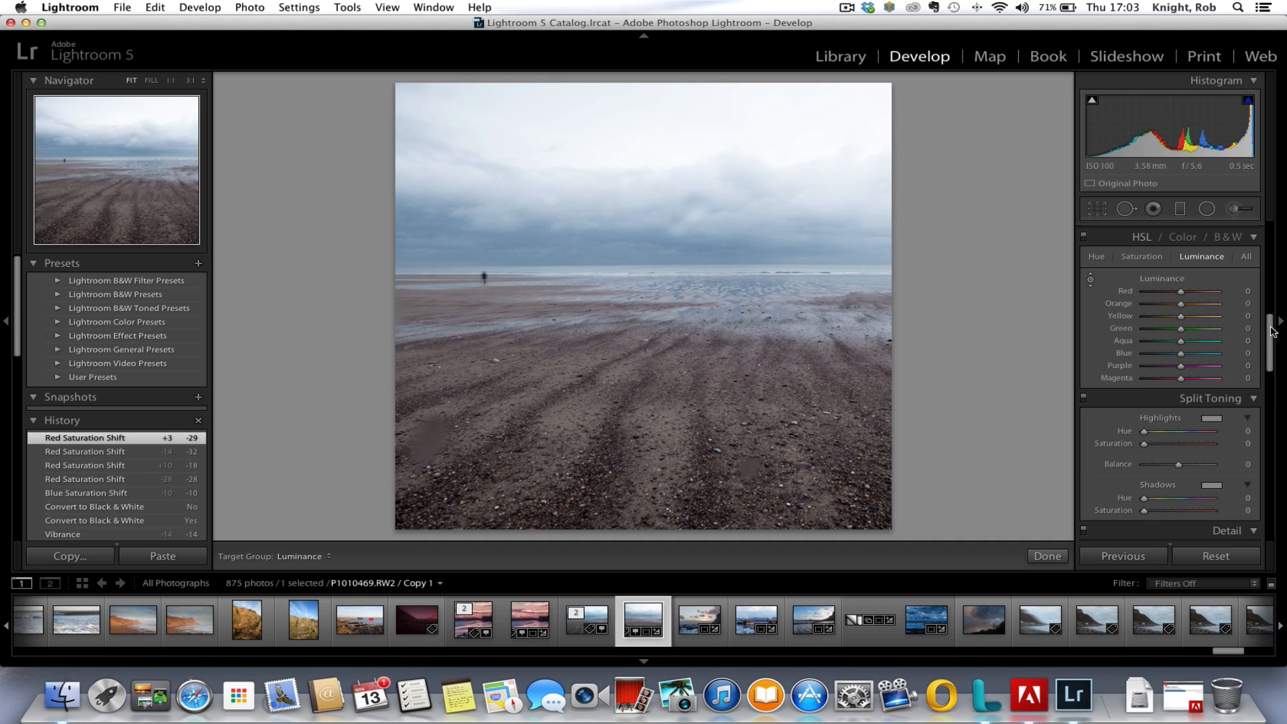
pyautogui.moveTo(1269, 334); pyautogui.dragTo(1274, 352)
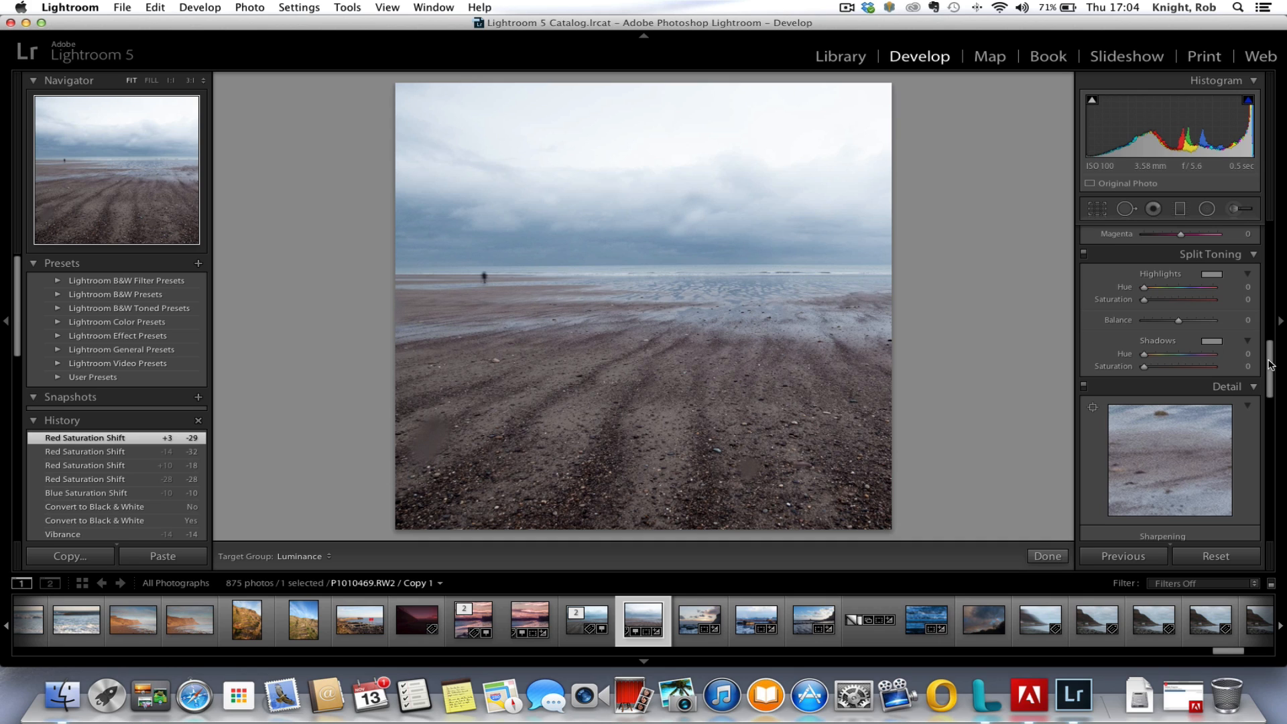
pyautogui.moveTo(1272, 371); pyautogui.dragTo(1280, 392)
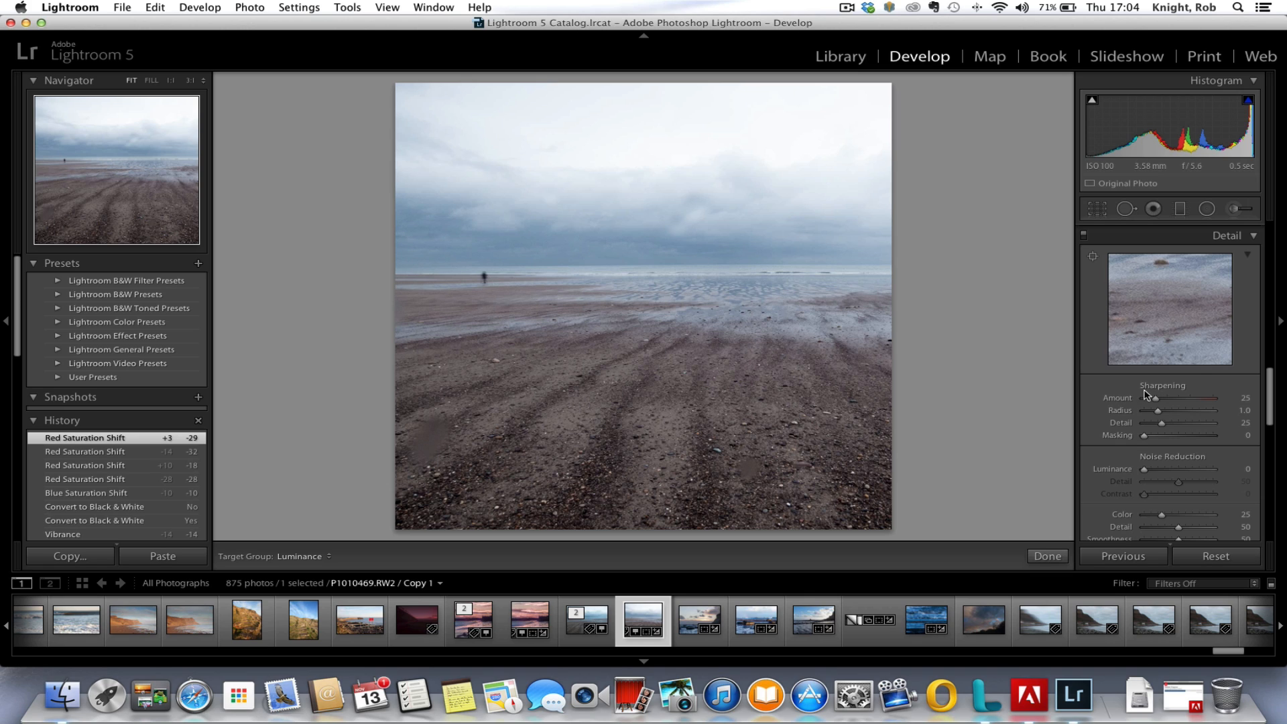
pyautogui.moveTo(1147, 407); pyautogui.dragTo(1148, 416)
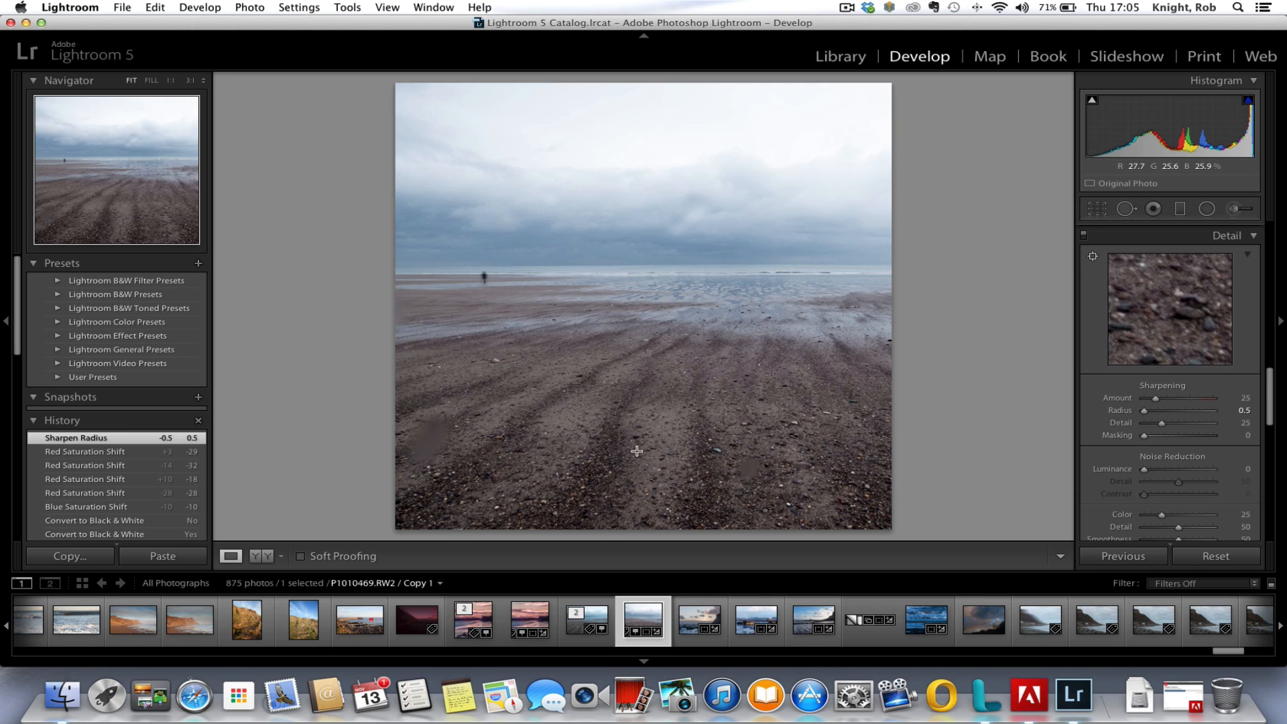
# Step: Point the detail preview at the pale blue pebble in the foreground and set the sharpening Amount to 76
pyautogui.click(717, 452)
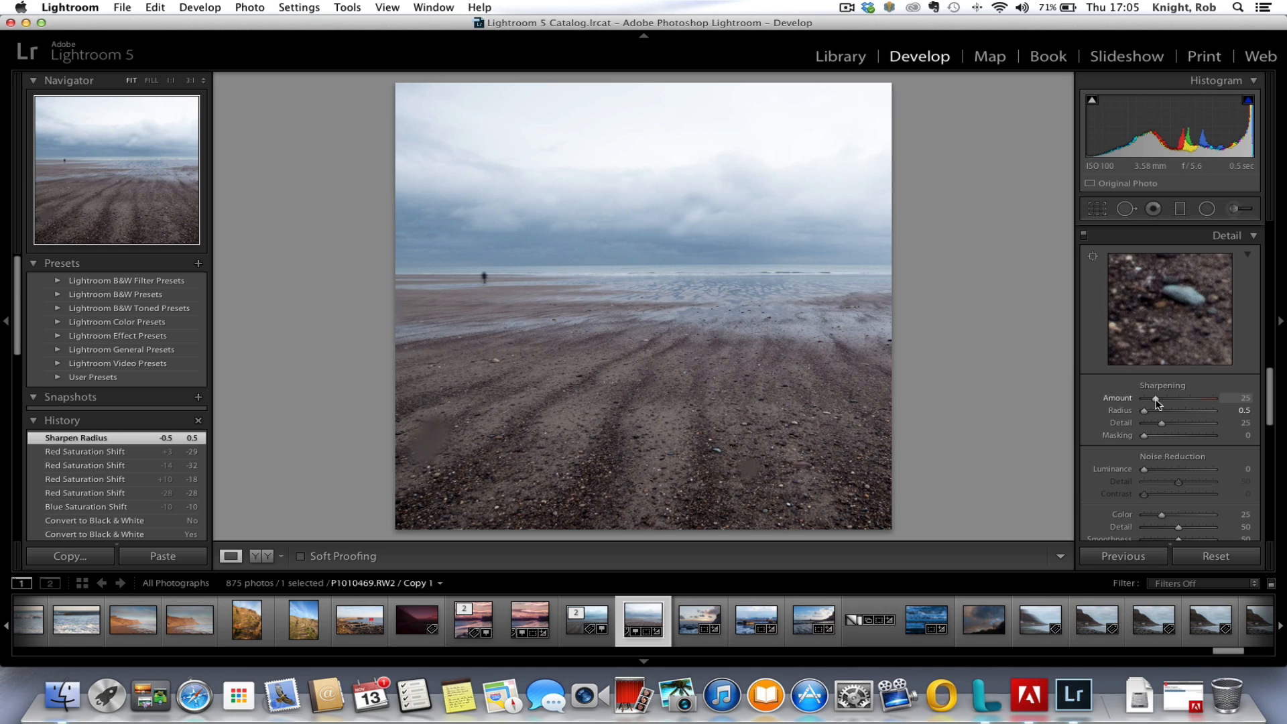
pyautogui.moveTo(1156, 403)
pyautogui.mouseDown()
pyautogui.moveTo(1227, 405)
pyautogui.moveTo(1123, 408)
pyautogui.moveTo(1172, 408)
pyautogui.mouseUp()
pyautogui.moveTo(1172, 408); pyautogui.dragTo(1182, 409)
pyautogui.moveTo(1180, 407); pyautogui.dragTo(1180, 406)
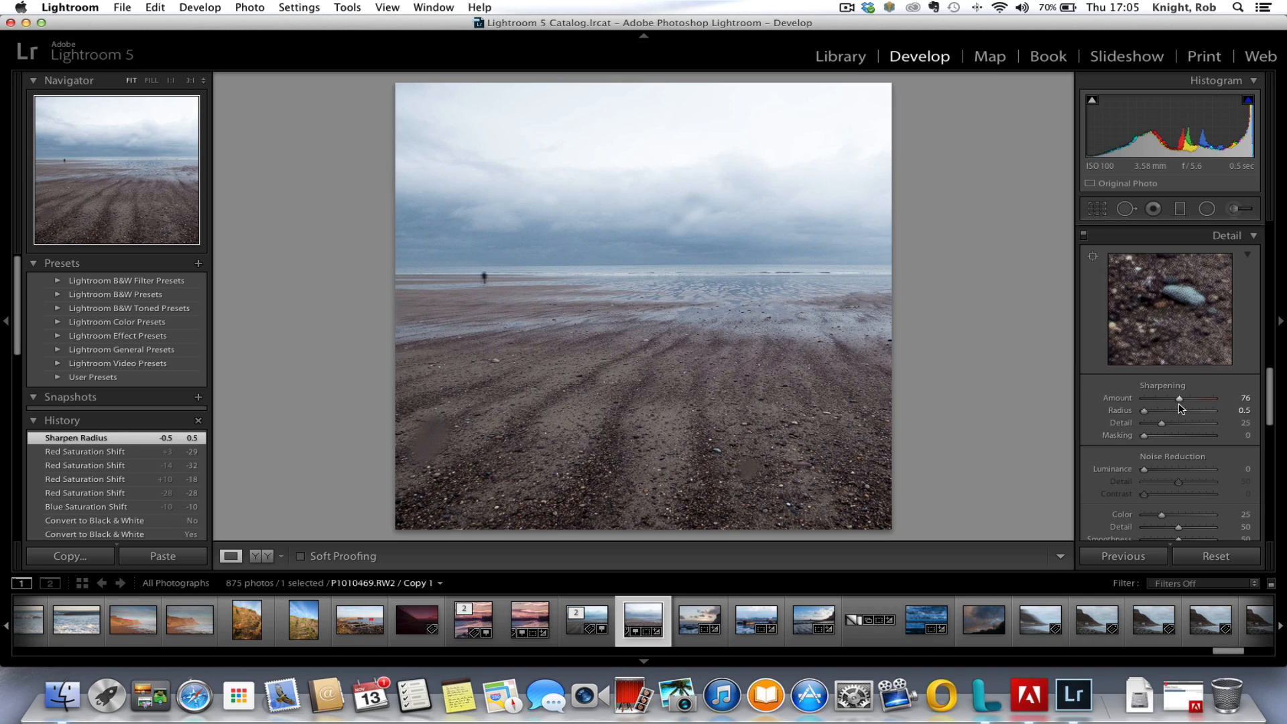
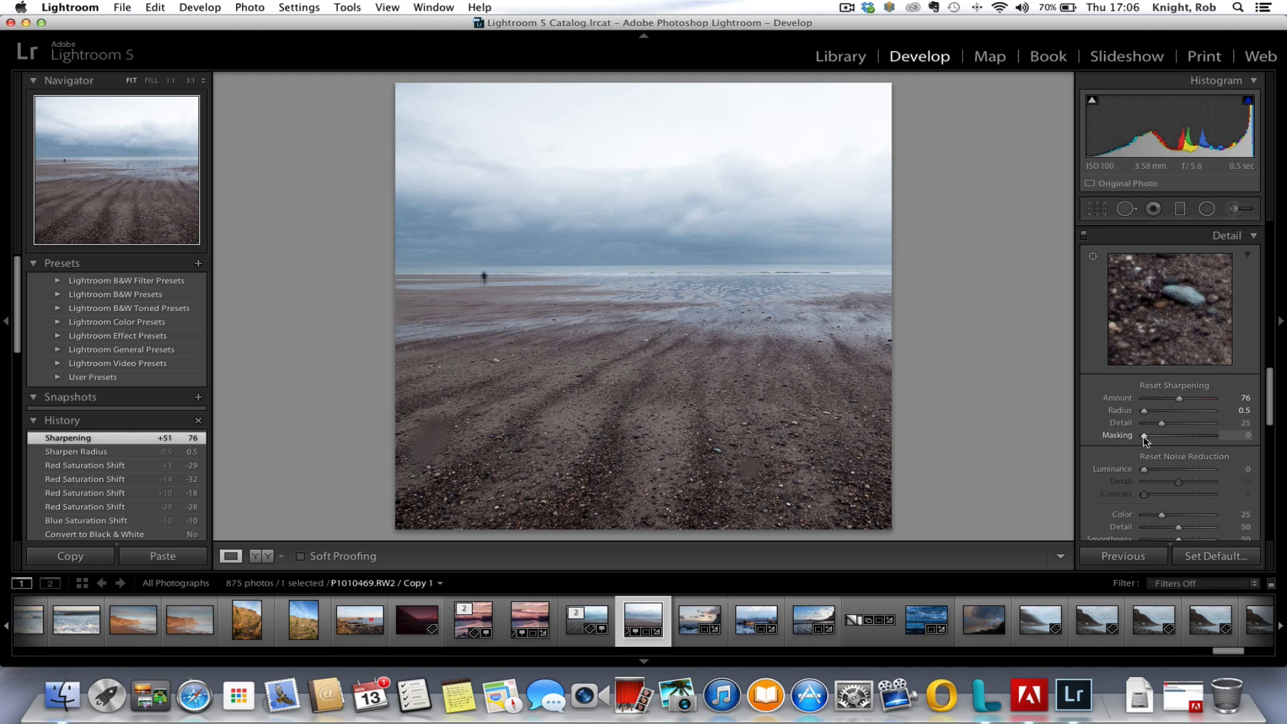
# Step: Set the sharpening Masking to 47 using the black-and-white mask preview, and check the sky and wet sand at 1:1
pyautogui.keyDown('alt'); pyautogui.click(1145, 437); pyautogui.keyUp('alt')
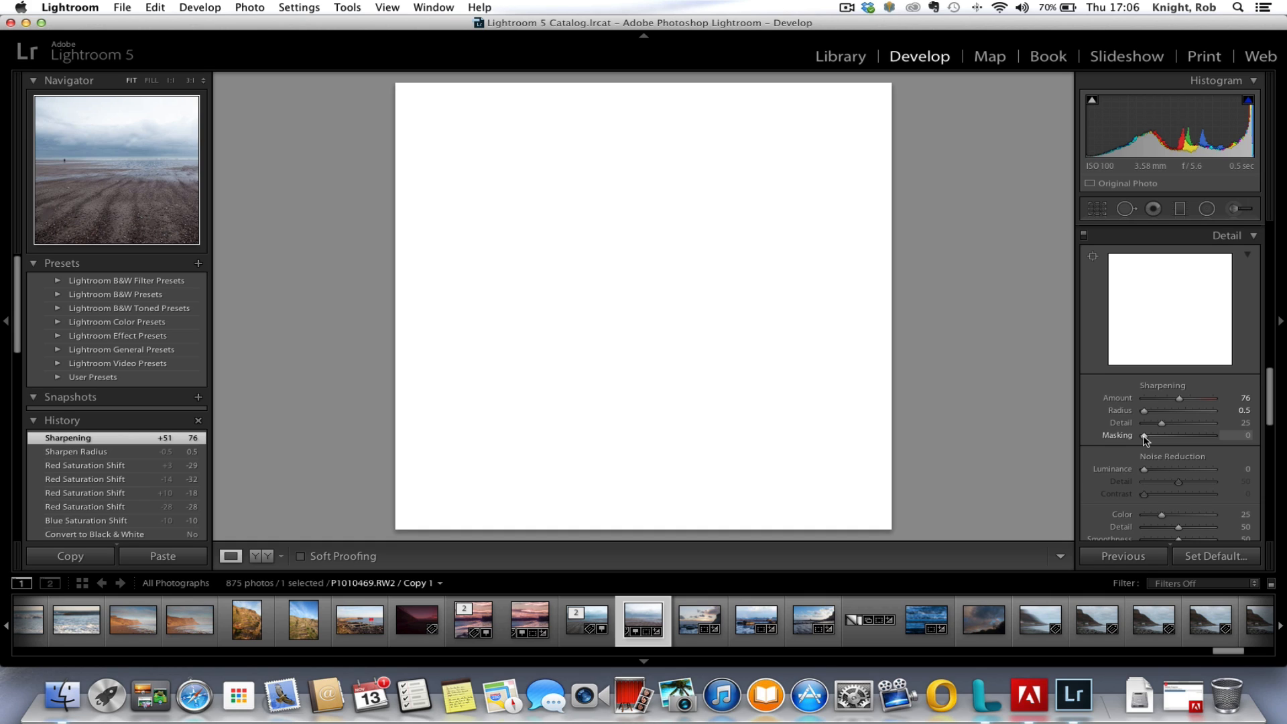
pyautogui.moveTo(1145, 438); pyautogui.dragTo(1151, 440)
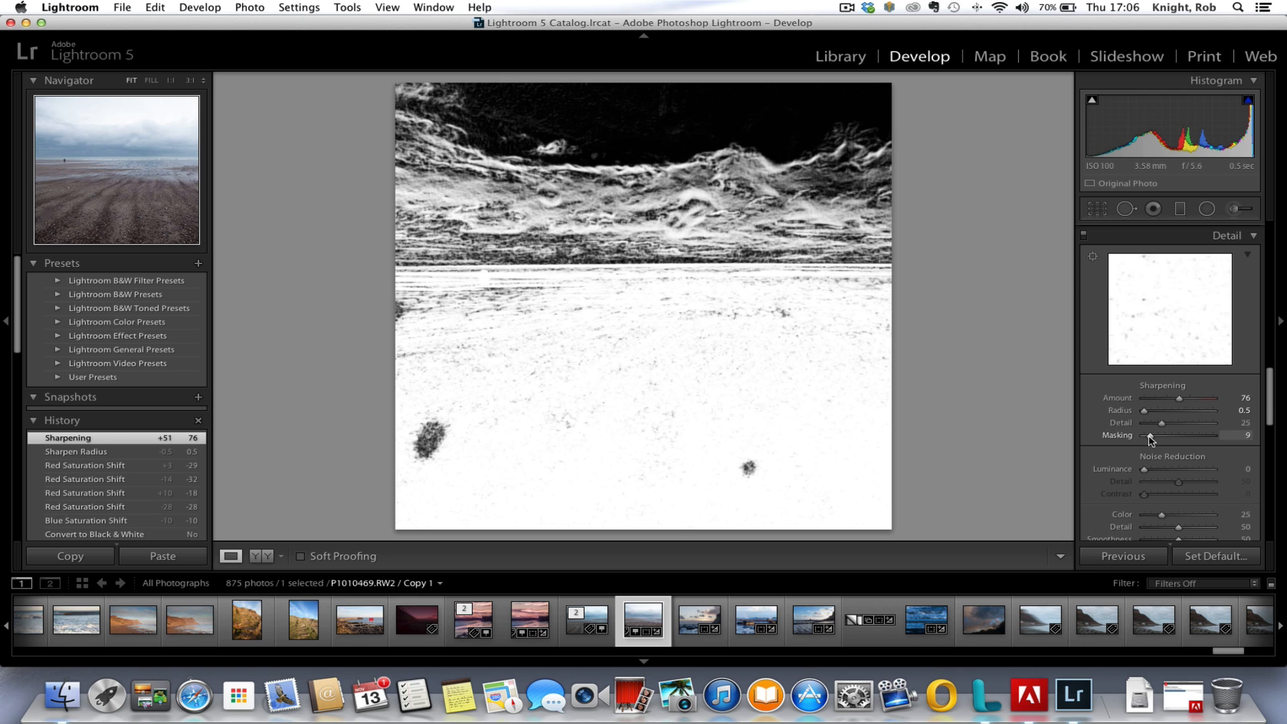
pyautogui.moveTo(1151, 440); pyautogui.dragTo(1178, 444)
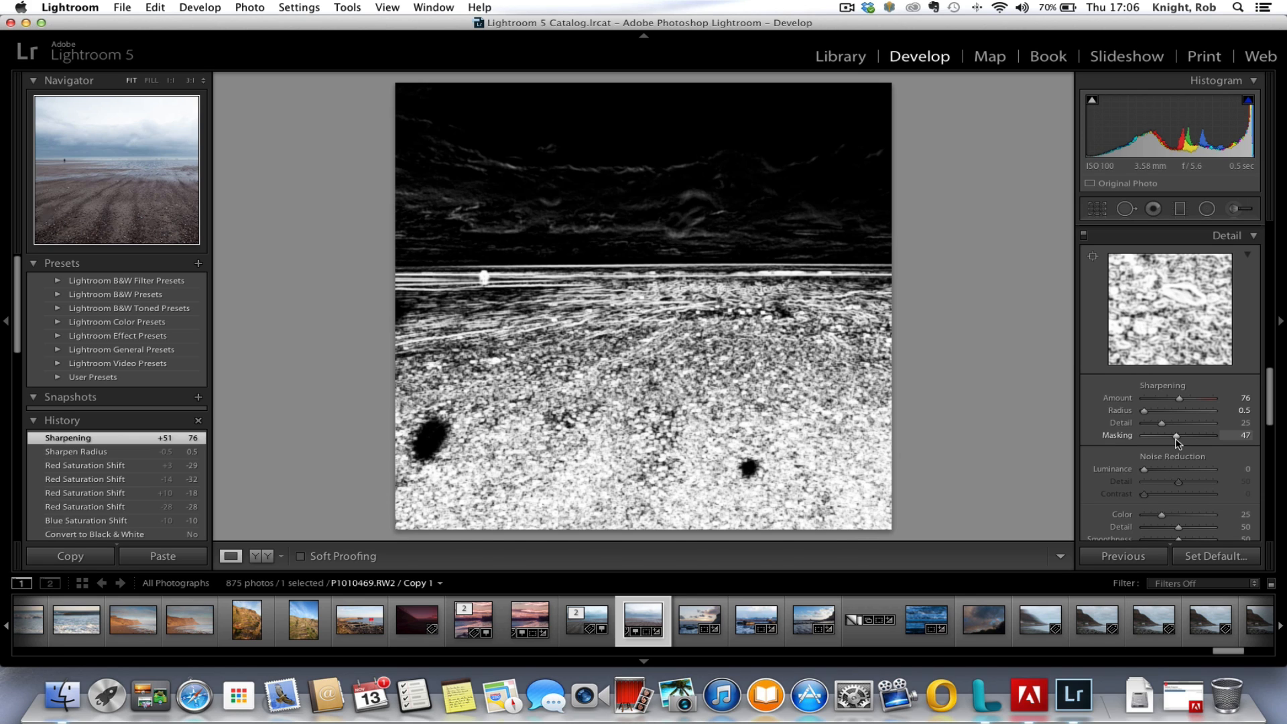
pyautogui.moveTo(1178, 443); pyautogui.dragTo(1178, 438)
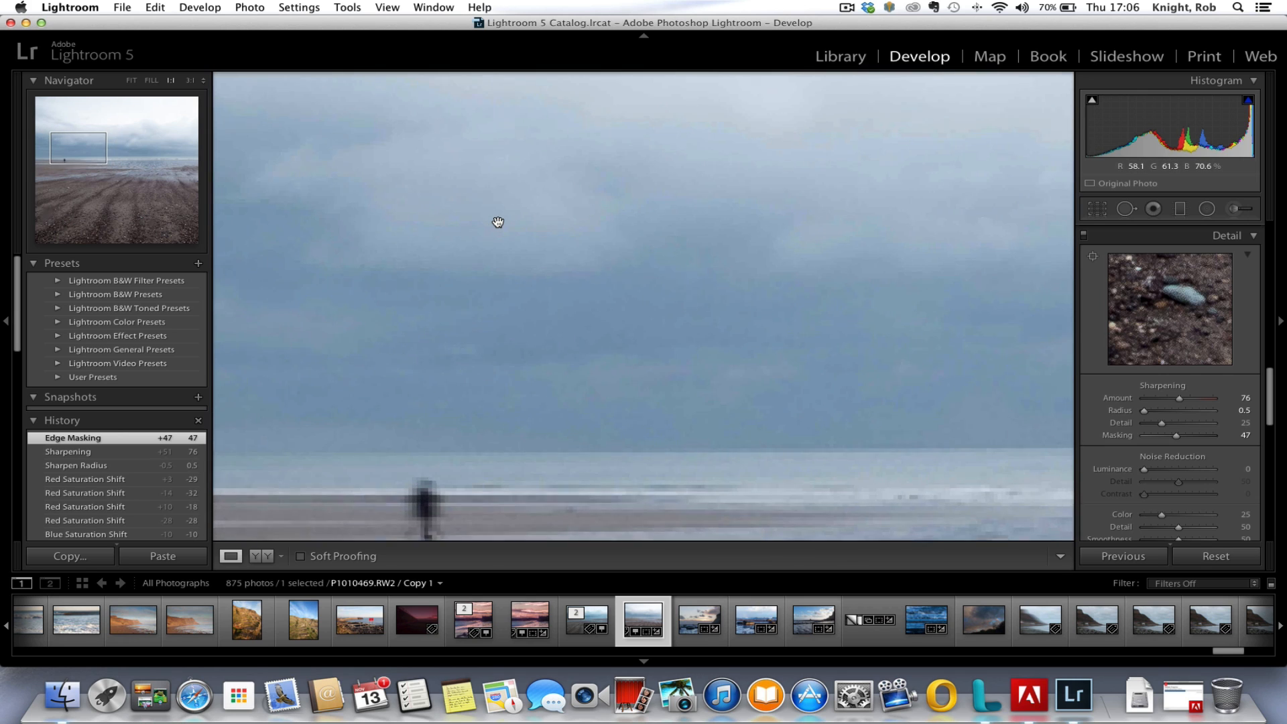
pyautogui.click(498, 222)
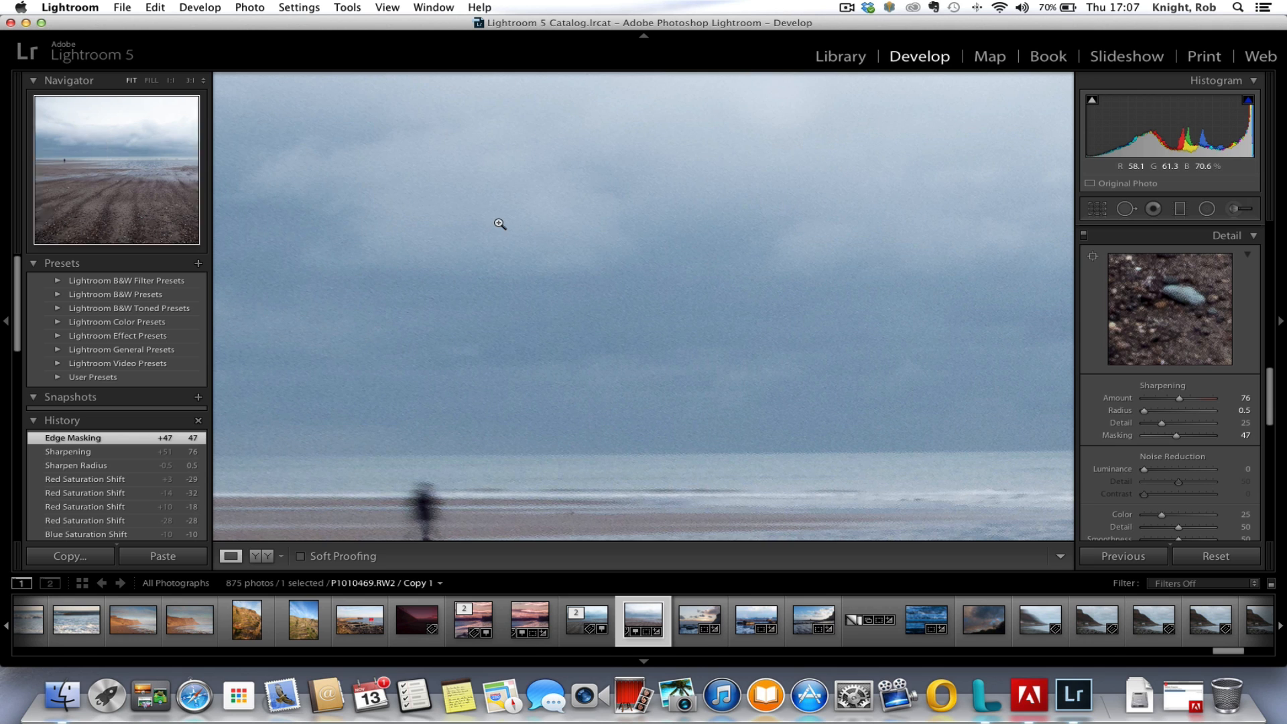
pyautogui.click(500, 222)
pyautogui.click(749, 286)
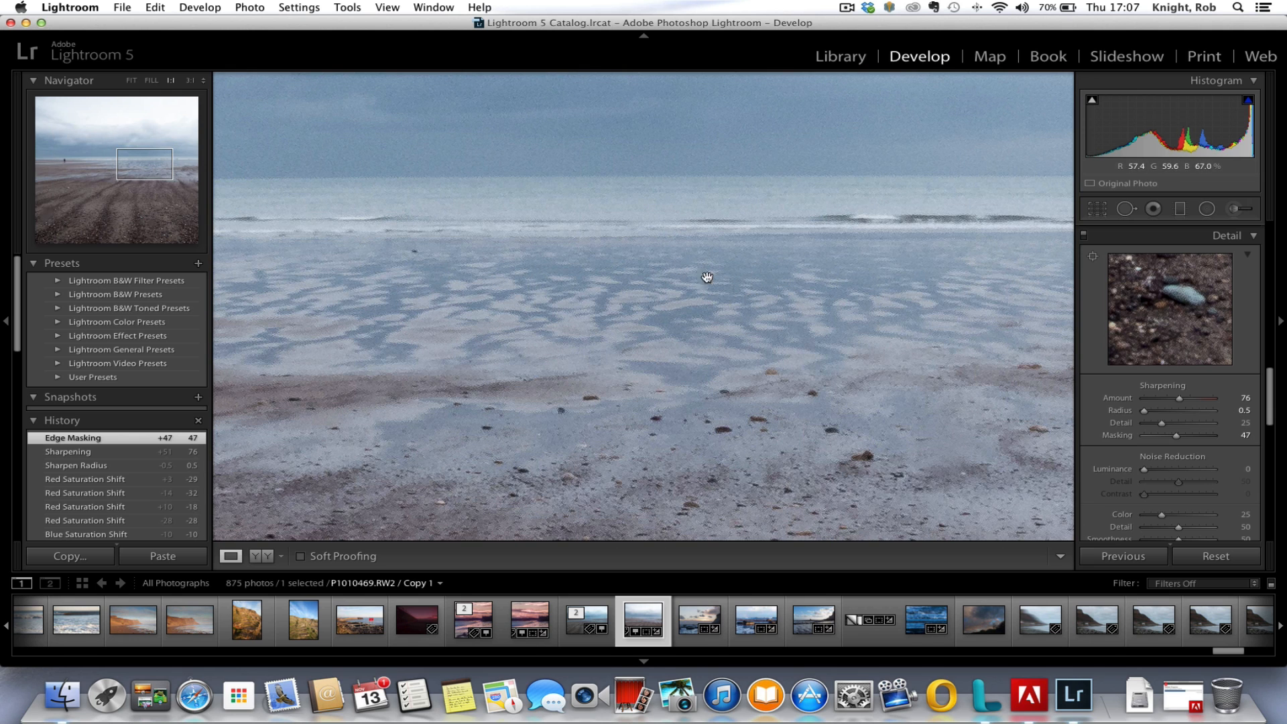
pyautogui.click(769, 307)
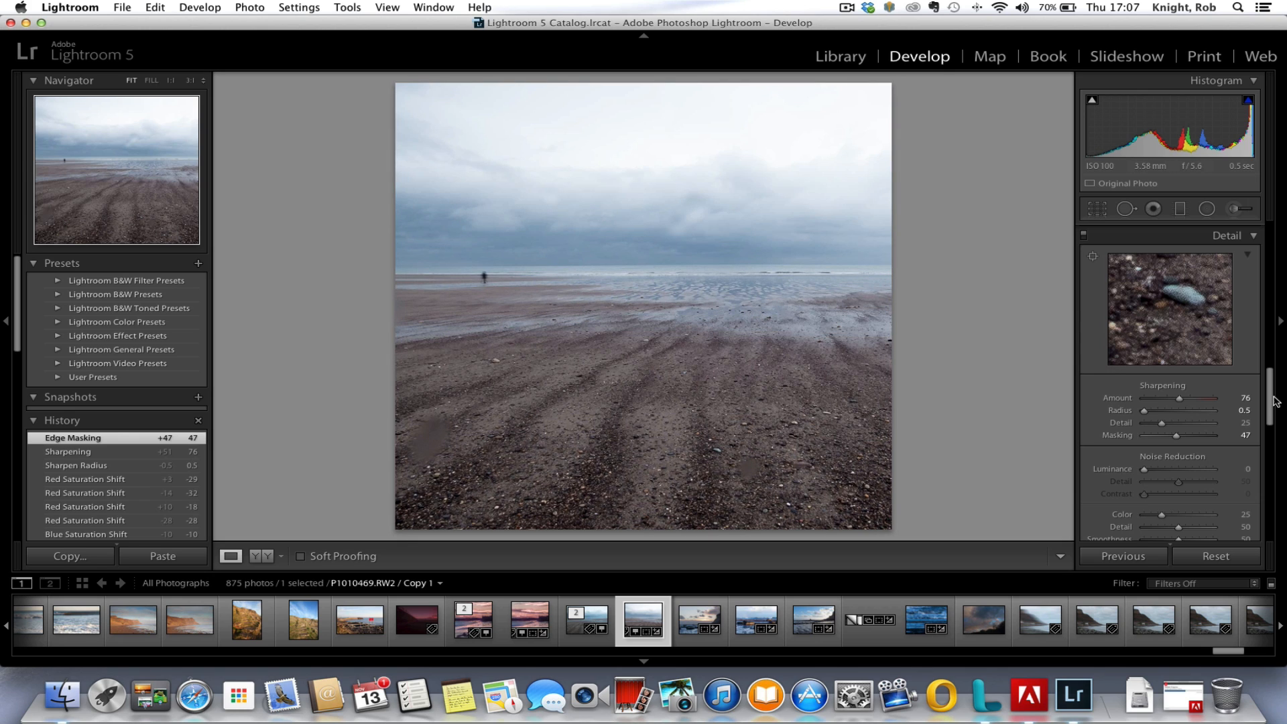
# Step: Set the Post-Crop Vignetting Amount to -16 and inspect the shoreline at 1:1
pyautogui.moveTo(1274, 406); pyautogui.dragTo(1274, 433)
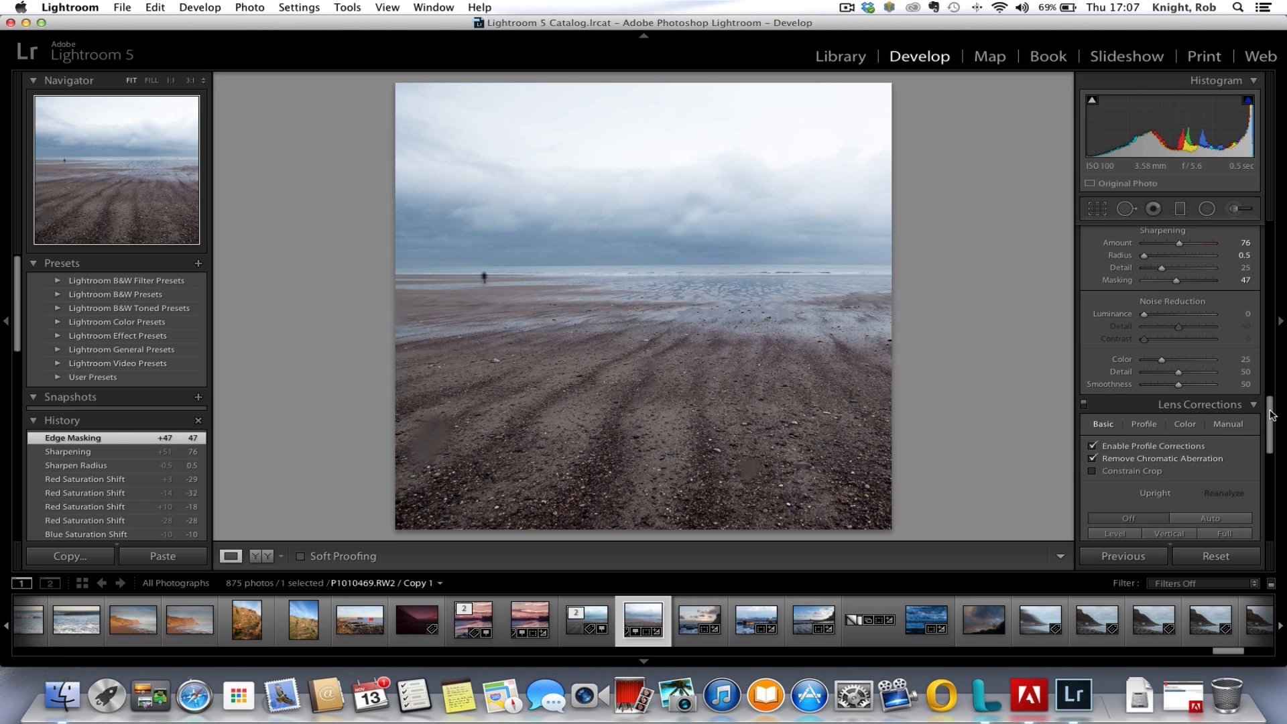
pyautogui.moveTo(1272, 414); pyautogui.dragTo(1272, 487)
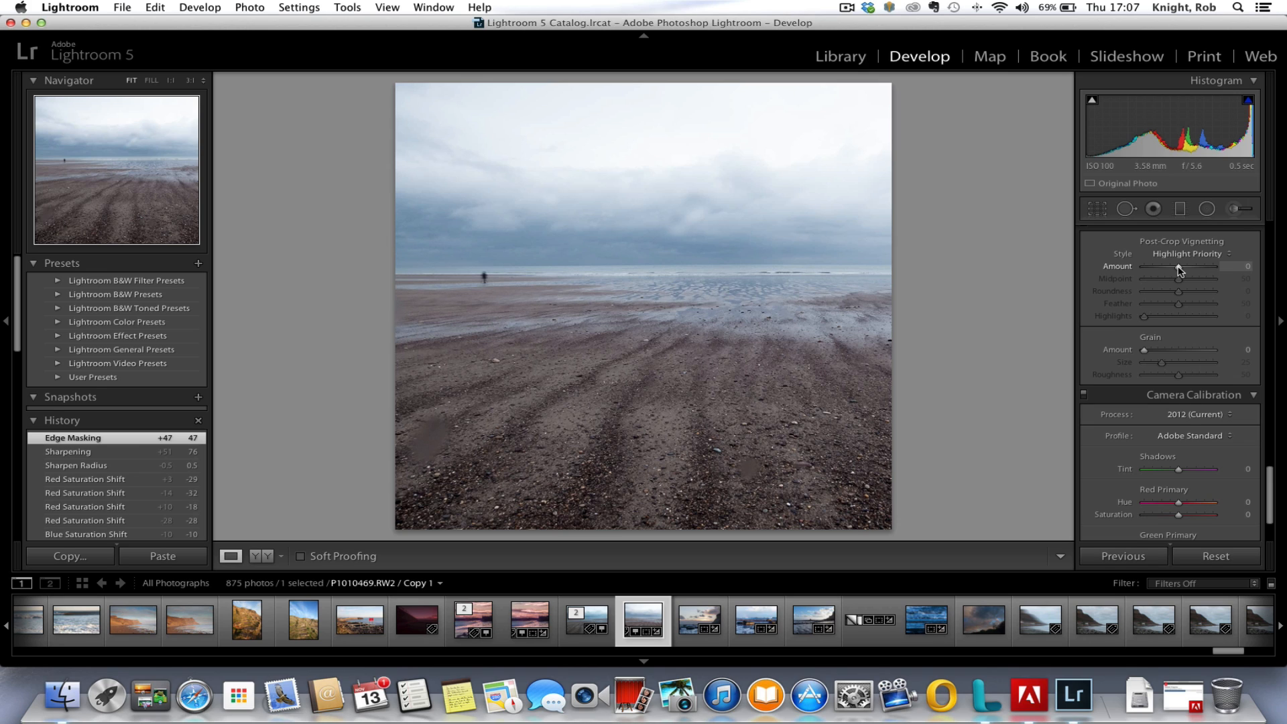
pyautogui.moveTo(1181, 270); pyautogui.dragTo(1172, 267)
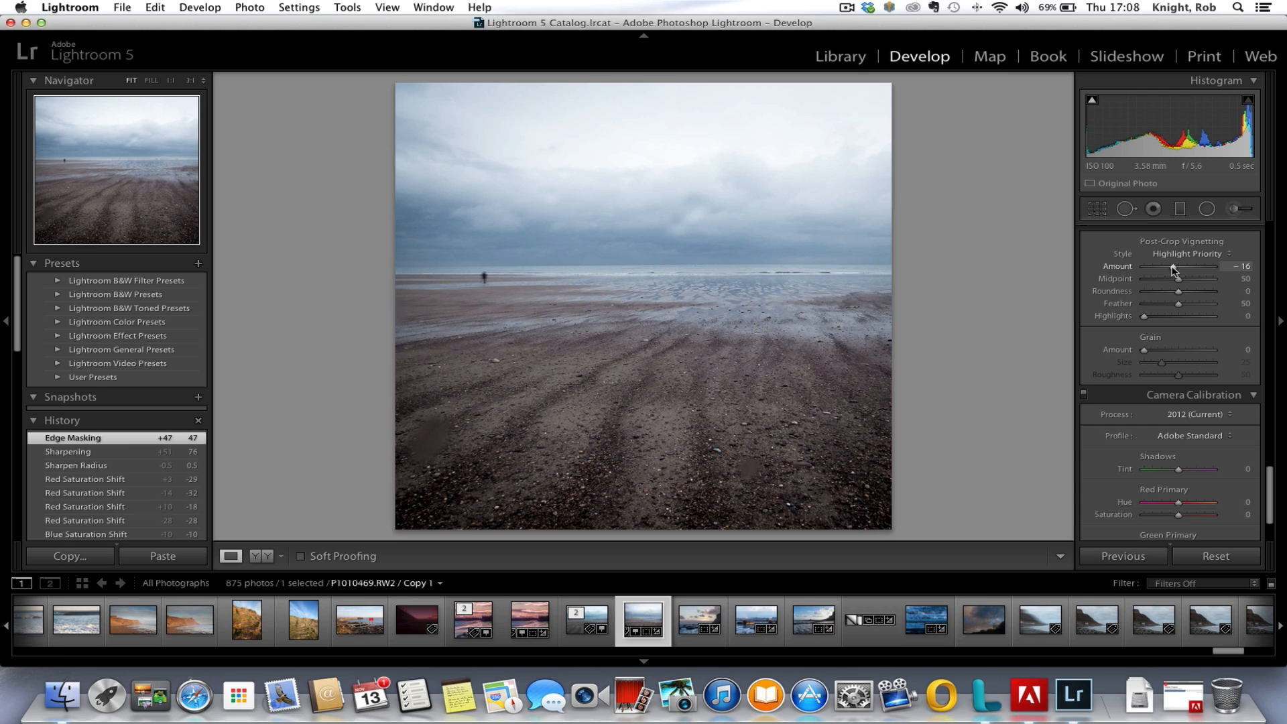
pyautogui.moveTo(1172, 267); pyautogui.dragTo(1172, 267)
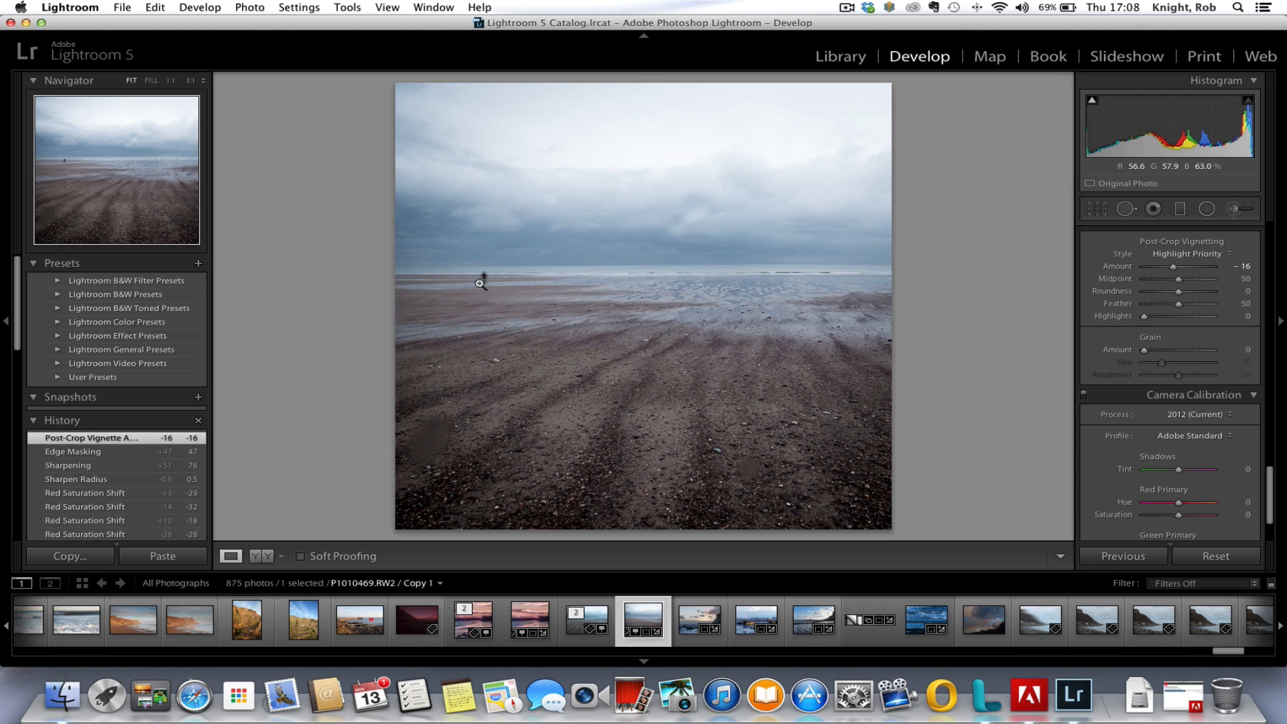
pyautogui.click(772, 276)
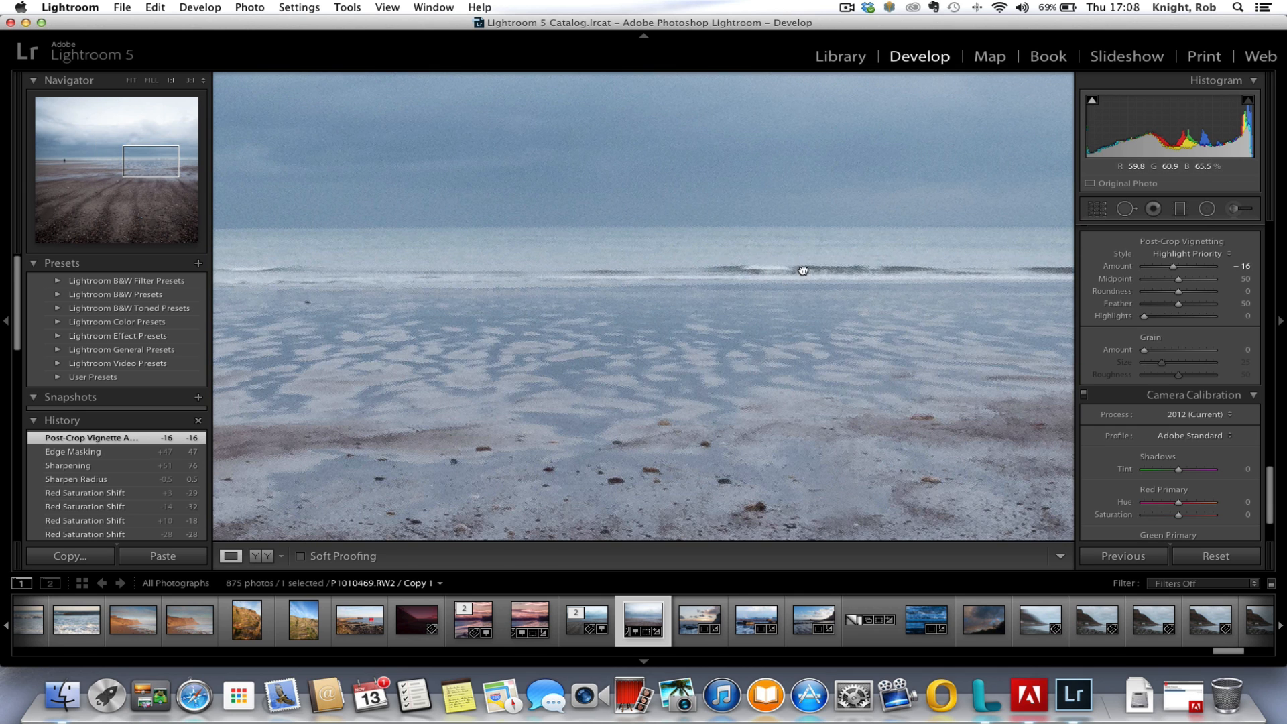
pyautogui.click(803, 271)
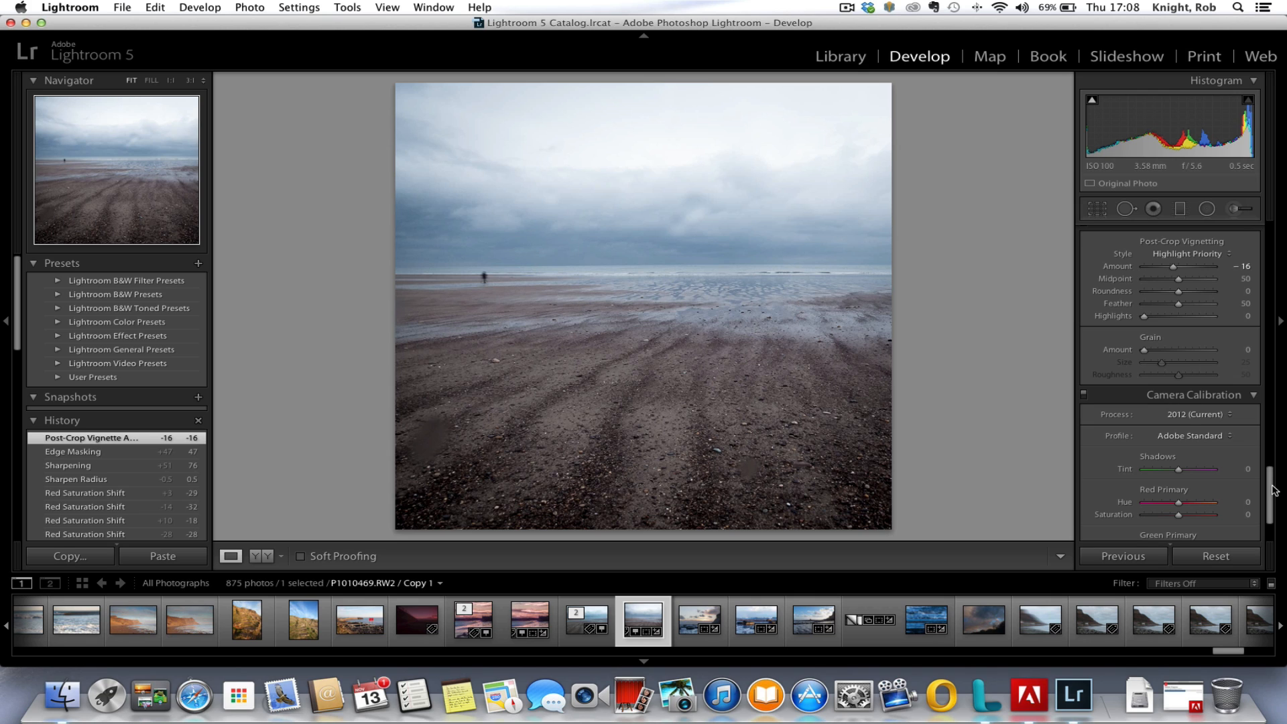
# Step: Look at the Camera Calibration profile choices without changing the profile, and return to the Basic adjustments
pyautogui.moveTo(1276, 489); pyautogui.dragTo(1274, 514)
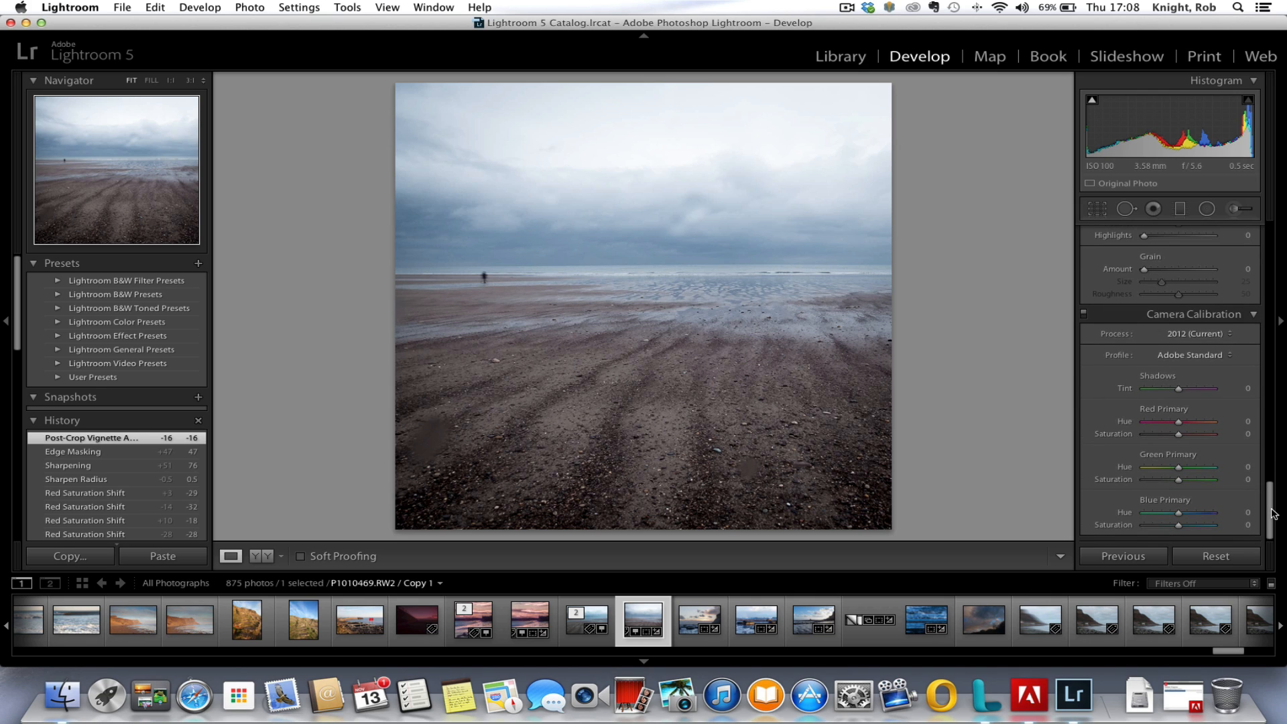
pyautogui.click(1232, 356)
pyautogui.click(1232, 356)
pyautogui.moveTo(1271, 512); pyautogui.dragTo(1266, 335)
pyautogui.scroll(6, 1266, 335)
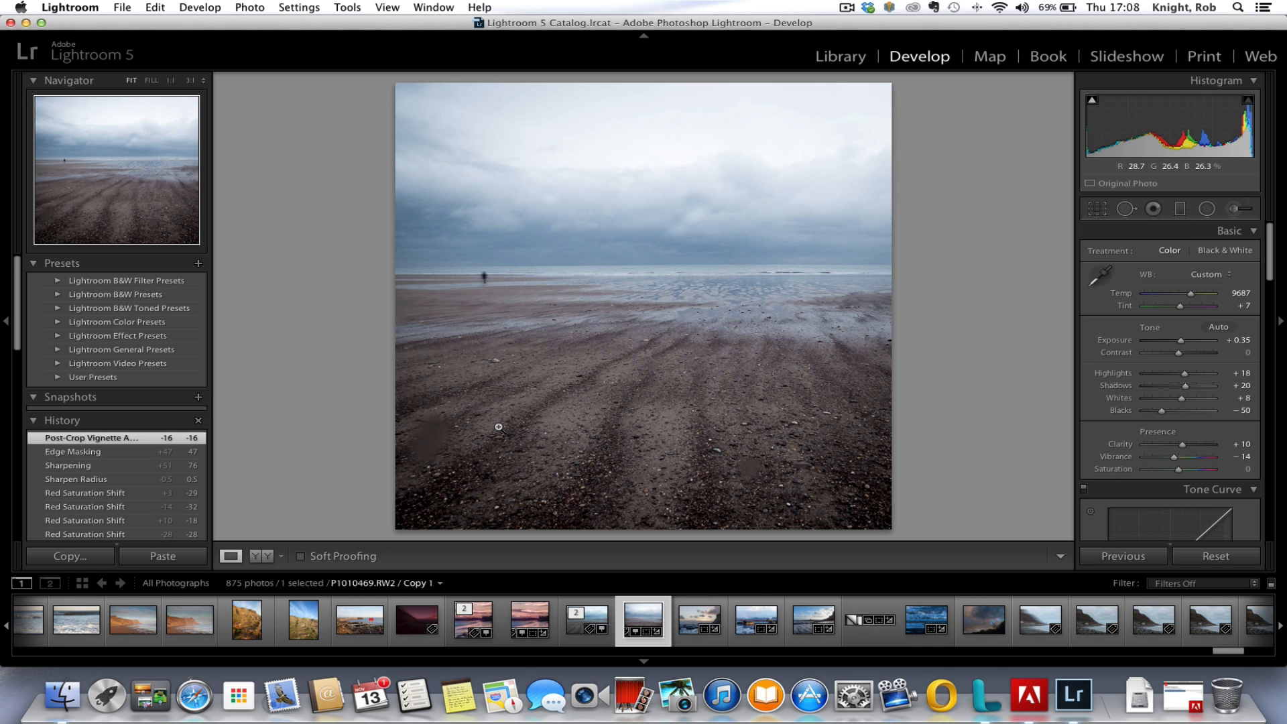
# Step: Heal away the large pale stone on the sand with Spot Removal at brush size 24, and check the surrounding beach at 1:1
pyautogui.click(494, 362)
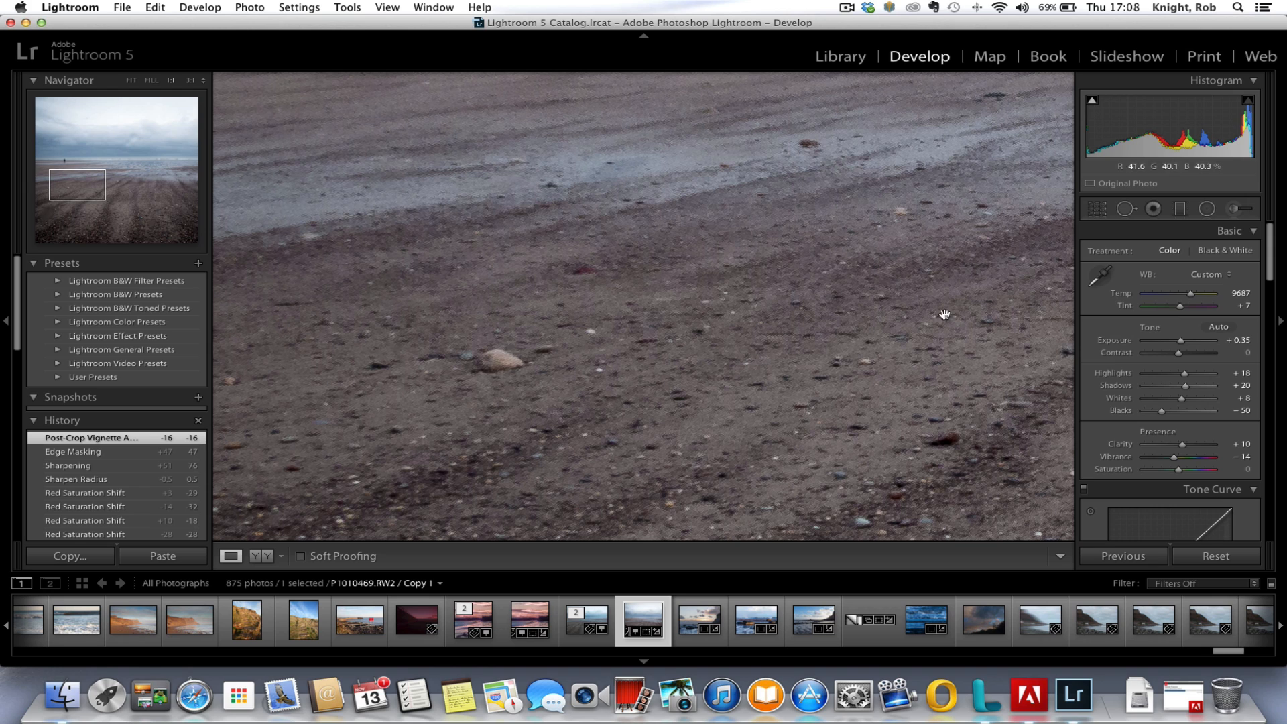
pyautogui.click(1126, 210)
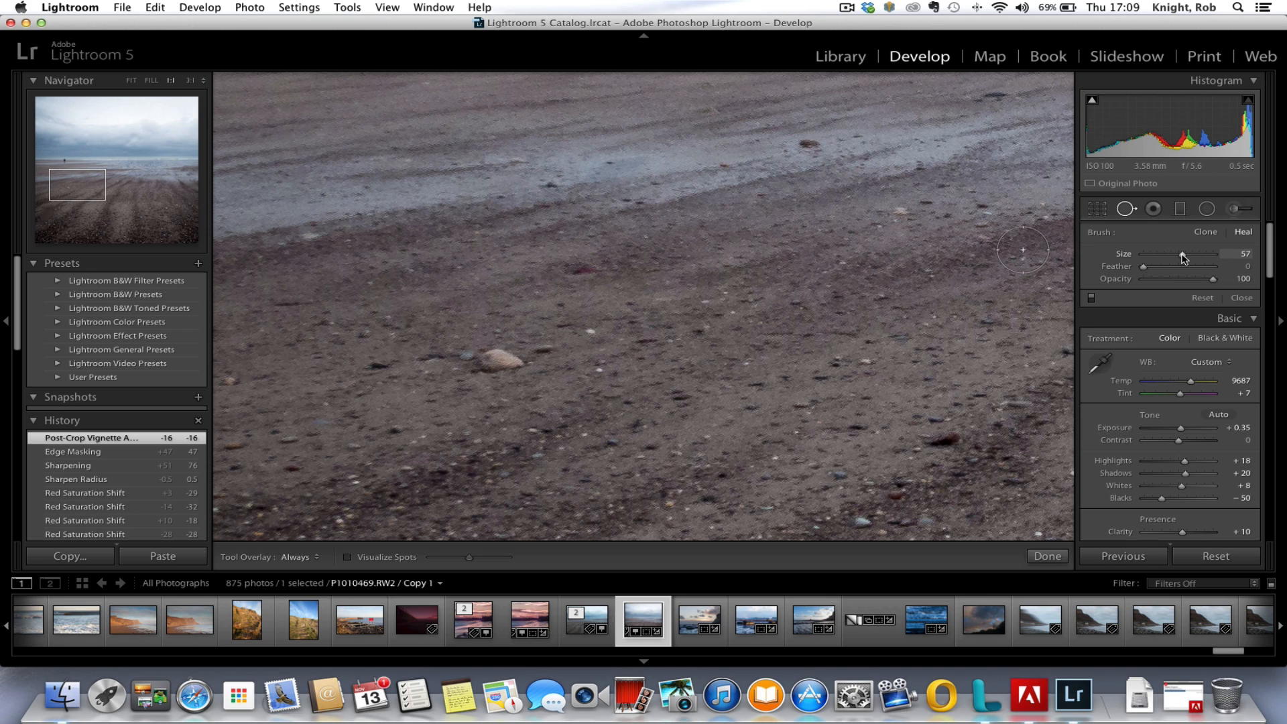
pyautogui.moveTo(1182, 254); pyautogui.dragTo(1184, 254)
pyautogui.moveTo(1184, 258); pyautogui.dragTo(1167, 258)
pyautogui.moveTo(1171, 259); pyautogui.dragTo(1164, 260)
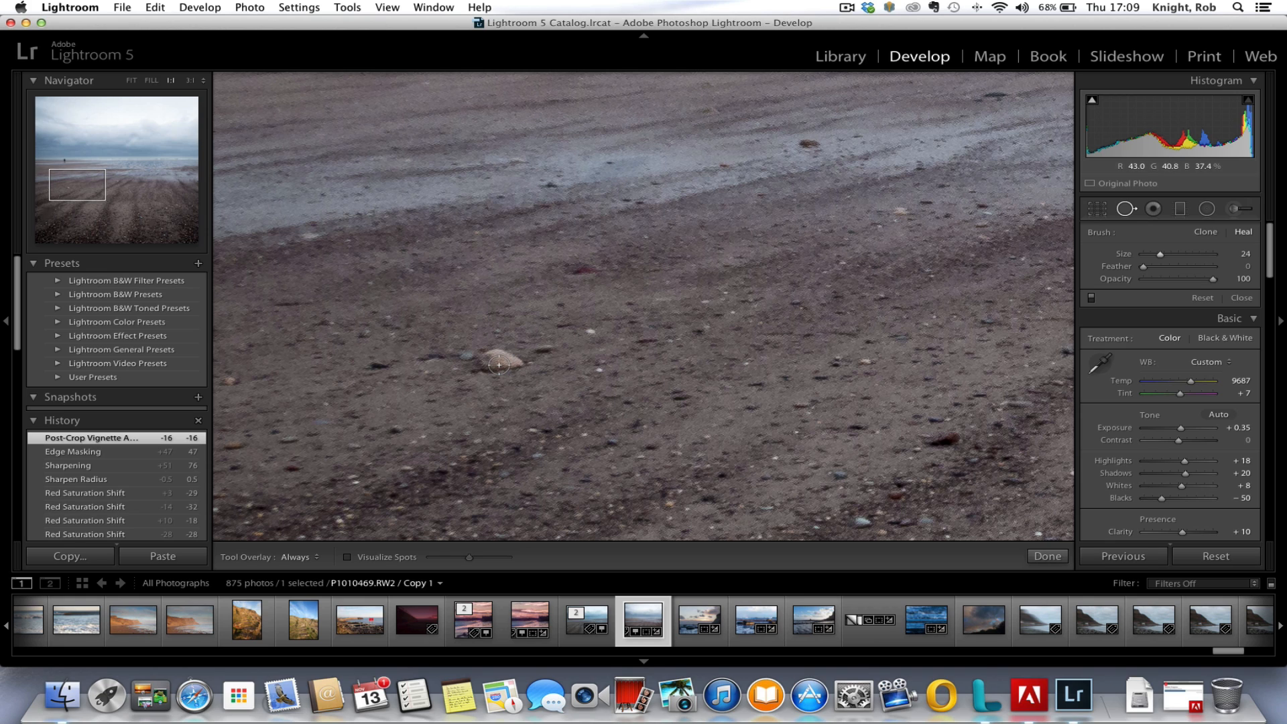
pyautogui.moveTo(499, 365)
pyautogui.mouseDown()
pyautogui.moveTo(486, 362)
pyautogui.moveTo(524, 364)
pyautogui.mouseUp()
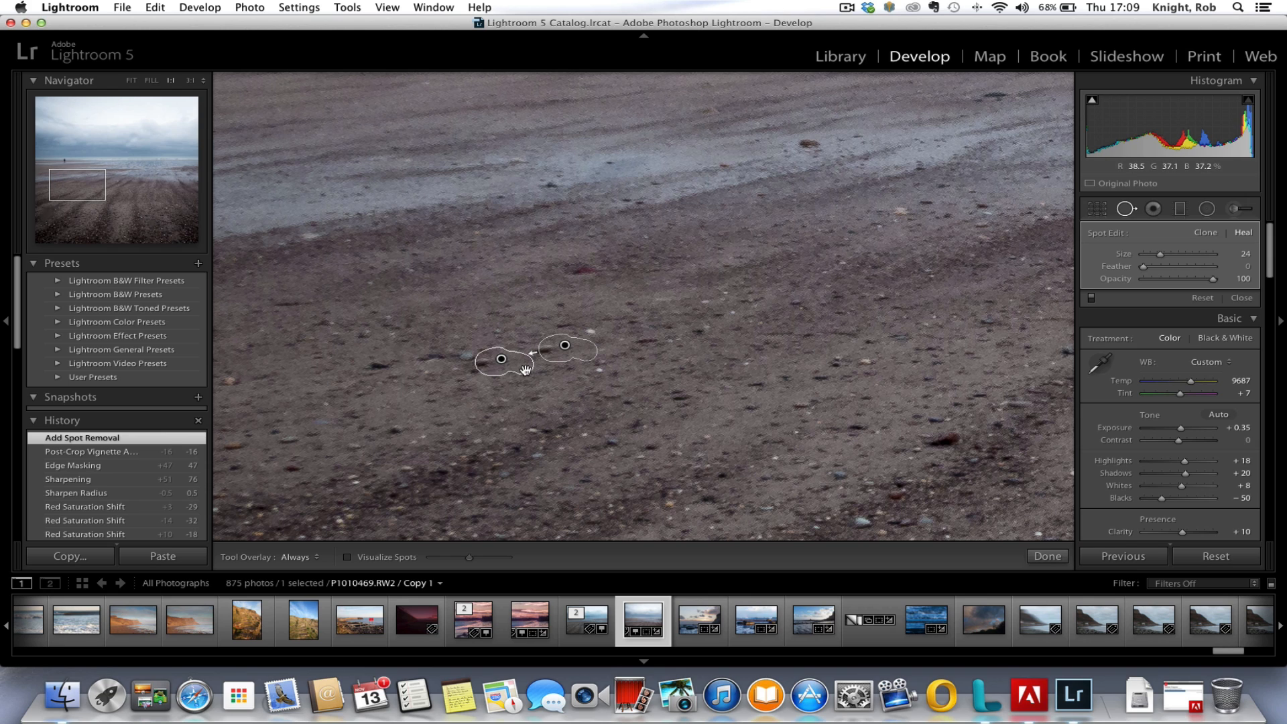
pyautogui.click(1043, 557)
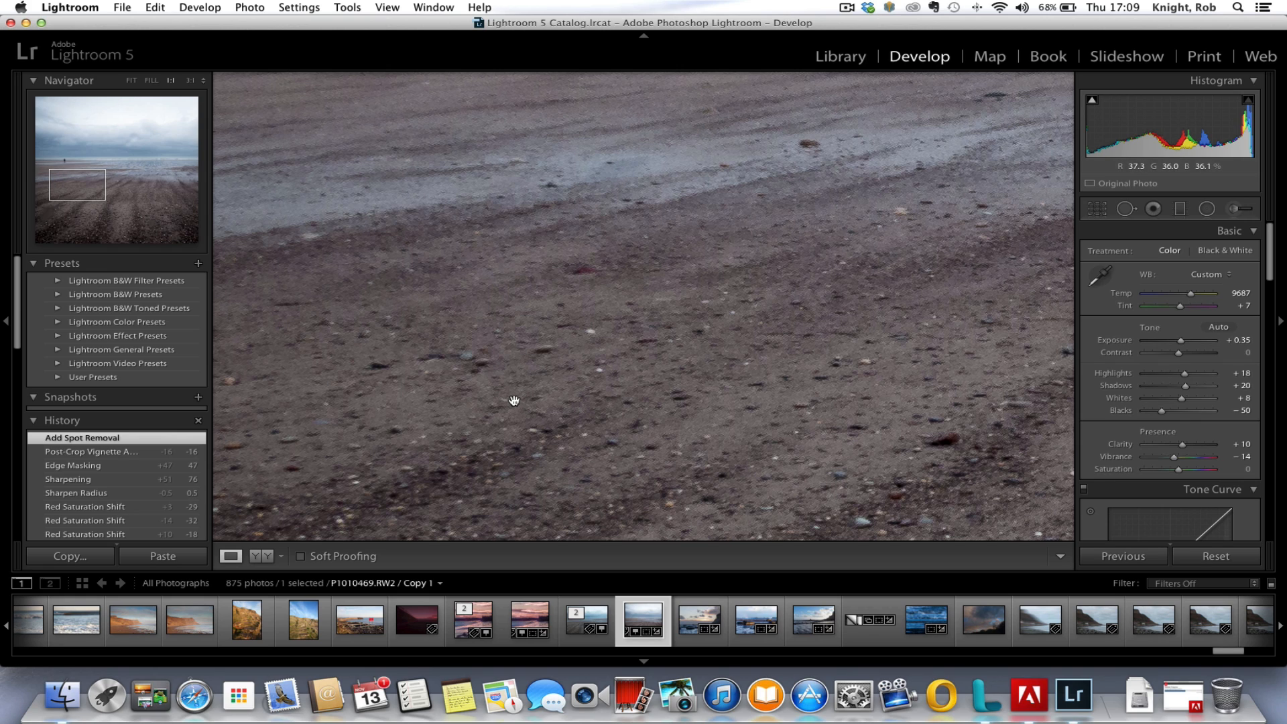
pyautogui.click(678, 412)
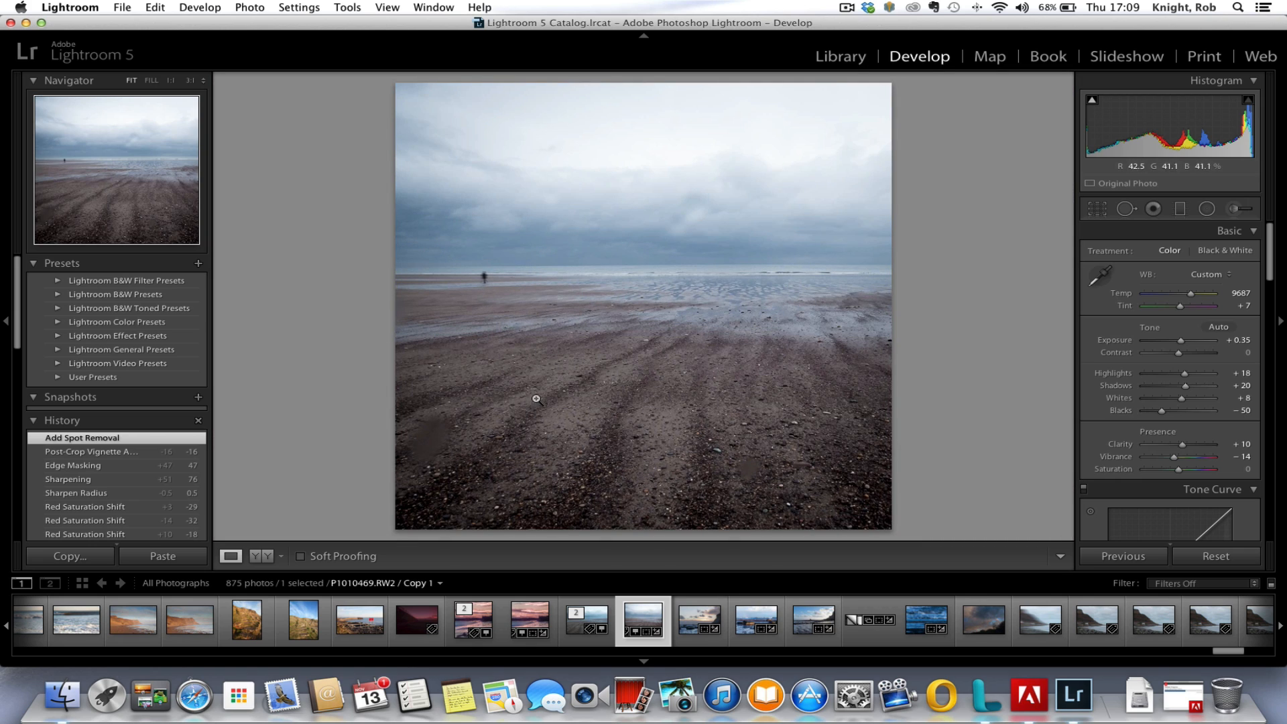
pyautogui.click(647, 342)
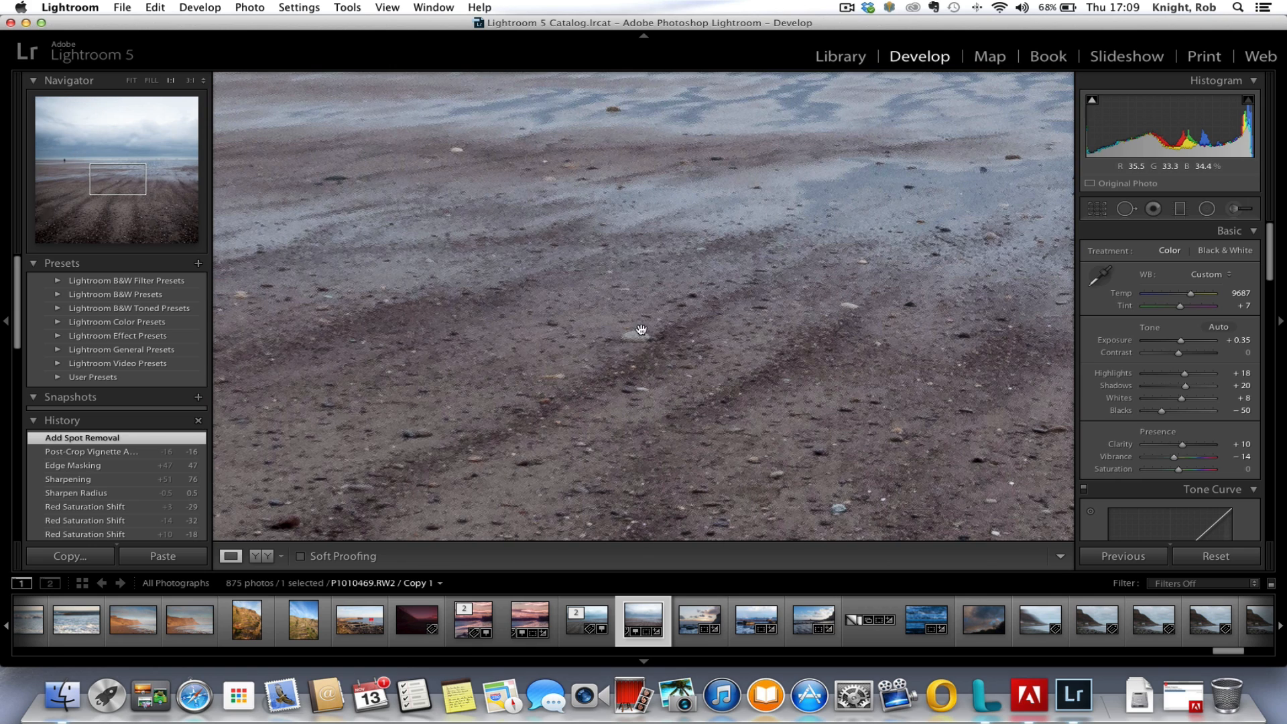
pyautogui.click(646, 357)
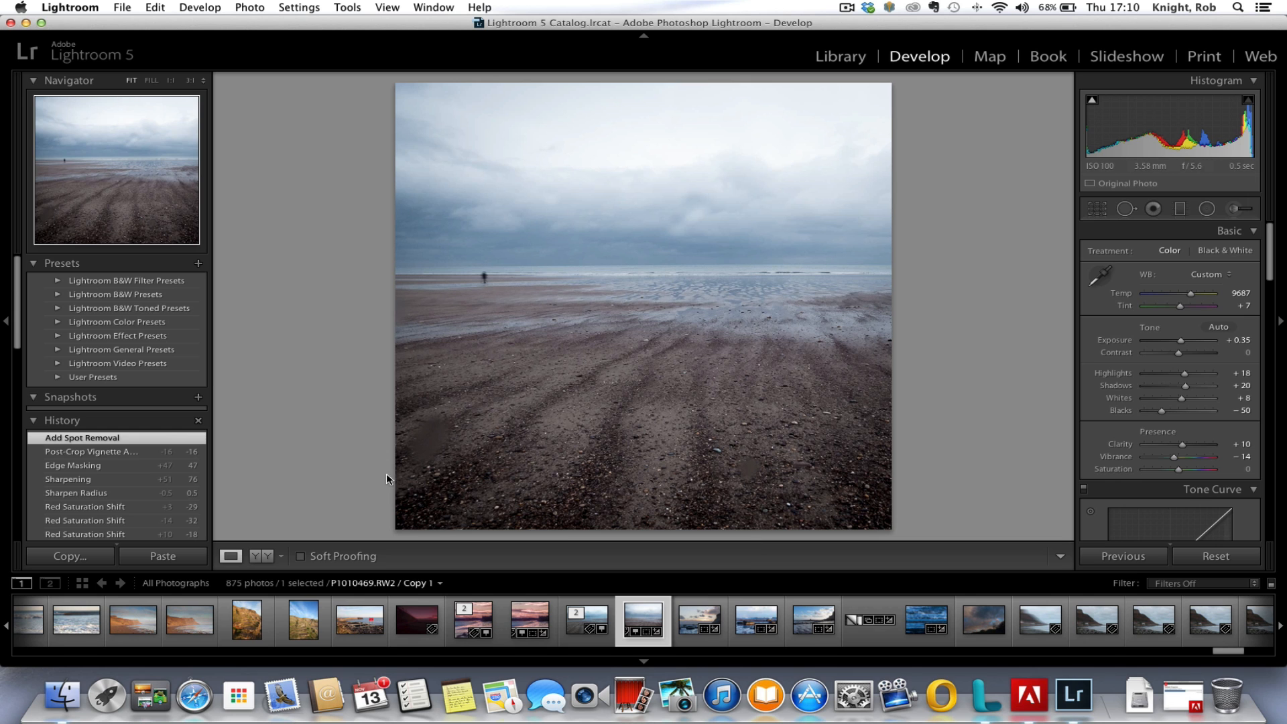
pyautogui.click(425, 452)
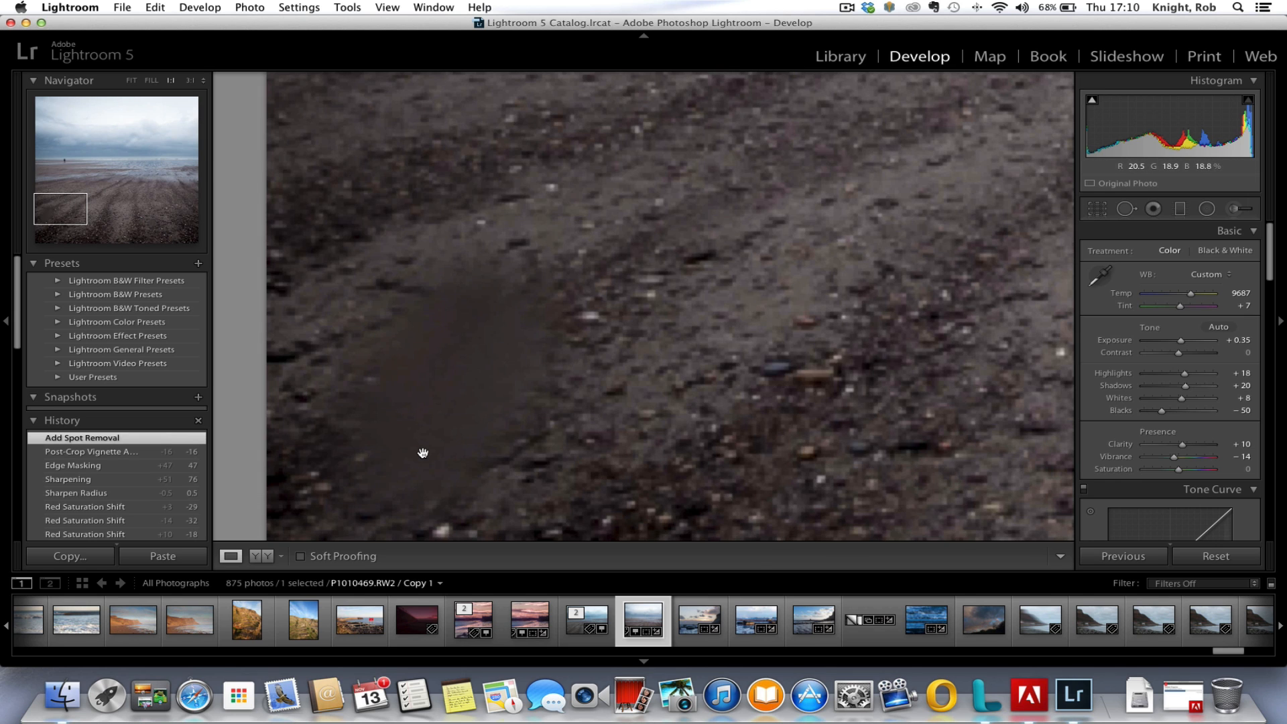
pyautogui.moveTo(617, 454); pyautogui.dragTo(755, 318)
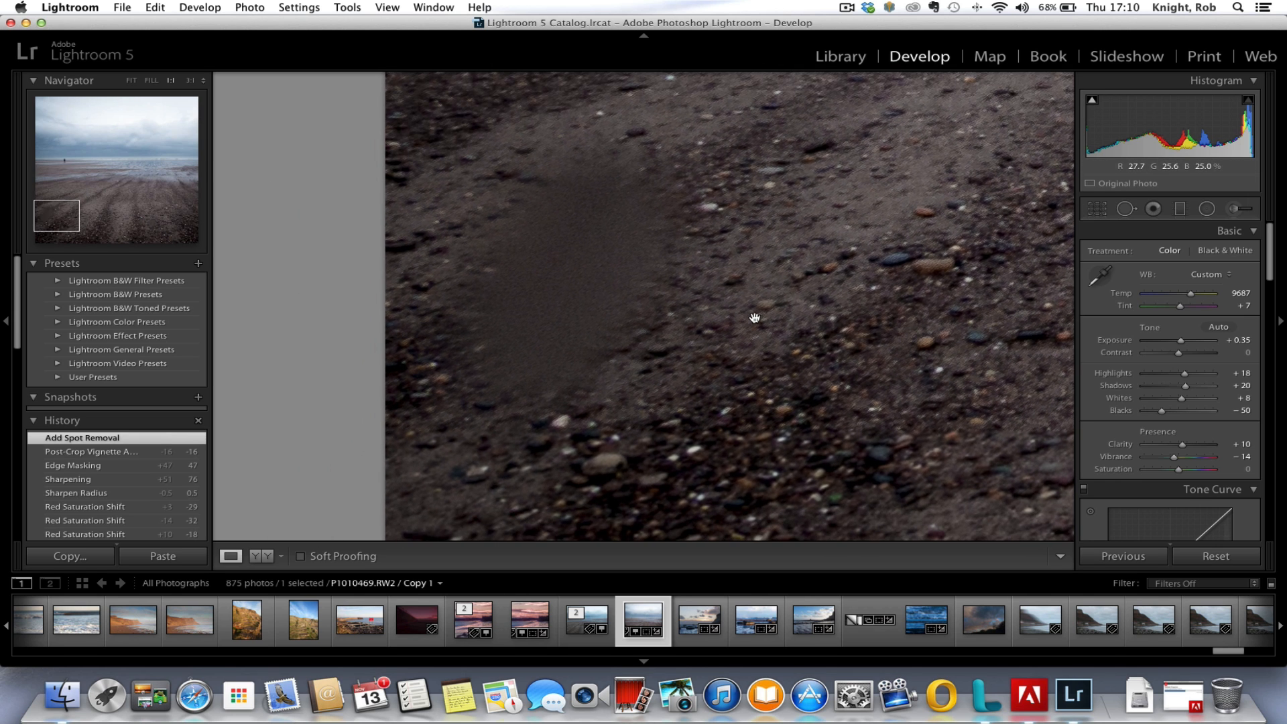
pyautogui.click(1126, 210)
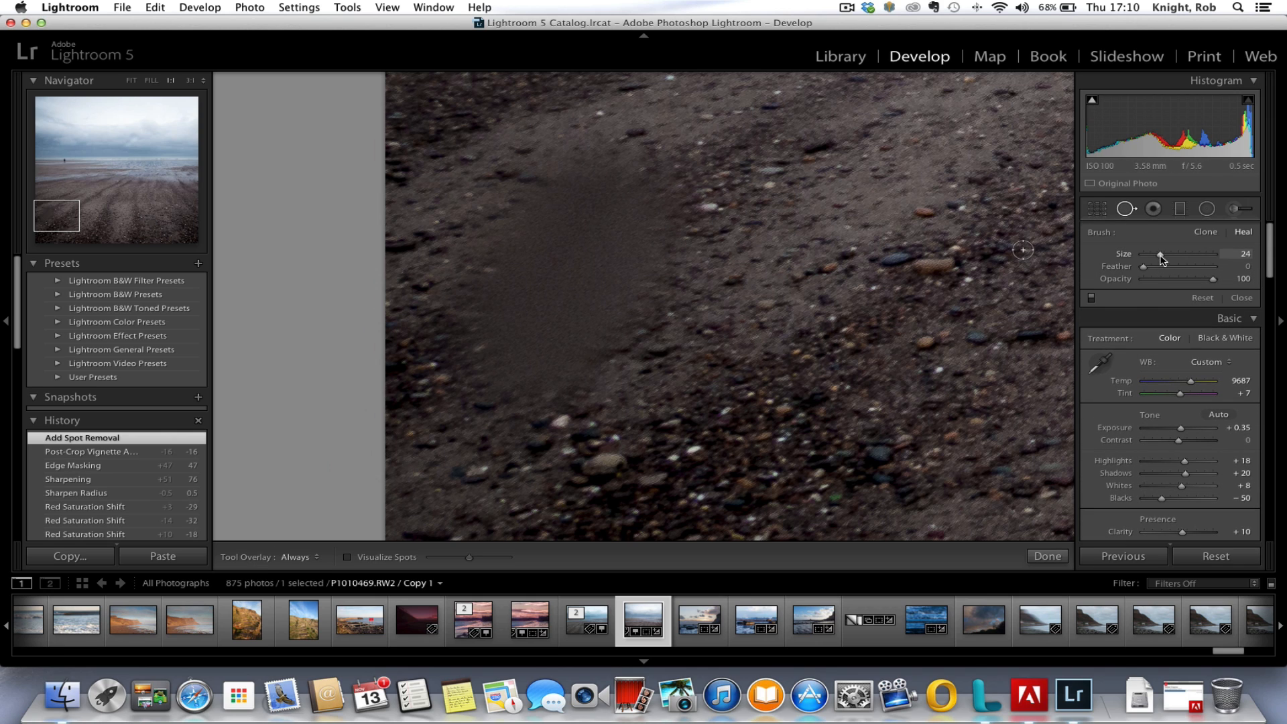
pyautogui.moveTo(1160, 255); pyautogui.dragTo(1188, 255)
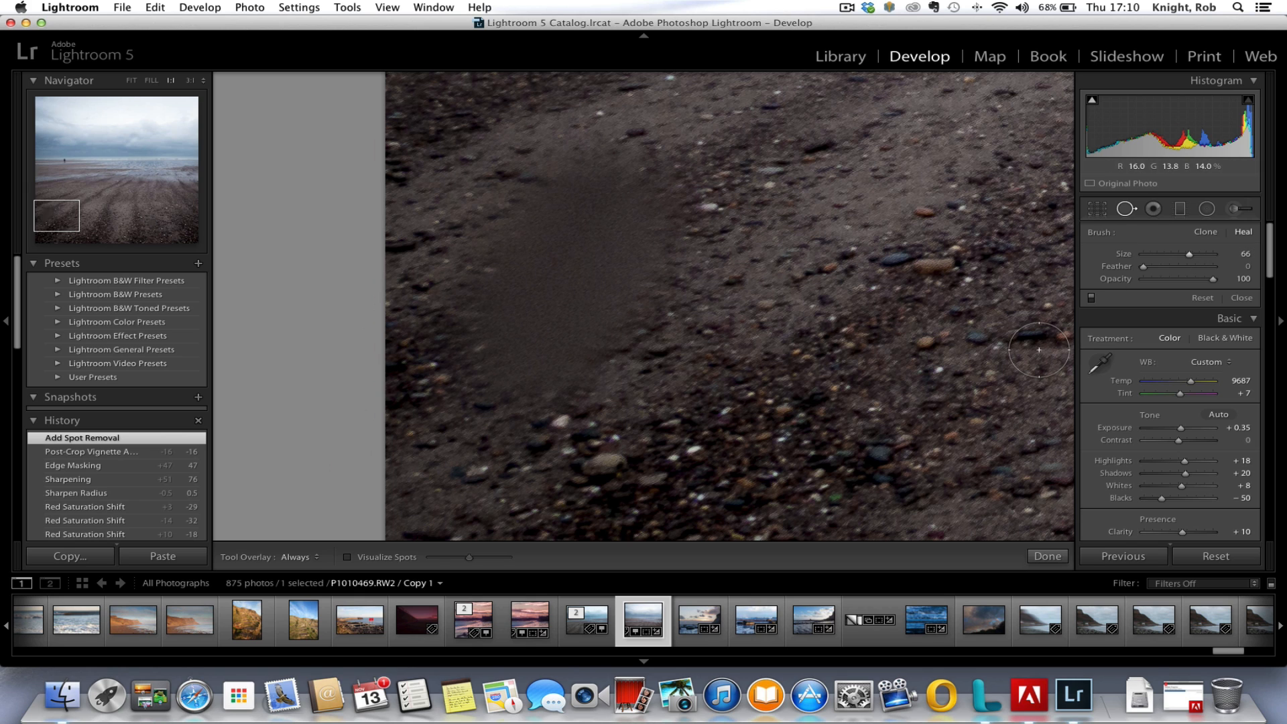
pyautogui.click(1050, 557)
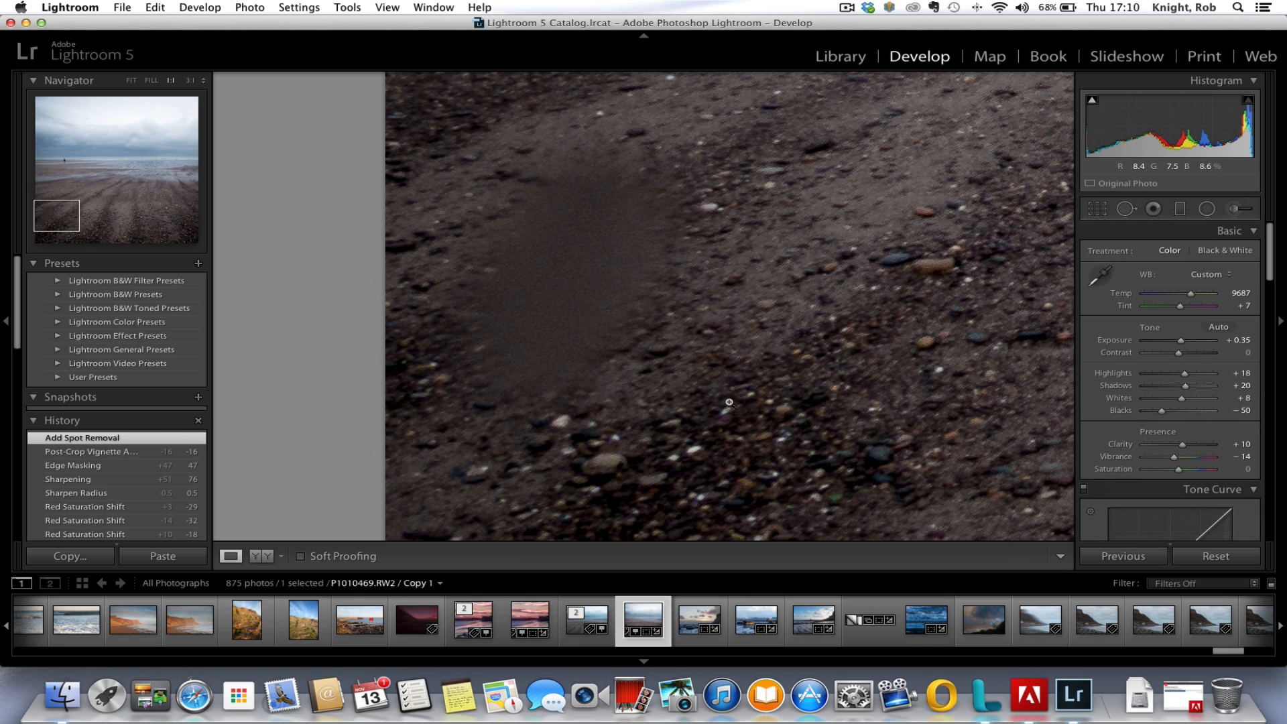
pyautogui.click(729, 402)
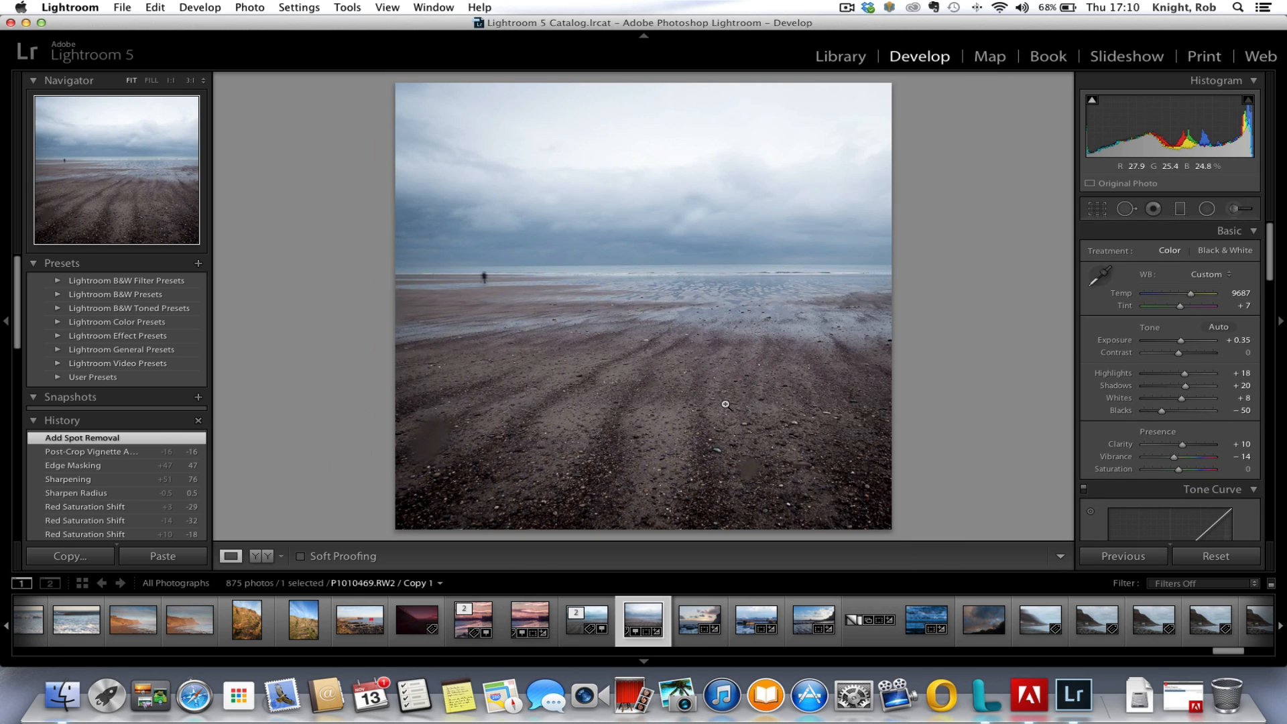
# Step: Heal the smudged patch on the lower-left sand with Spot Removal at brush size 77, sampling from the sand just above it
pyautogui.click(1126, 211)
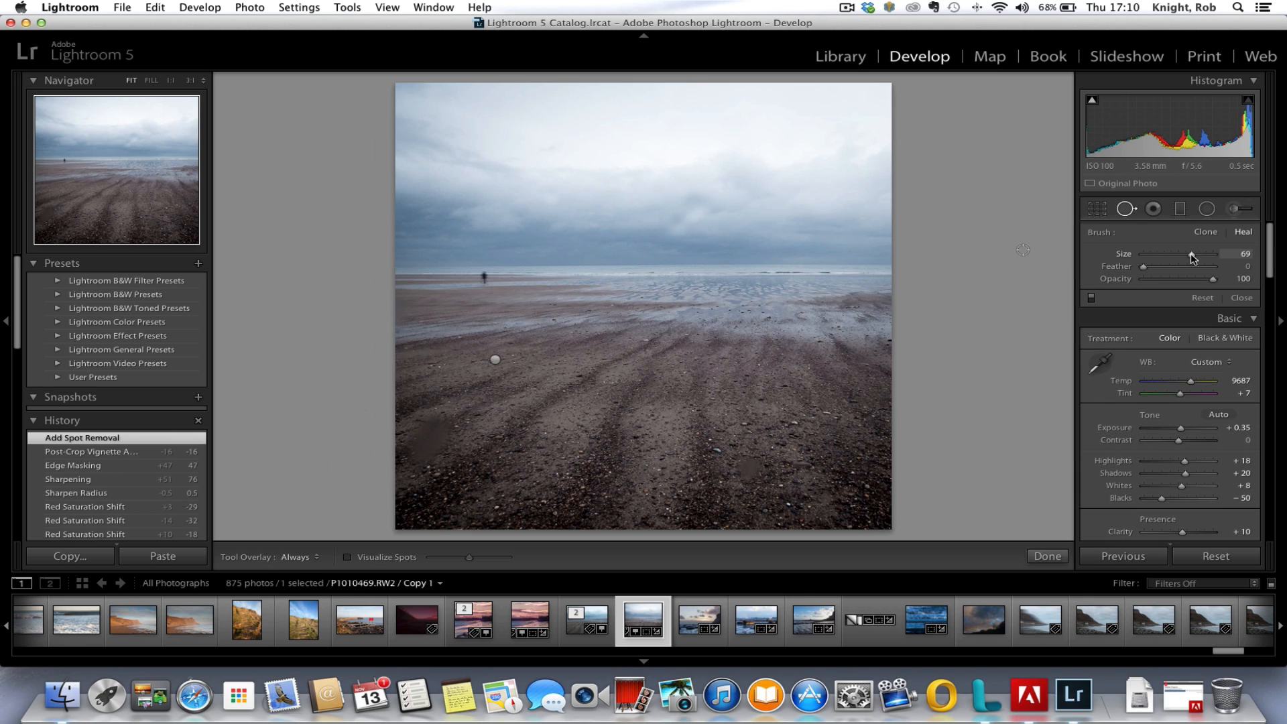
pyautogui.moveTo(1193, 258); pyautogui.dragTo(1197, 258)
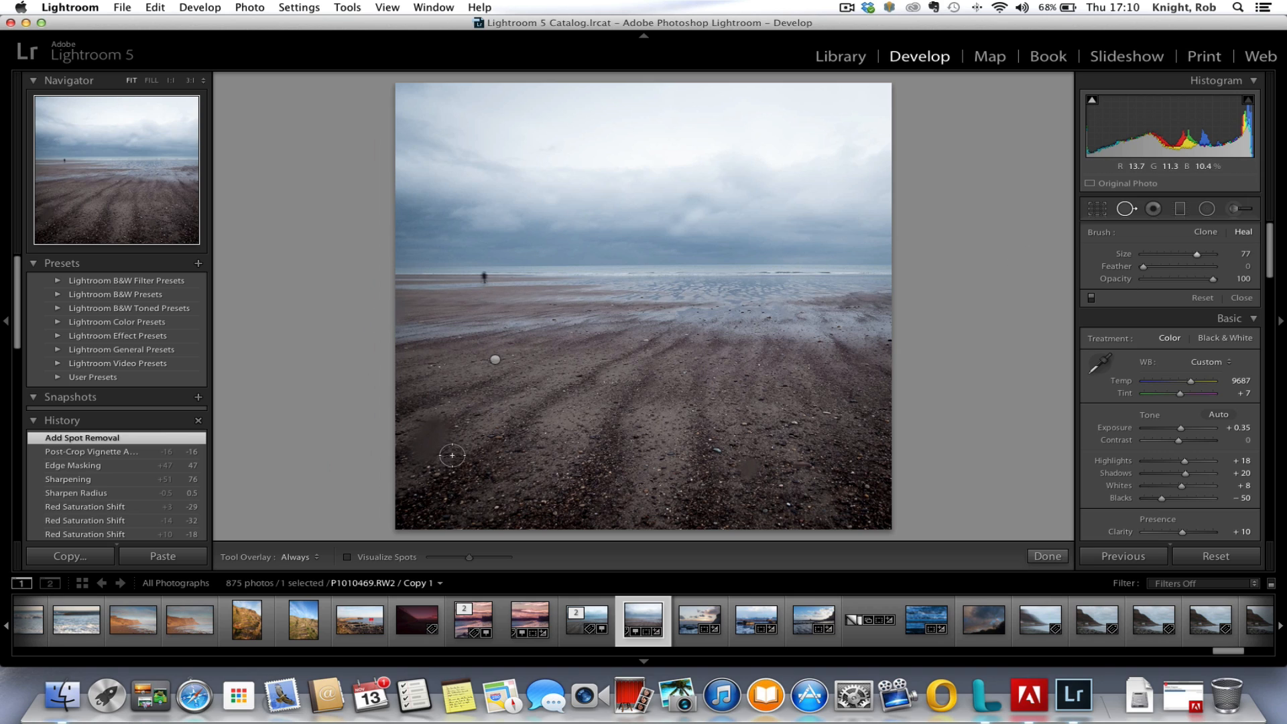
pyautogui.moveTo(425, 451)
pyautogui.mouseDown()
pyautogui.moveTo(446, 426)
pyautogui.moveTo(435, 446)
pyautogui.mouseUp()
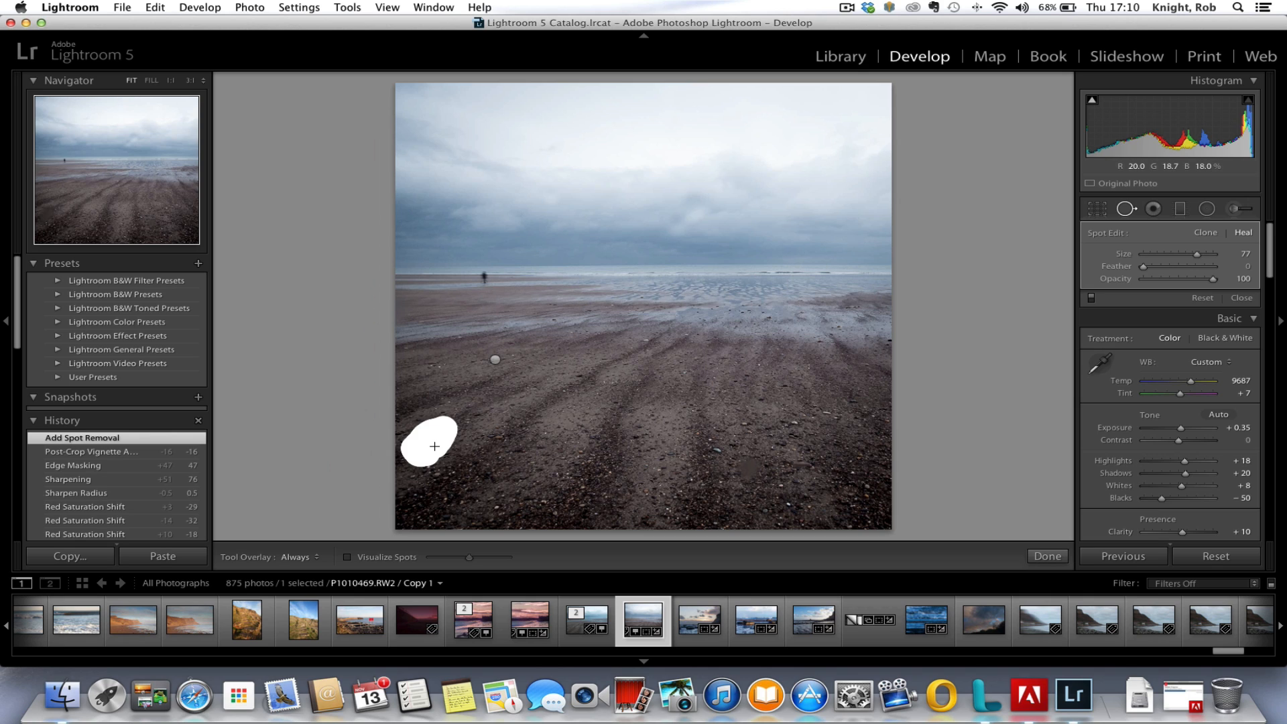
pyautogui.moveTo(435, 447); pyautogui.dragTo(434, 446)
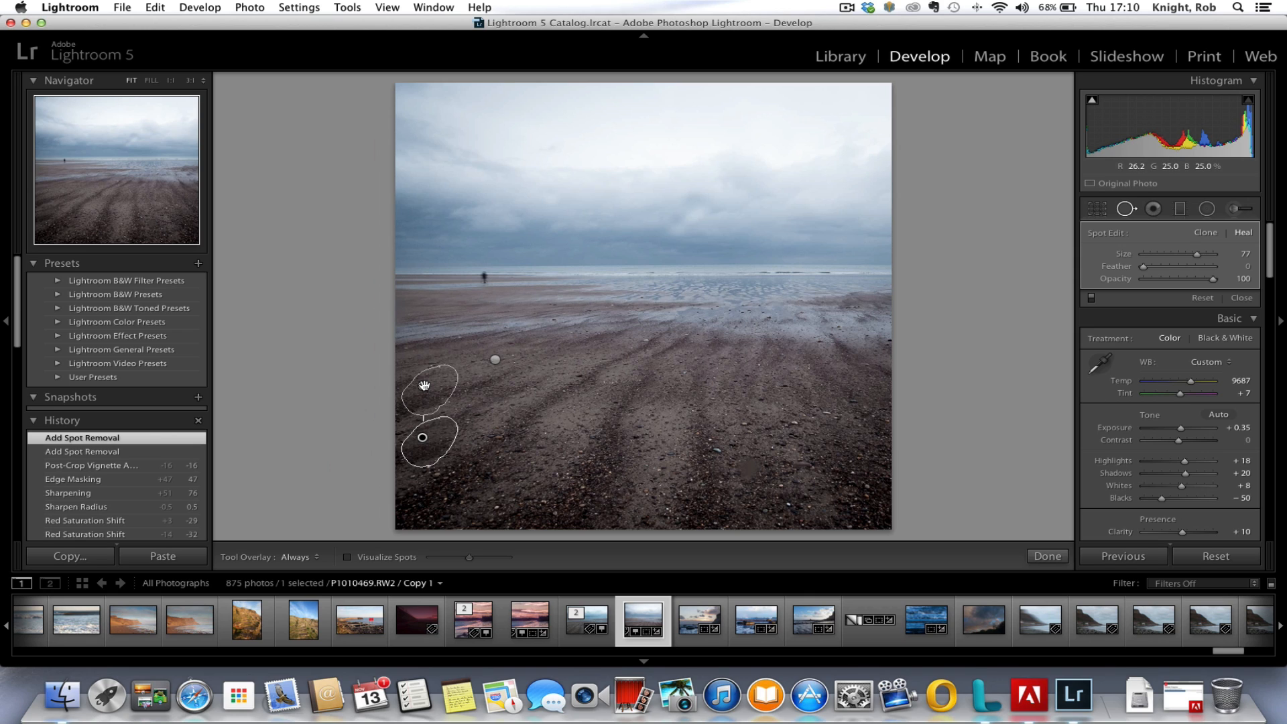
pyautogui.moveTo(425, 386); pyautogui.dragTo(425, 385)
pyautogui.moveTo(423, 386); pyautogui.dragTo(417, 396)
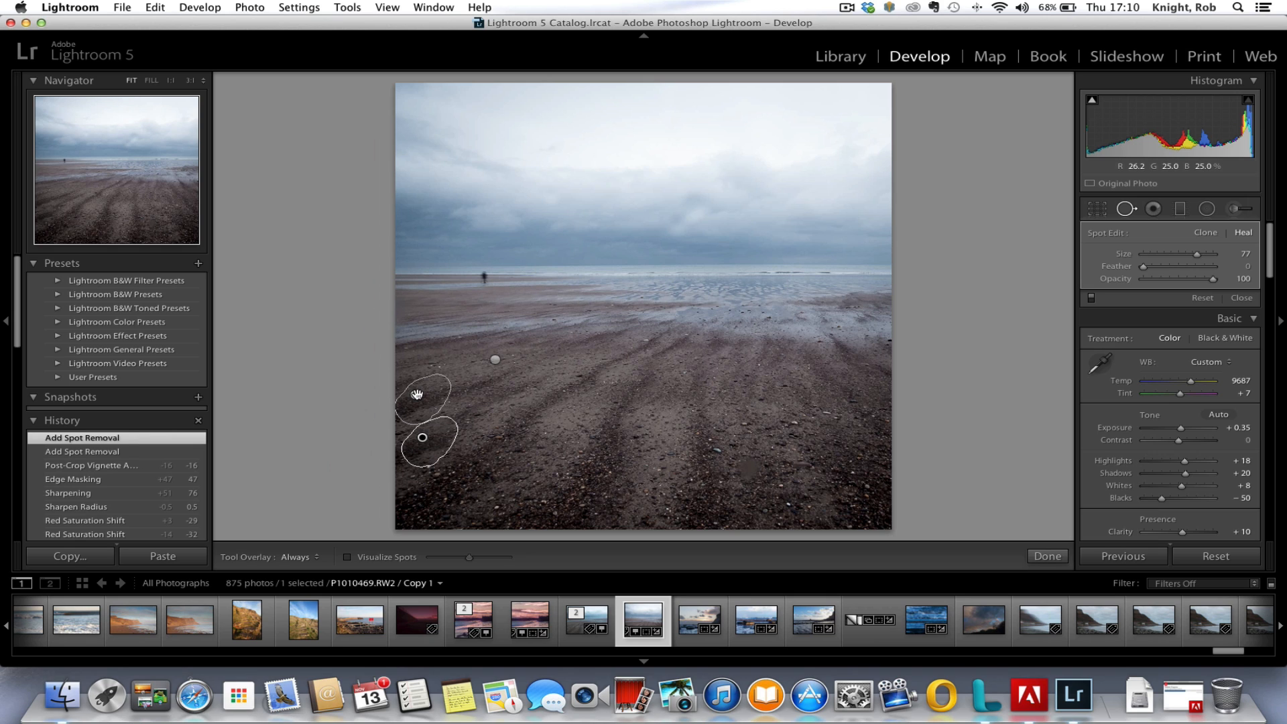
pyautogui.click(1048, 557)
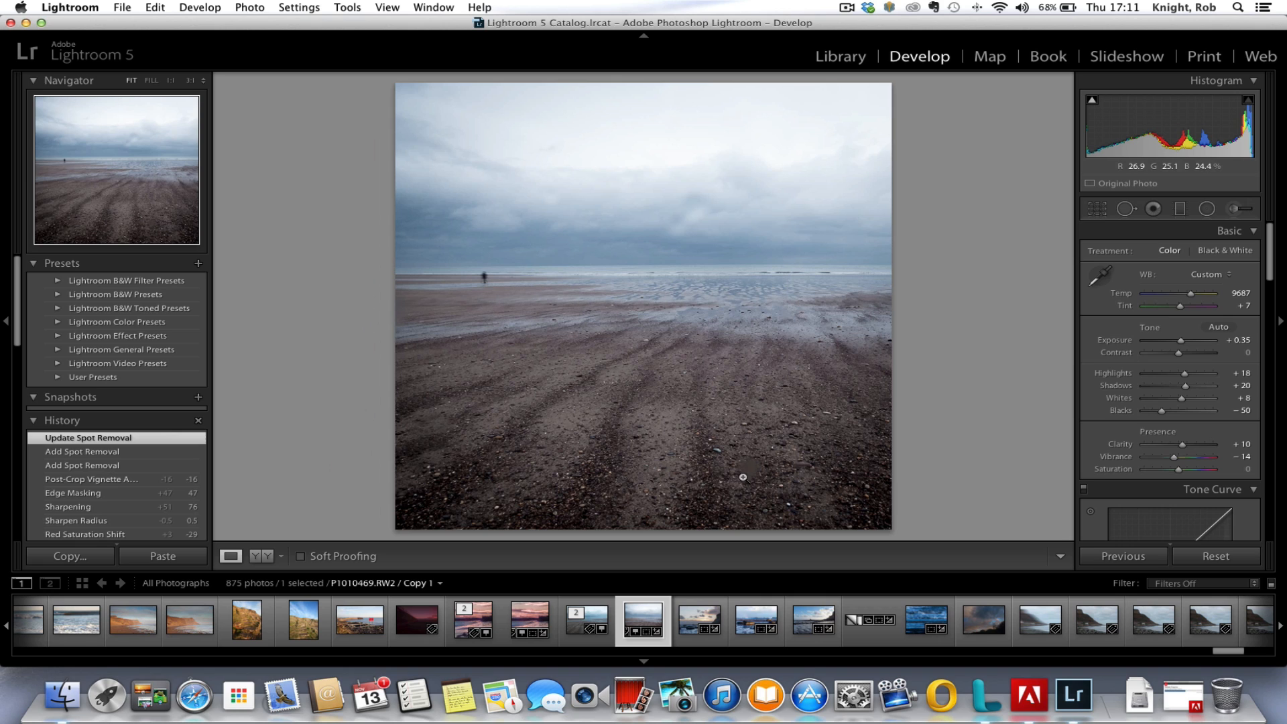
# Step: Heal the dark smudge on the lower-right sand with Spot Removal, and check the repaired lower-left sand at 1:1
pyautogui.click(1126, 208)
pyautogui.click(746, 475)
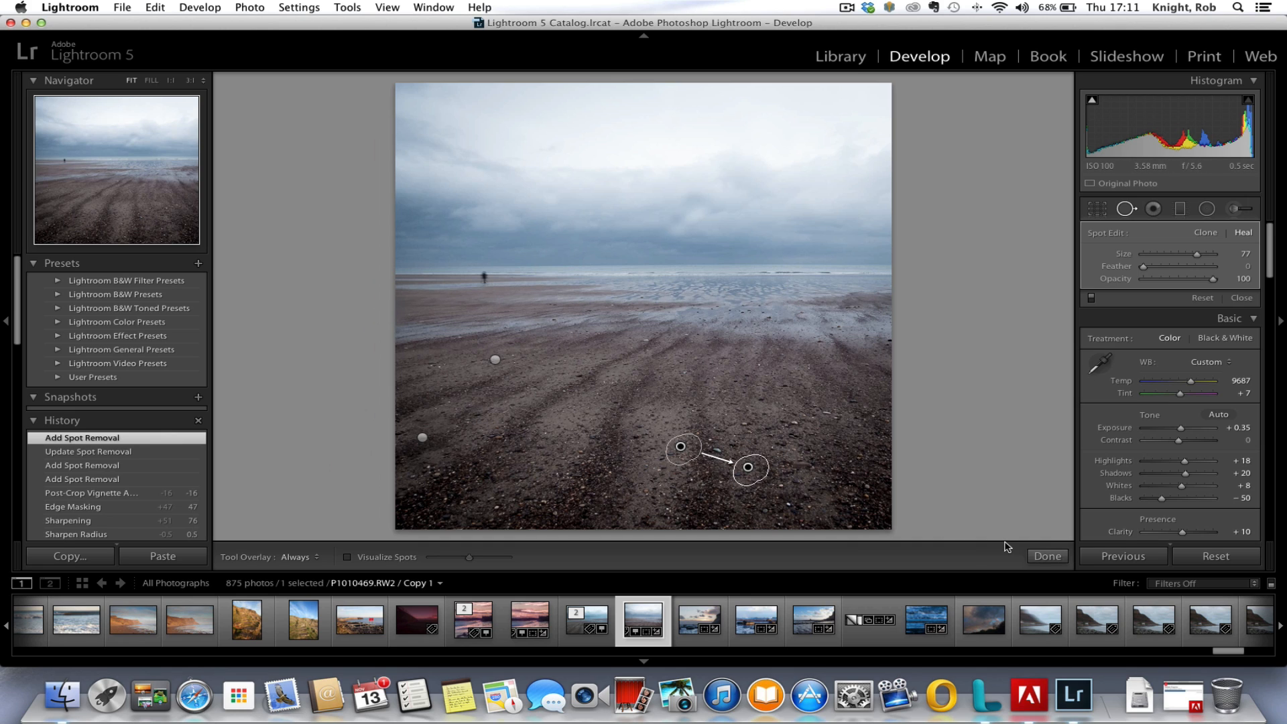
pyautogui.click(1048, 557)
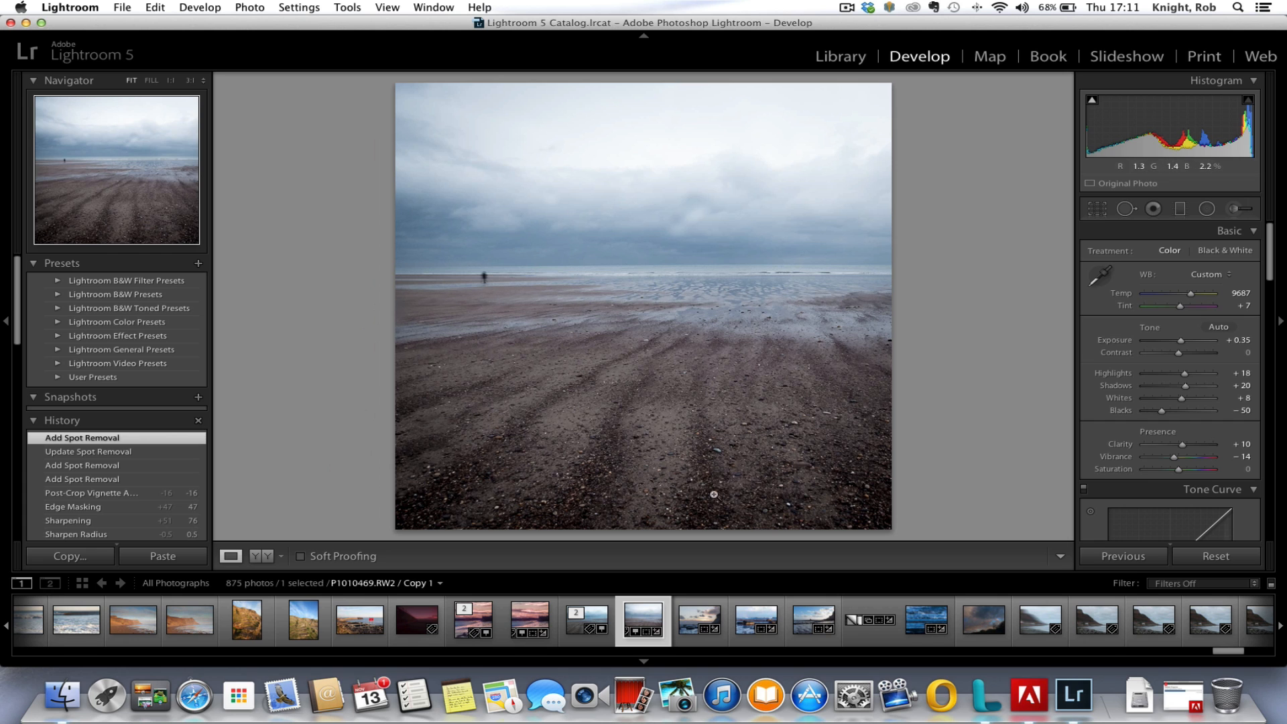
pyautogui.click(456, 462)
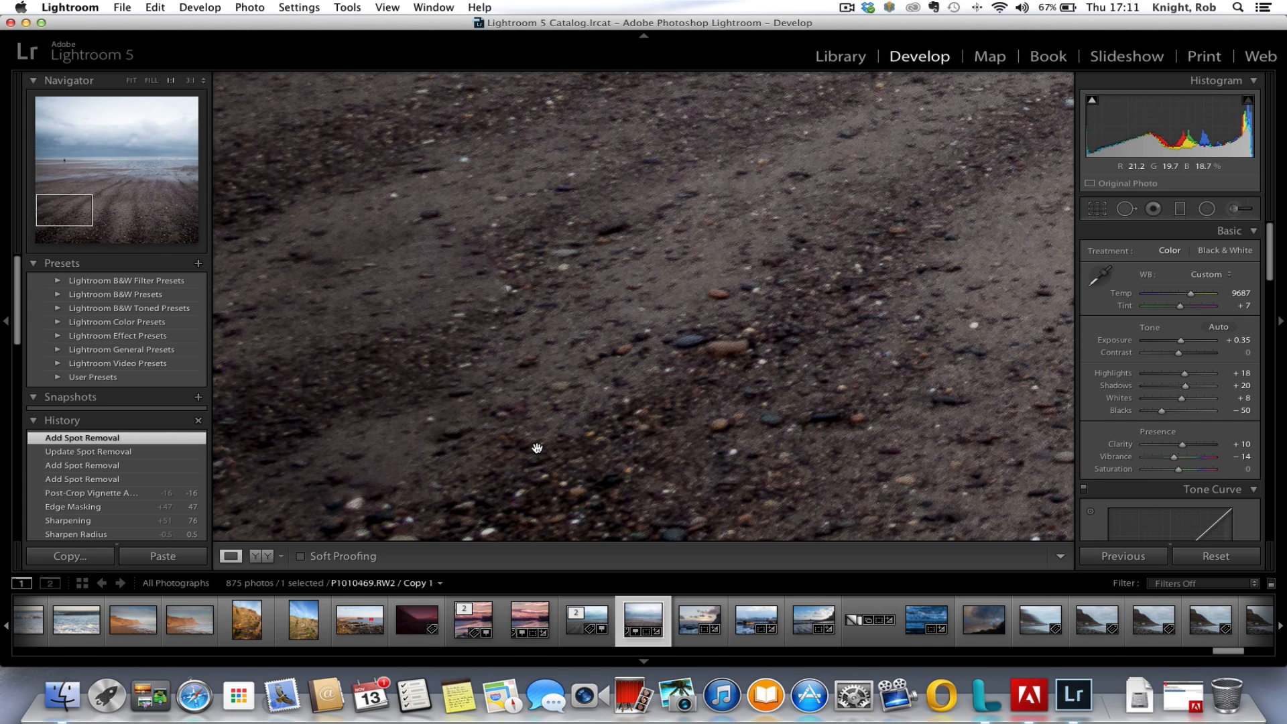
pyautogui.click(537, 447)
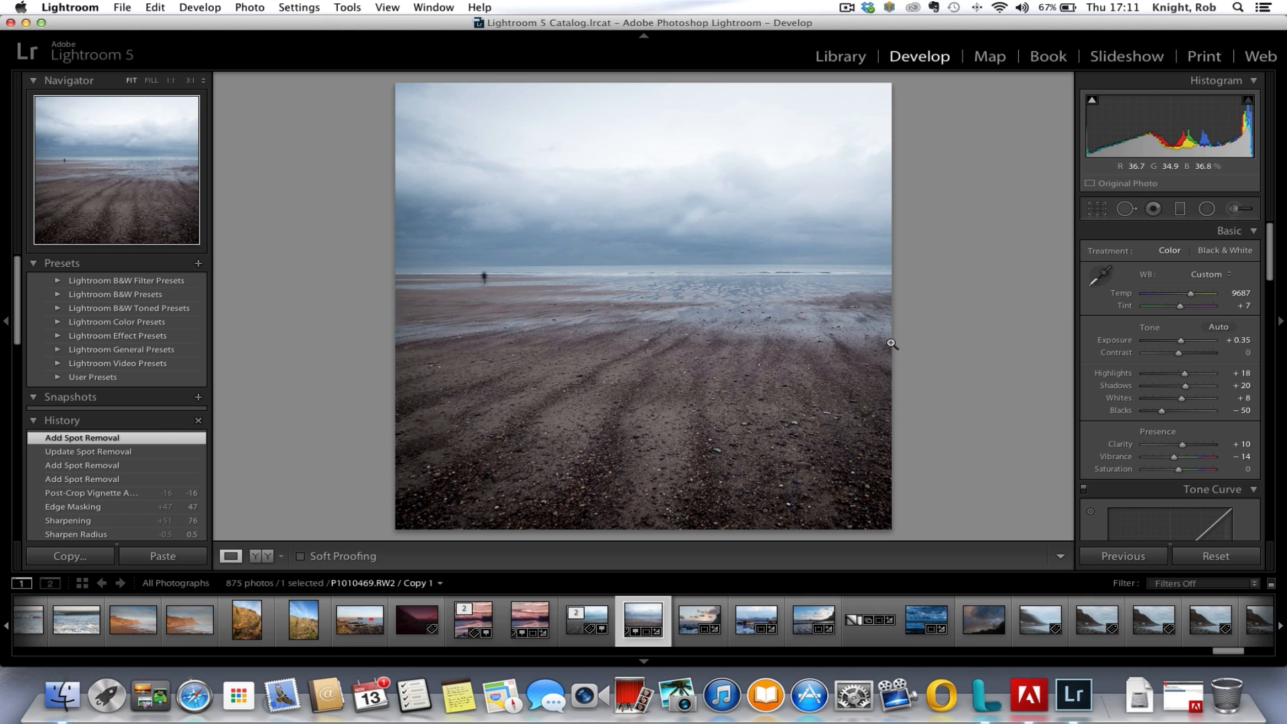
# Step: Review the crop guide overlays, including thirds, diagonals, golden spiral, aspect ratios and grid, return to the thirds overlay and leave the crop tool
pyautogui.click(1098, 210)
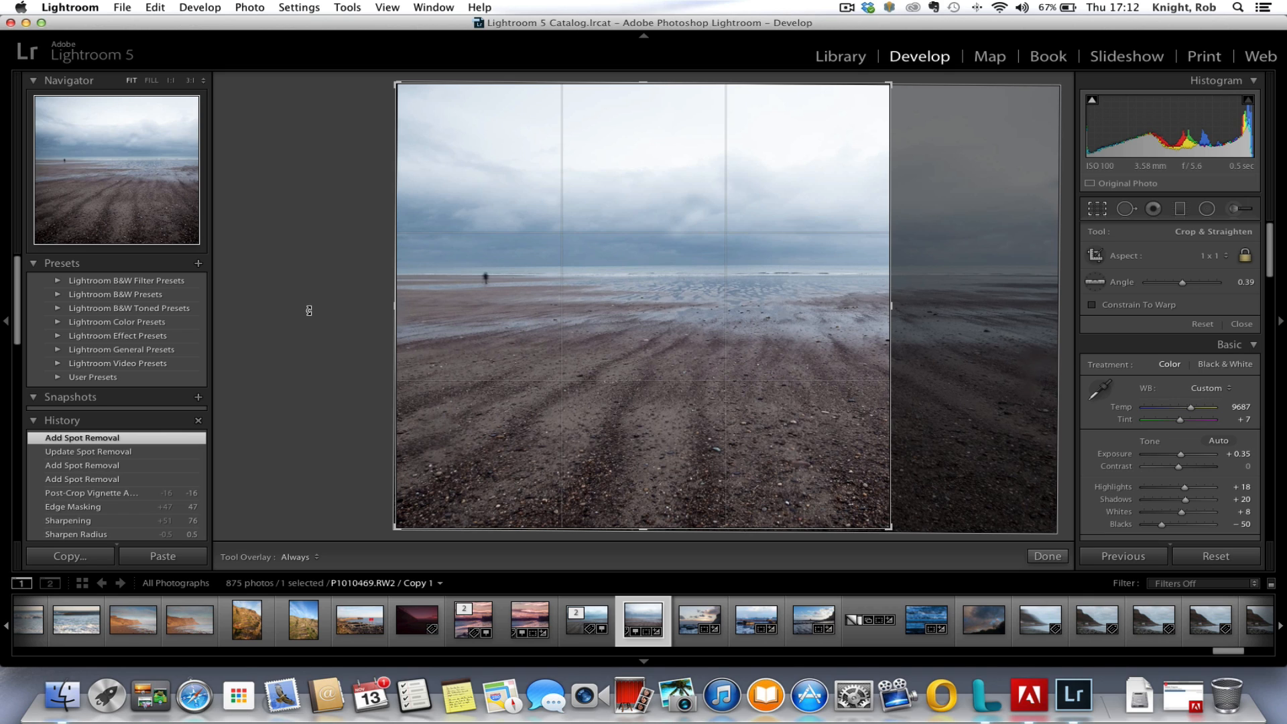
pyautogui.press('o')
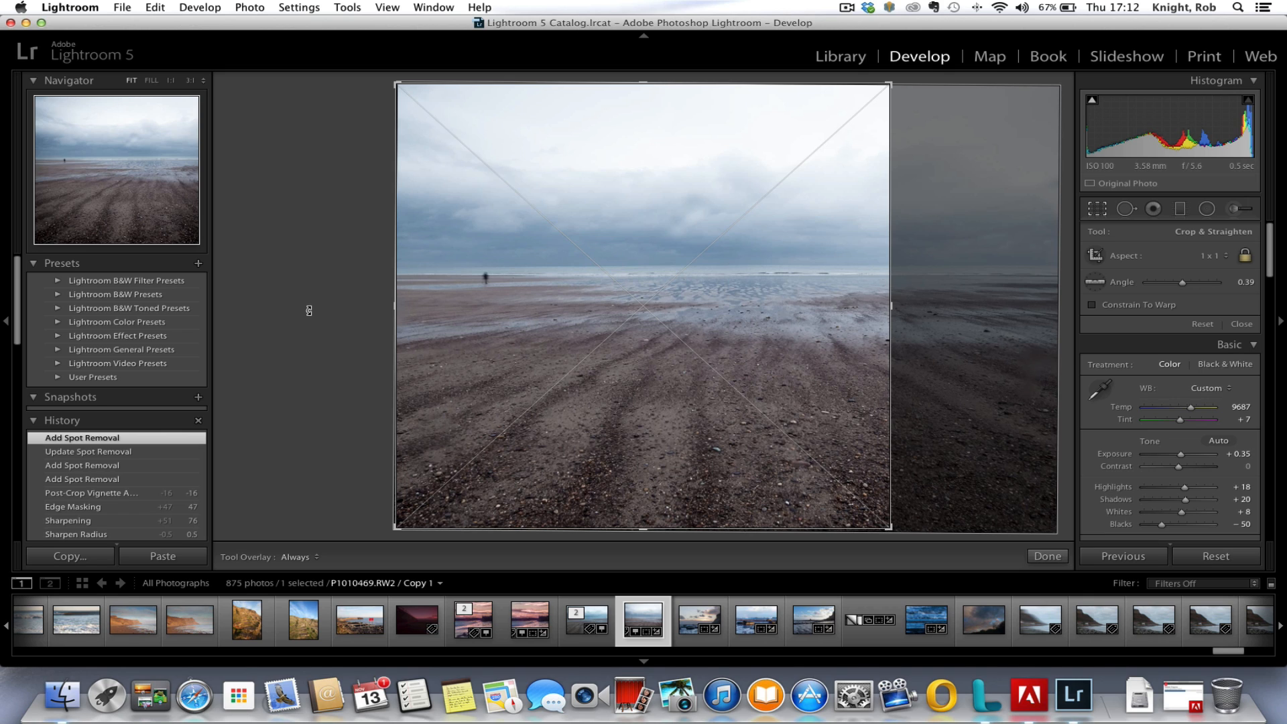
pyautogui.press('o')
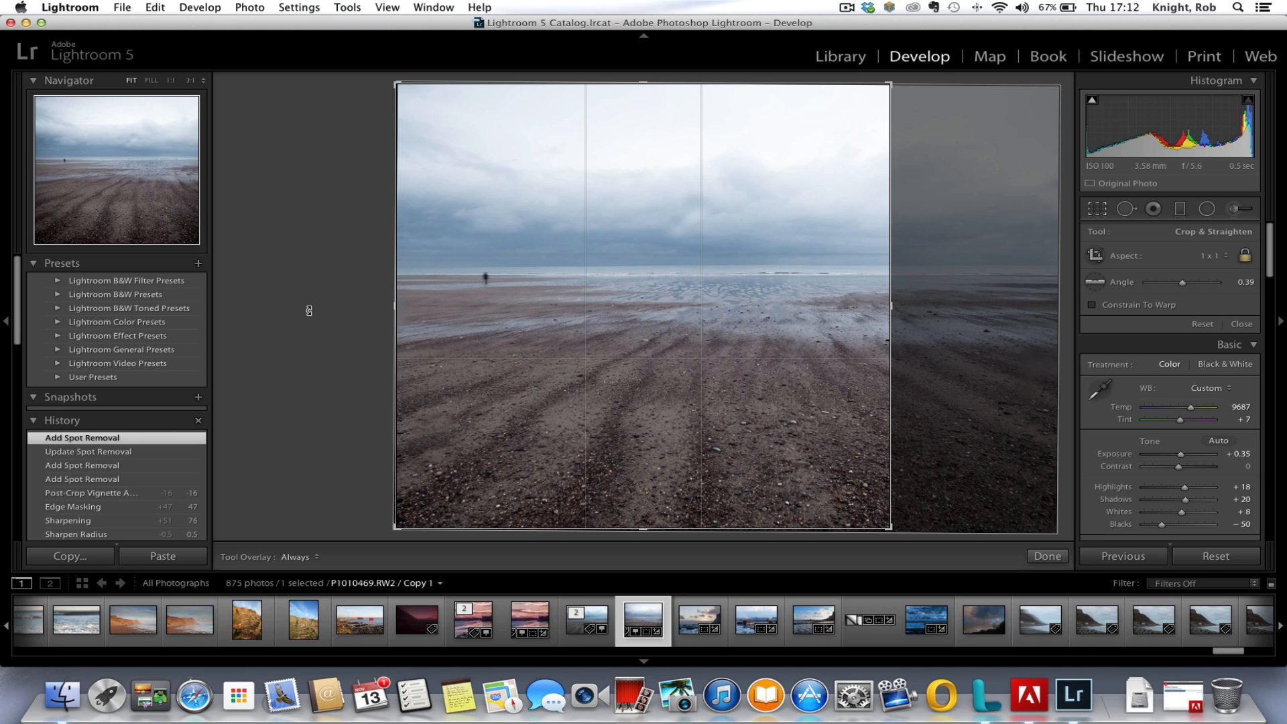
pyautogui.press('o')
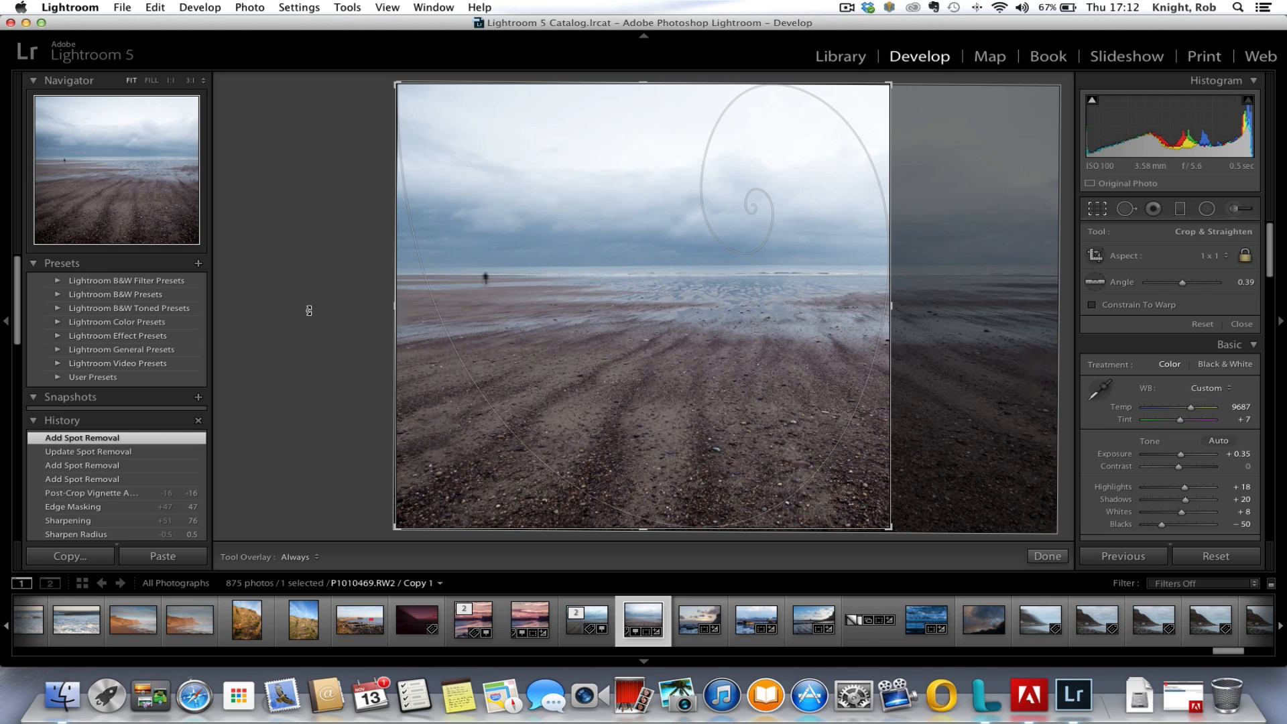
pyautogui.press('o')
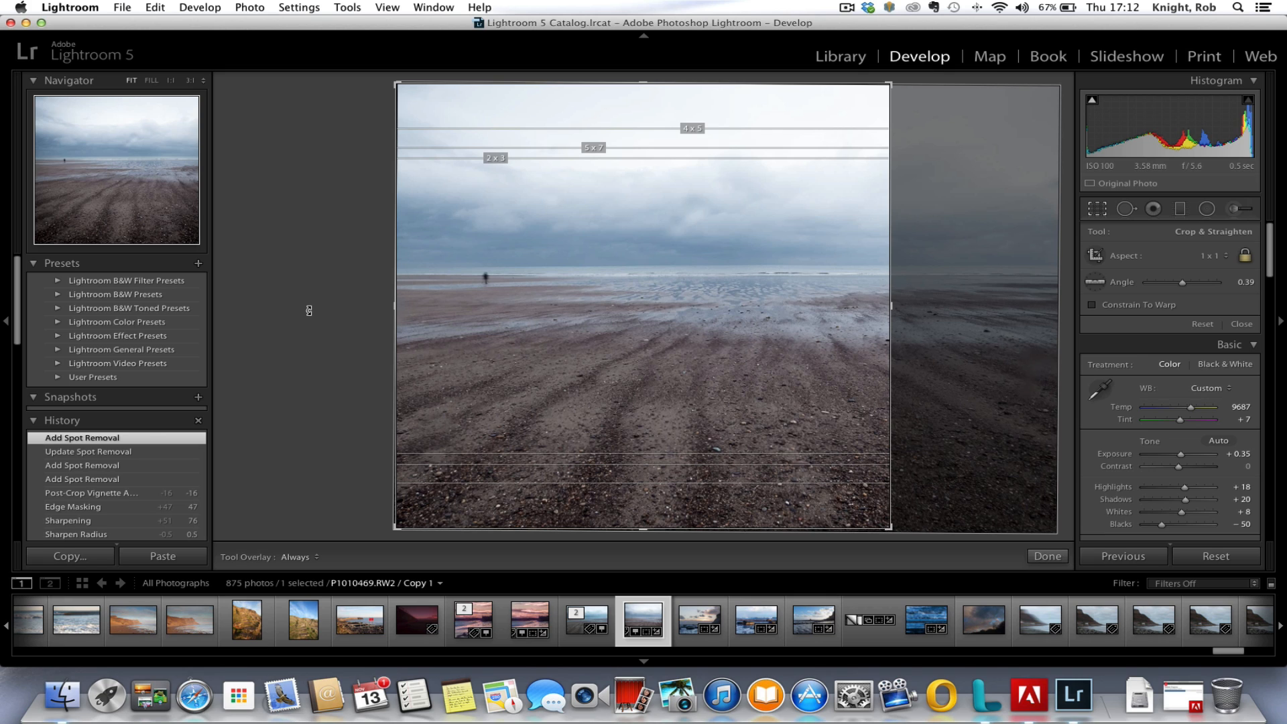
pyautogui.press('o')
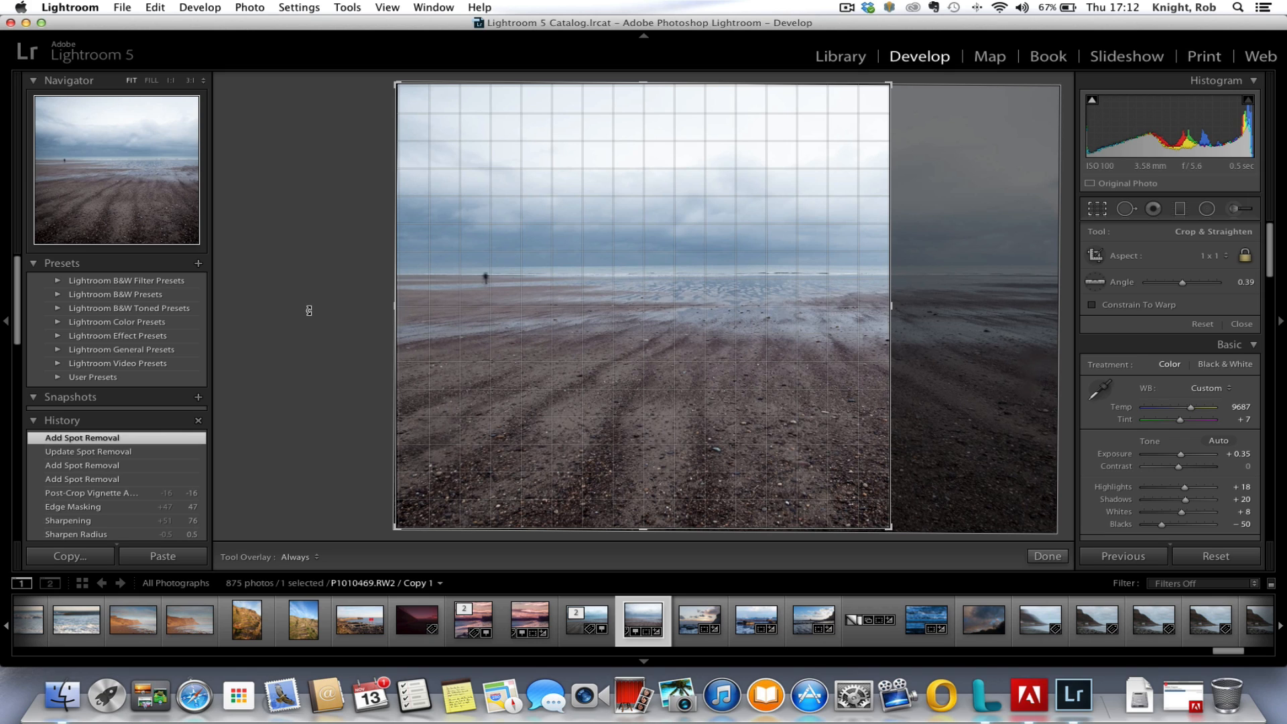
pyautogui.press('o')
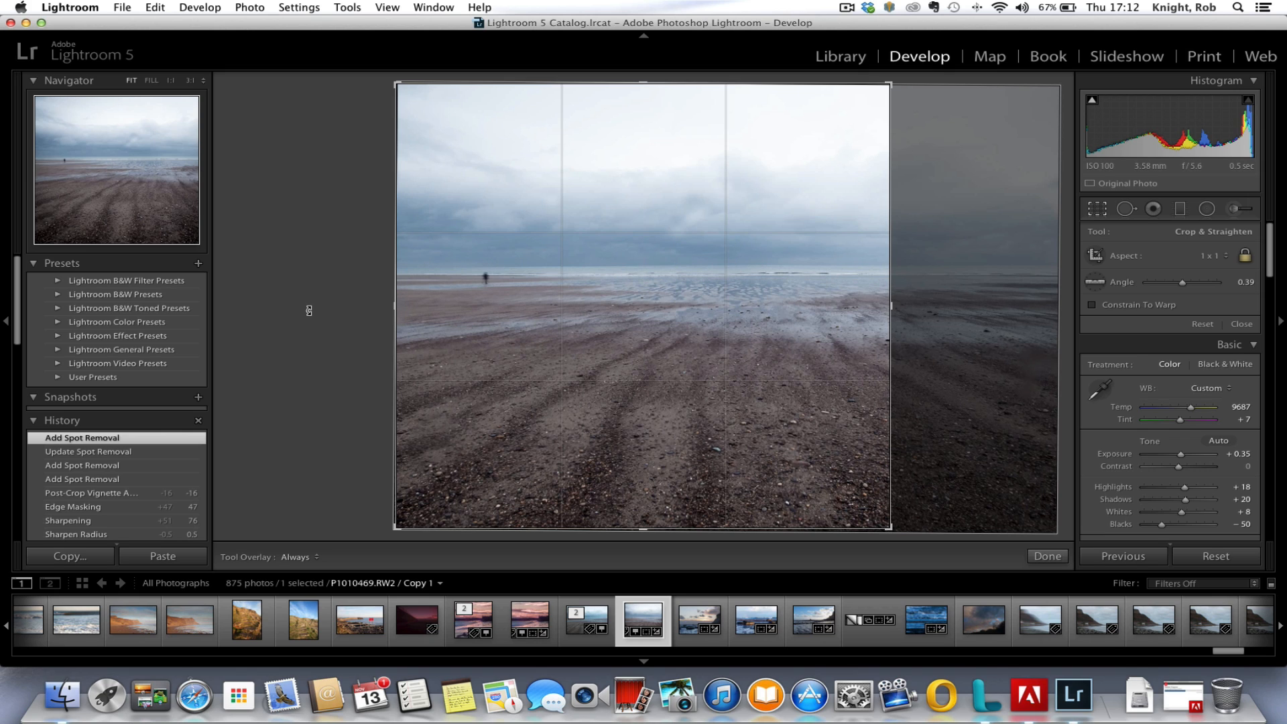
pyautogui.press('o')
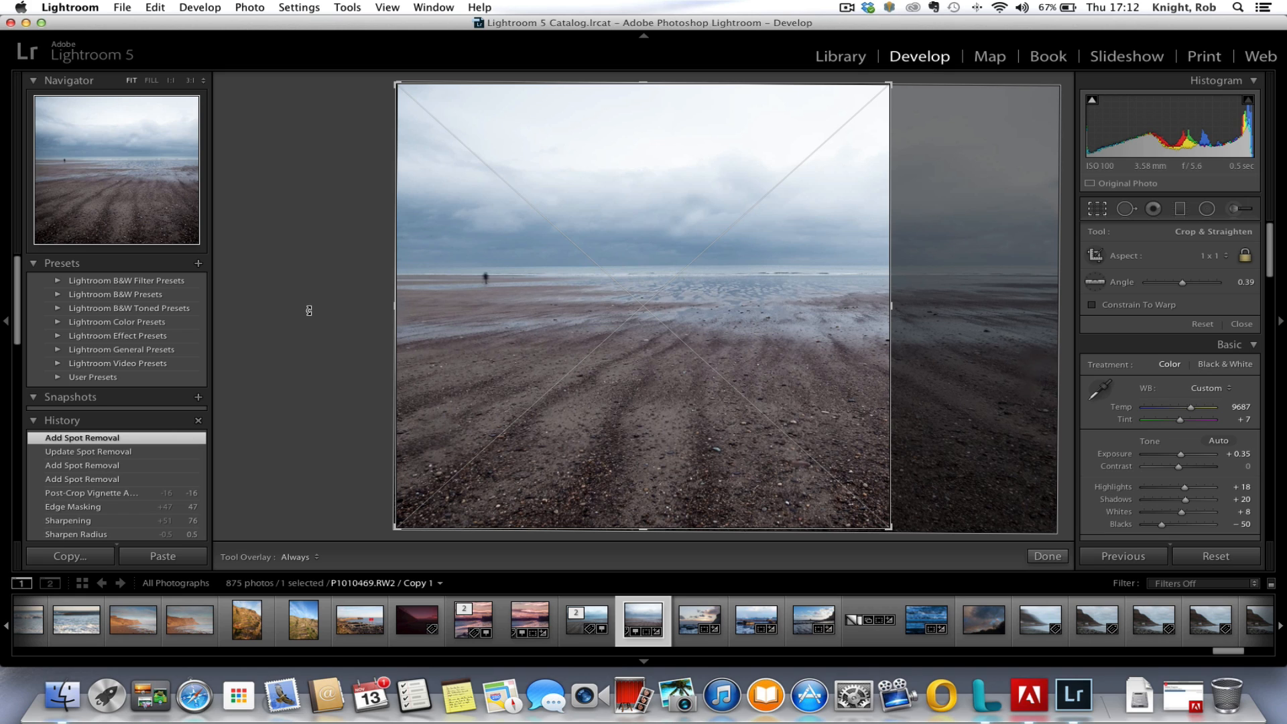
pyautogui.press('o')
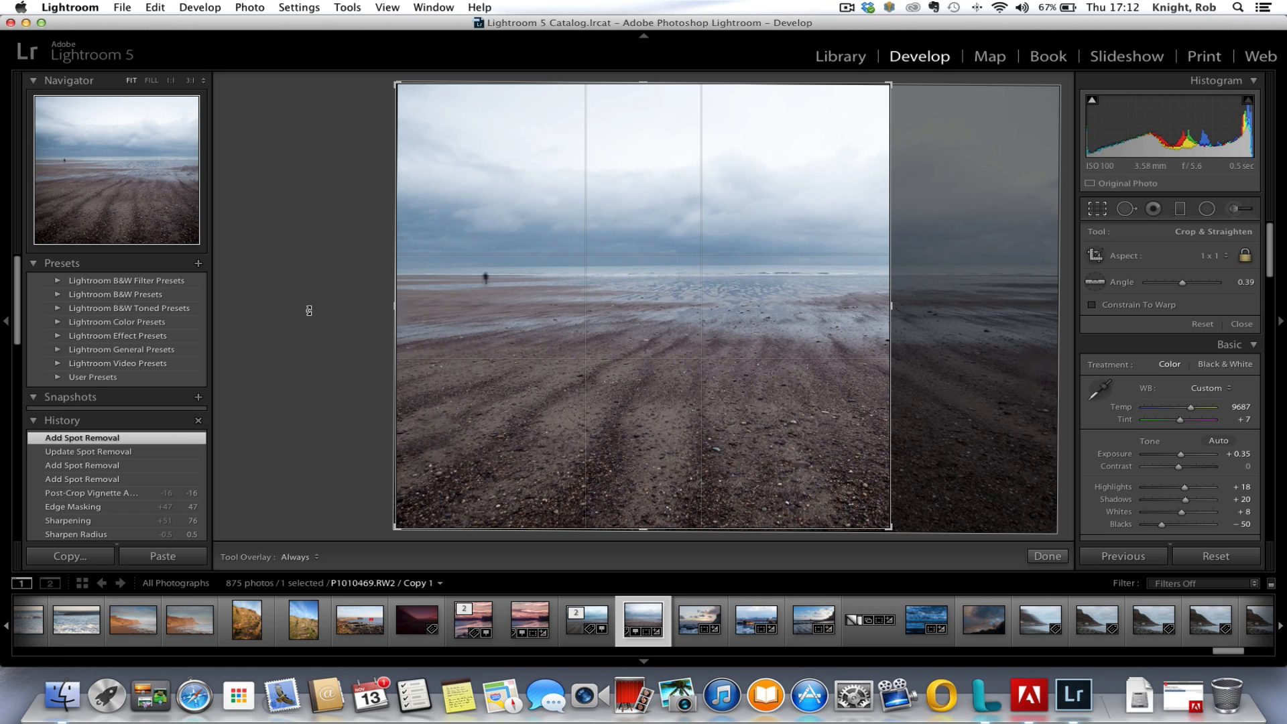
pyautogui.press('o')
pyautogui.press('o')
pyautogui.press('o')
pyautogui.press('o')
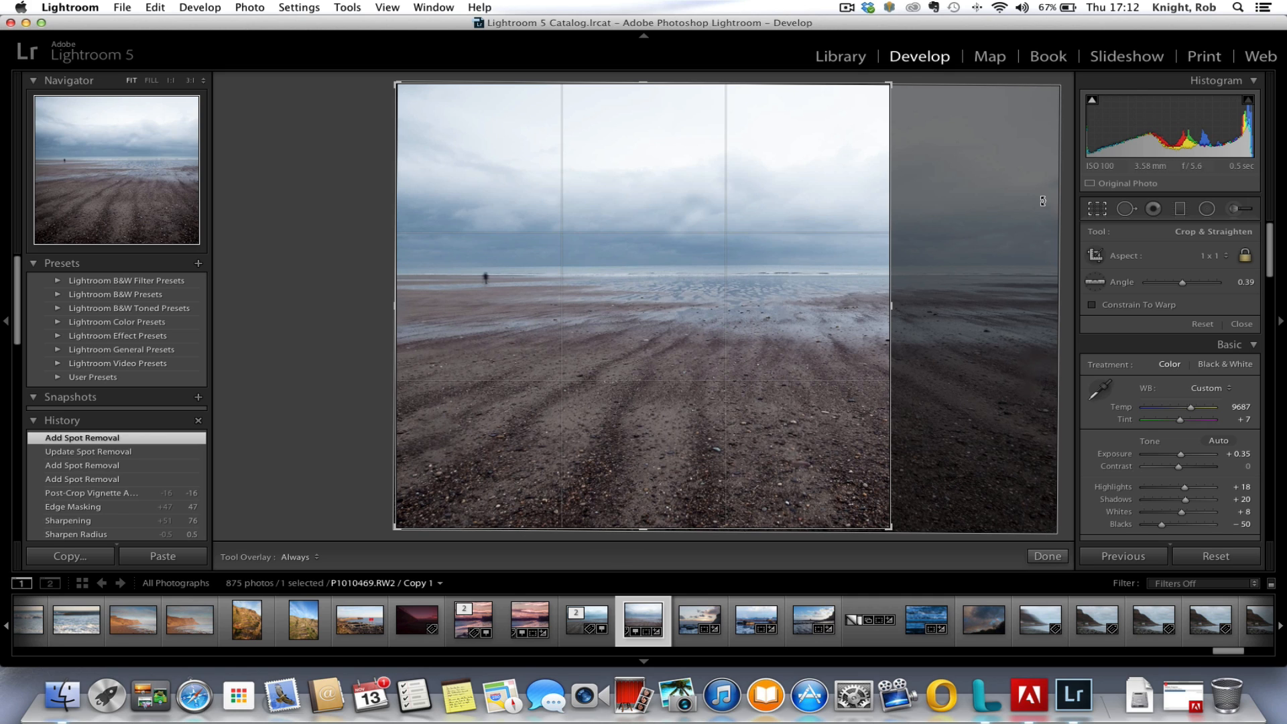
pyautogui.click(1102, 212)
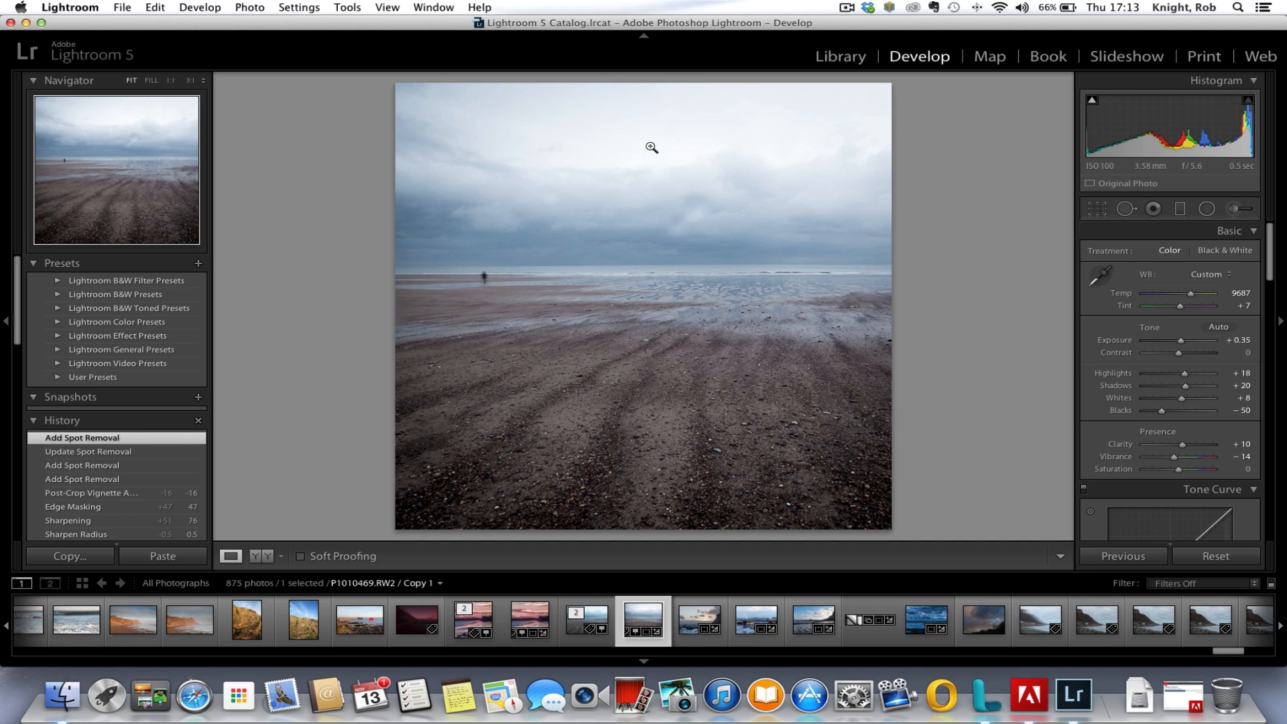
# Step: Add a Graduated Filter running straight down from above the sky to the lower sand, with its centre near the horizon
pyautogui.click(1181, 209)
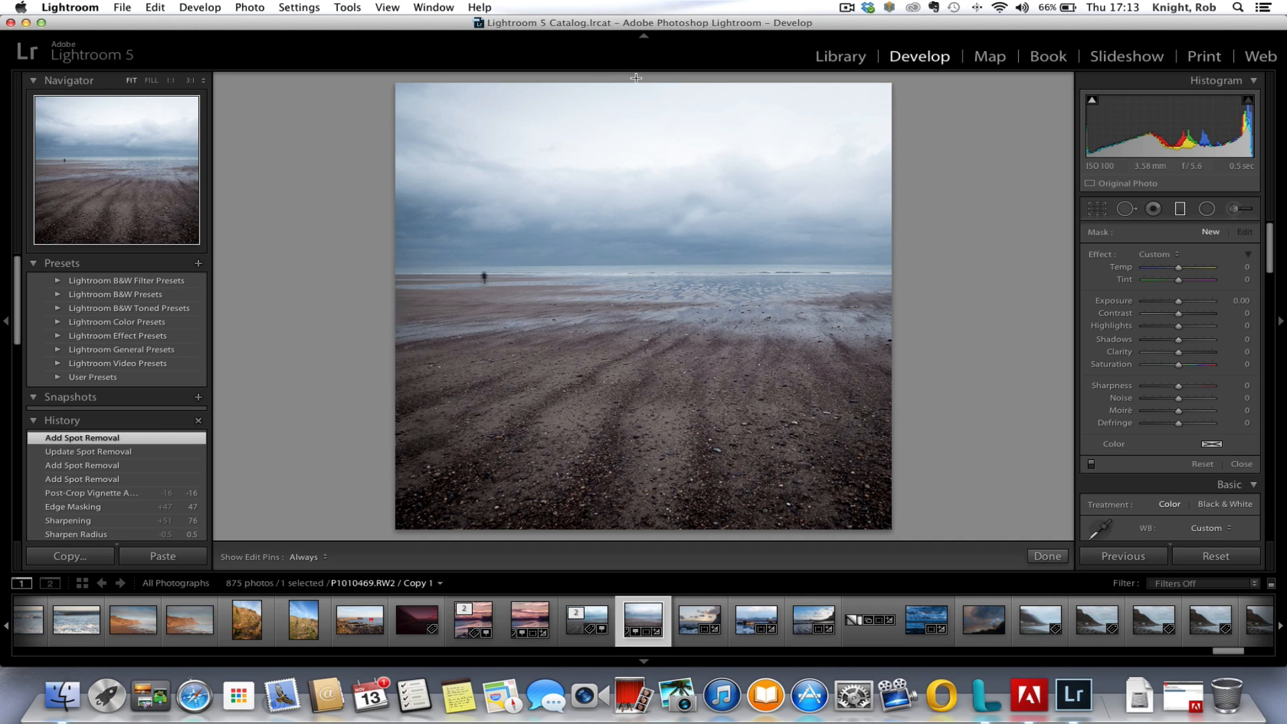
pyautogui.moveTo(636, 78)
pyautogui.mouseDown()
pyautogui.moveTo(637, 165)
pyautogui.moveTo(653, 161)
pyautogui.moveTo(612, 172)
pyautogui.moveTo(641, 179)
pyautogui.moveTo(606, 178)
pyautogui.moveTo(636, 179)
pyautogui.mouseUp()
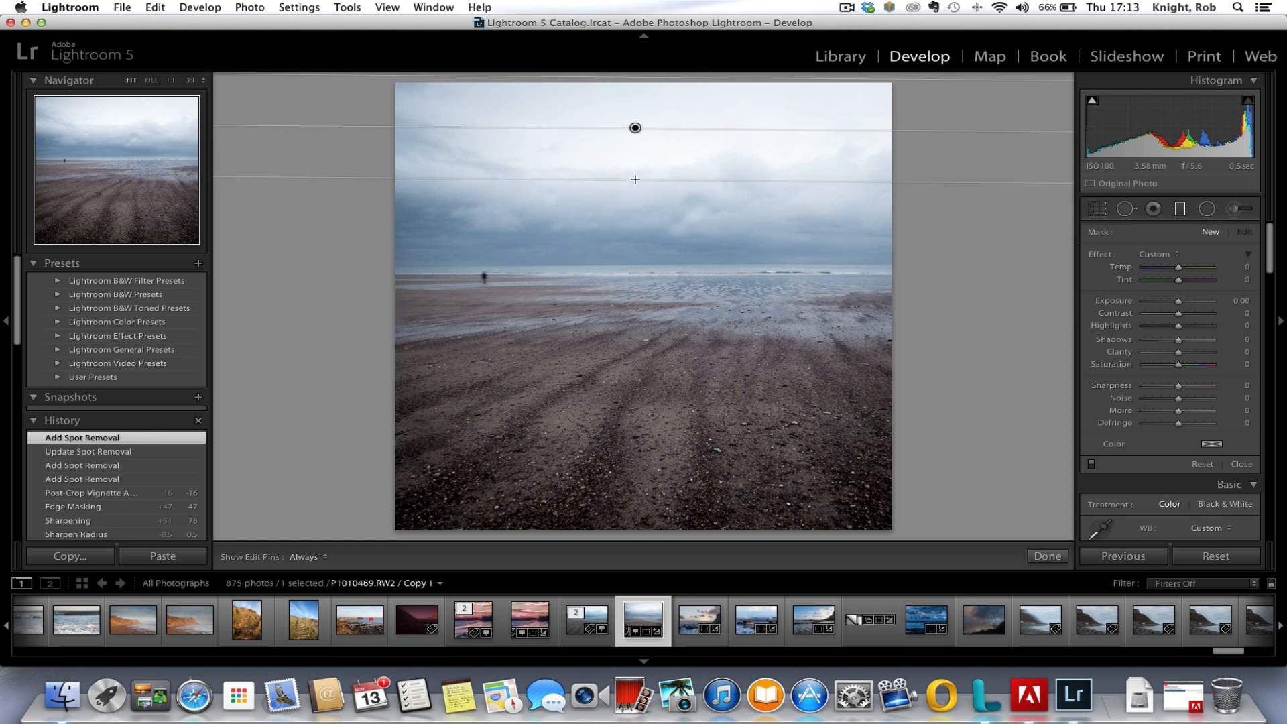
pyautogui.moveTo(636, 181); pyautogui.dragTo(635, 452)
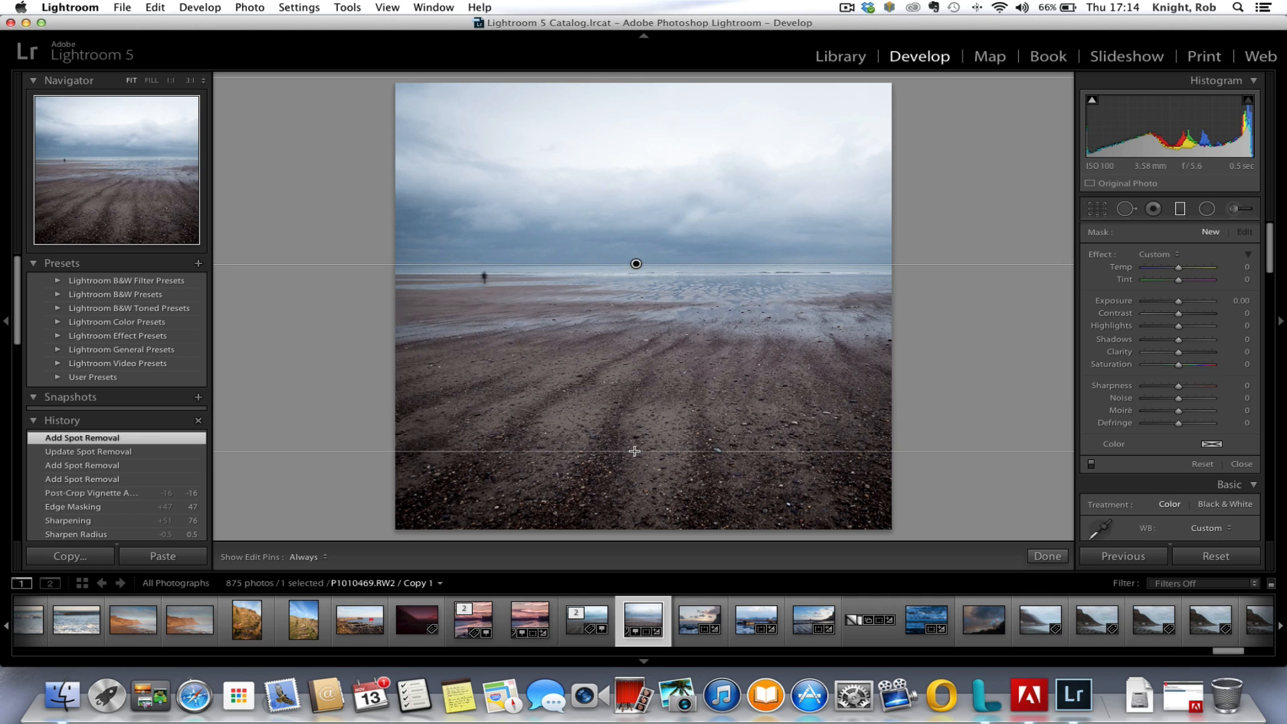
pyautogui.moveTo(635, 452); pyautogui.dragTo(633, 451)
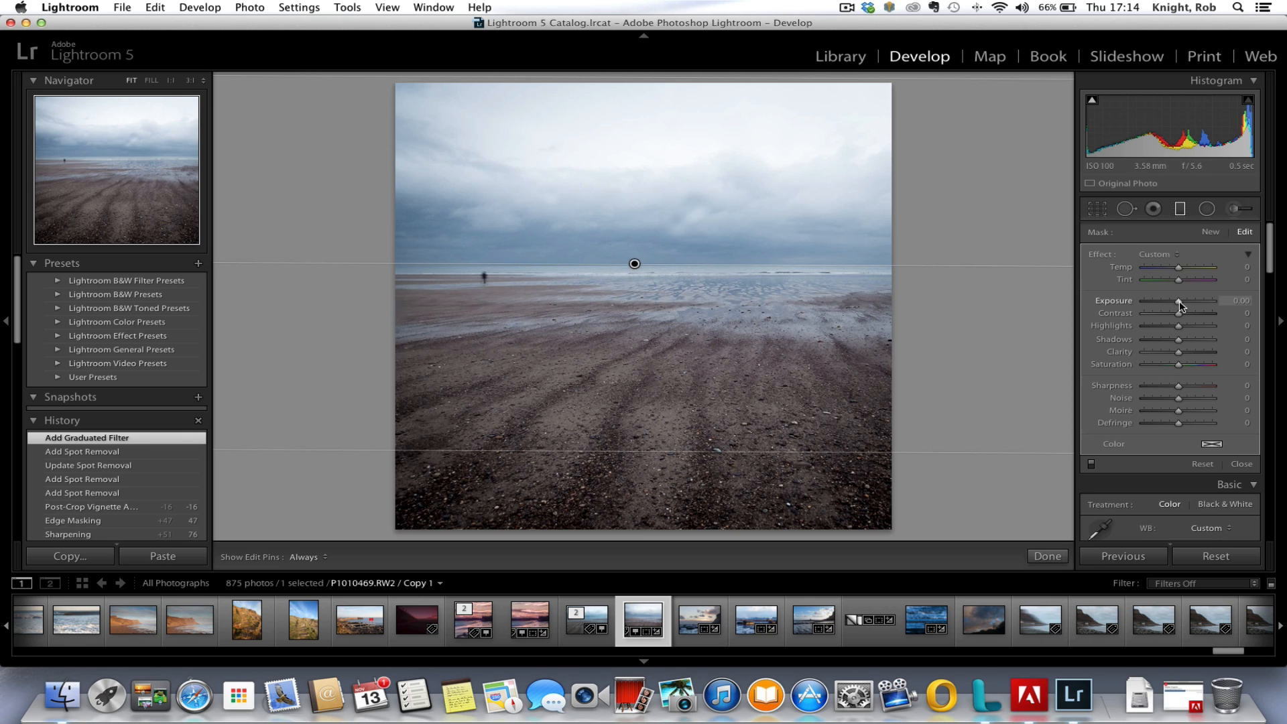
# Step: Try Exposure, Clarity and Highlights changes on the graduated filter, reset each to 0 and close the filter settings
pyautogui.moveTo(1181, 306)
pyautogui.mouseDown()
pyautogui.moveTo(1168, 306)
pyautogui.moveTo(1179, 305)
pyautogui.mouseUp()
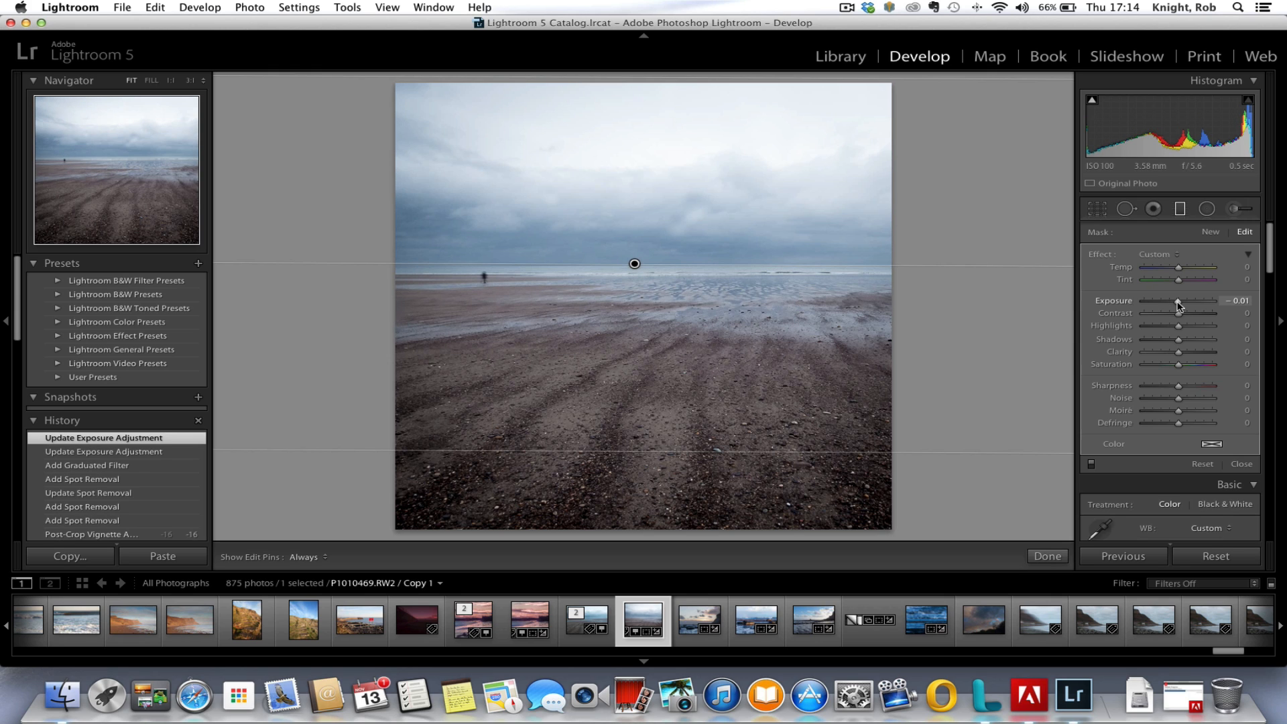
pyautogui.doubleClick(1178, 305)
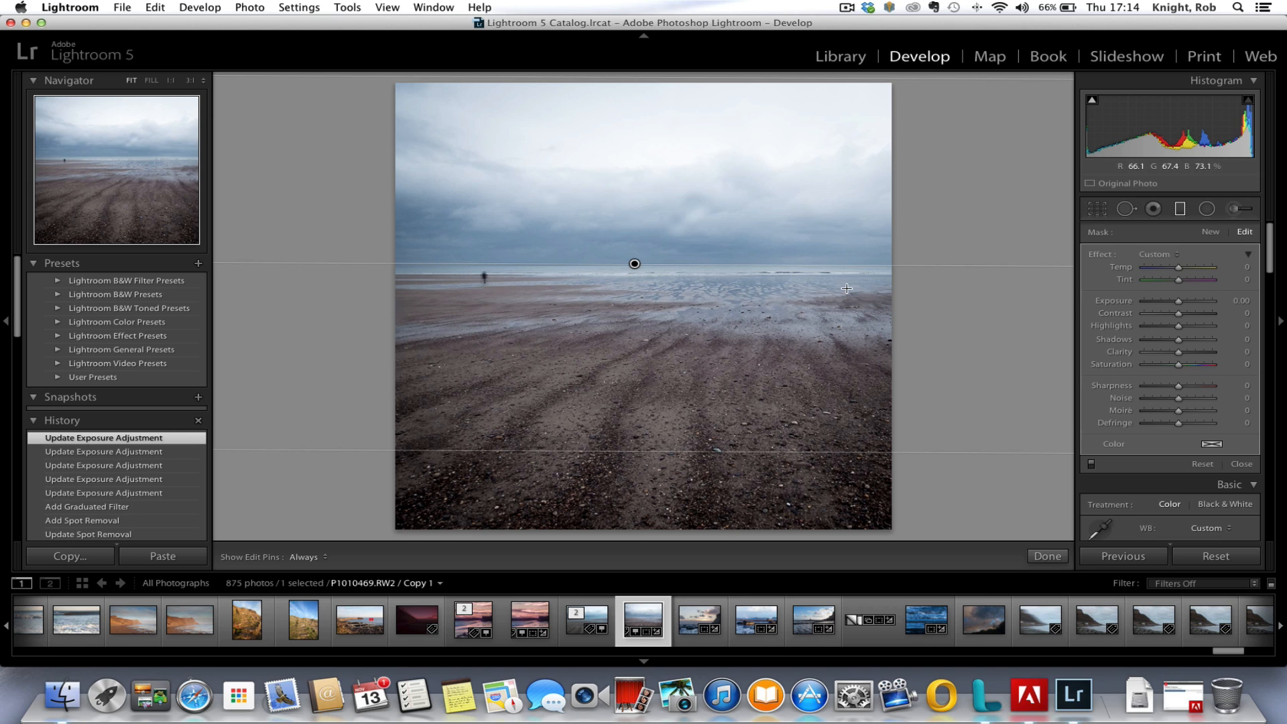
pyautogui.moveTo(1182, 357)
pyautogui.mouseDown()
pyautogui.moveTo(1197, 356)
pyautogui.moveTo(1181, 356)
pyautogui.mouseUp()
pyautogui.doubleClick(1180, 357)
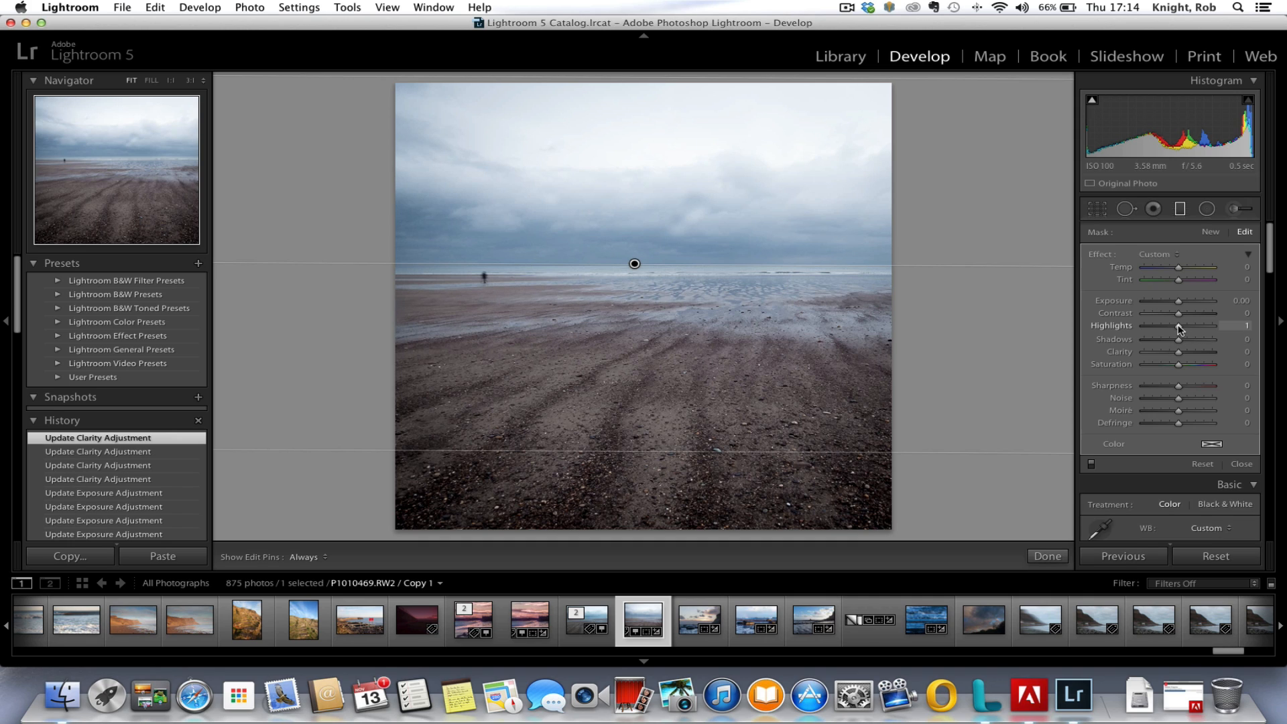
pyautogui.moveTo(1180, 329)
pyautogui.mouseDown()
pyautogui.moveTo(1133, 332)
pyautogui.moveTo(1254, 338)
pyautogui.moveTo(1147, 335)
pyautogui.moveTo(1178, 335)
pyautogui.mouseUp()
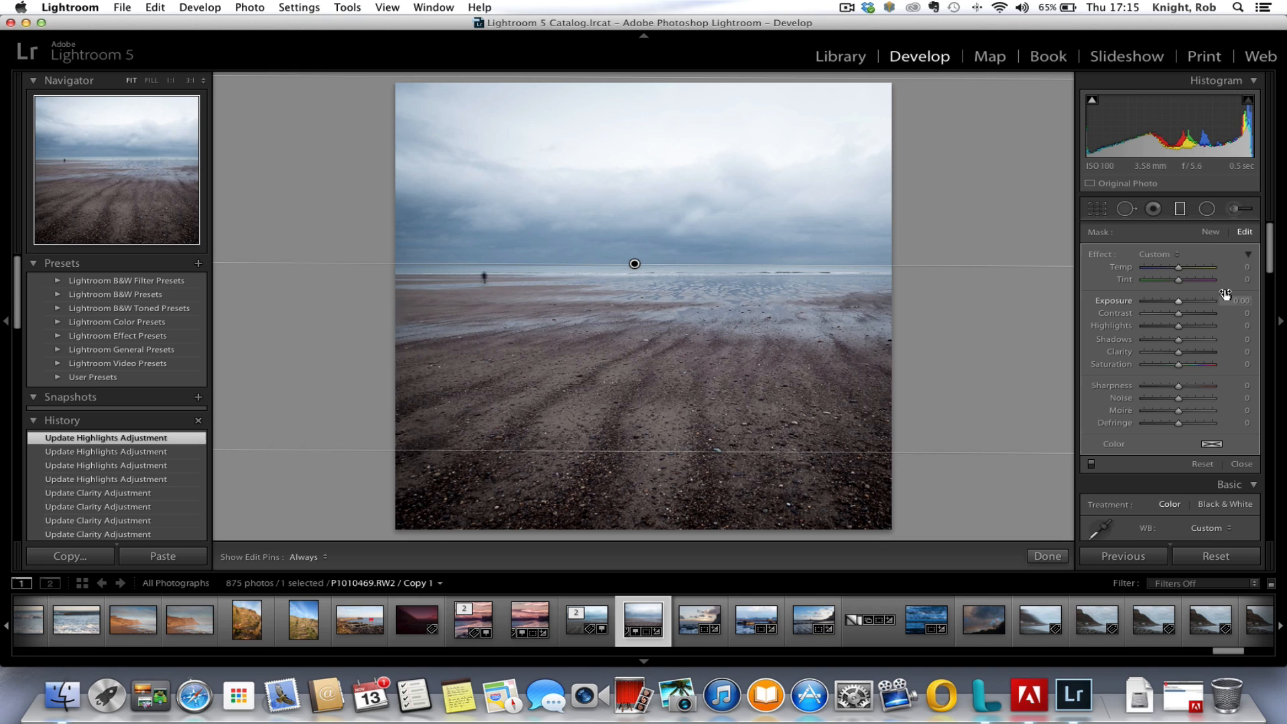
pyautogui.click(1242, 464)
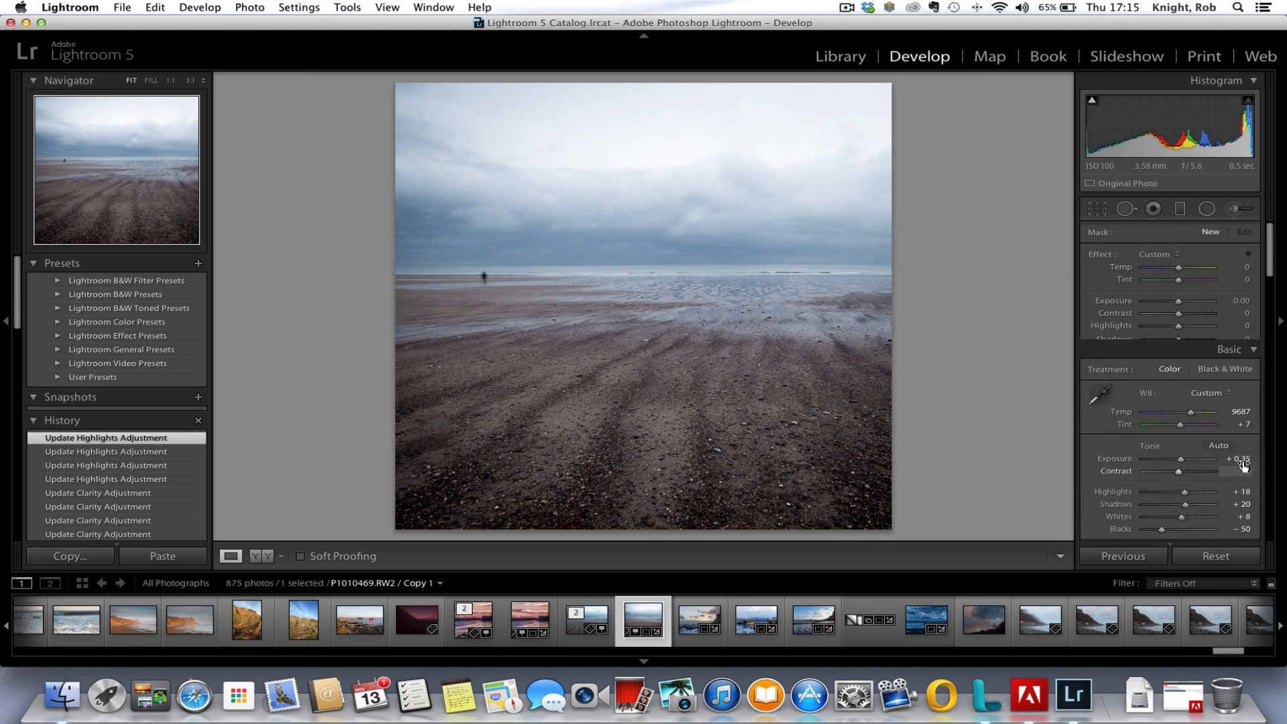
# Step: Place a wide, flat Radial Filter over the reflective wet sand on the right below the horizon, and invert its mask
pyautogui.click(1207, 210)
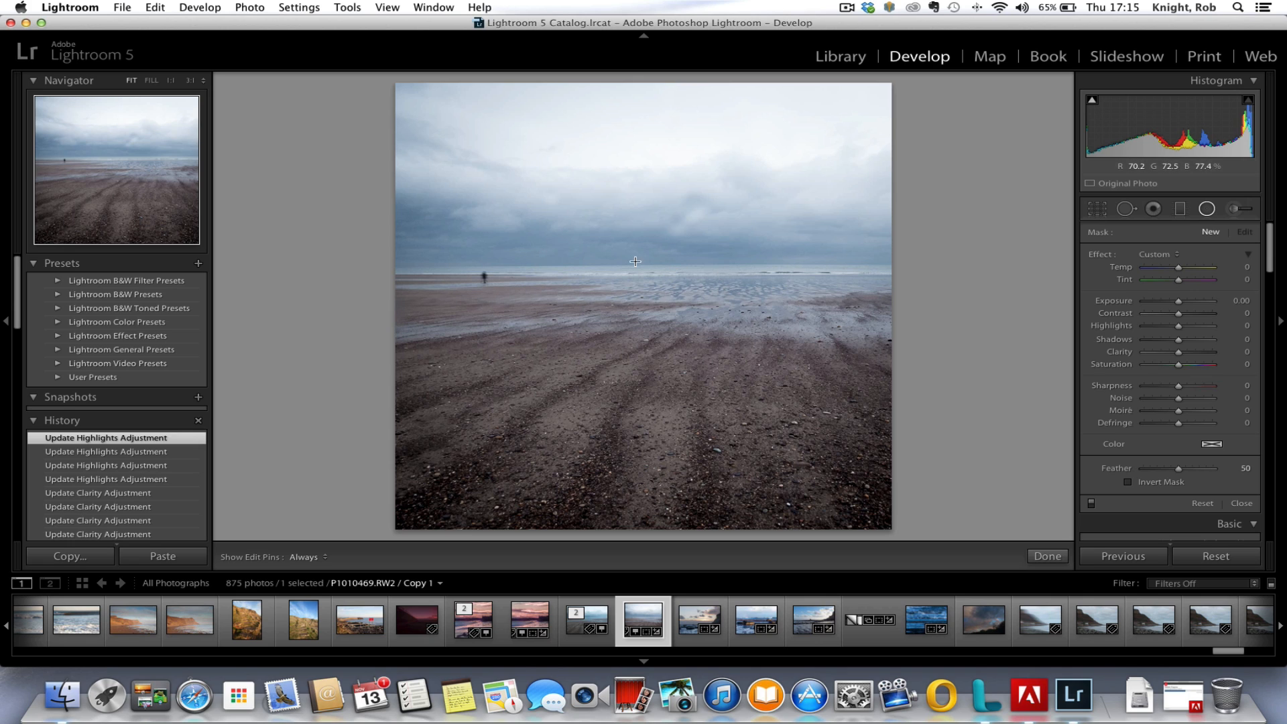
pyautogui.moveTo(575, 248); pyautogui.dragTo(804, 286)
pyautogui.moveTo(580, 250); pyautogui.dragTo(739, 299)
pyautogui.moveTo(513, 298); pyautogui.dragTo(564, 297)
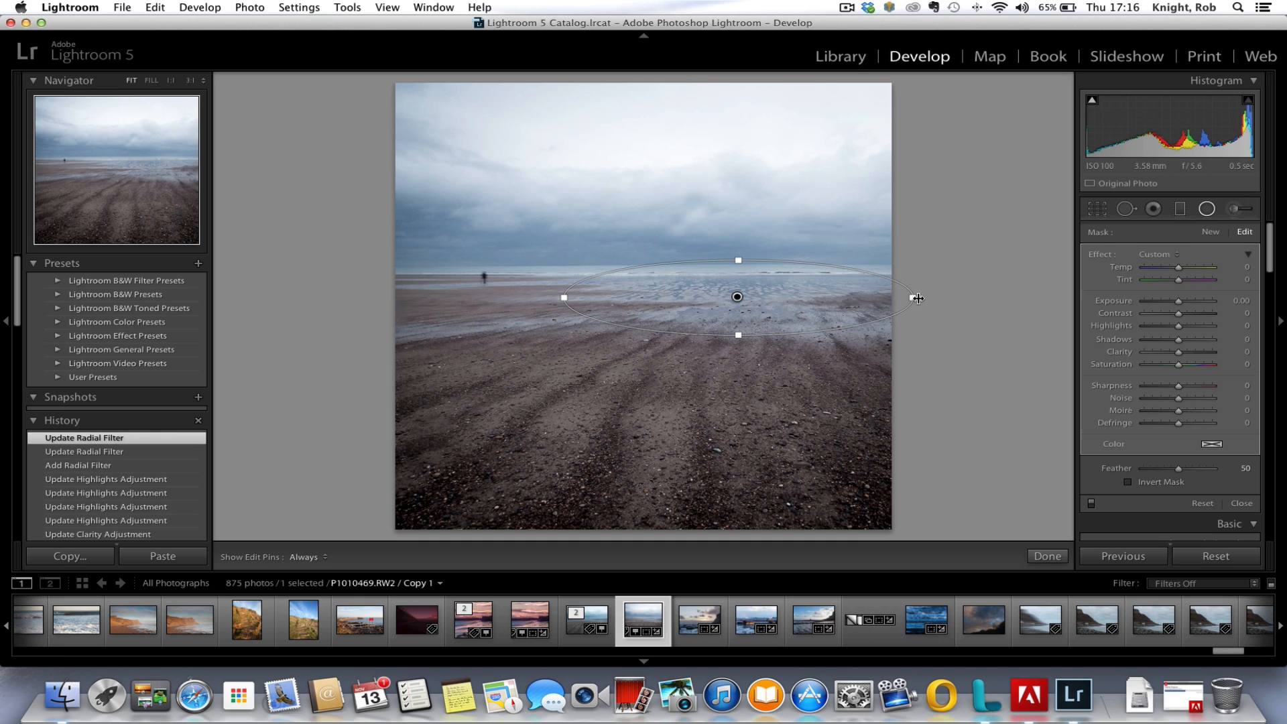
pyautogui.moveTo(917, 298); pyautogui.dragTo(902, 298)
pyautogui.moveTo(739, 331); pyautogui.dragTo(766, 309)
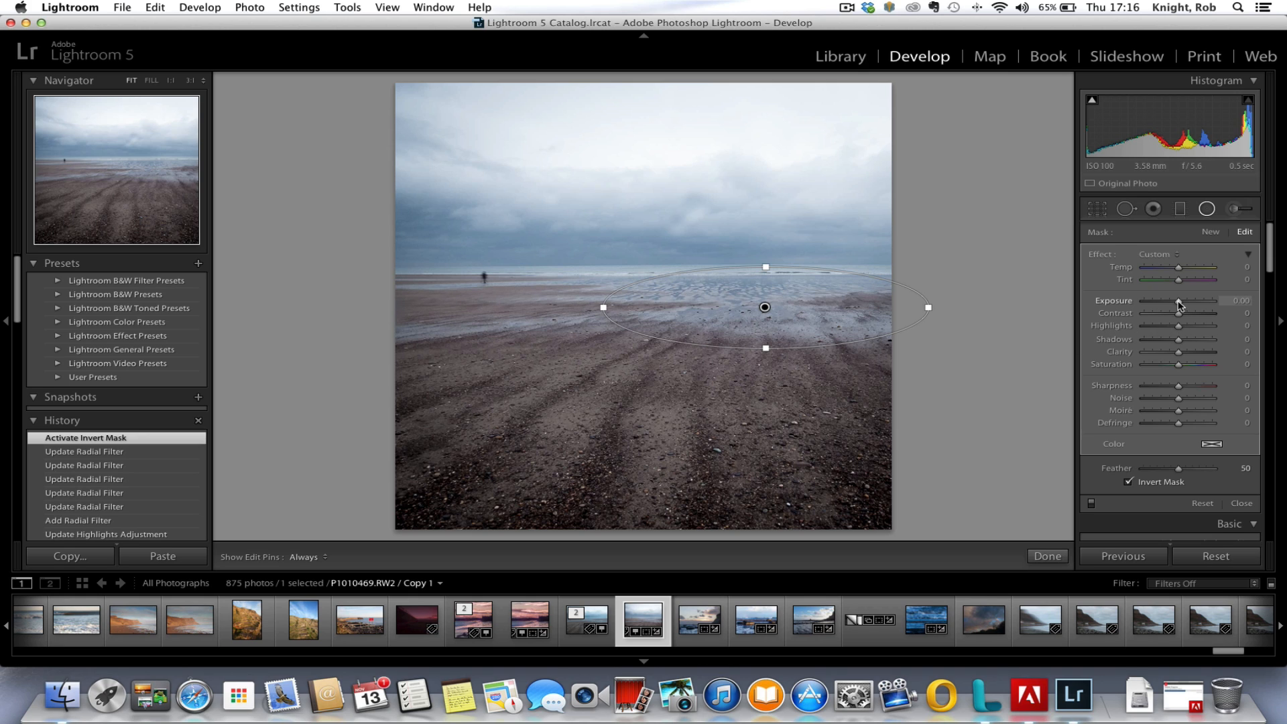
# Step: Set the radial filter's Exposure to 0.14, Highlights to 40 and Shadows to 14, and finish the filter
pyautogui.moveTo(1180, 305); pyautogui.dragTo(1181, 305)
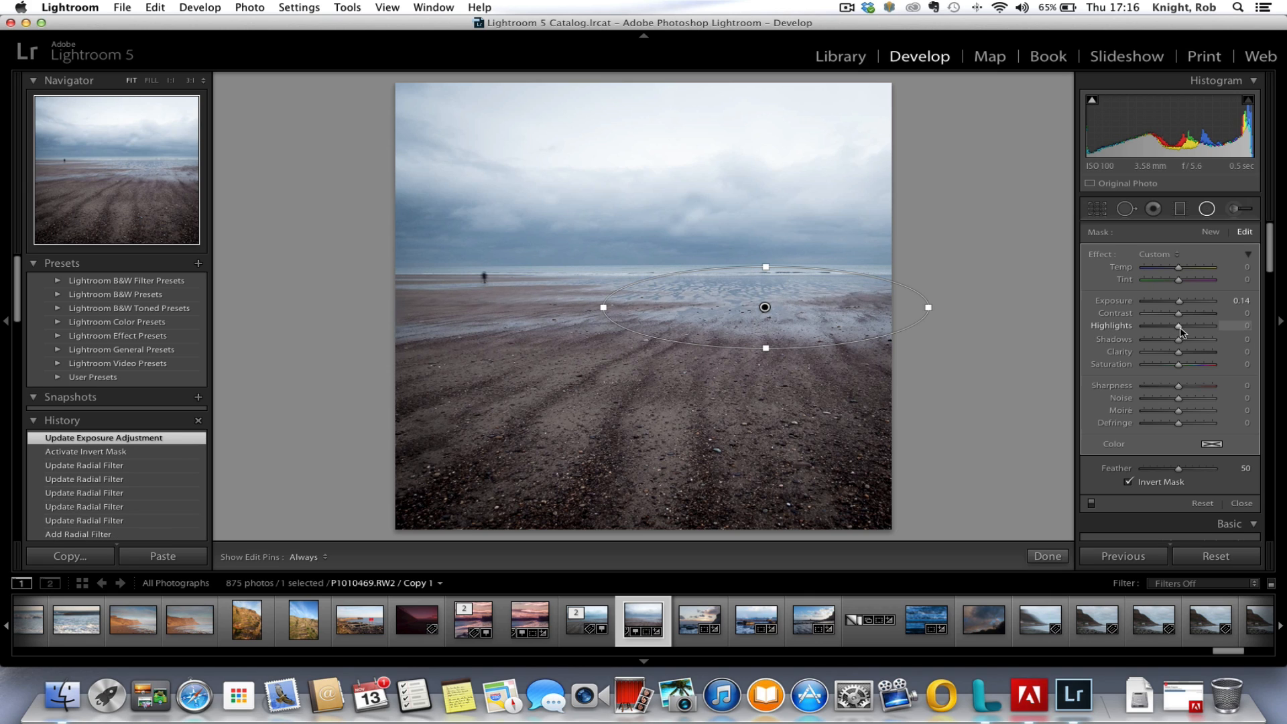
pyautogui.moveTo(1180, 331)
pyautogui.mouseDown()
pyautogui.moveTo(1205, 333)
pyautogui.moveTo(1183, 346)
pyautogui.mouseUp()
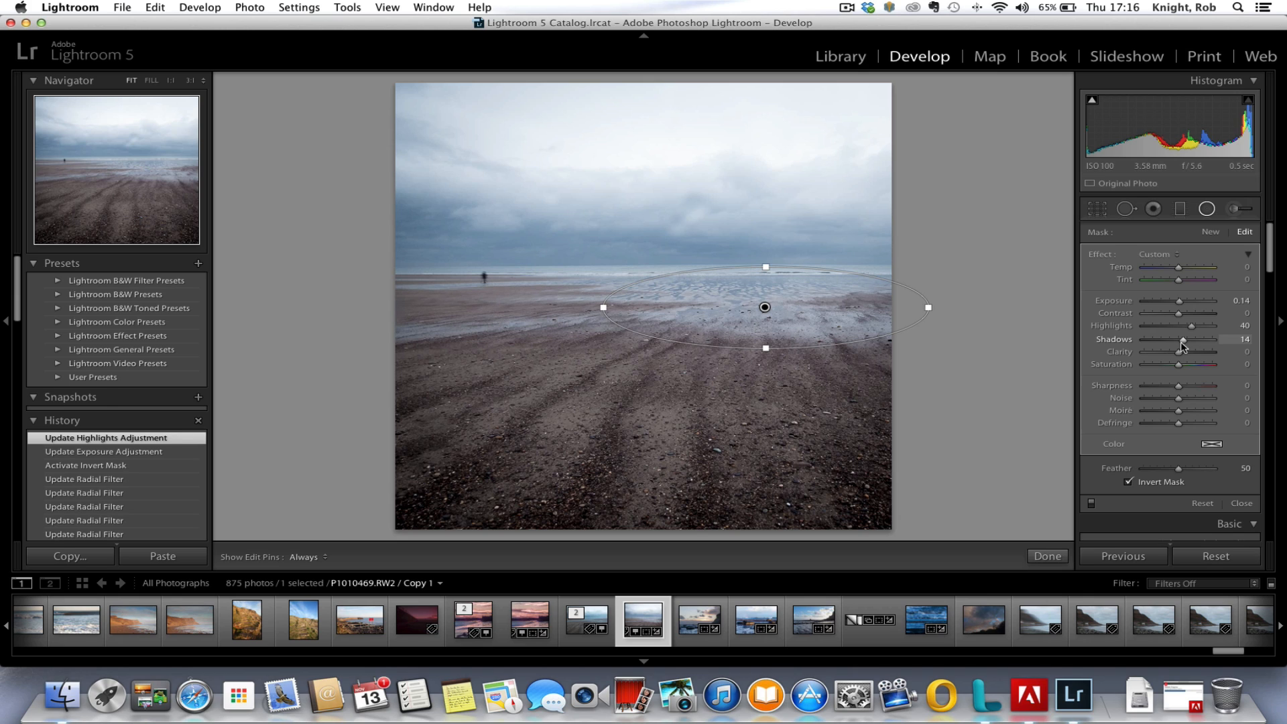
pyautogui.moveTo(1184, 346); pyautogui.dragTo(1183, 346)
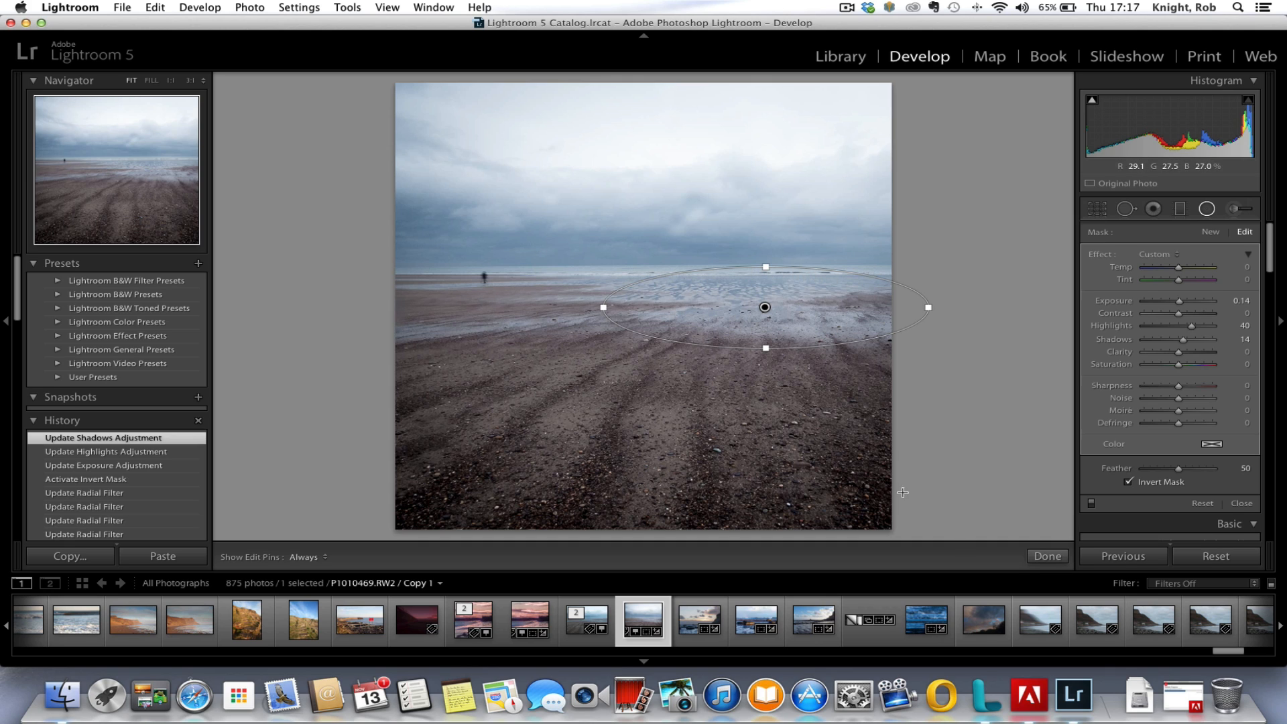
pyautogui.click(1047, 557)
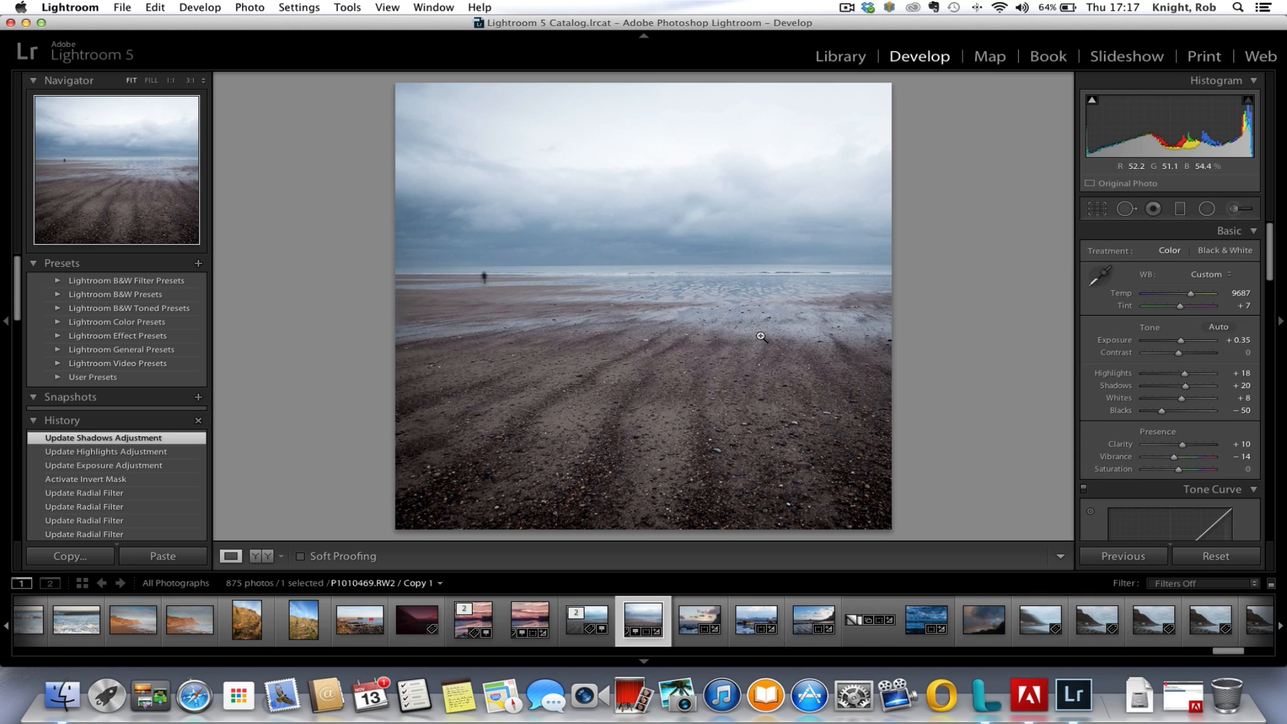
# Step: Paint along the foreground sand streaks with a new Adjustment Brush at size 9.0, and check the painted area with the mask overlay
pyautogui.click(1235, 213)
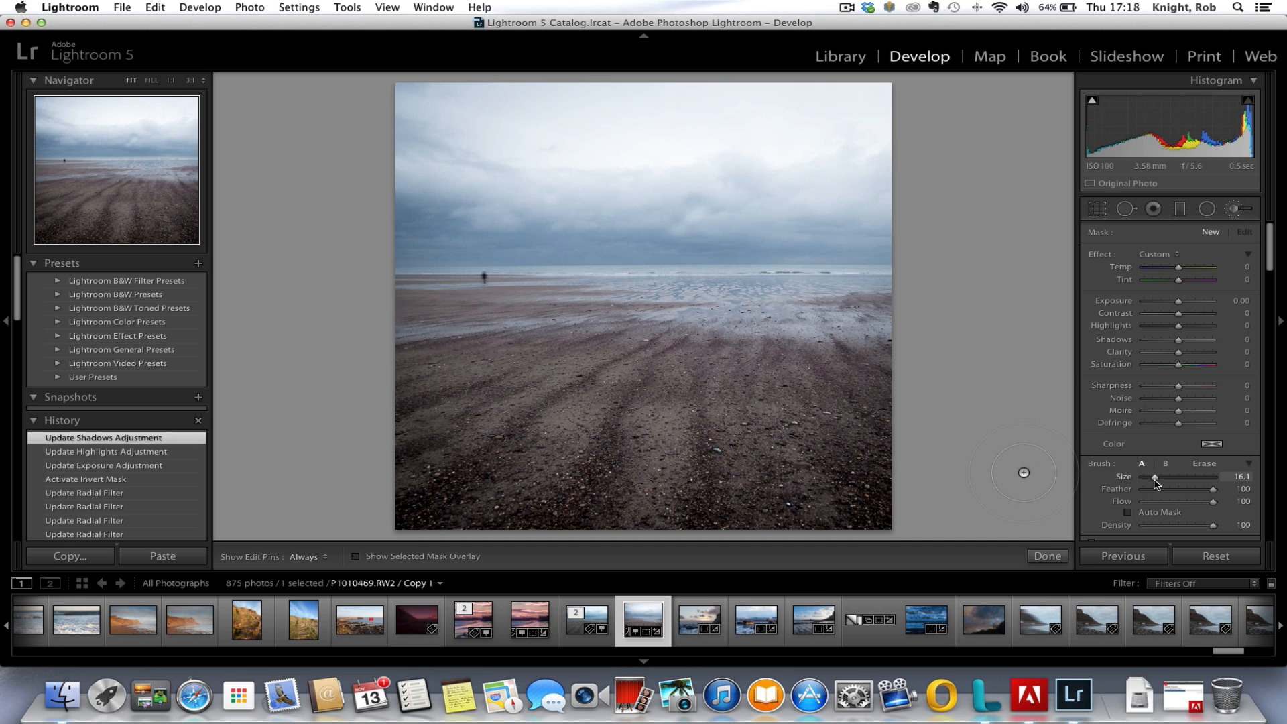
pyautogui.moveTo(1155, 477); pyautogui.dragTo(1150, 478)
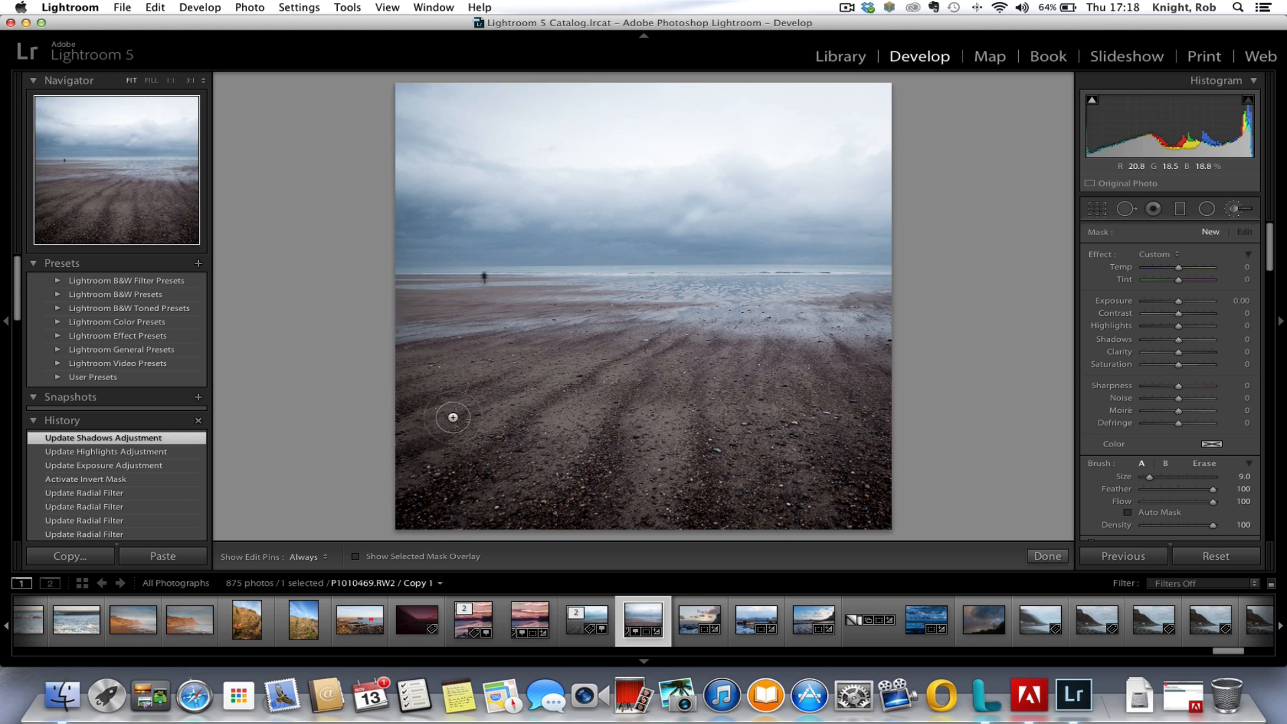
pyautogui.press('h')
pyautogui.moveTo(403, 389)
pyautogui.mouseDown()
pyautogui.moveTo(471, 419)
pyautogui.moveTo(430, 428)
pyautogui.moveTo(426, 469)
pyautogui.mouseUp()
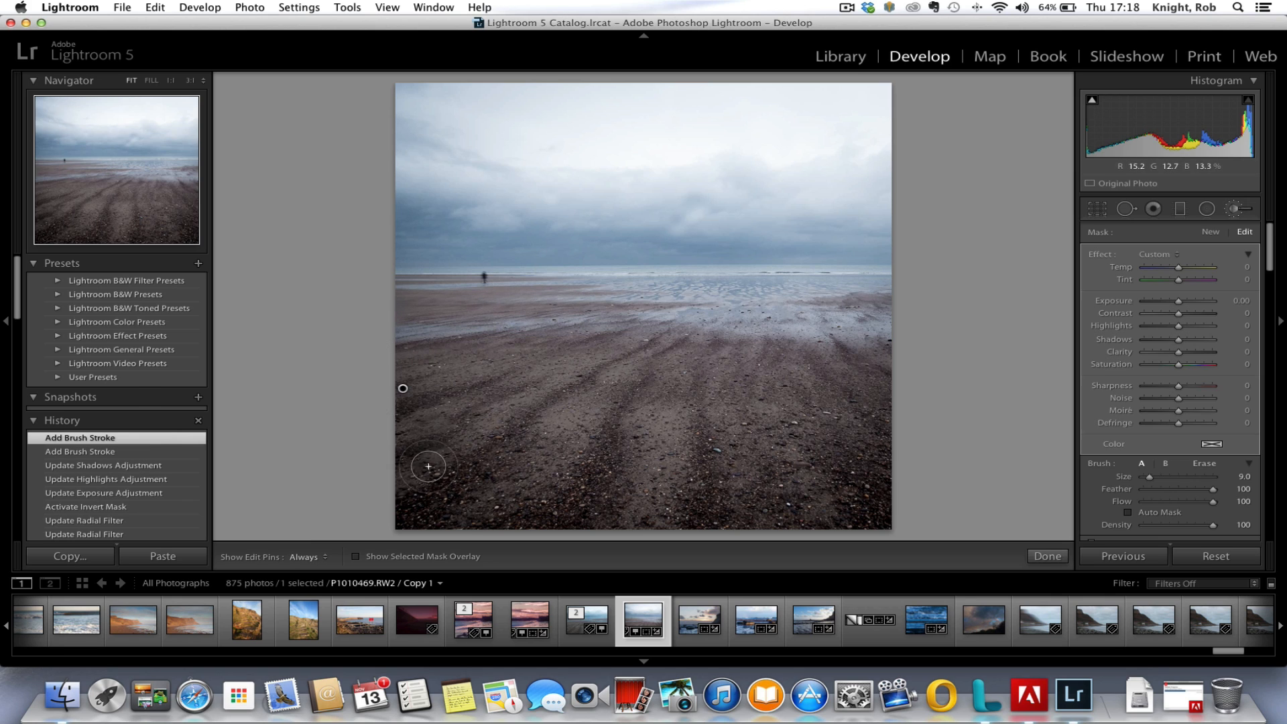
pyautogui.press('h')
pyautogui.moveTo(499, 416)
pyautogui.mouseDown()
pyautogui.moveTo(527, 440)
pyautogui.moveTo(488, 520)
pyautogui.mouseUp()
pyautogui.moveTo(519, 472)
pyautogui.mouseDown()
pyautogui.moveTo(617, 371)
pyautogui.moveTo(592, 437)
pyautogui.mouseUp()
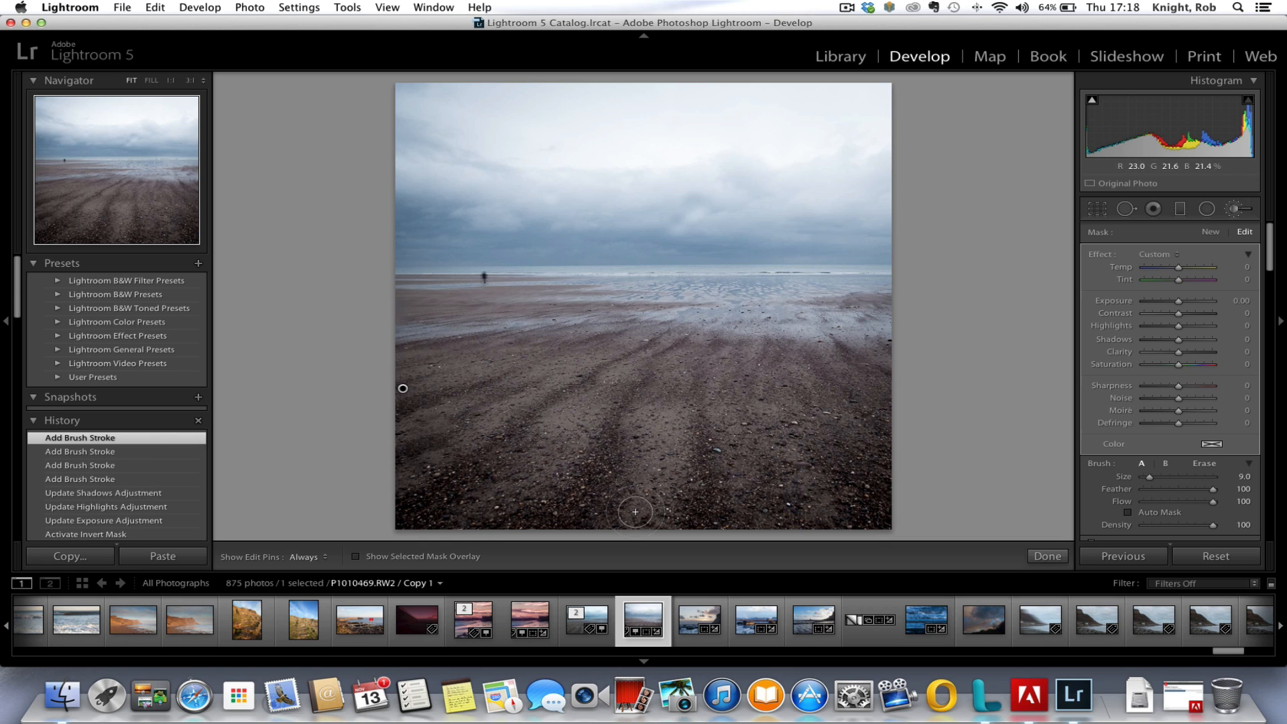
pyautogui.moveTo(634, 510)
pyautogui.mouseDown()
pyautogui.moveTo(684, 379)
pyautogui.moveTo(720, 422)
pyautogui.moveTo(737, 376)
pyautogui.moveTo(741, 415)
pyautogui.mouseUp()
pyautogui.press('h')
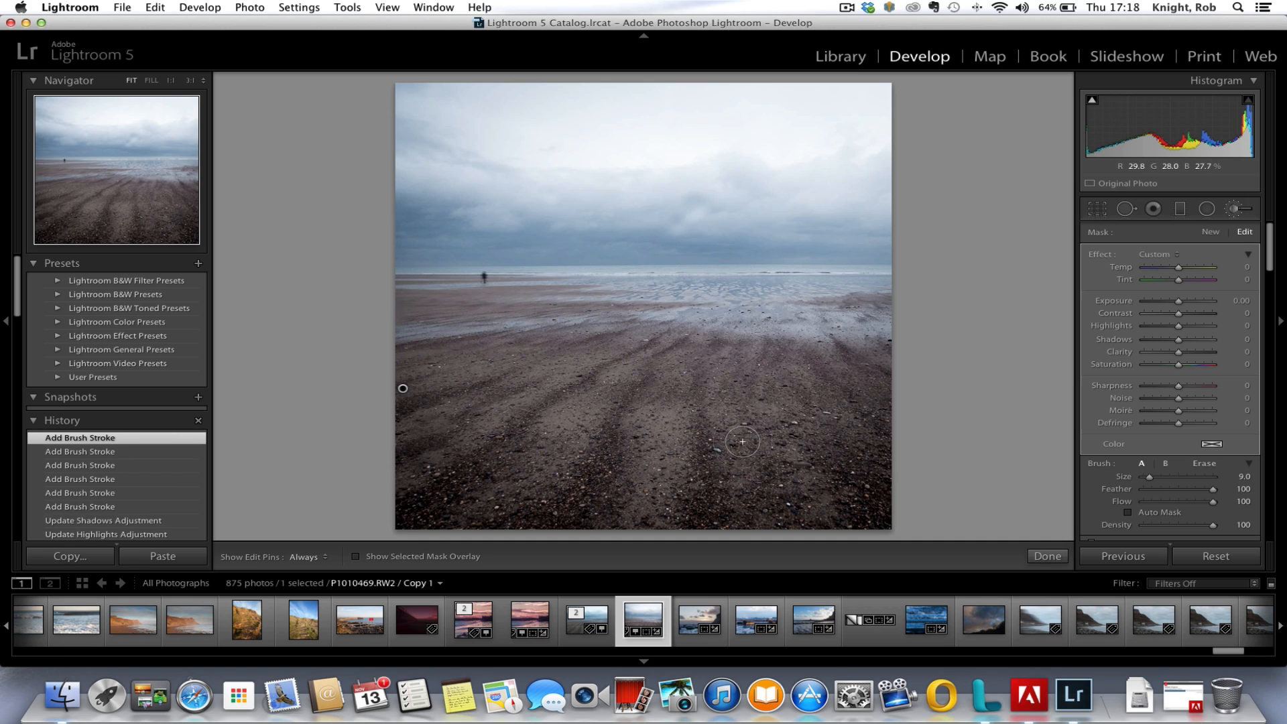
pyautogui.moveTo(832, 400)
pyautogui.mouseDown()
pyautogui.moveTo(791, 356)
pyautogui.moveTo(878, 359)
pyautogui.moveTo(867, 352)
pyautogui.moveTo(814, 467)
pyautogui.mouseUp()
pyautogui.press('h')
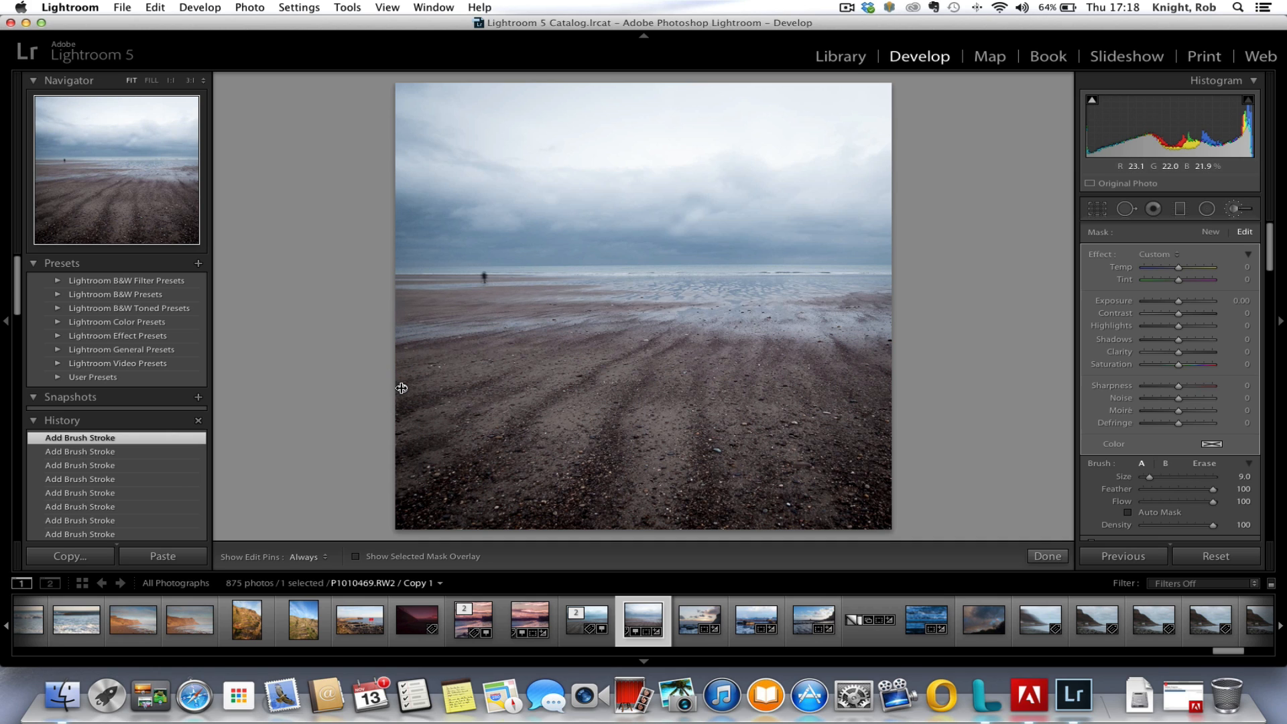
pyautogui.moveTo(404, 389)
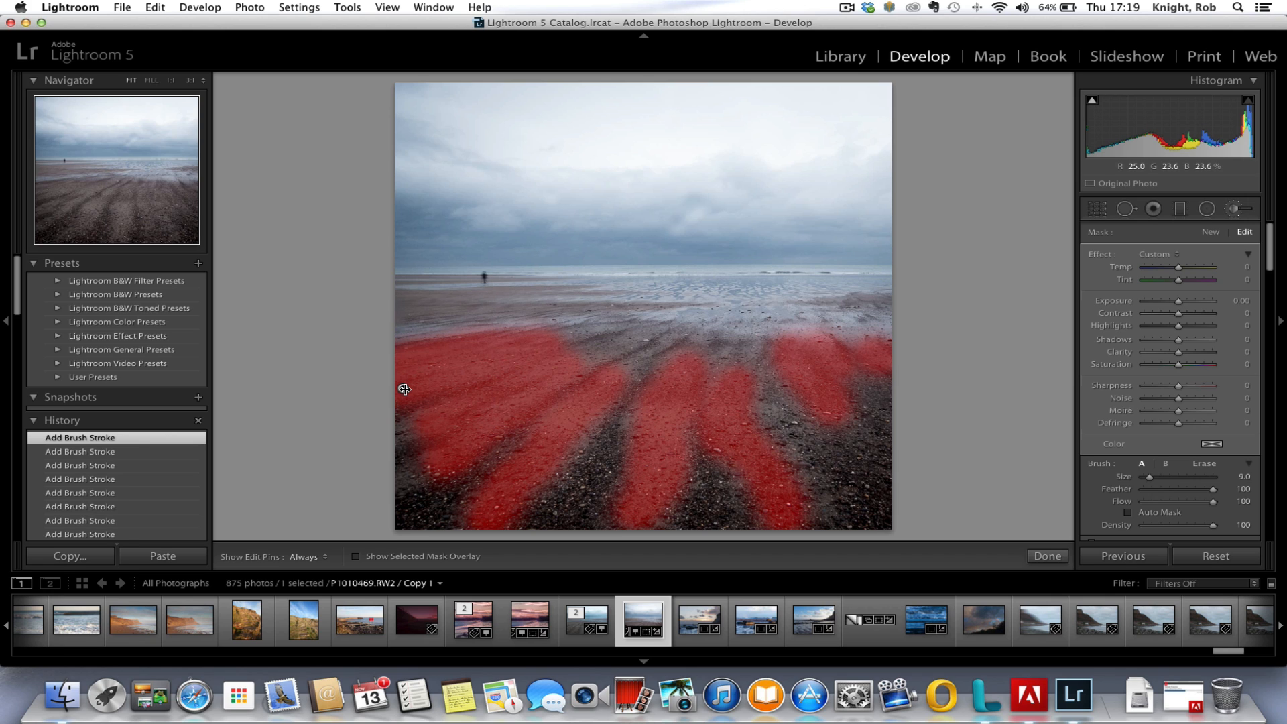
pyautogui.press('h')
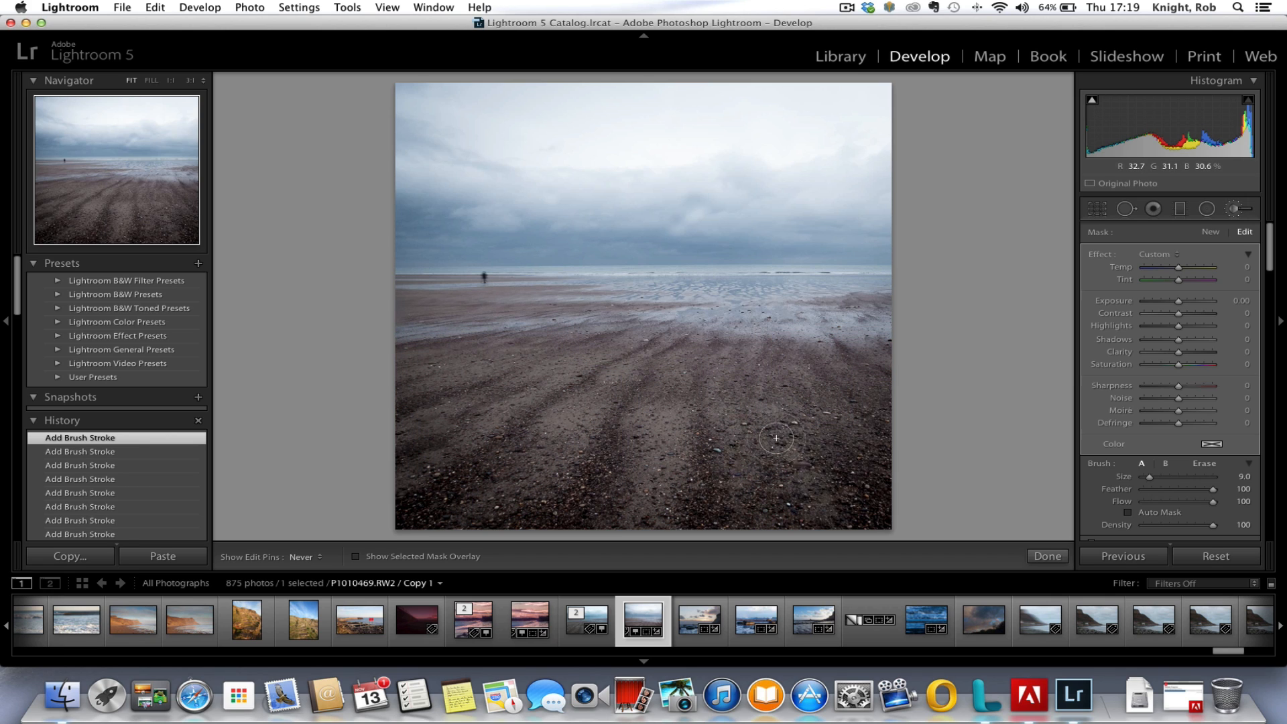
pyautogui.press('h')
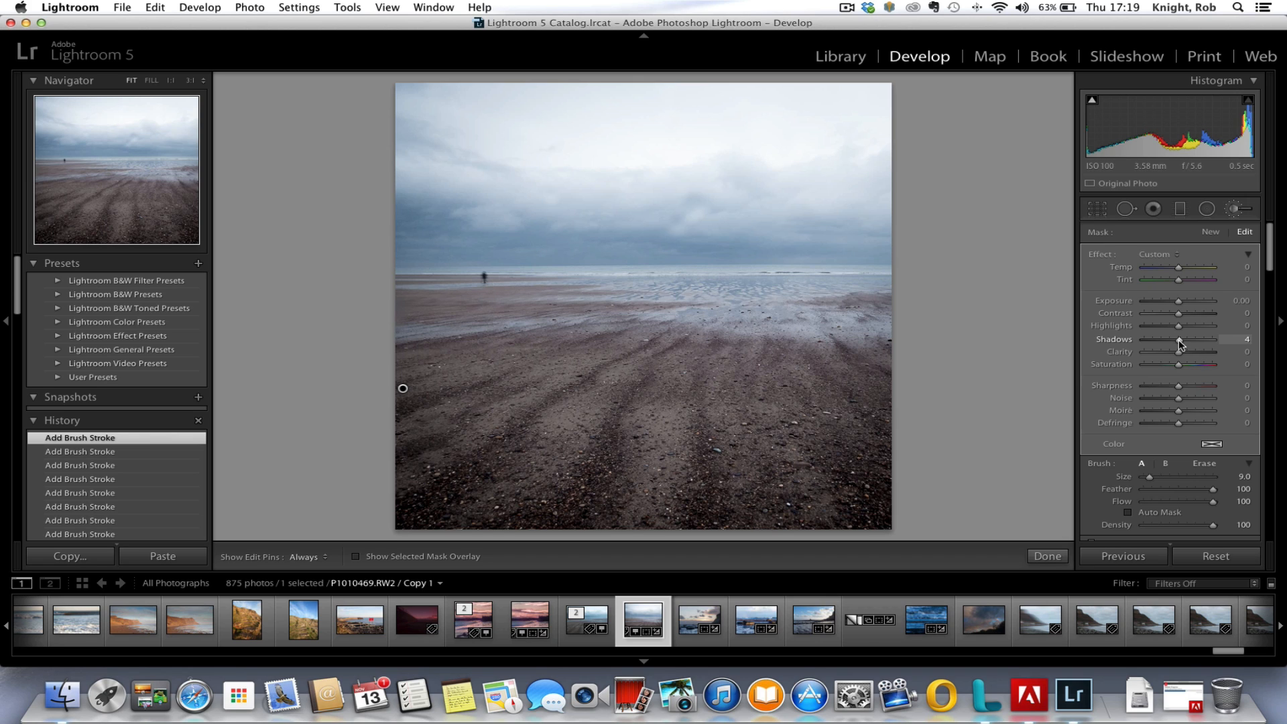
# Step: Set the brushed area's Shadows to 24 and Highlights to 26, and finish the Adjustment Brush
pyautogui.moveTo(1180, 342)
pyautogui.mouseDown()
pyautogui.moveTo(1214, 348)
pyautogui.moveTo(1194, 349)
pyautogui.mouseUp()
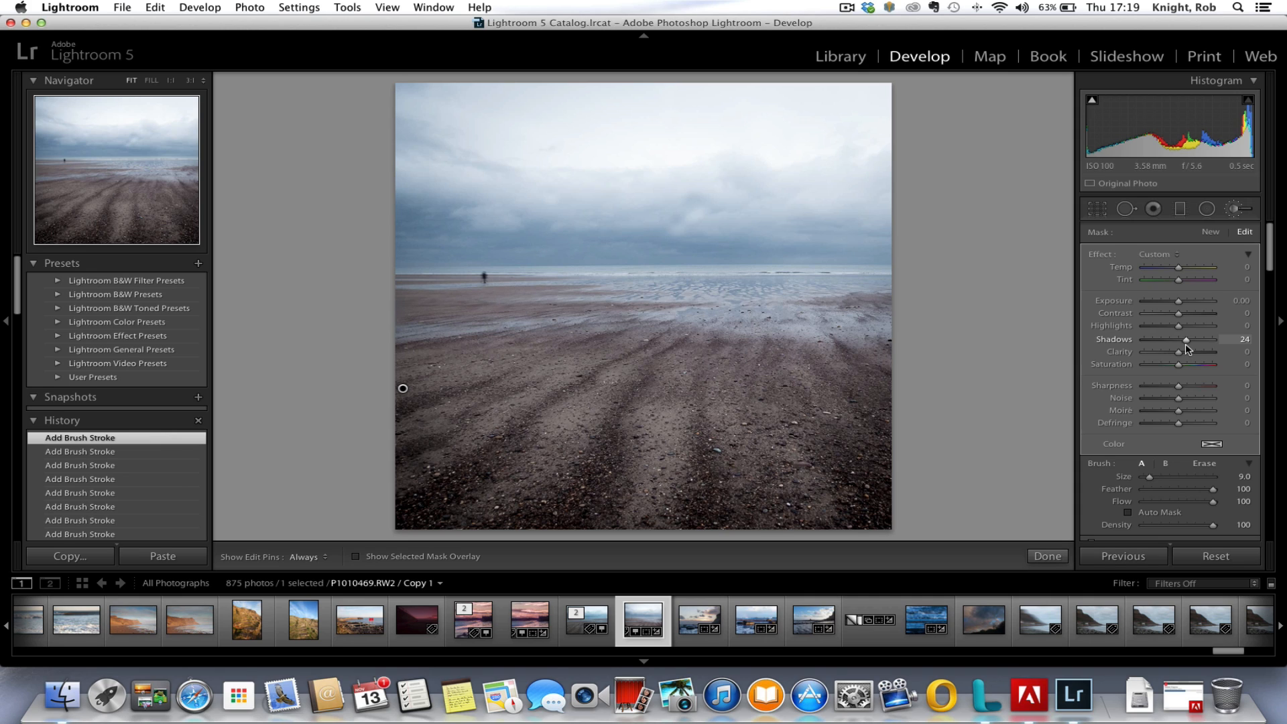
pyautogui.moveTo(1187, 350); pyautogui.dragTo(1187, 348)
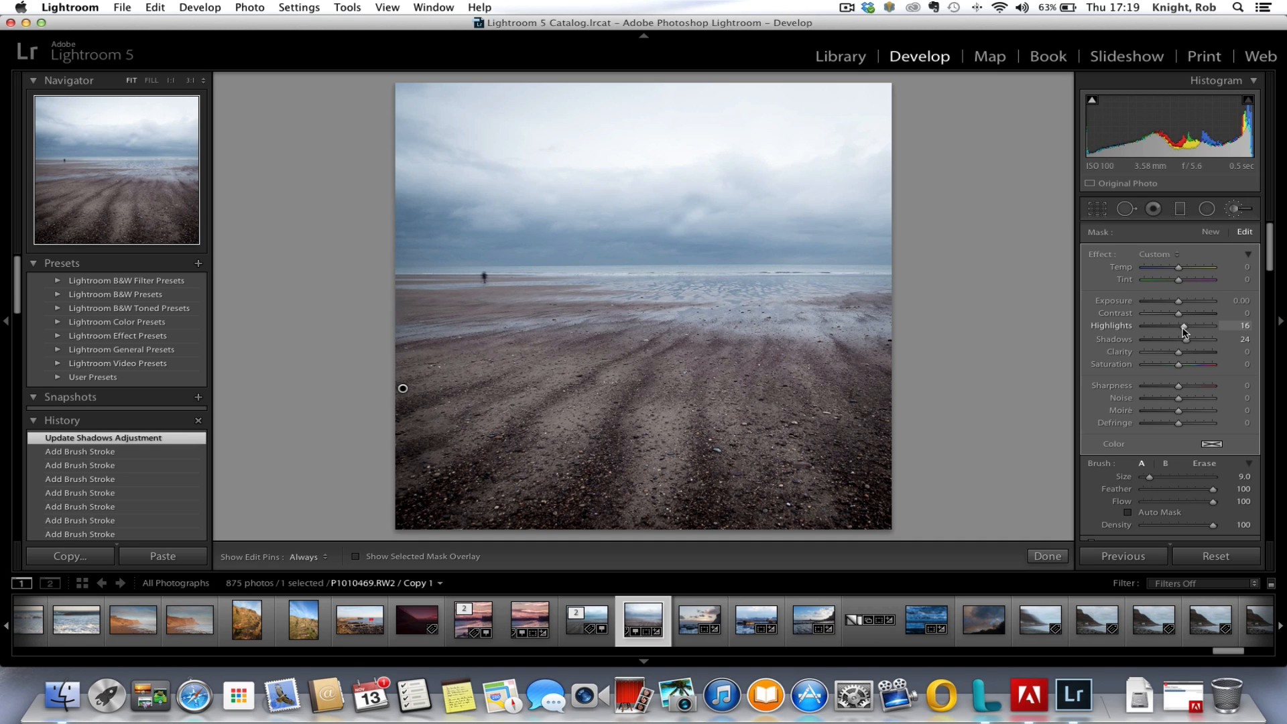
pyautogui.moveTo(1185, 331); pyautogui.dragTo(1094, 331)
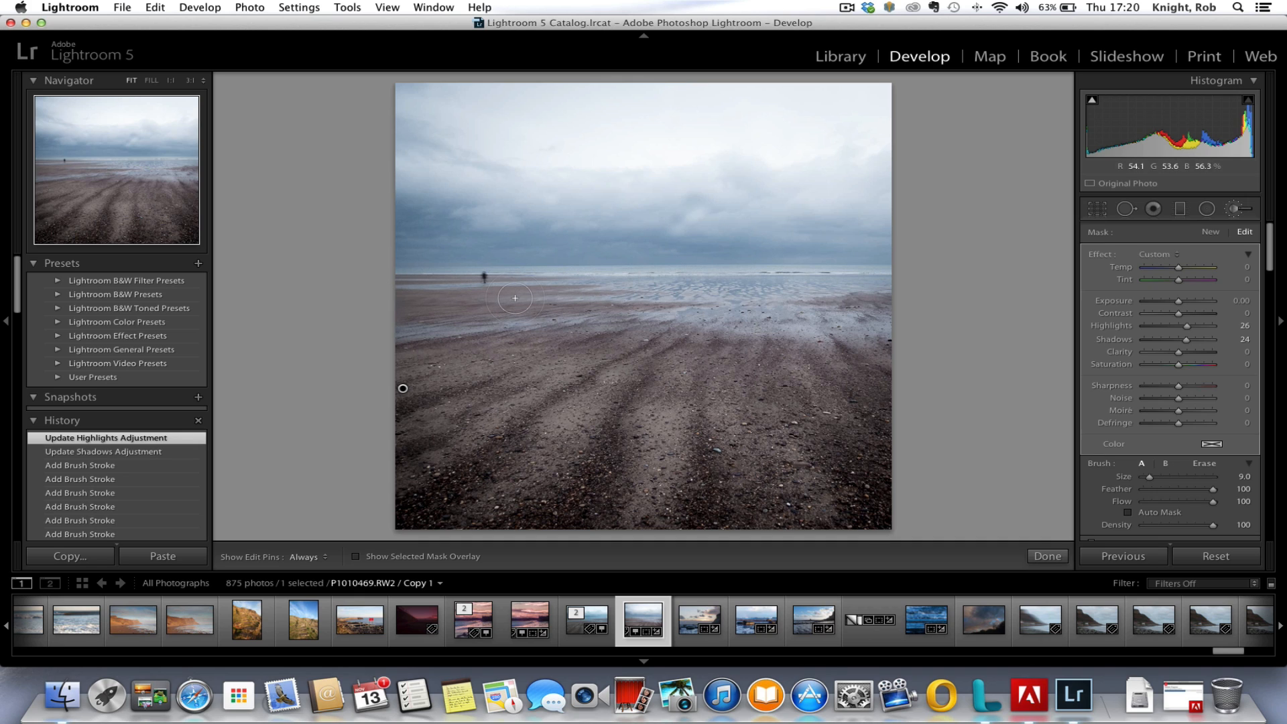
pyautogui.click(1050, 557)
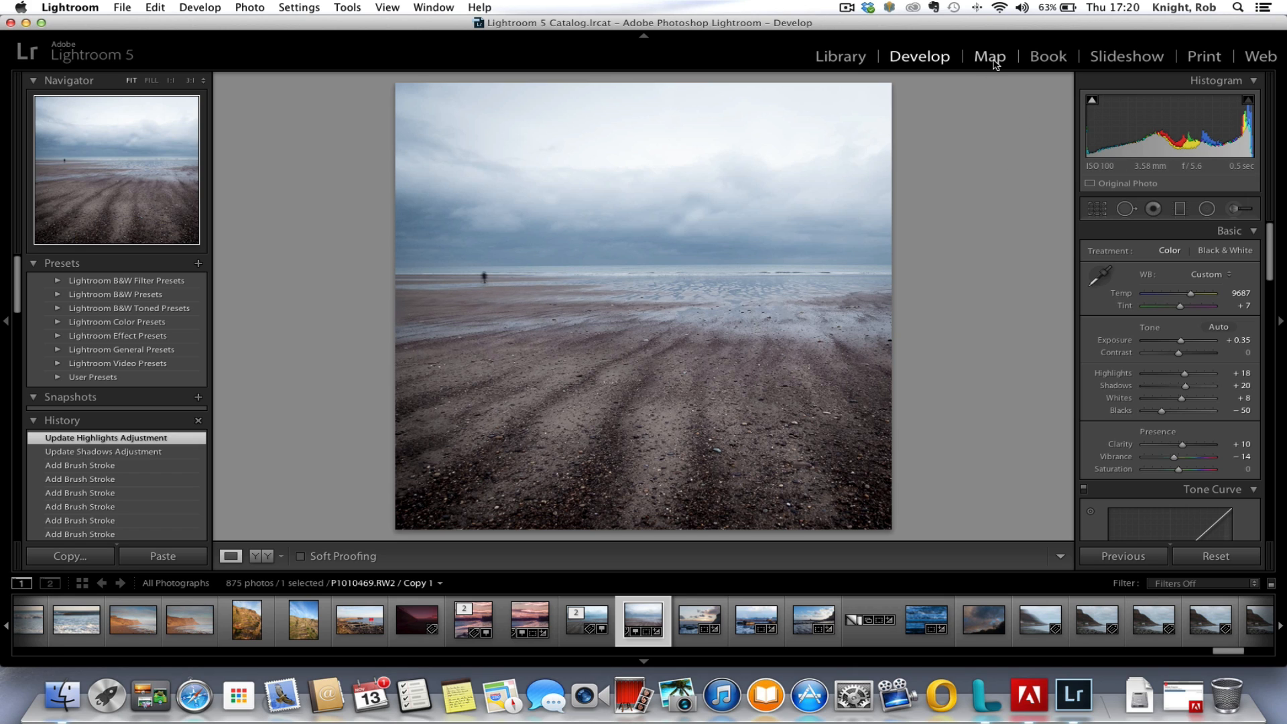
# Step: In the Library module's metadata, title the photo "Sandsend Solitude" and set its Copyright Status to Copyrighted
pyautogui.click(845, 59)
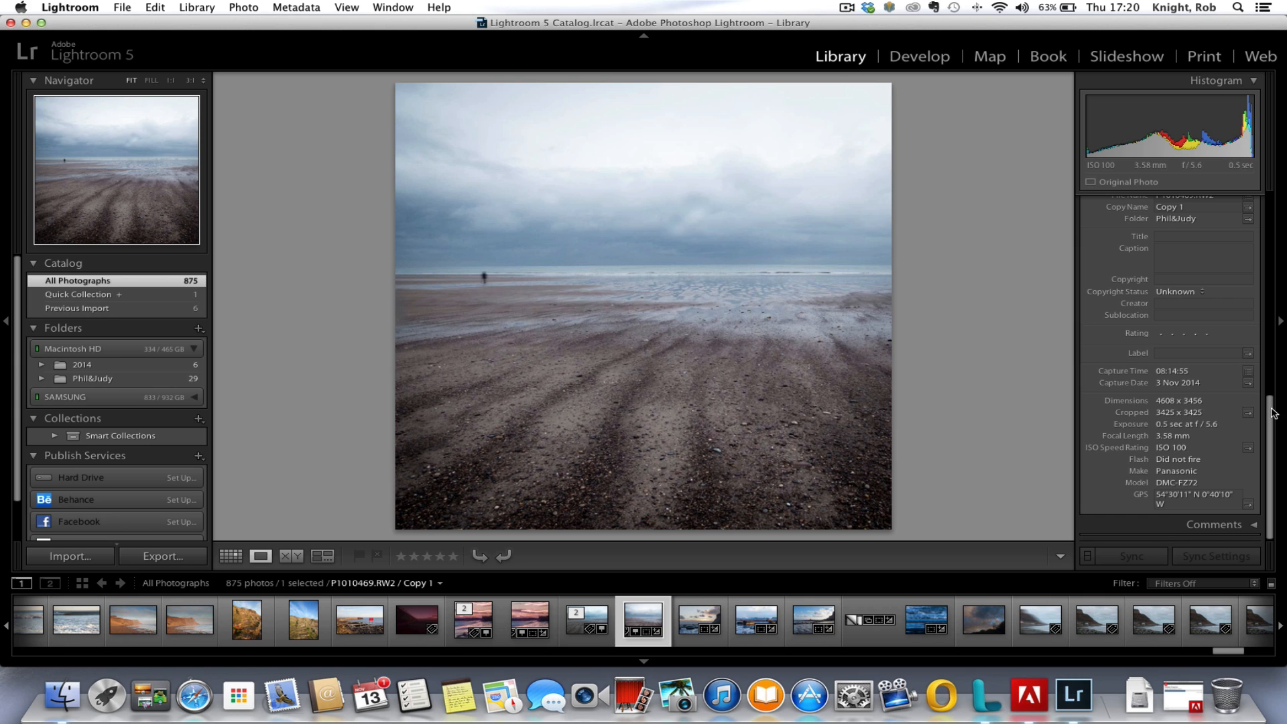
pyautogui.moveTo(1272, 413); pyautogui.dragTo(1286, 378)
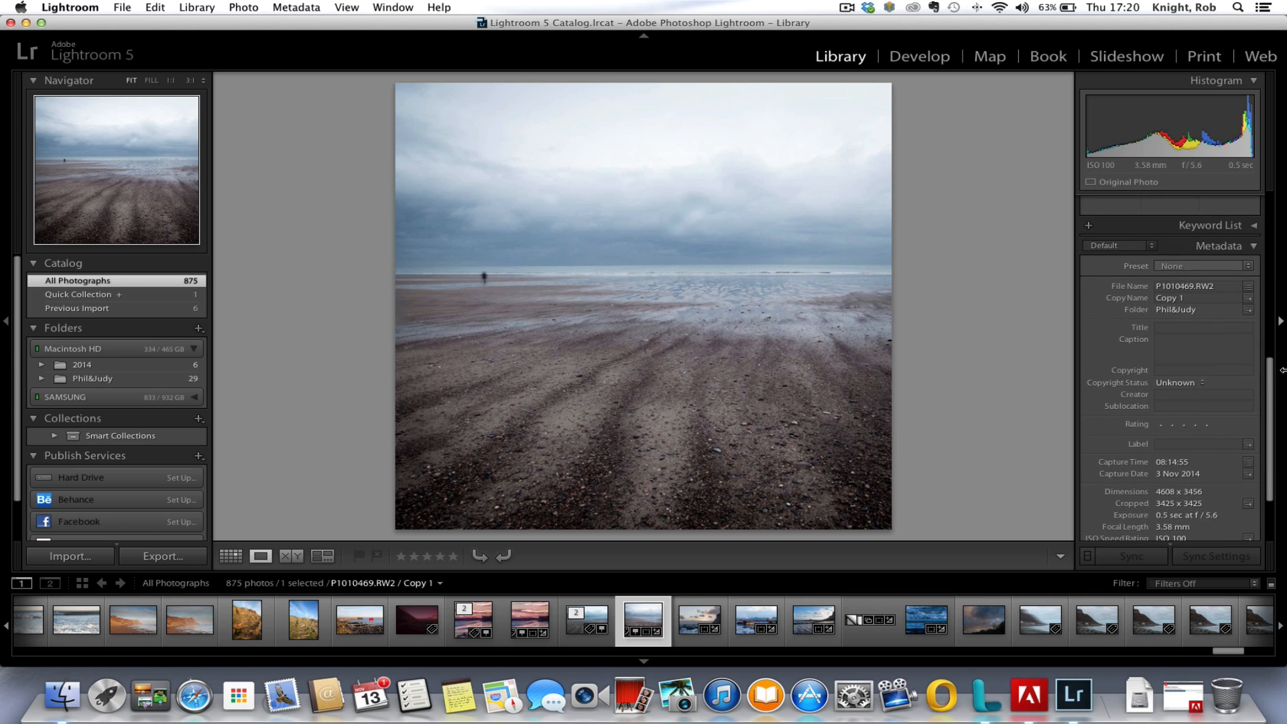
pyautogui.click(1178, 329)
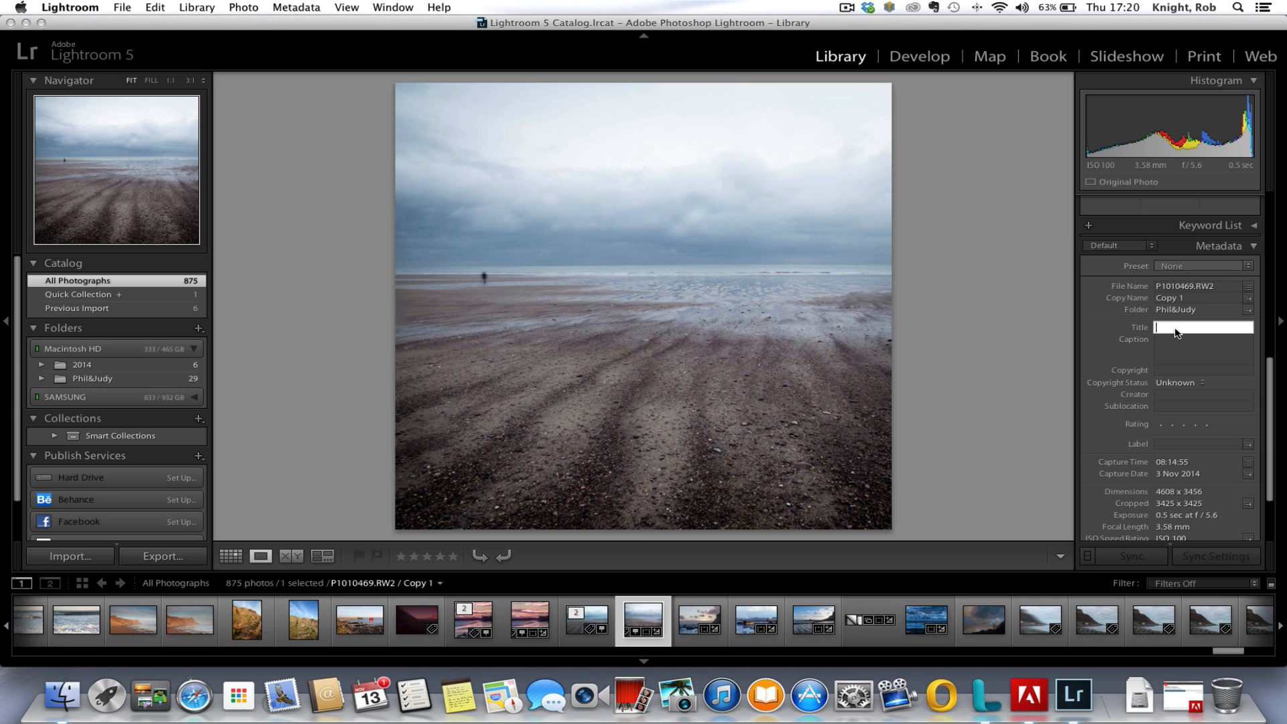
pyautogui.write('Sandsend Solitude')
pyautogui.click(1181, 383)
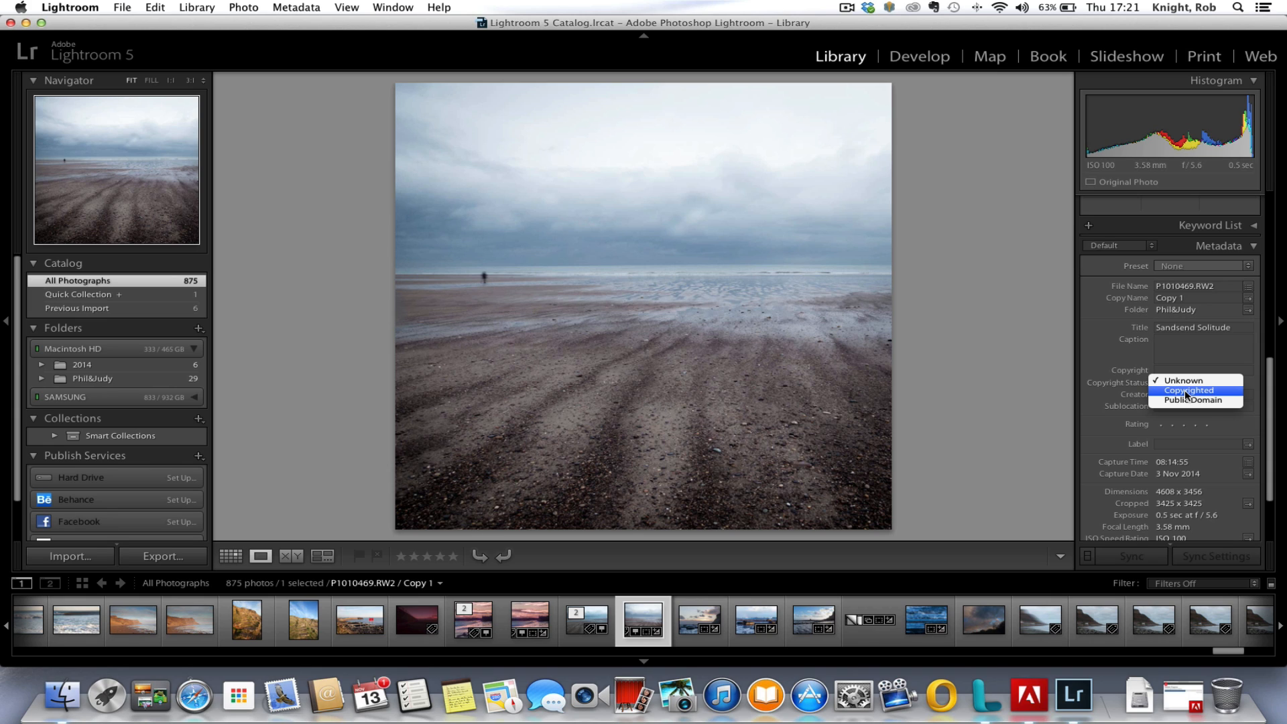
pyautogui.click(1185, 391)
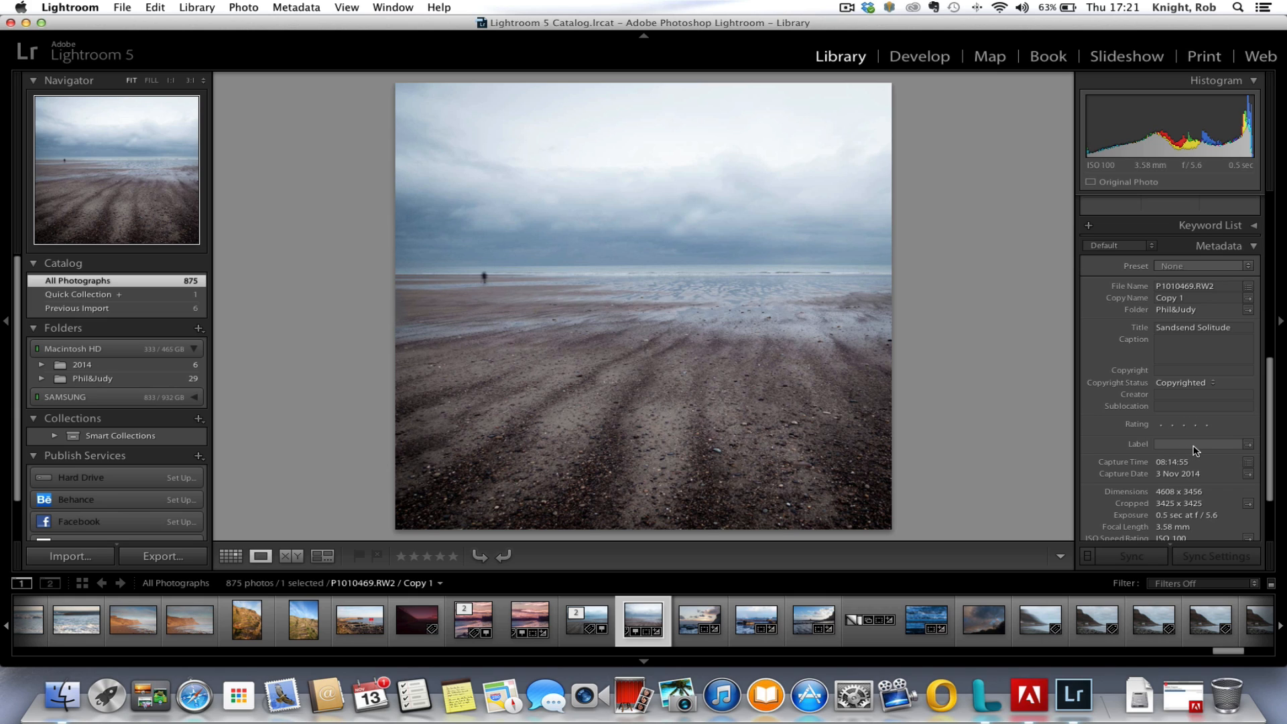
# Step: Return to the Develop module and start exporting the photo to Hard Drive, keeping the same folder as the original photo
pyautogui.click(914, 62)
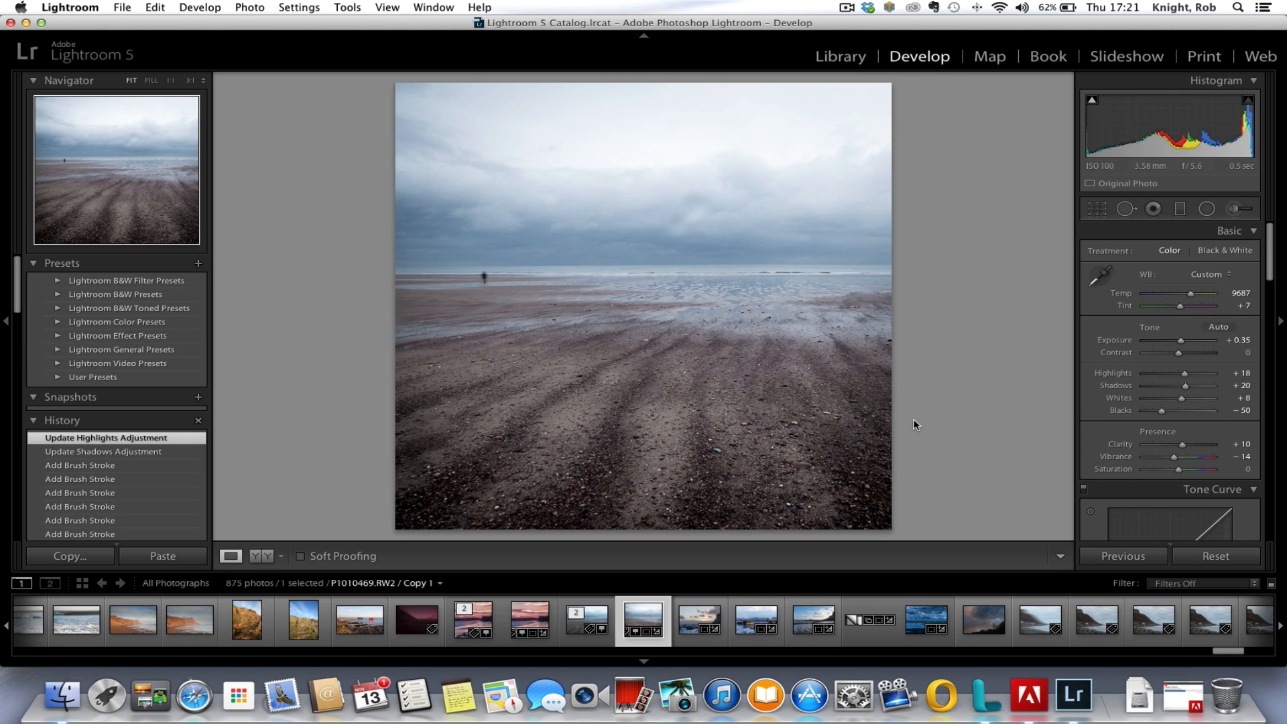
pyautogui.click(118, 8)
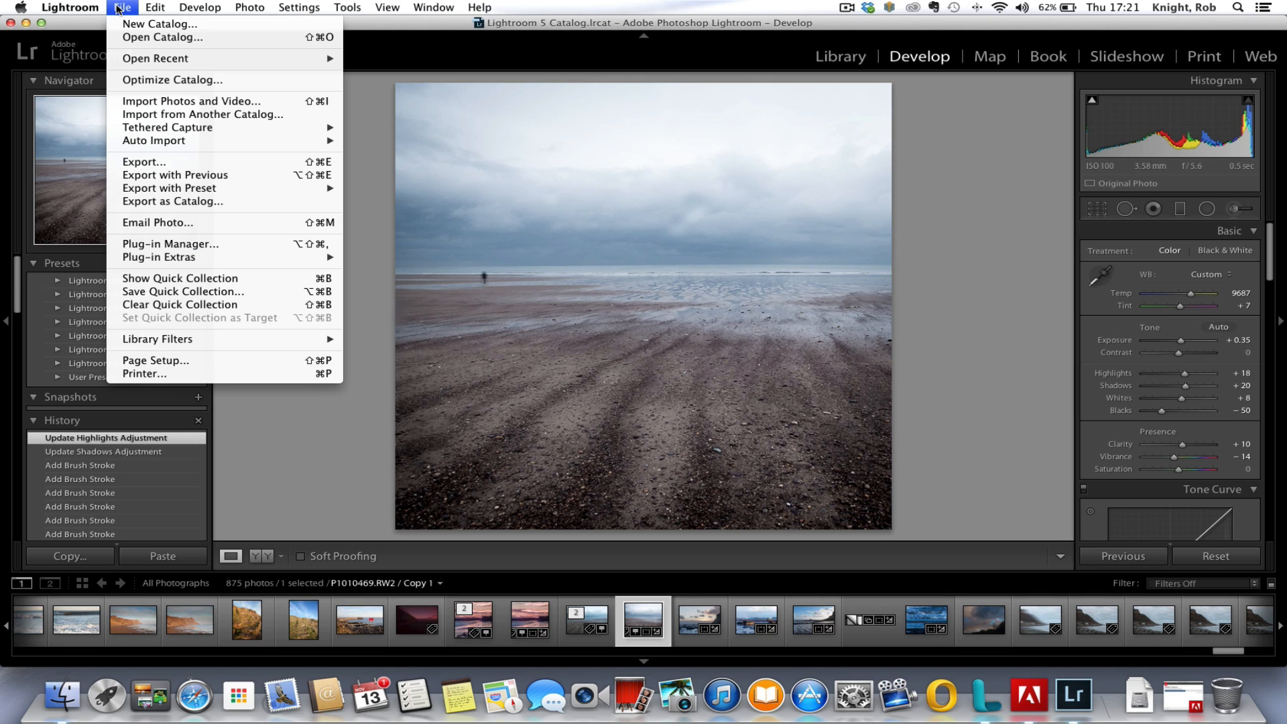
pyautogui.click(169, 162)
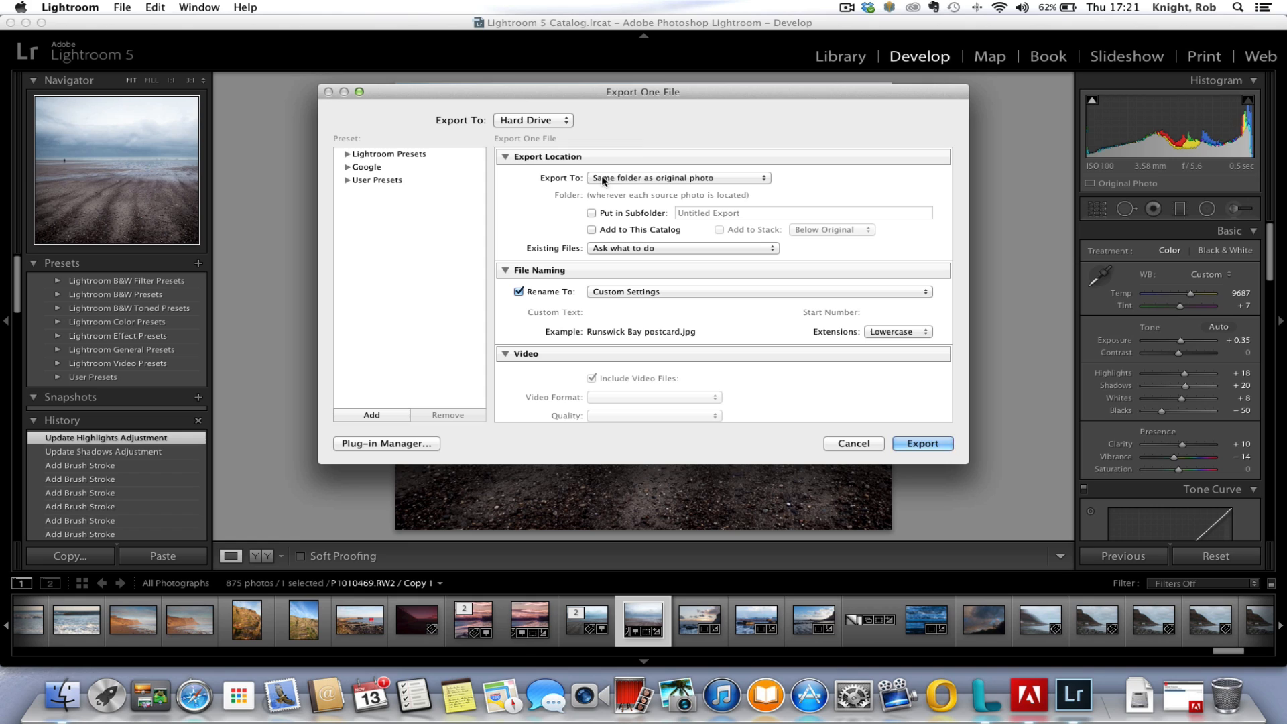
pyautogui.click(567, 122)
pyautogui.click(566, 121)
pyautogui.click(754, 179)
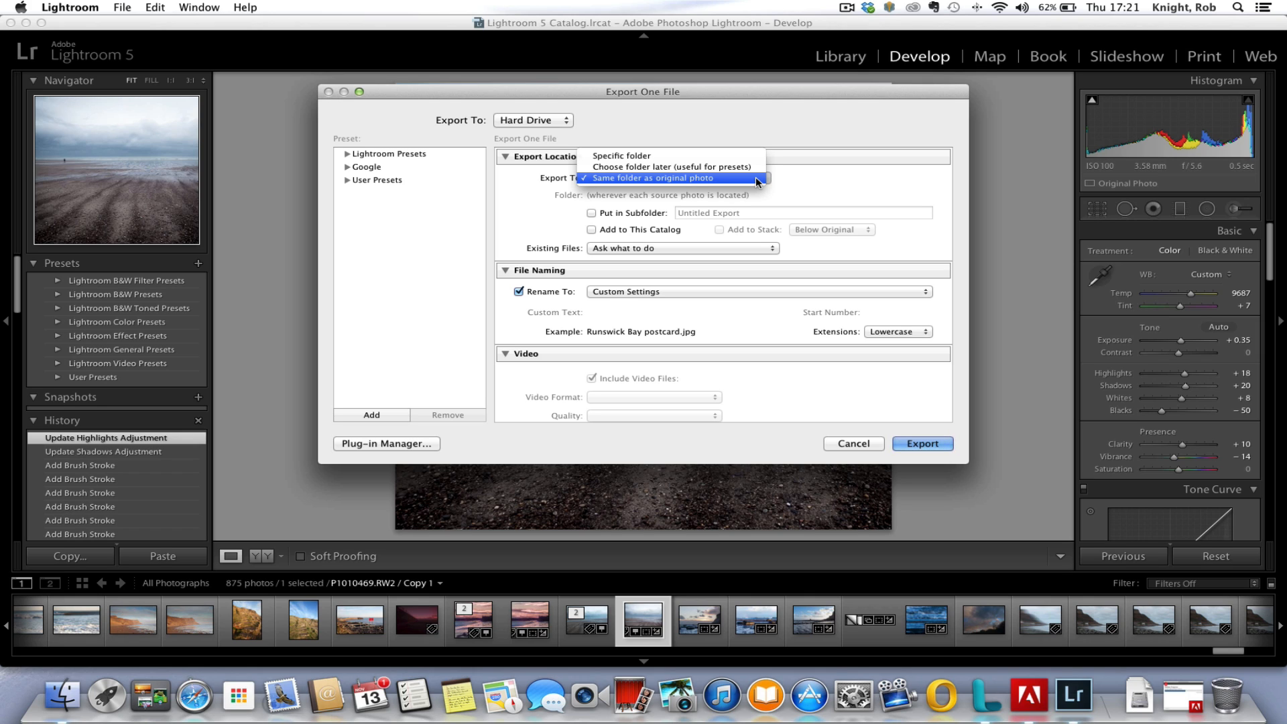
pyautogui.click(798, 179)
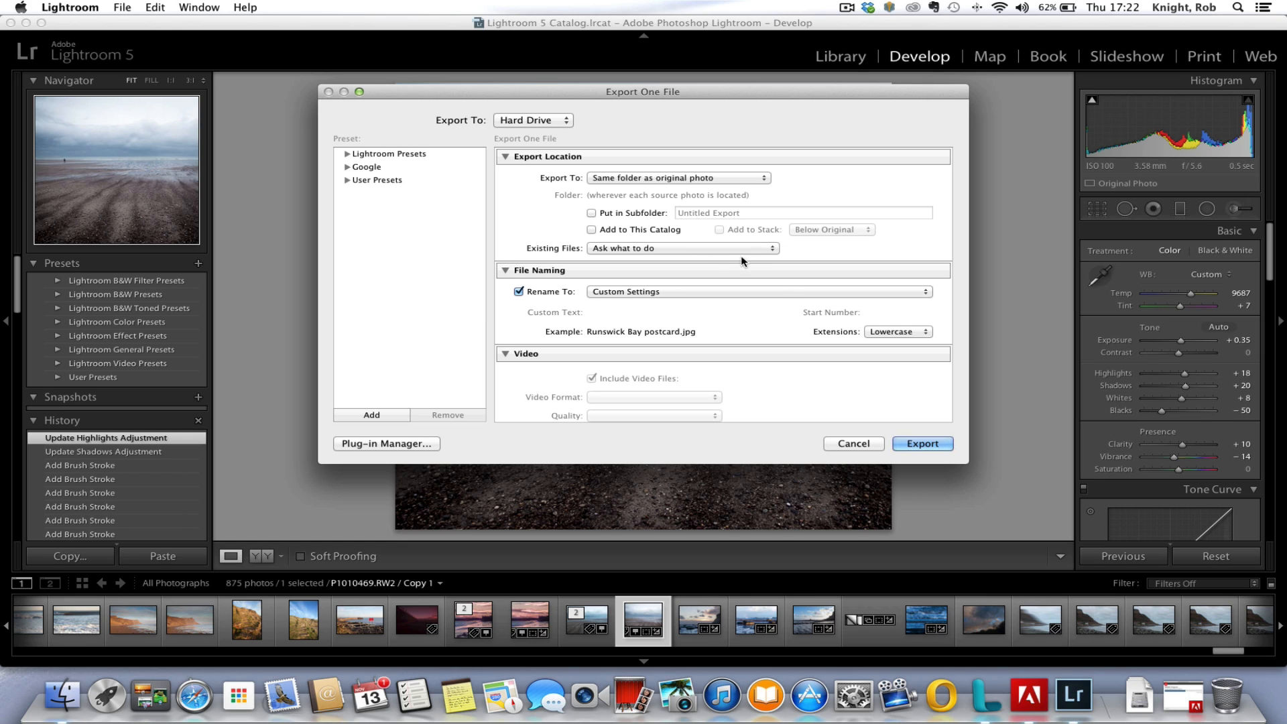
# Step: Edit the export's custom filename template so that the file is named "Sandsend Solitude"
pyautogui.scroll(-1, 744, 288)
pyautogui.scroll(-5, 744, 284)
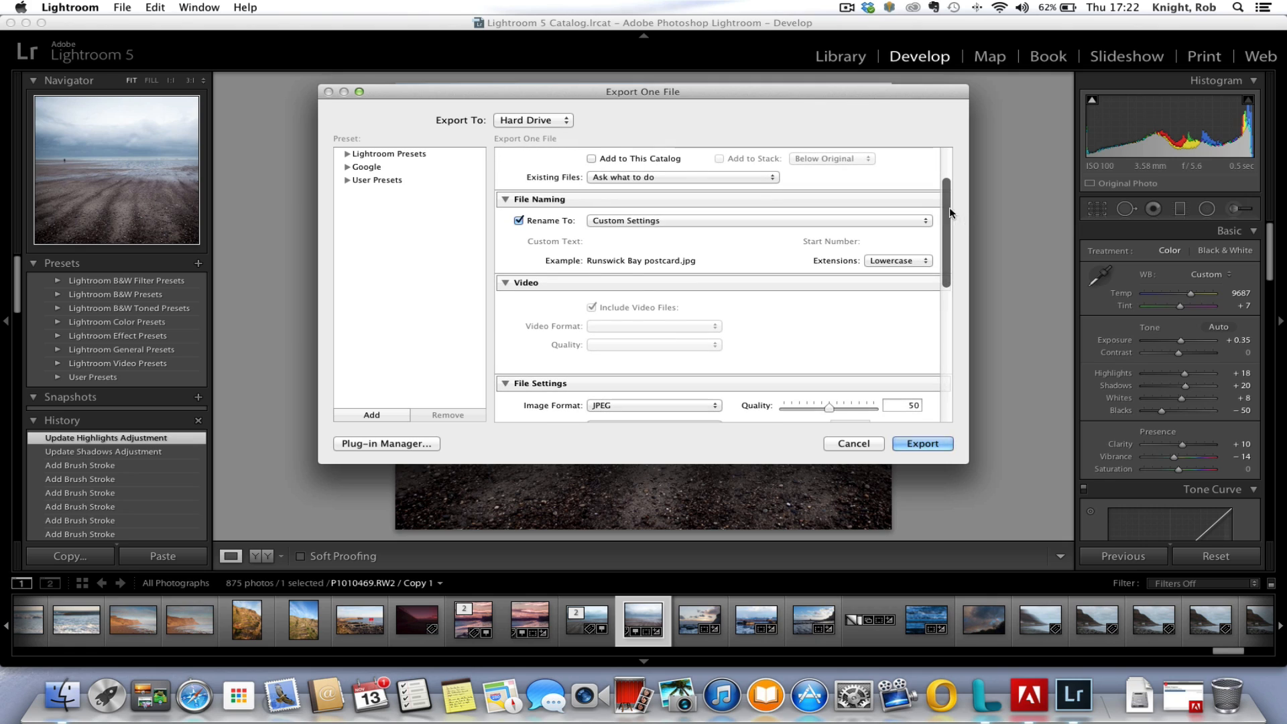
pyautogui.click(929, 221)
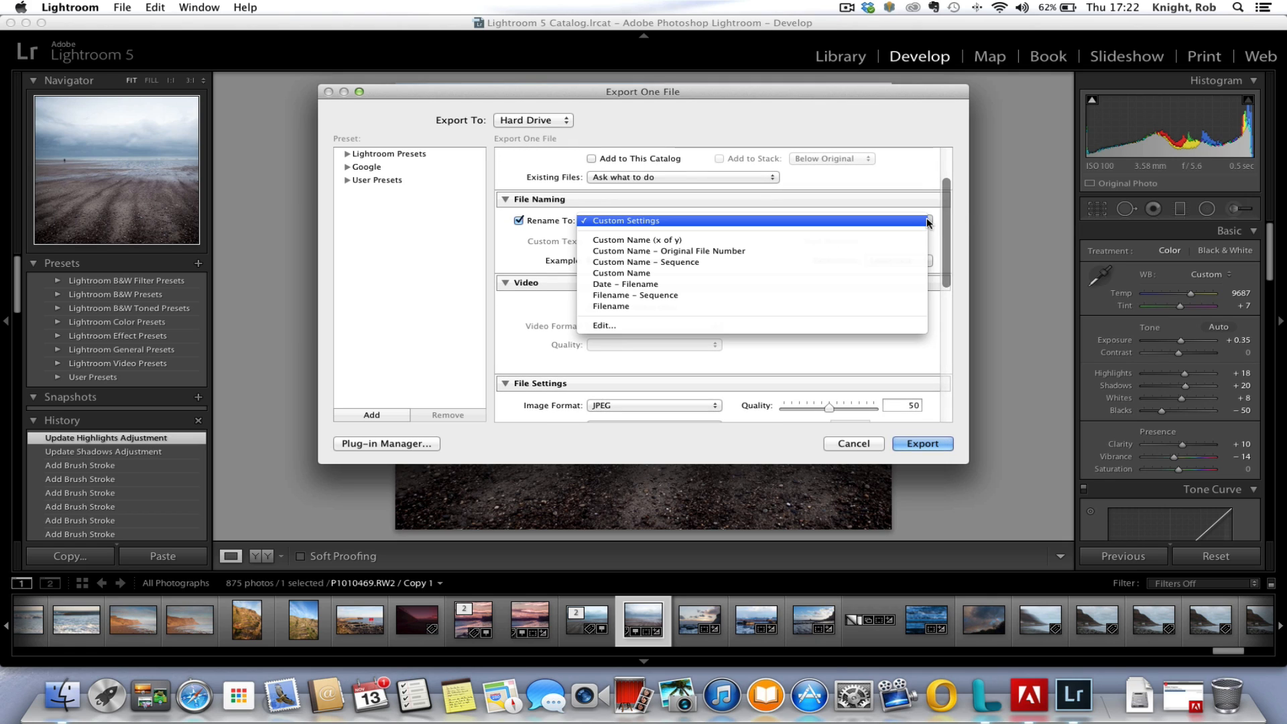
pyautogui.click(702, 325)
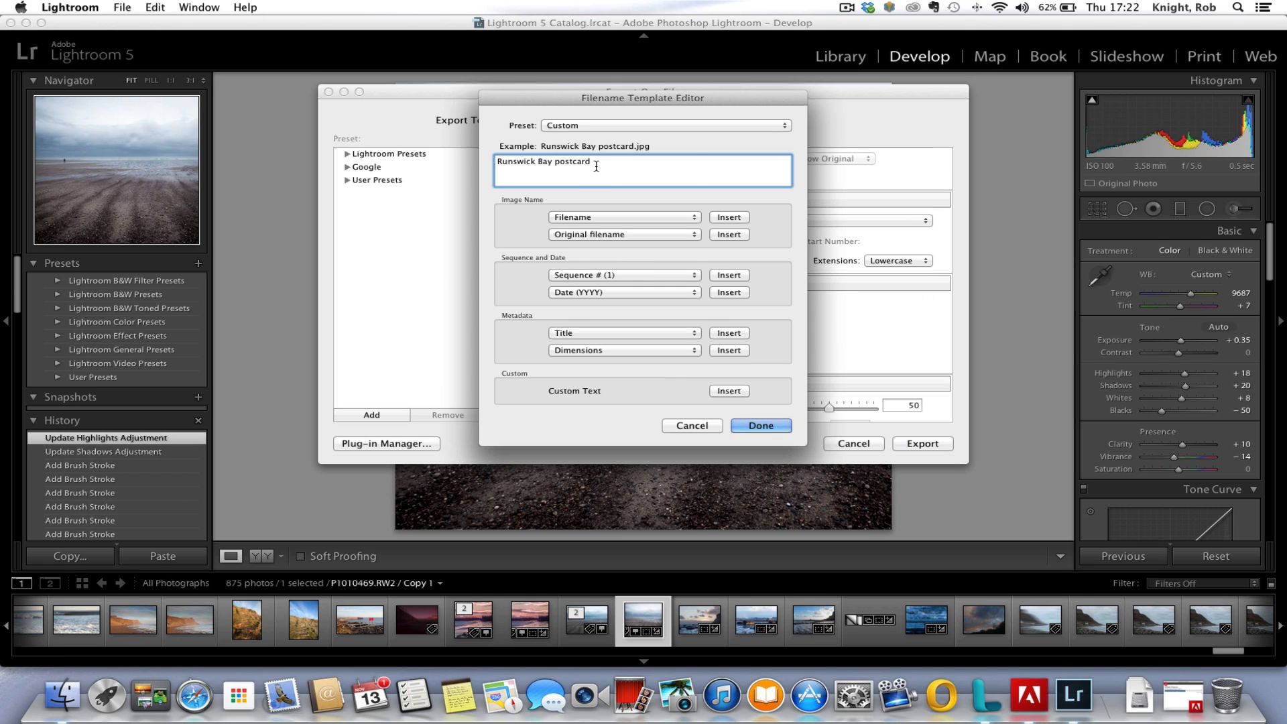
pyautogui.moveTo(594, 161); pyautogui.dragTo(438, 162)
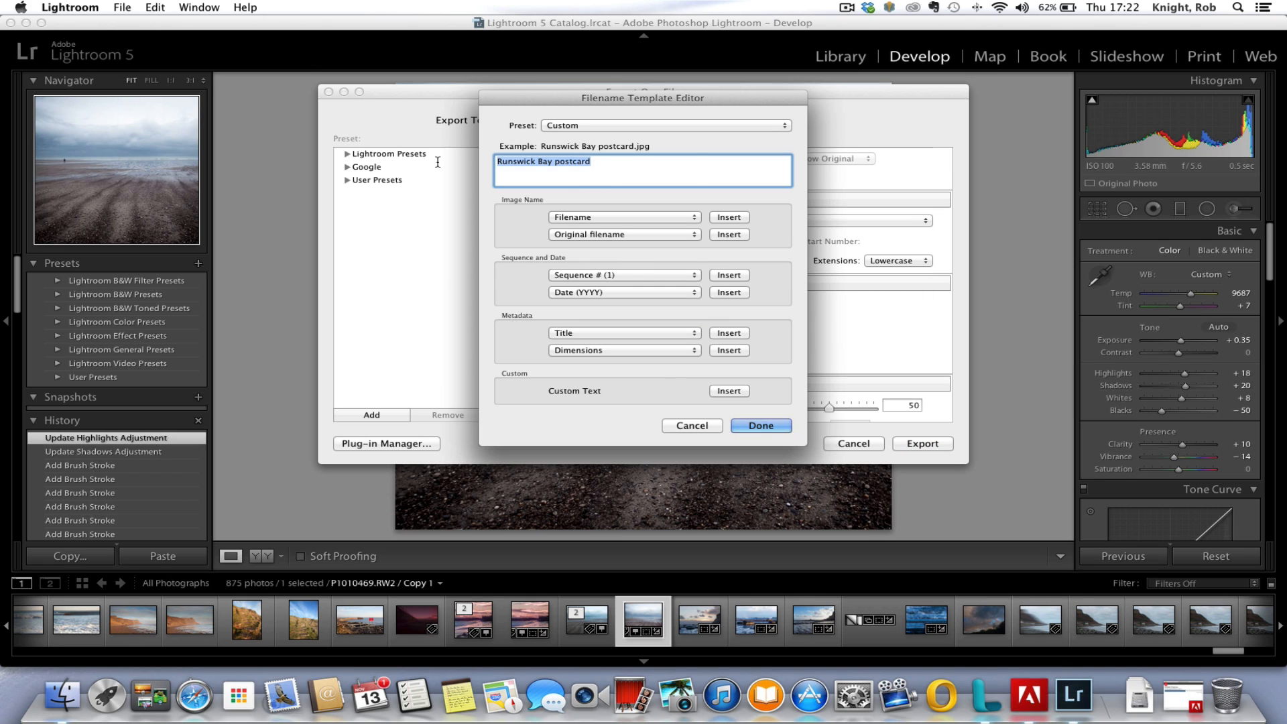
pyautogui.write('Sandsend')
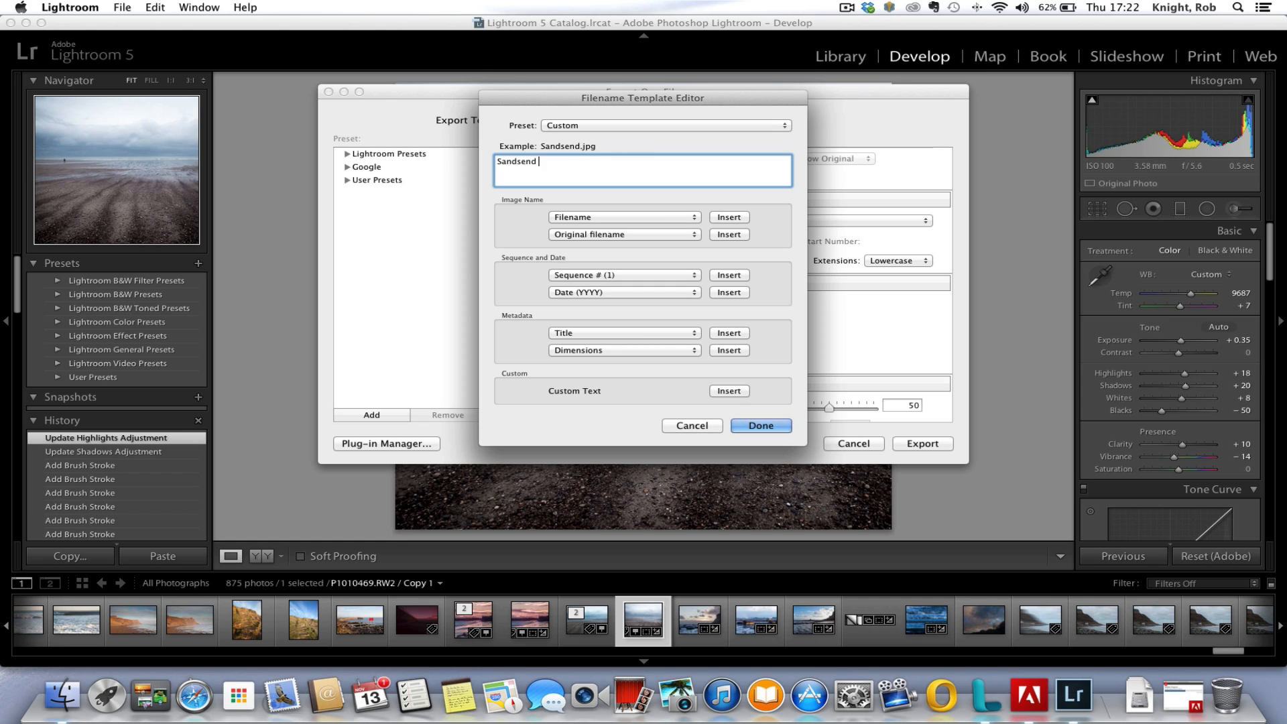
pyautogui.write(' Solitude')
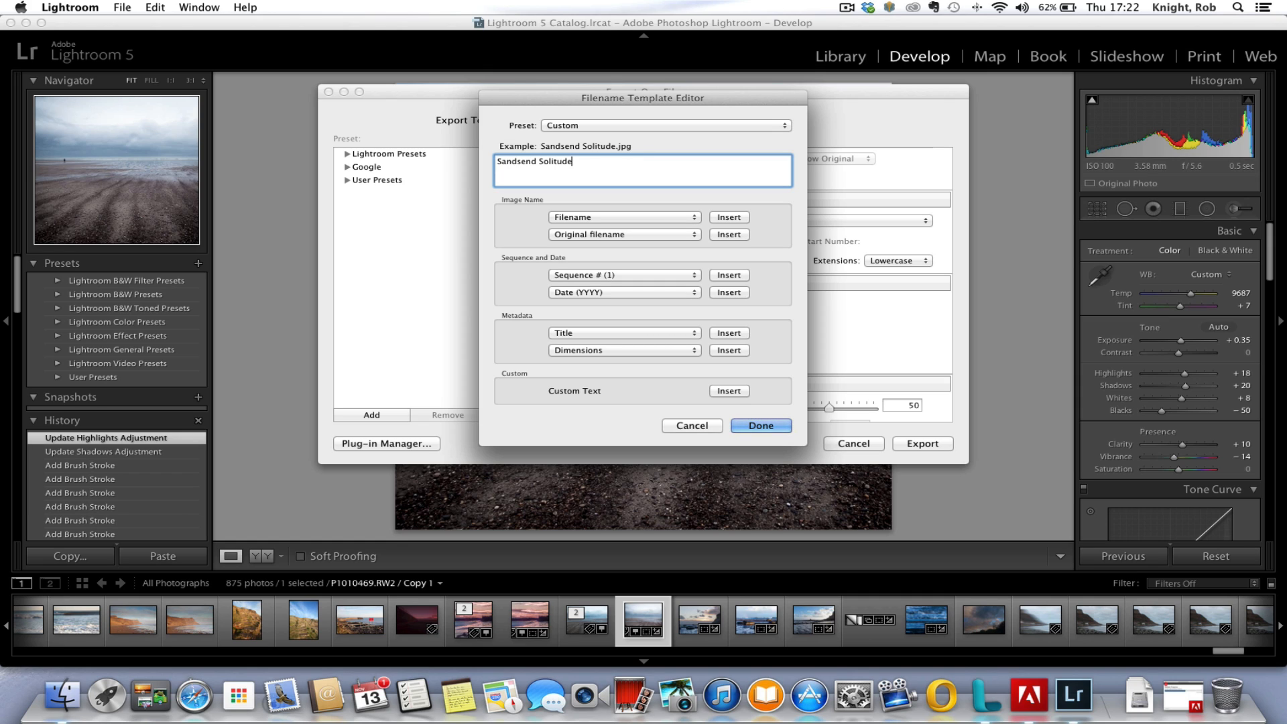
pyautogui.click(758, 423)
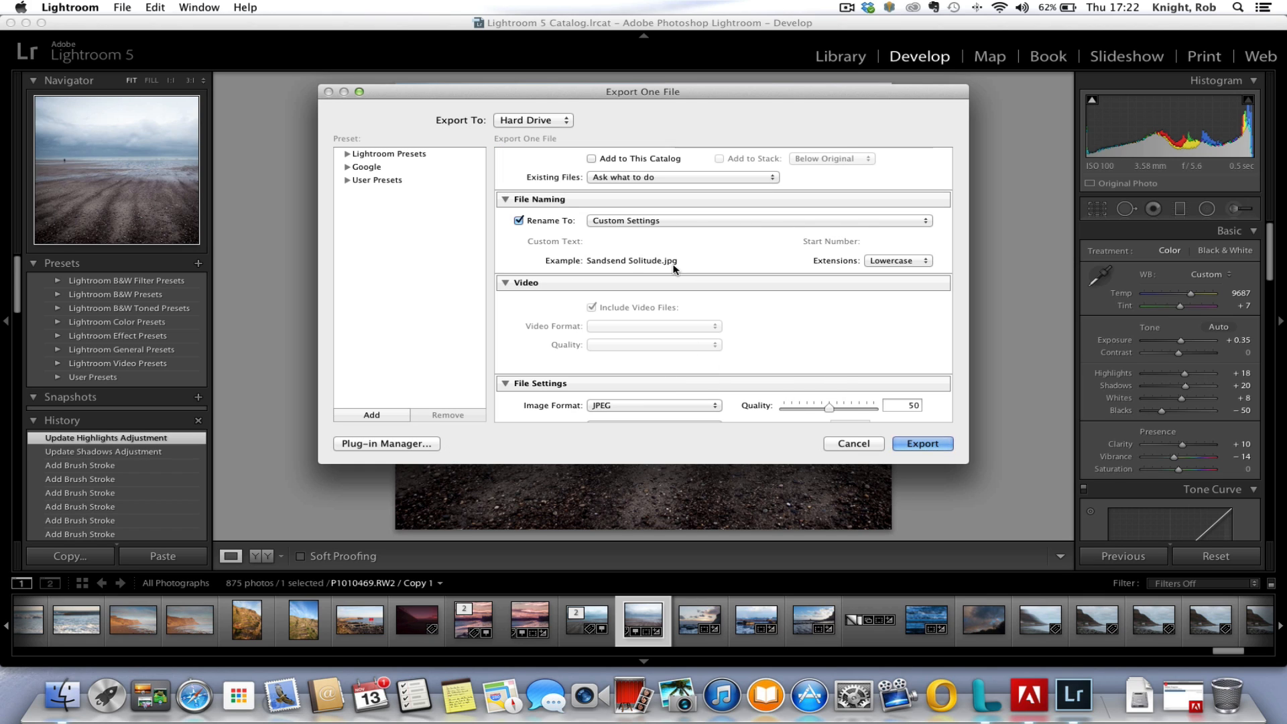
# Step: In the export's file settings, keep the JPEG format and sRGB color space, and set the Quality to 100
pyautogui.scroll(-3, 692, 297)
pyautogui.scroll(-5, 692, 296)
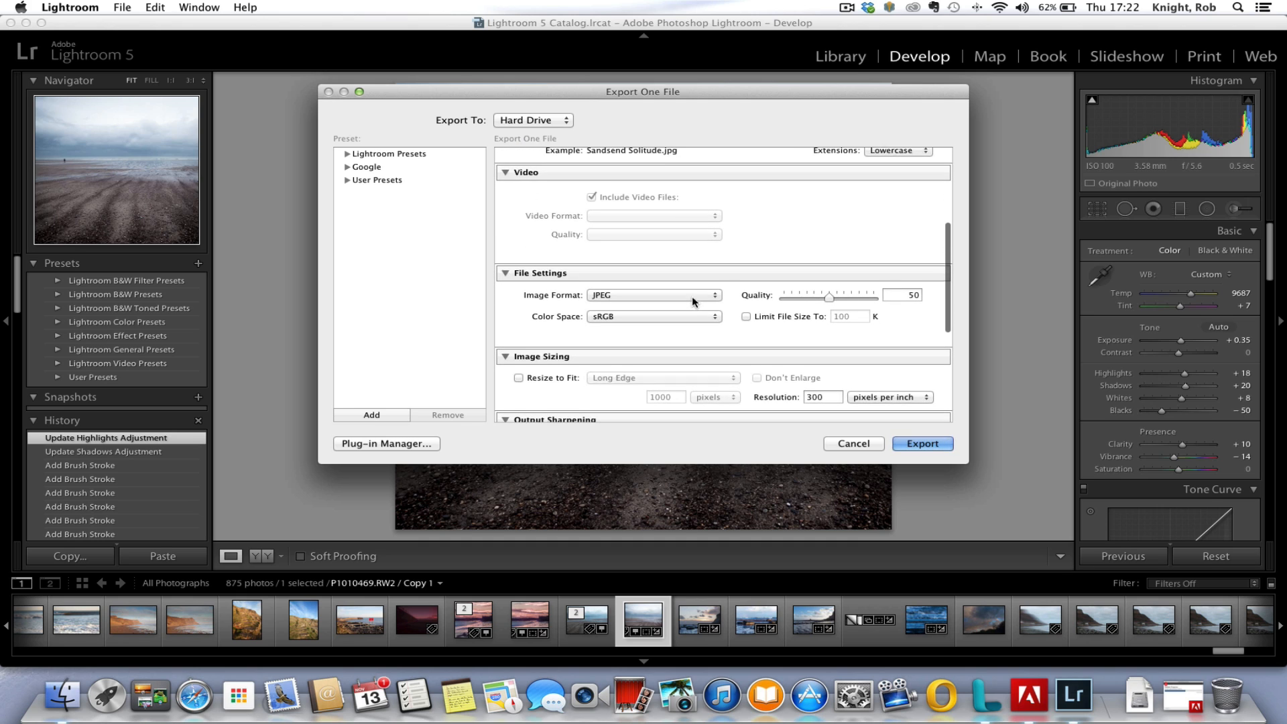
pyautogui.click(716, 234)
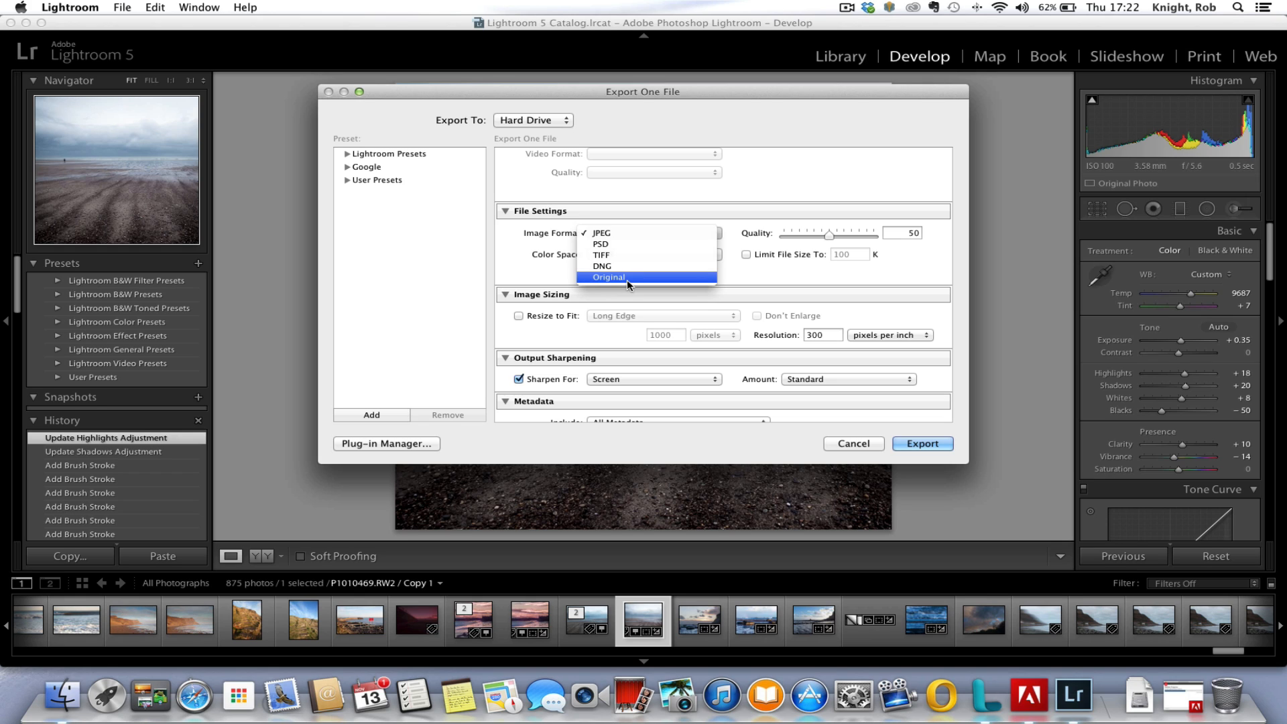
pyautogui.click(508, 252)
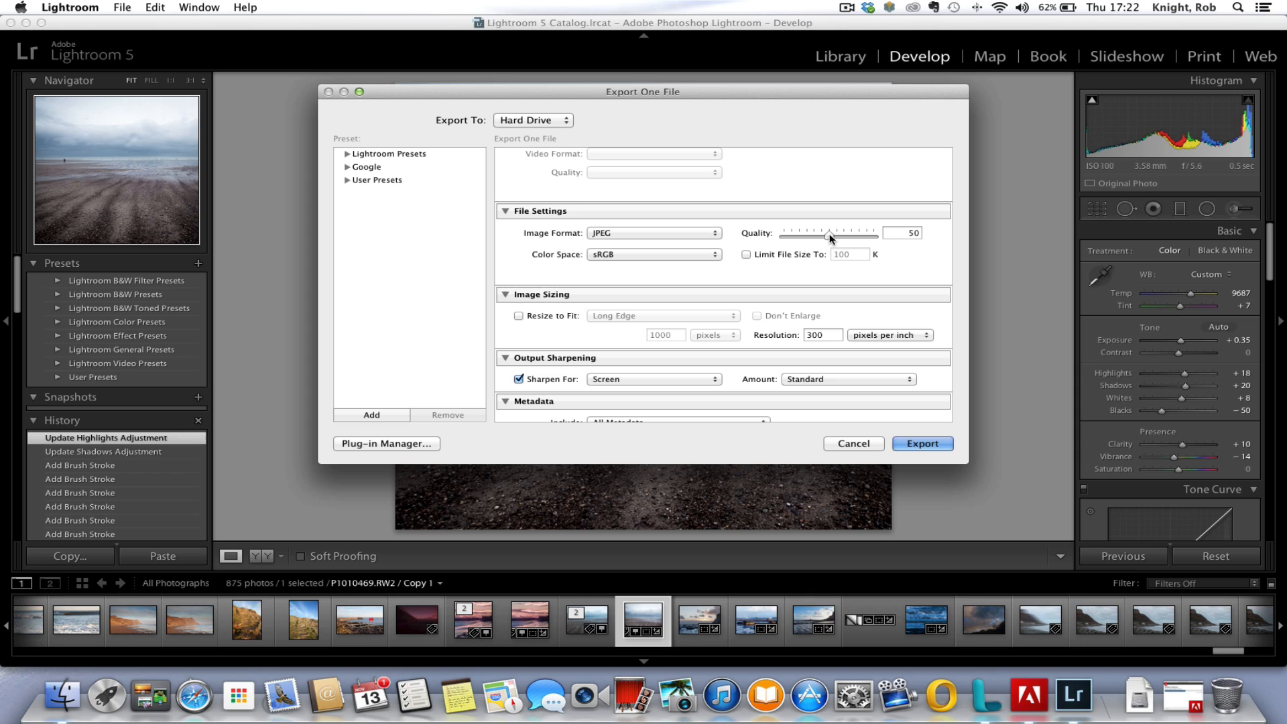
pyautogui.moveTo(830, 236); pyautogui.dragTo(922, 235)
pyautogui.click(718, 259)
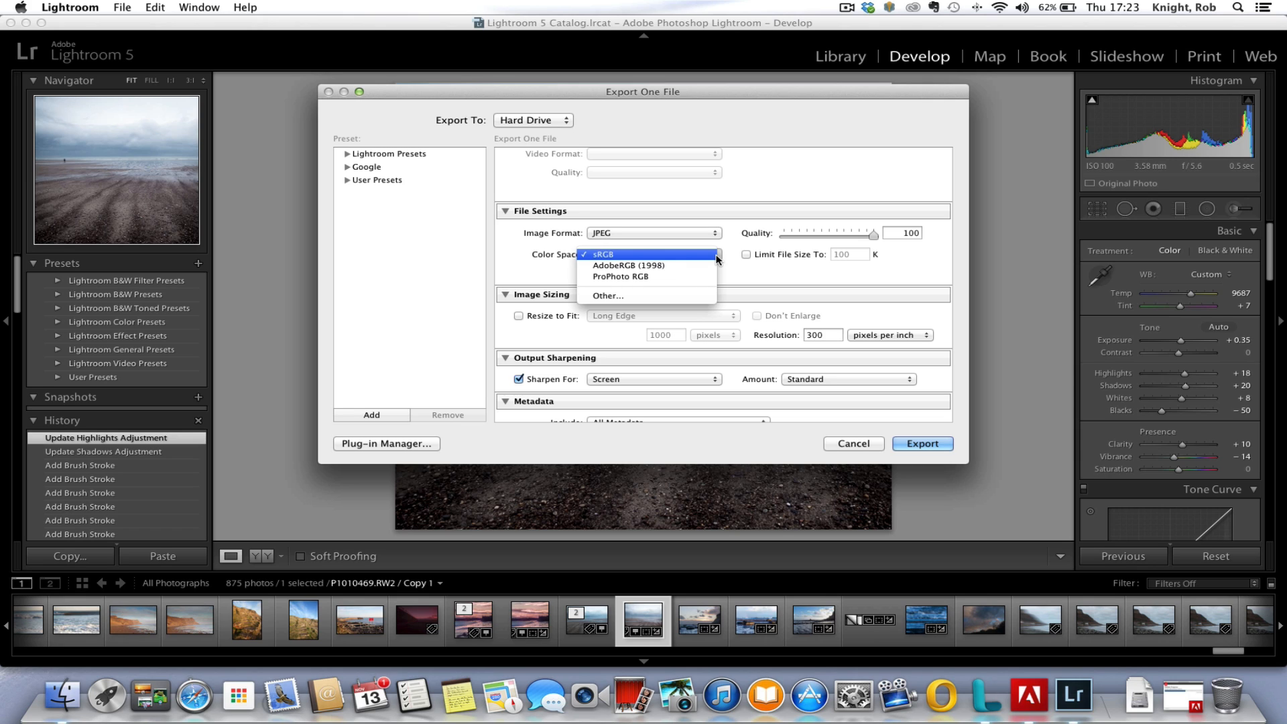
pyautogui.click(799, 278)
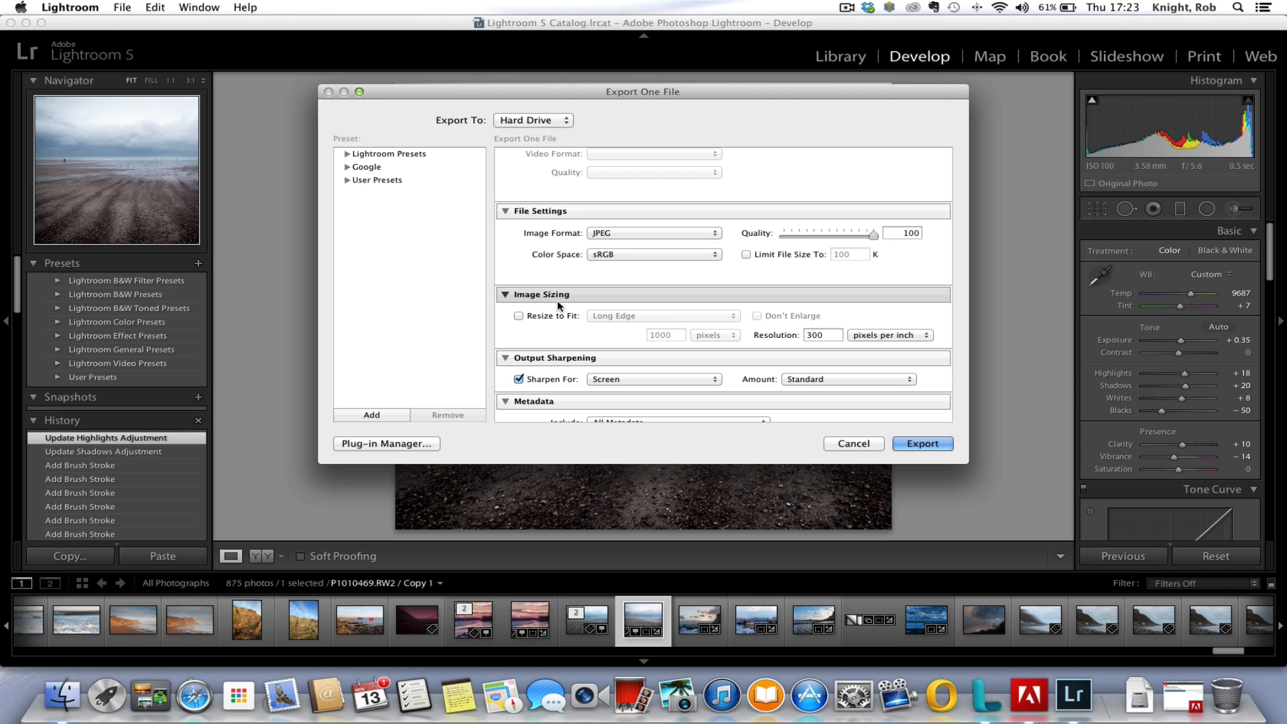
# Step: Keep the export's output sharpening set for Screen at the Standard amount, and export the photo
pyautogui.scroll(-5, 610, 304)
pyautogui.scroll(-3, 611, 309)
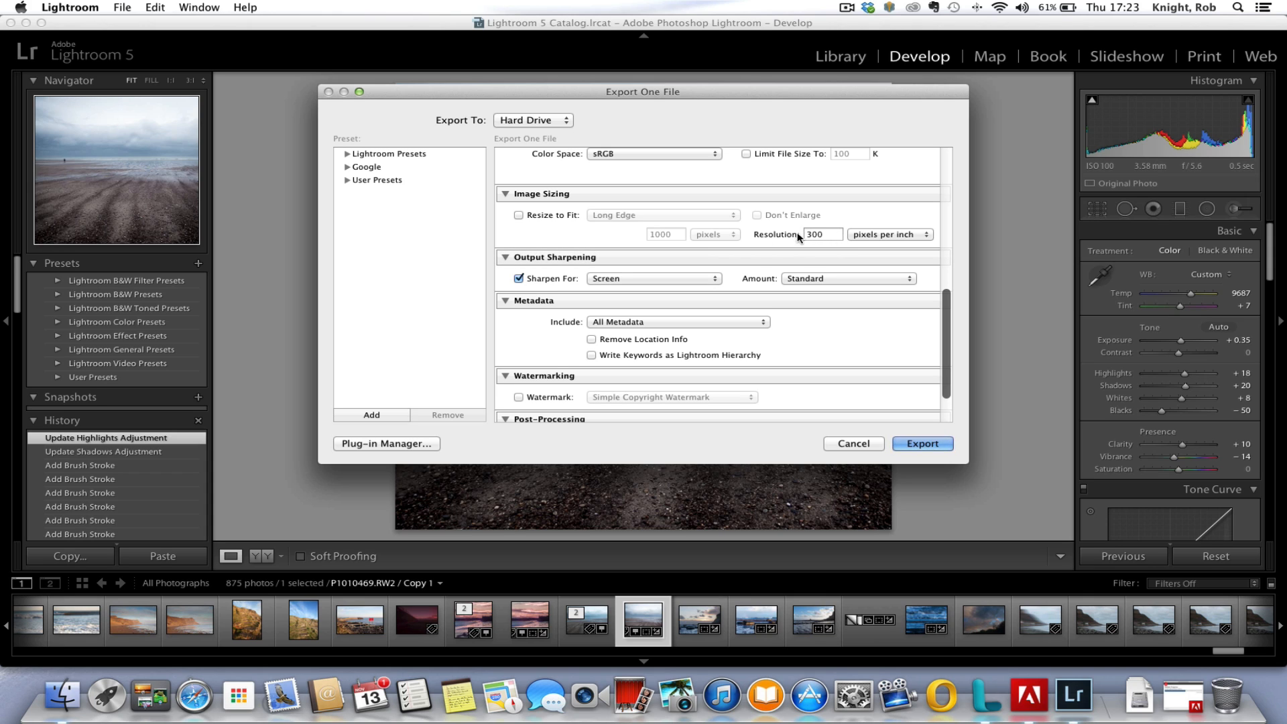
pyautogui.scroll(-2, 703, 288)
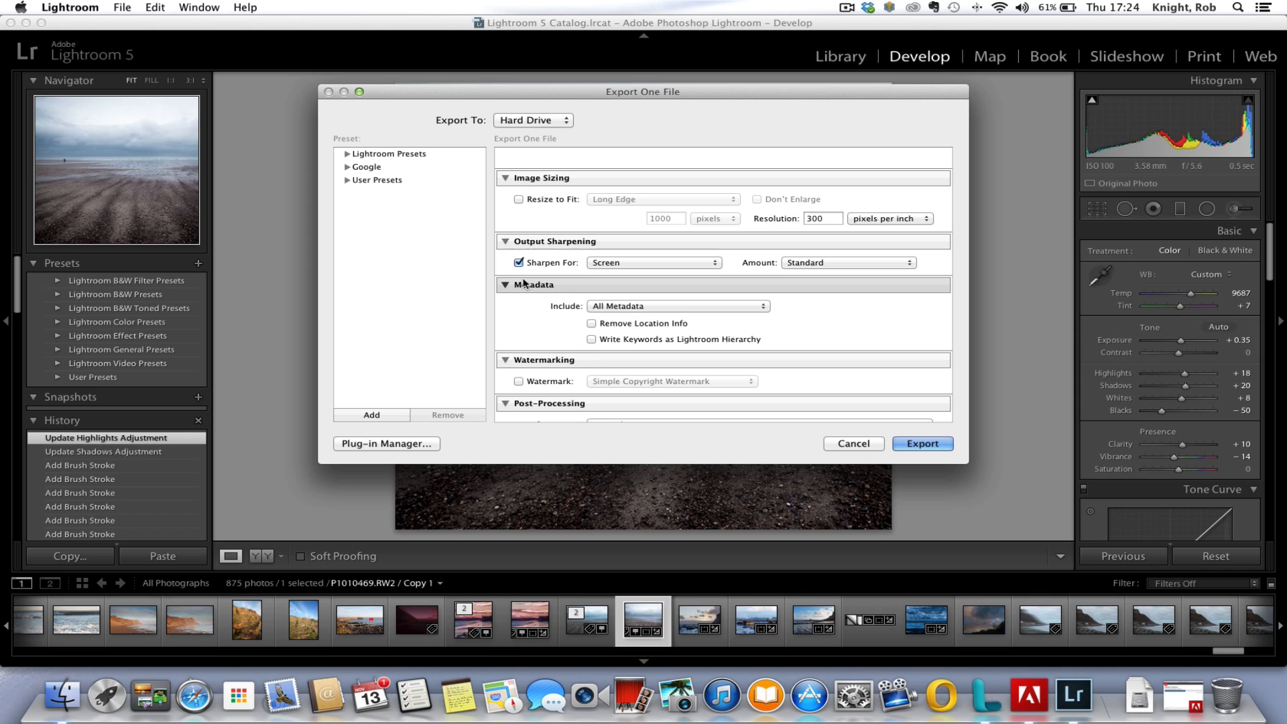
pyautogui.click(704, 263)
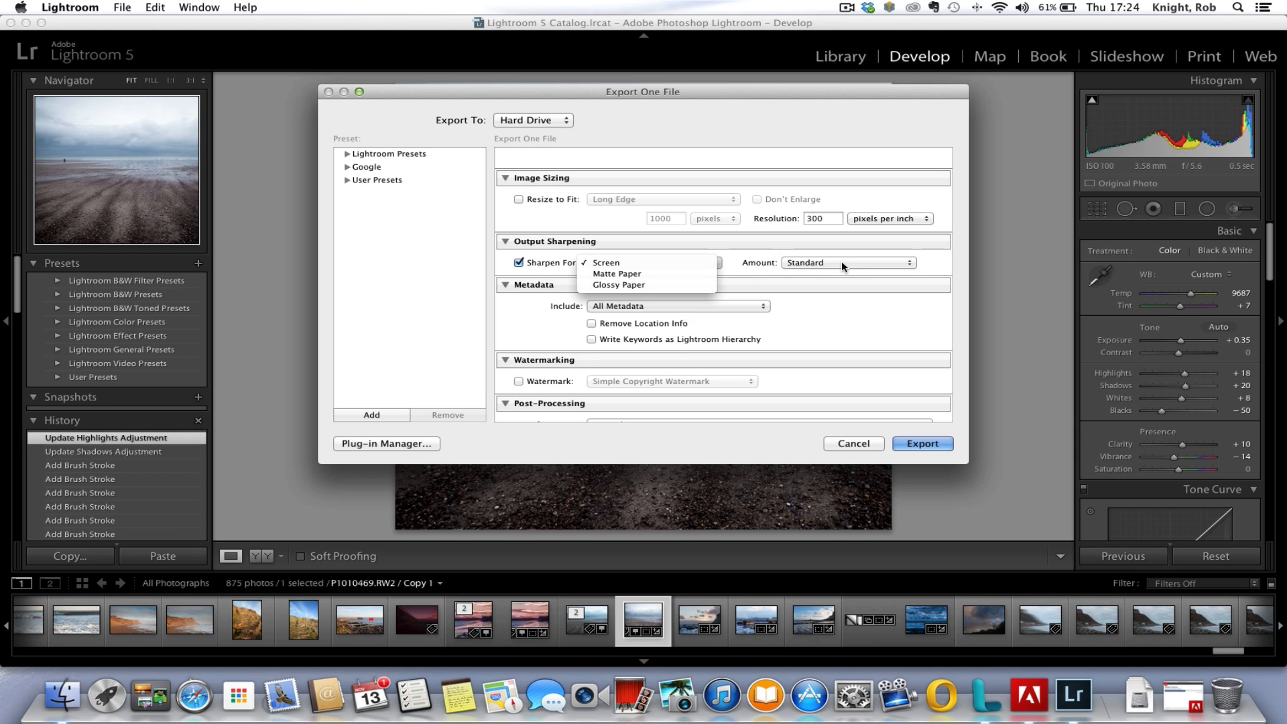
pyautogui.click(740, 270)
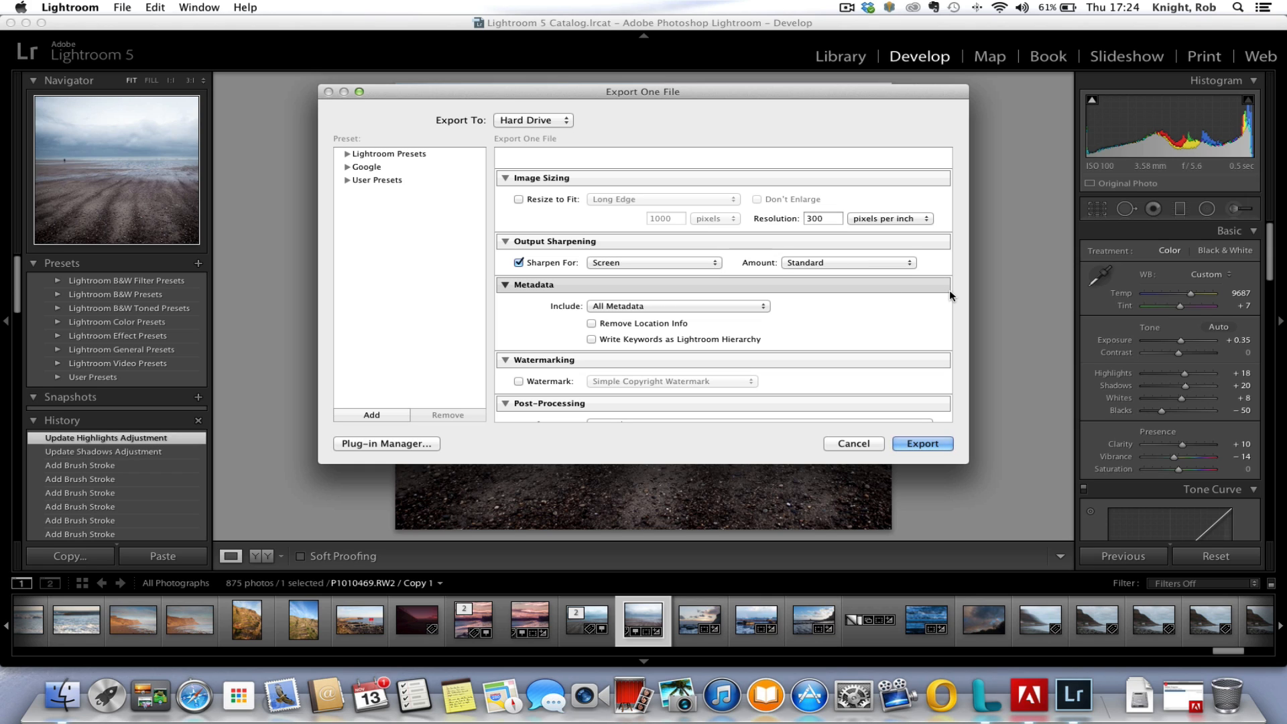
pyautogui.scroll(-3, 950, 294)
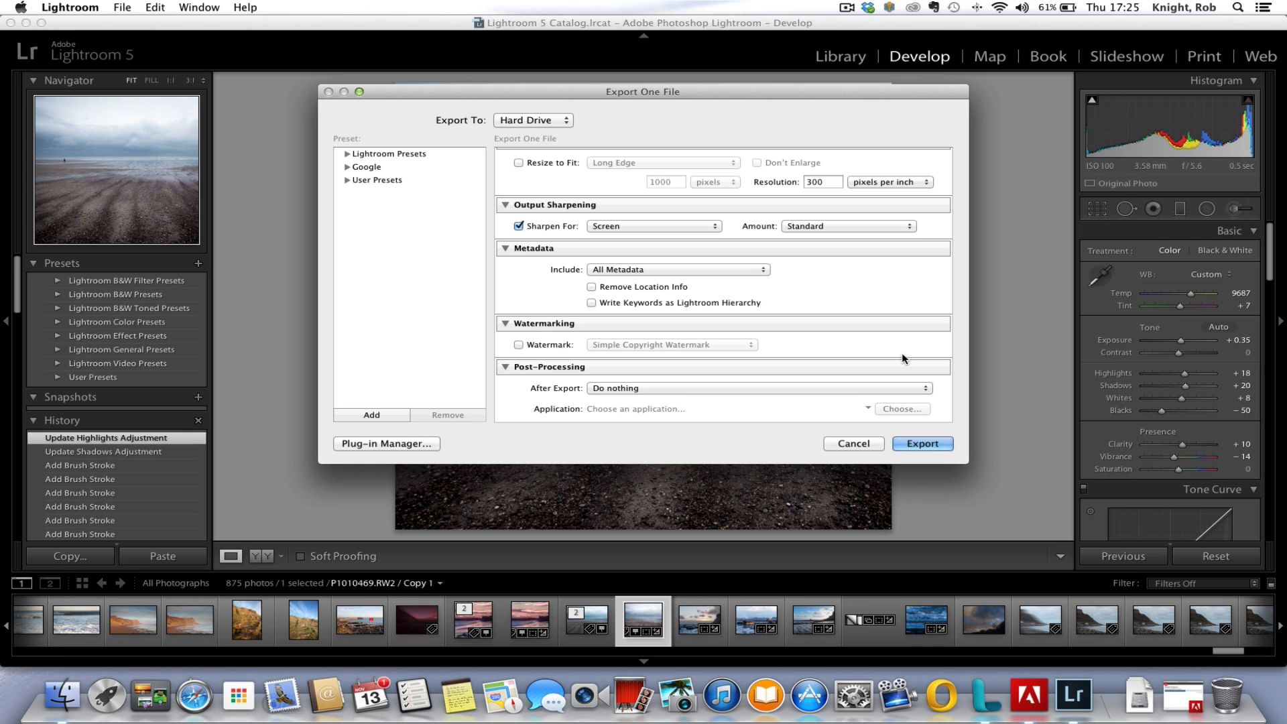
pyautogui.click(922, 444)
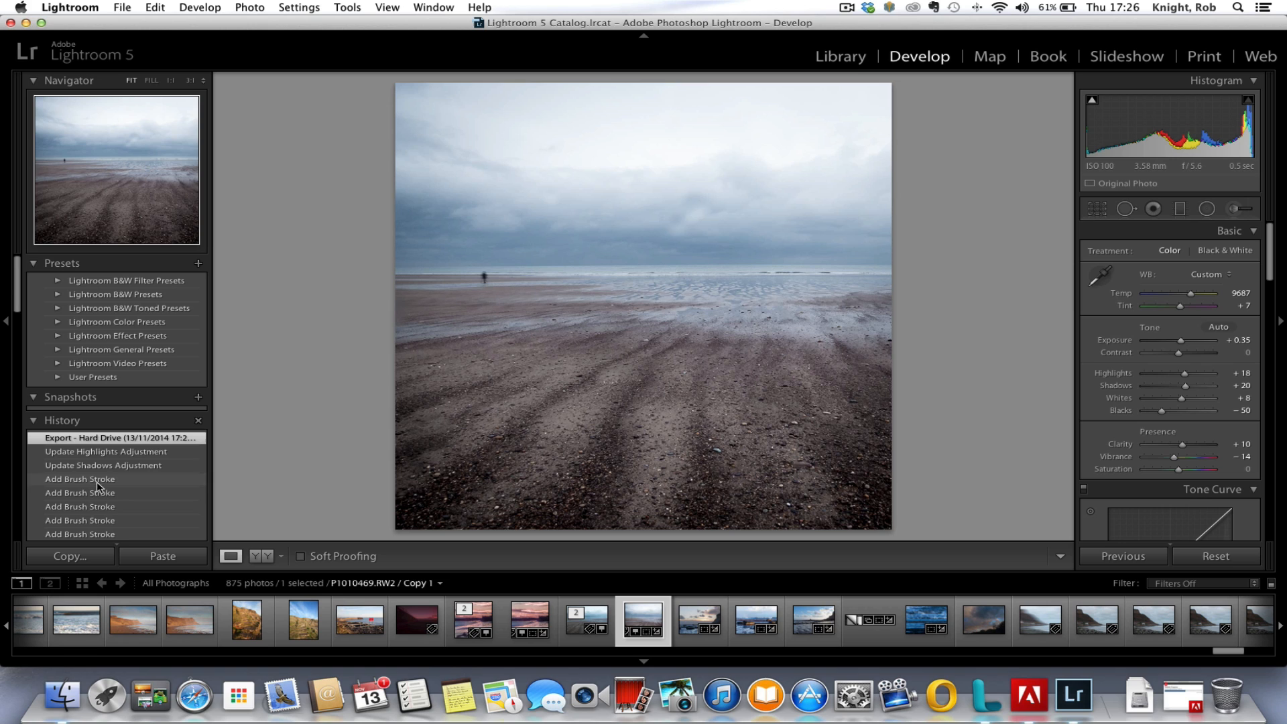
# Step: Switch to Finder and open the folder on the Desktop that holds the original and exported photos
pyautogui.click(64, 696)
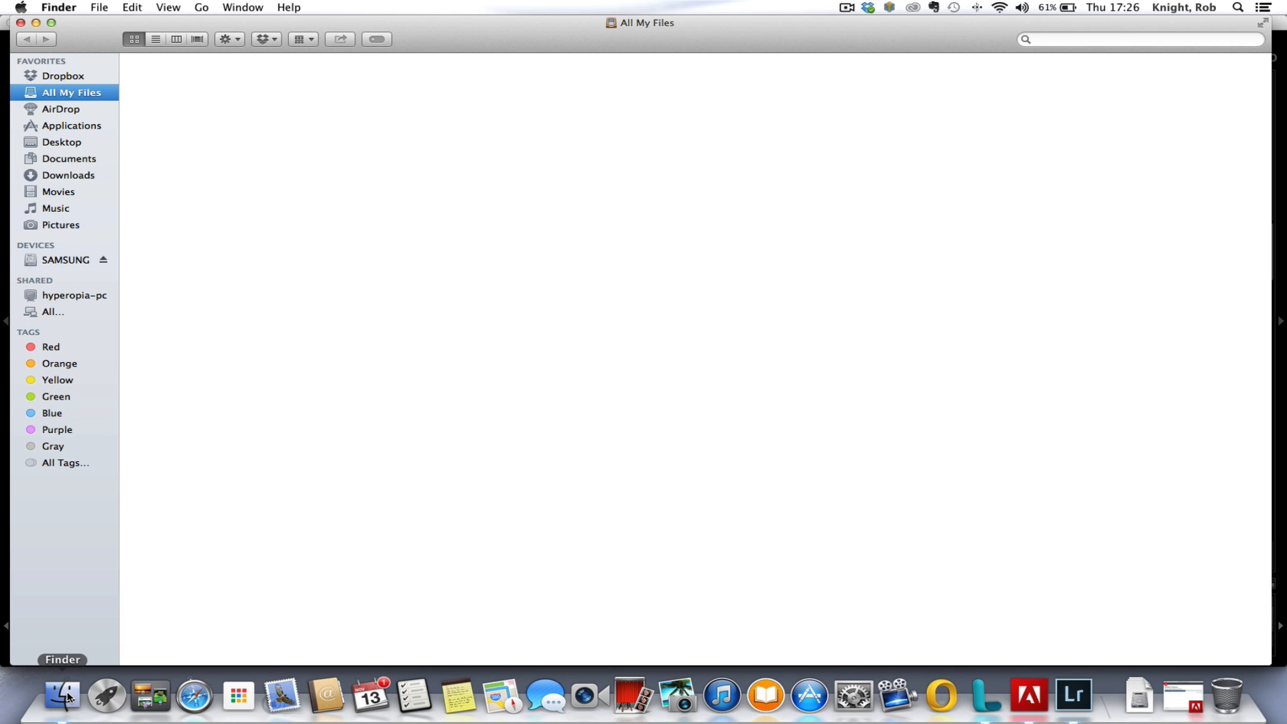
pyautogui.click(66, 263)
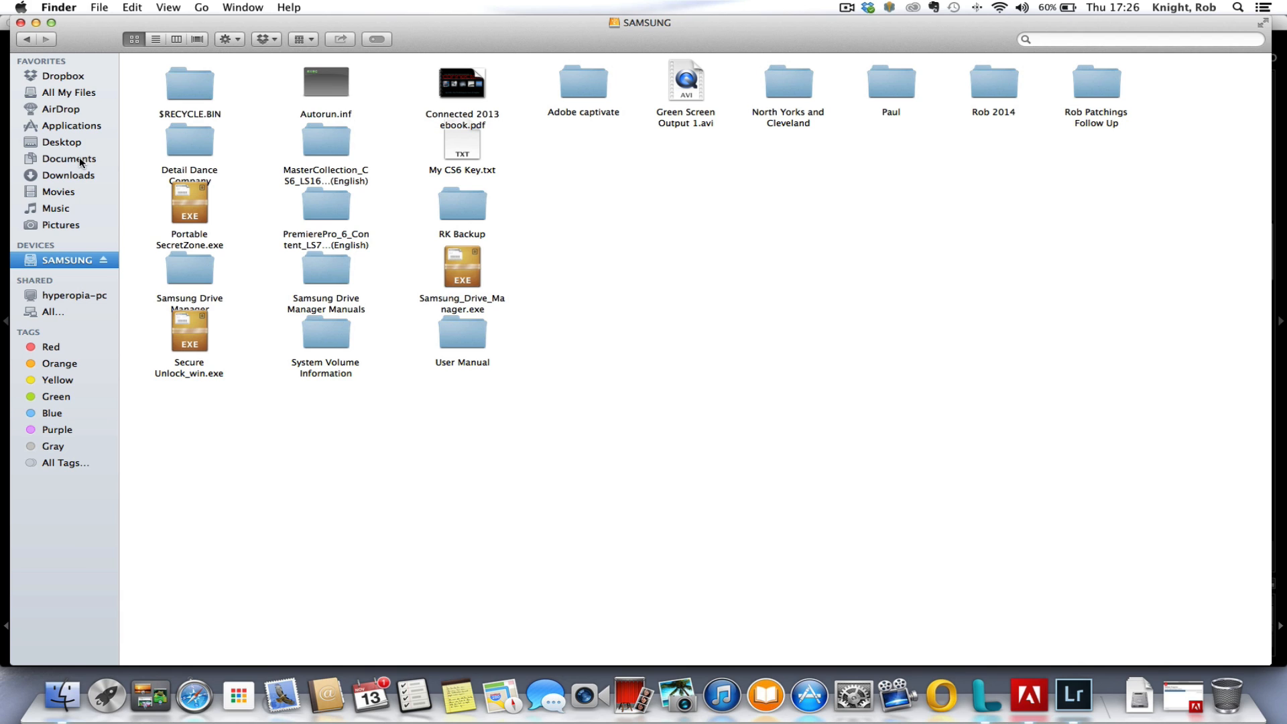
pyautogui.click(66, 142)
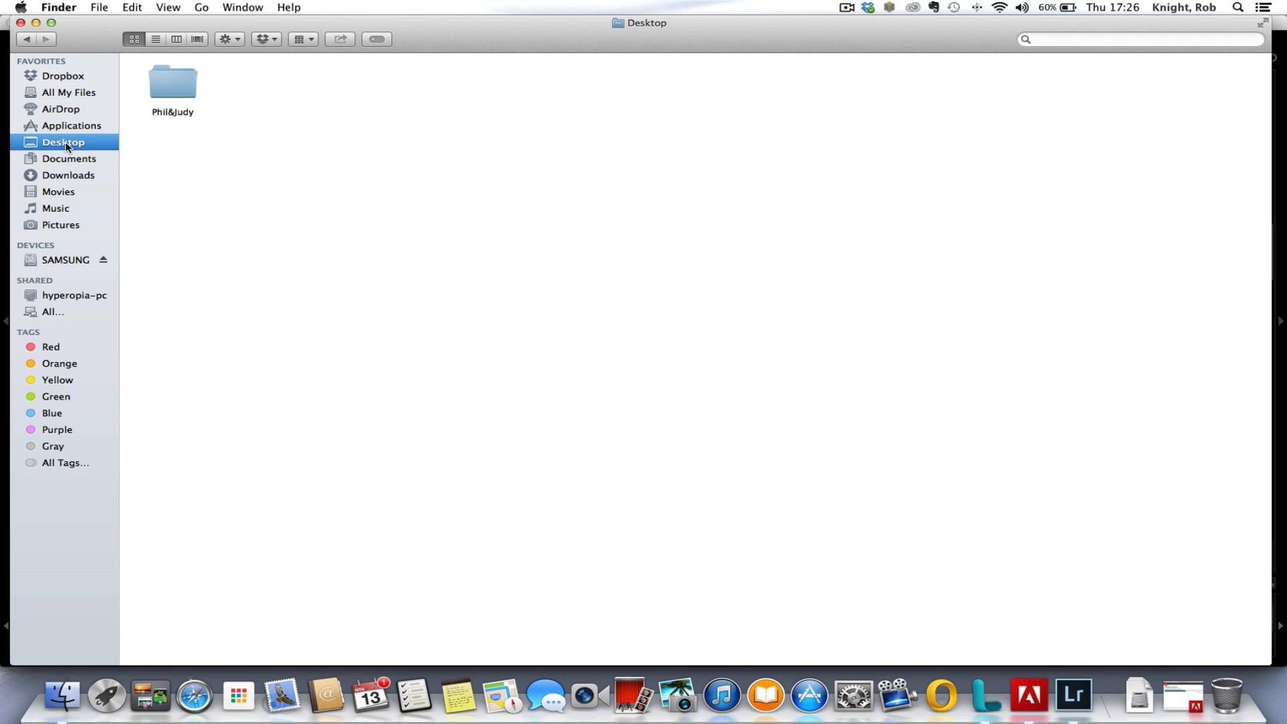
pyautogui.click(177, 84)
pyautogui.doubleClick(176, 84)
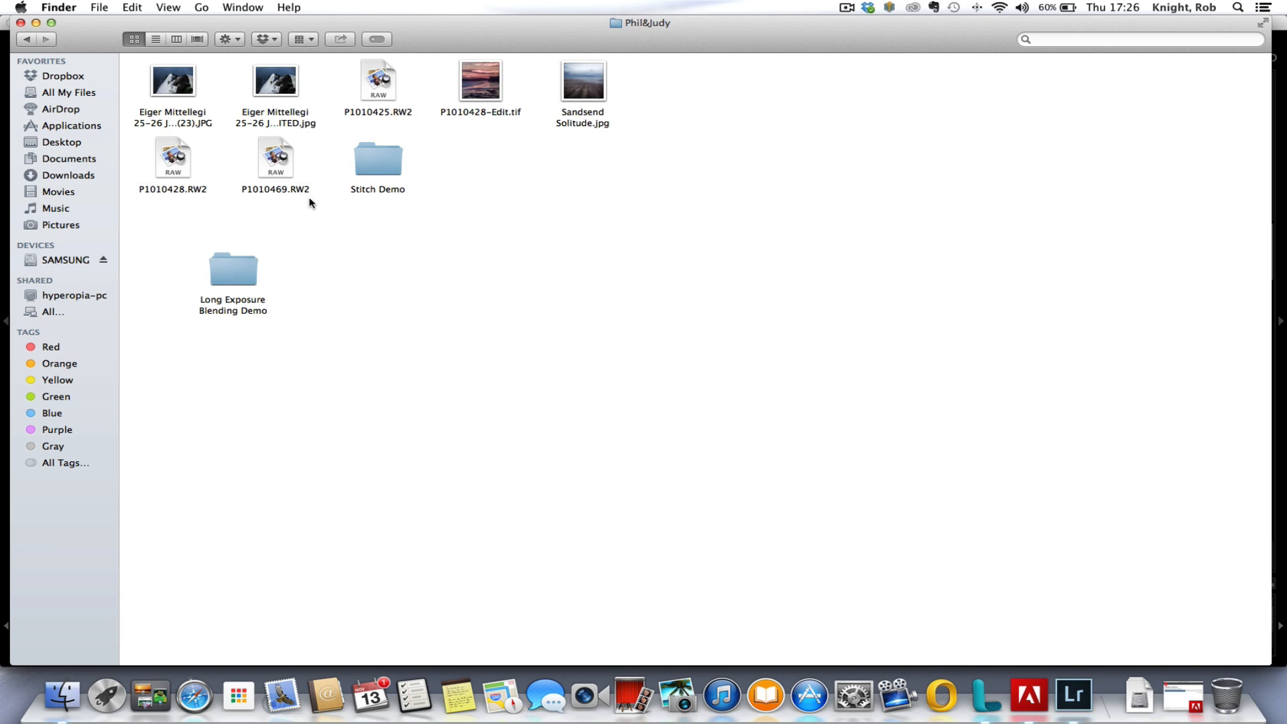
# Step: View Sandsend Solitude.jpg full screen in Preview, and close both the image and the Finder window
pyautogui.click(586, 88)
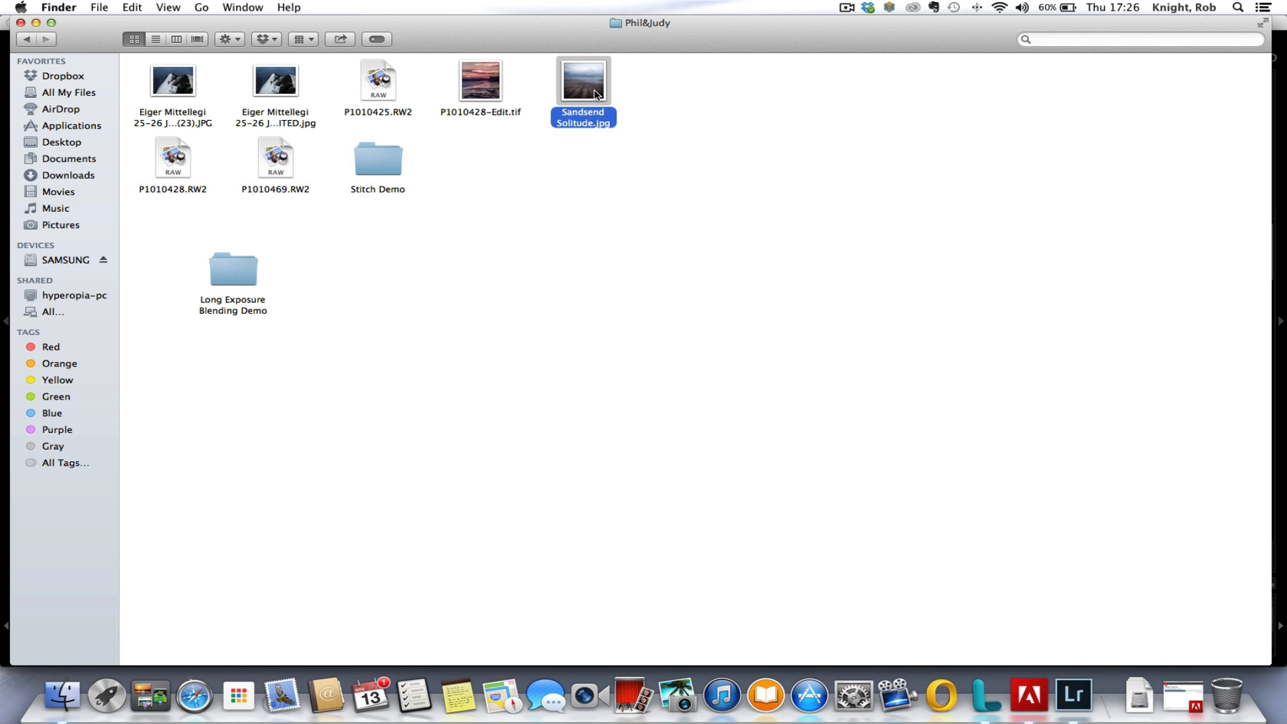
pyautogui.doubleClick(597, 94)
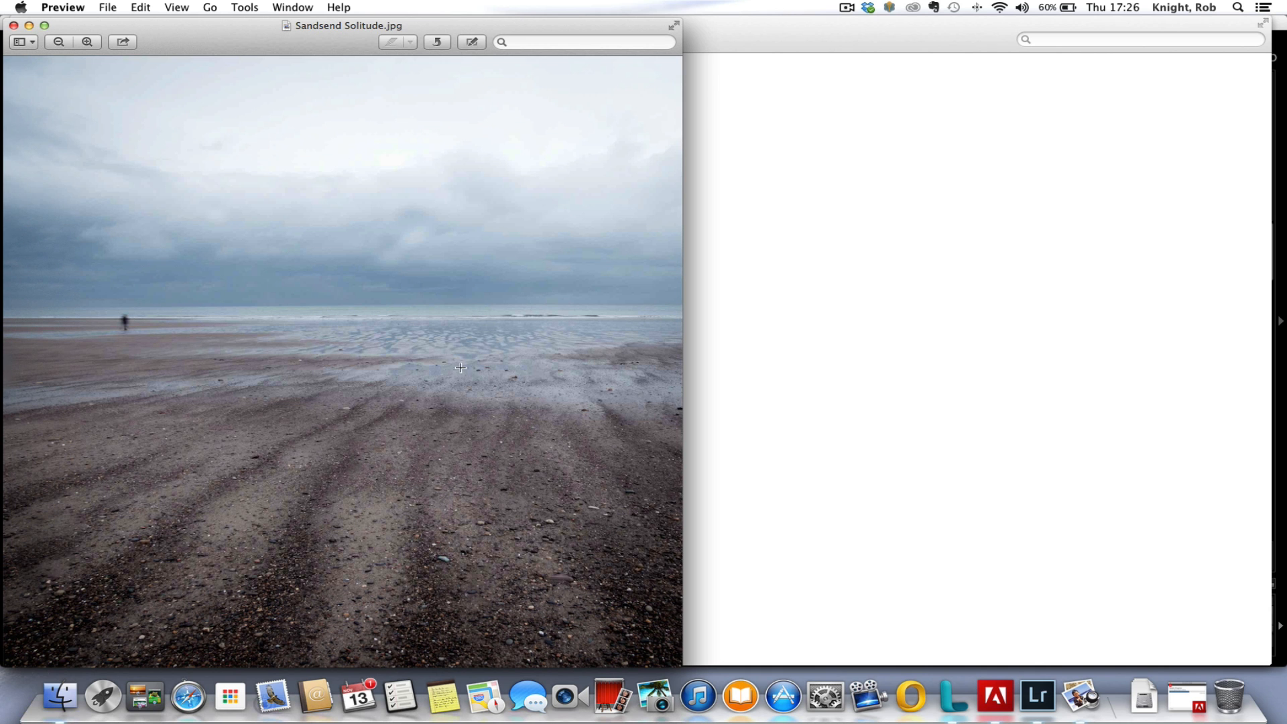
pyautogui.click(674, 25)
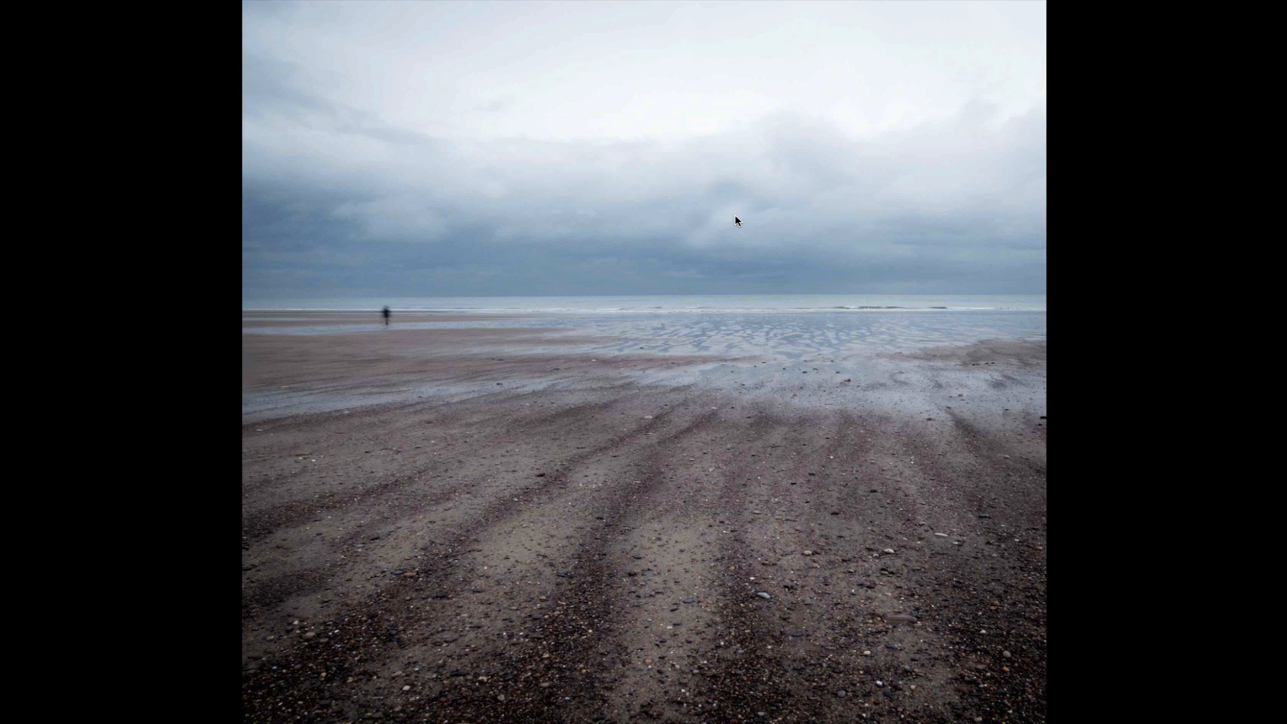
pyautogui.press('Escape')
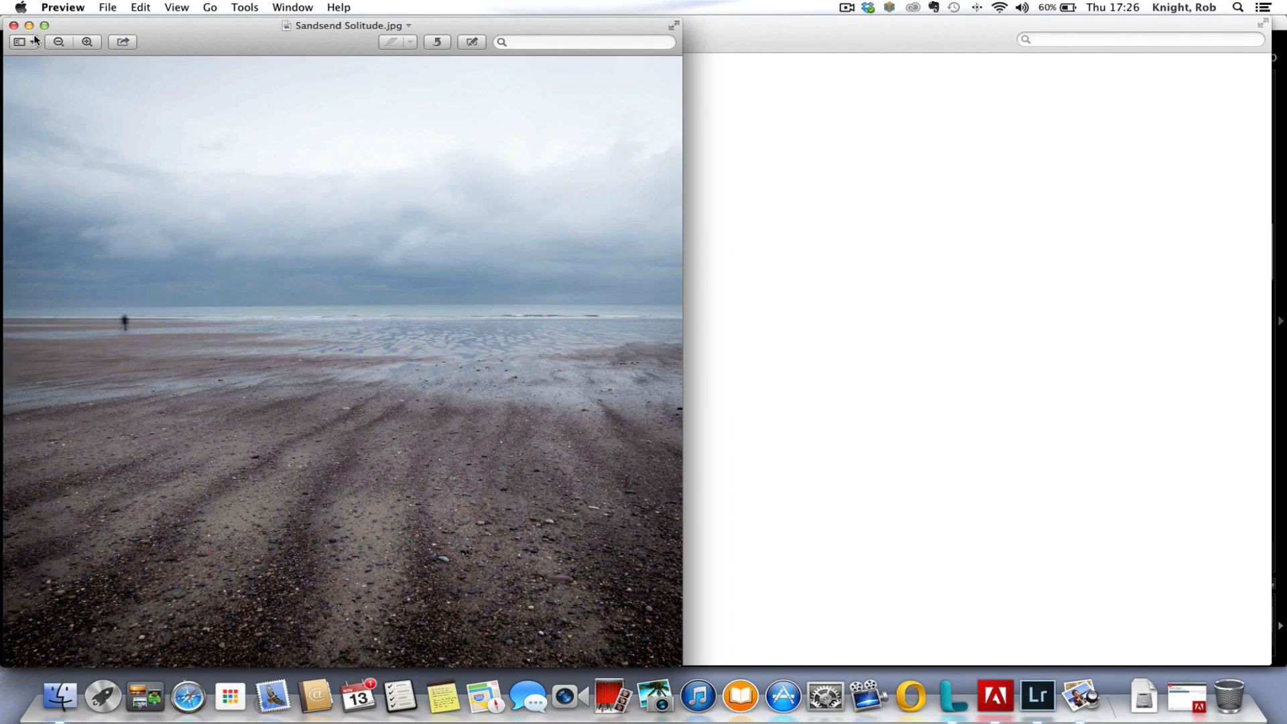
pyautogui.click(14, 25)
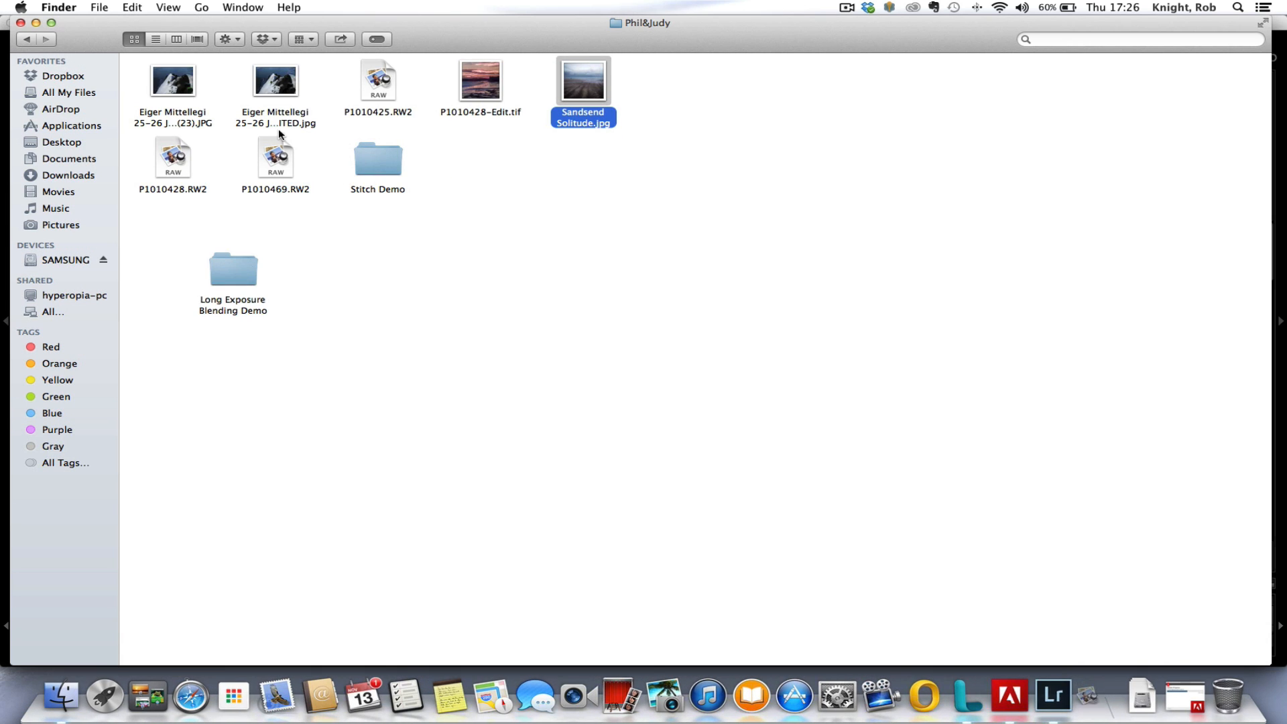
pyautogui.click(20, 23)
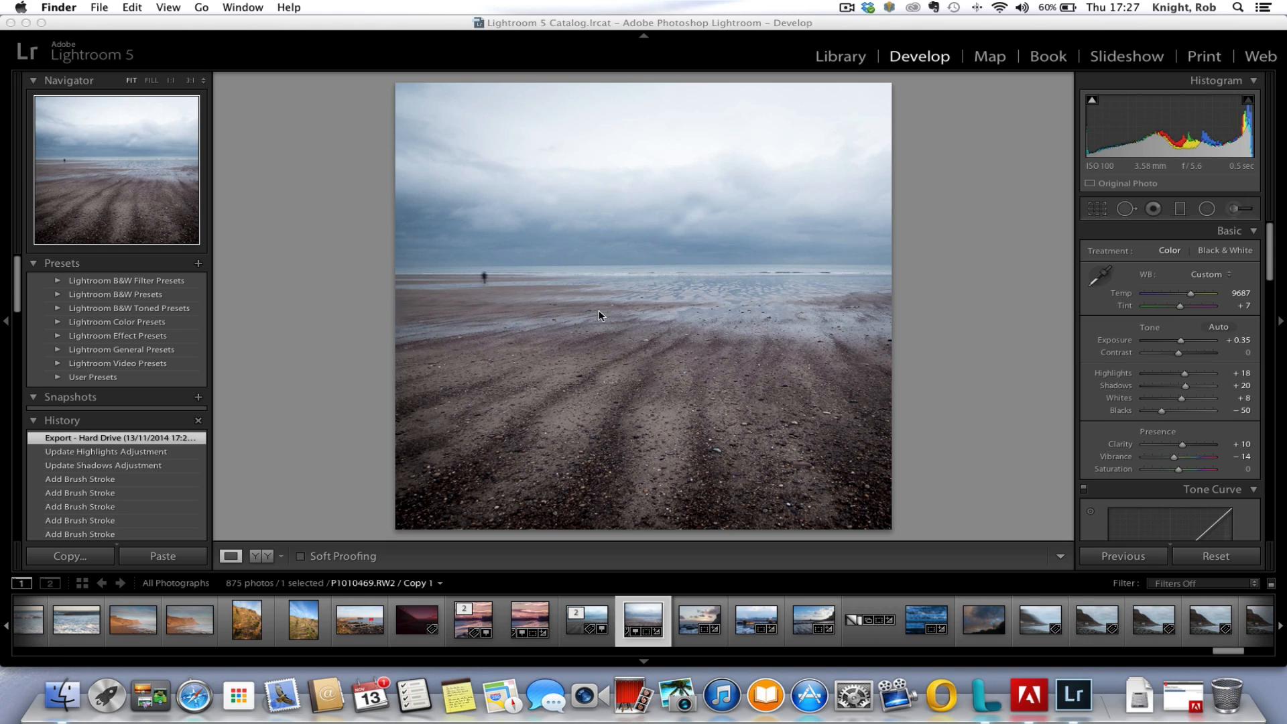
# Step: Try White and Black as the background color around the photo in Lightroom, and set it back to Medium Gray
pyautogui.click(991, 333)
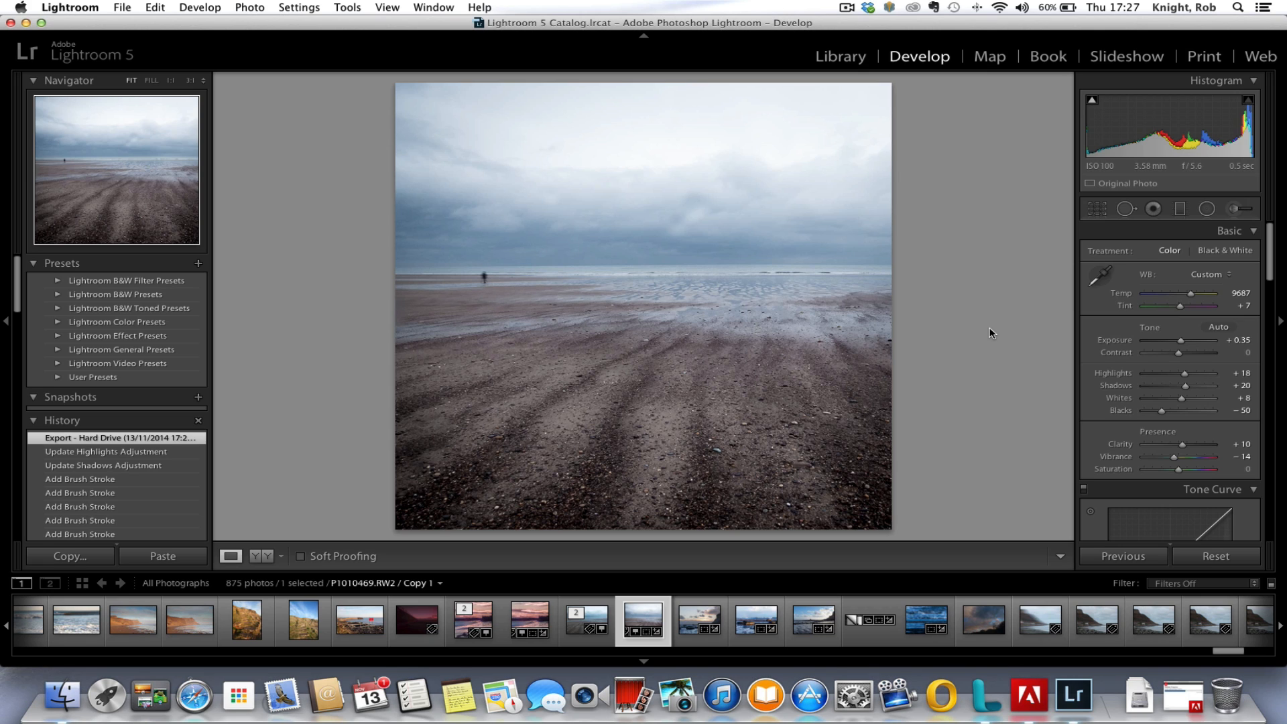
pyautogui.rightClick(991, 333)
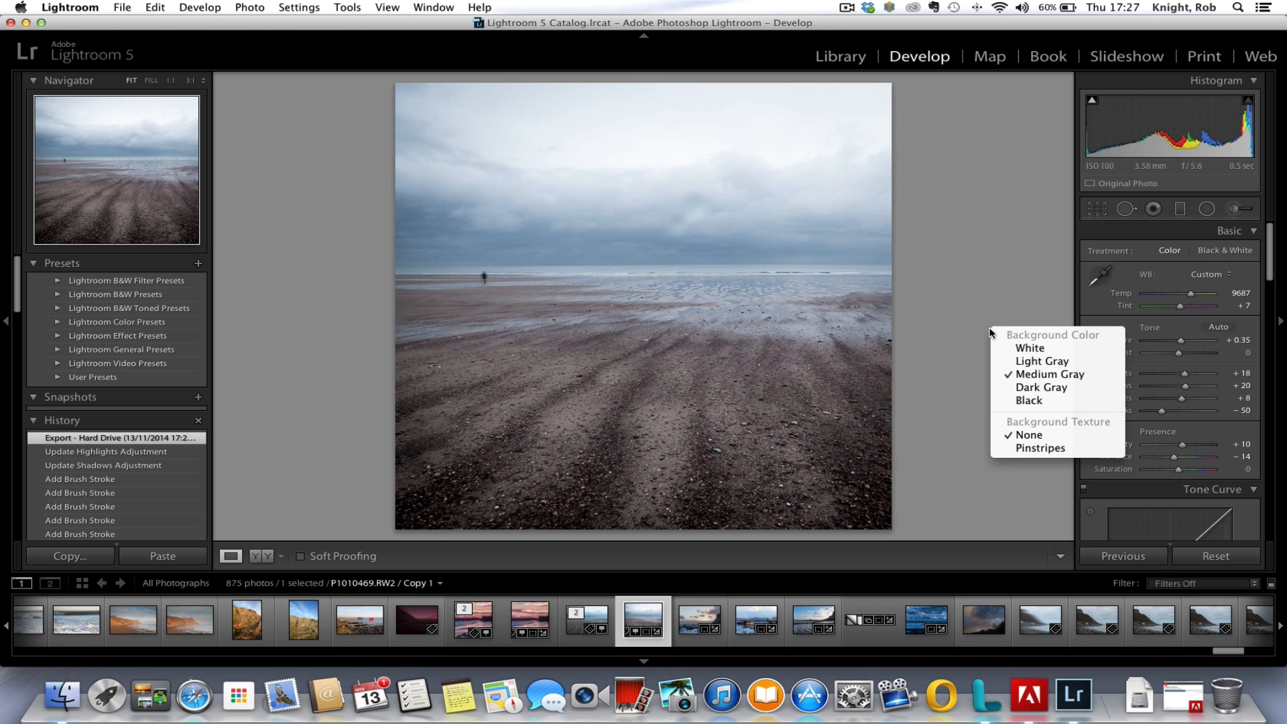
pyautogui.click(967, 278)
pyautogui.rightClick(968, 278)
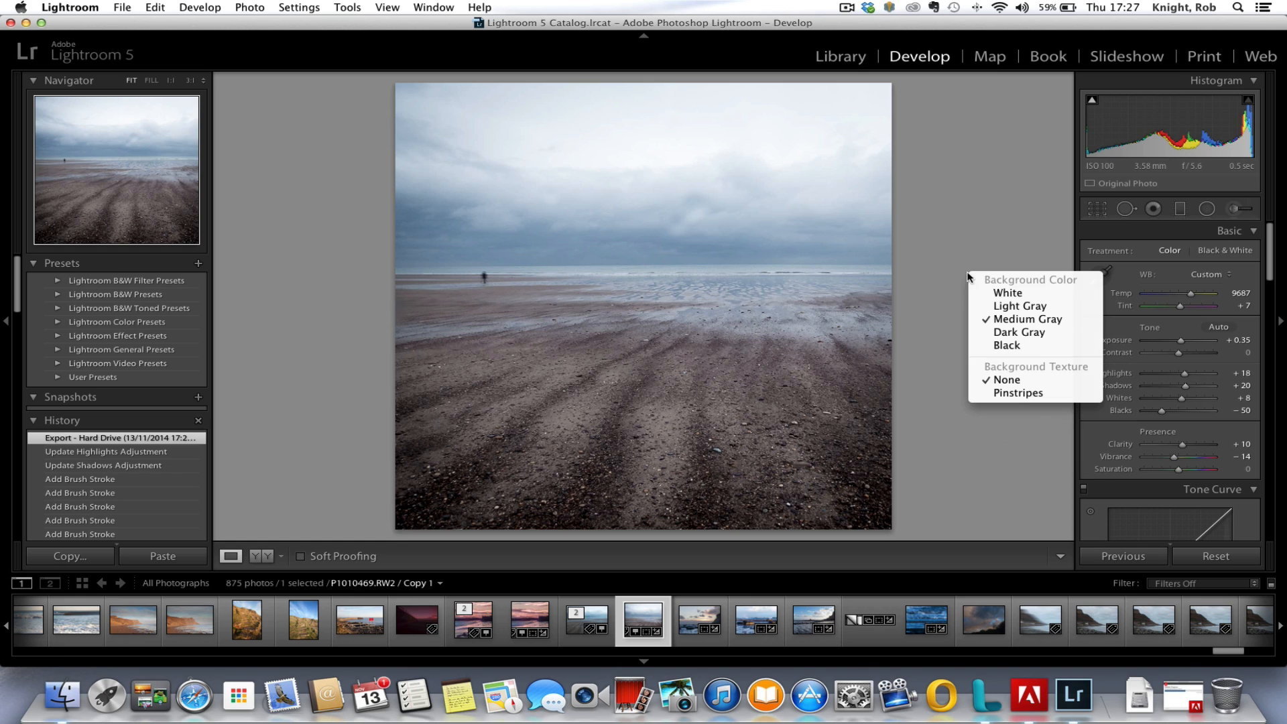
pyautogui.click(1019, 296)
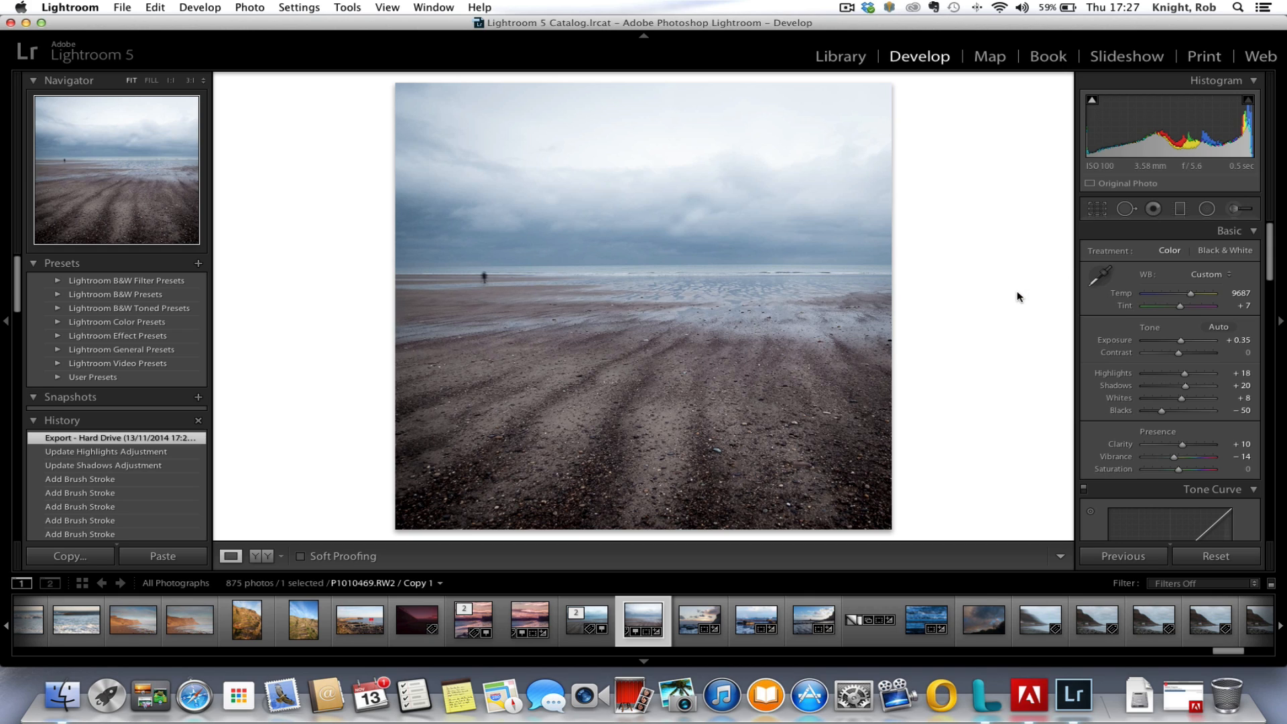
pyautogui.rightClick(975, 331)
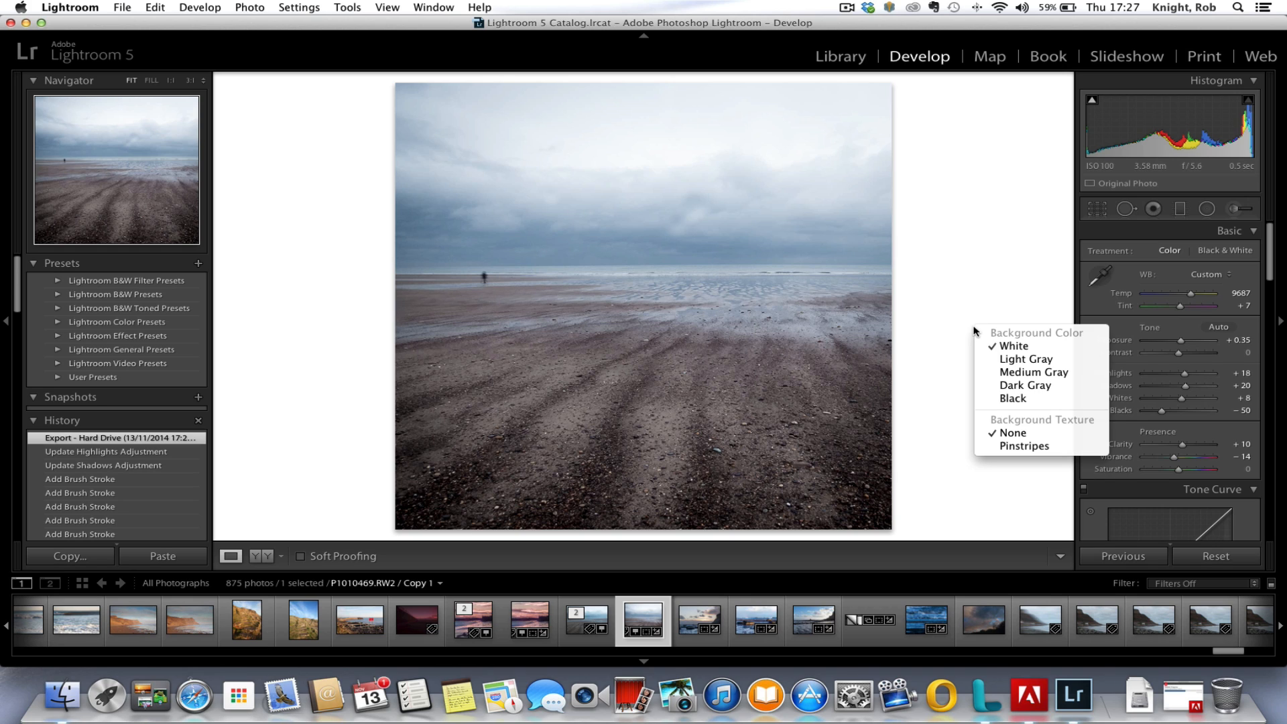
pyautogui.click(1019, 399)
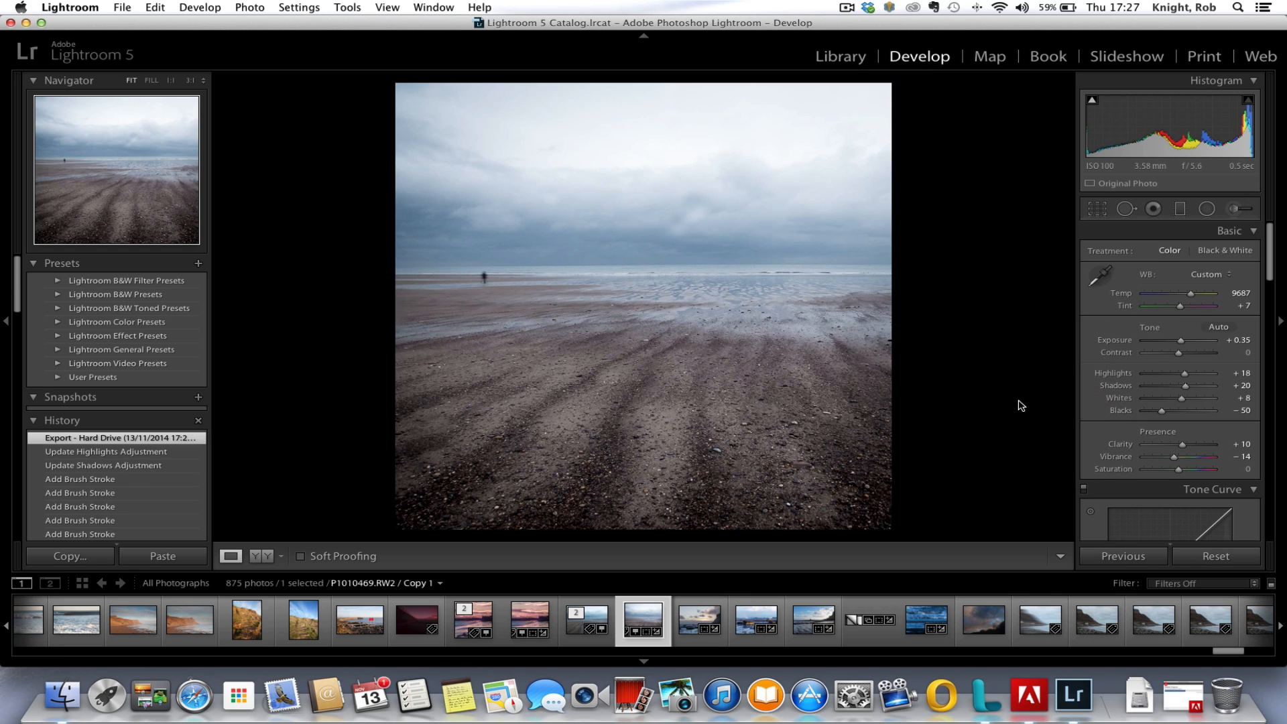
pyautogui.rightClick(989, 320)
pyautogui.click(1024, 368)
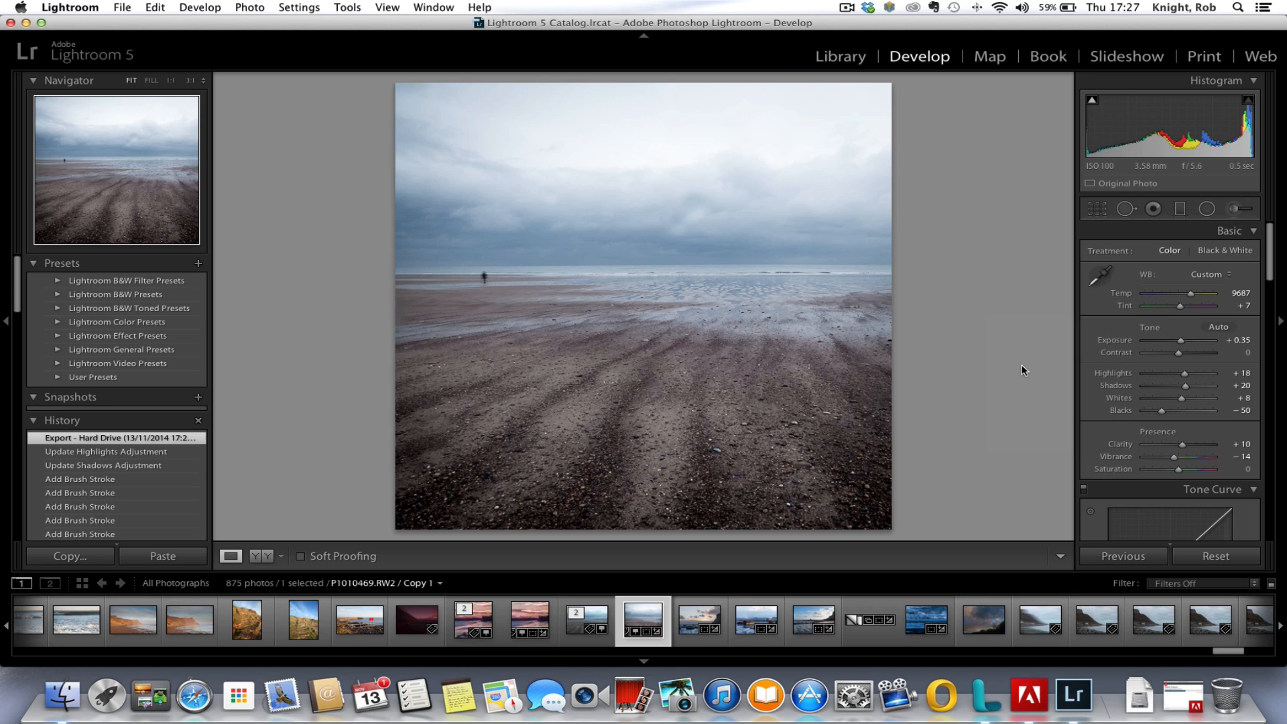